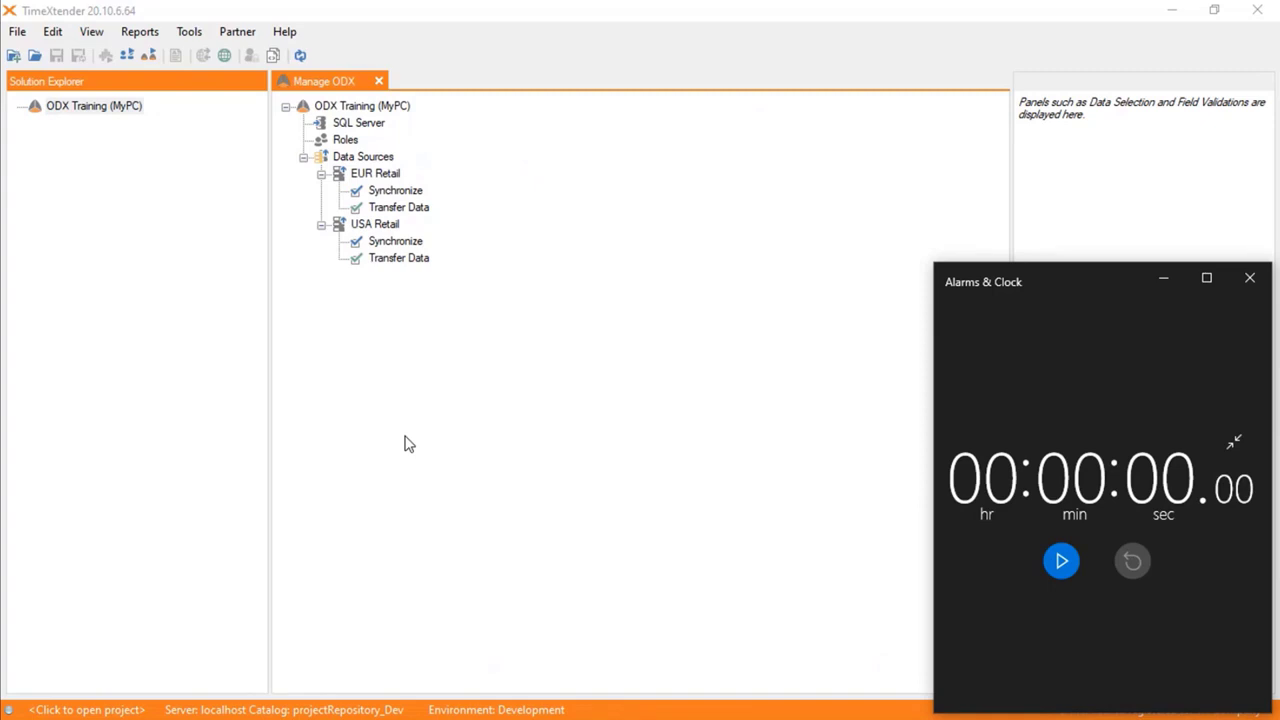
Step: Start the stopwatch and create a new project named Lightning Demo with differential and managed deployment enabled
{"action": "left_click", "coordinate": [1061, 560]}
{"action": "left_click", "coordinate": [544, 506]}
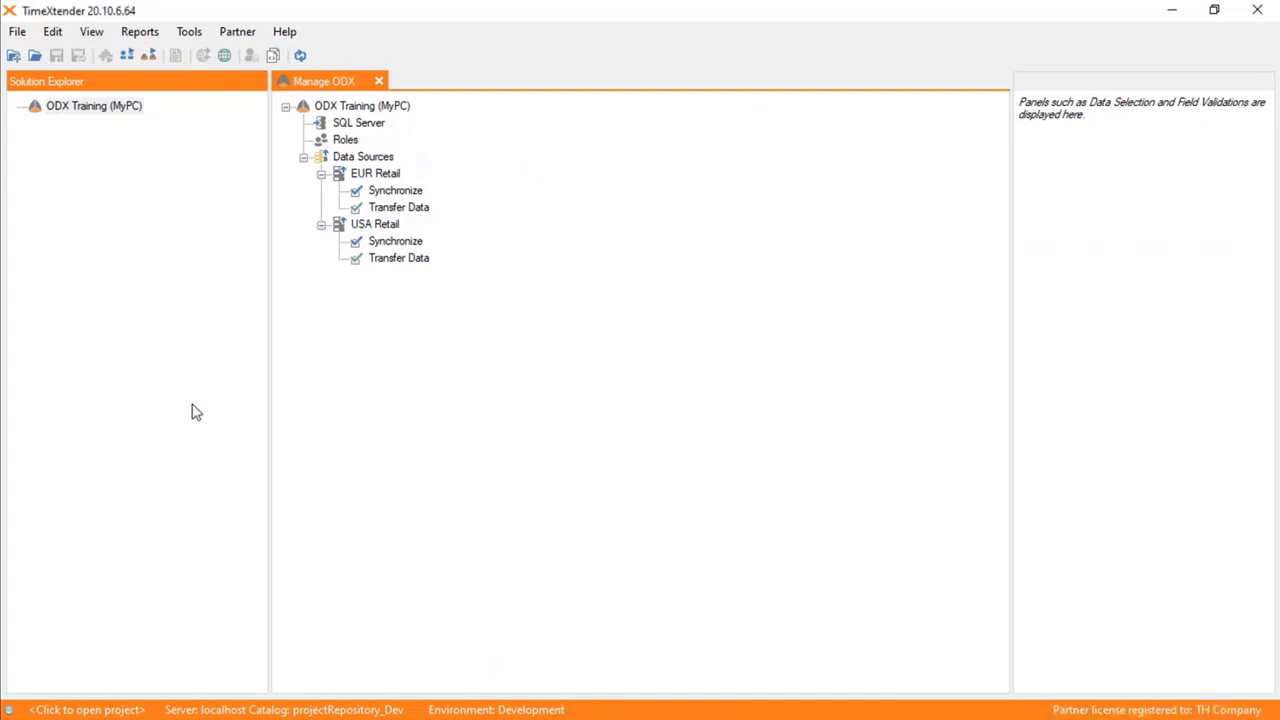
{"action": "left_click", "coordinate": [17, 31]}
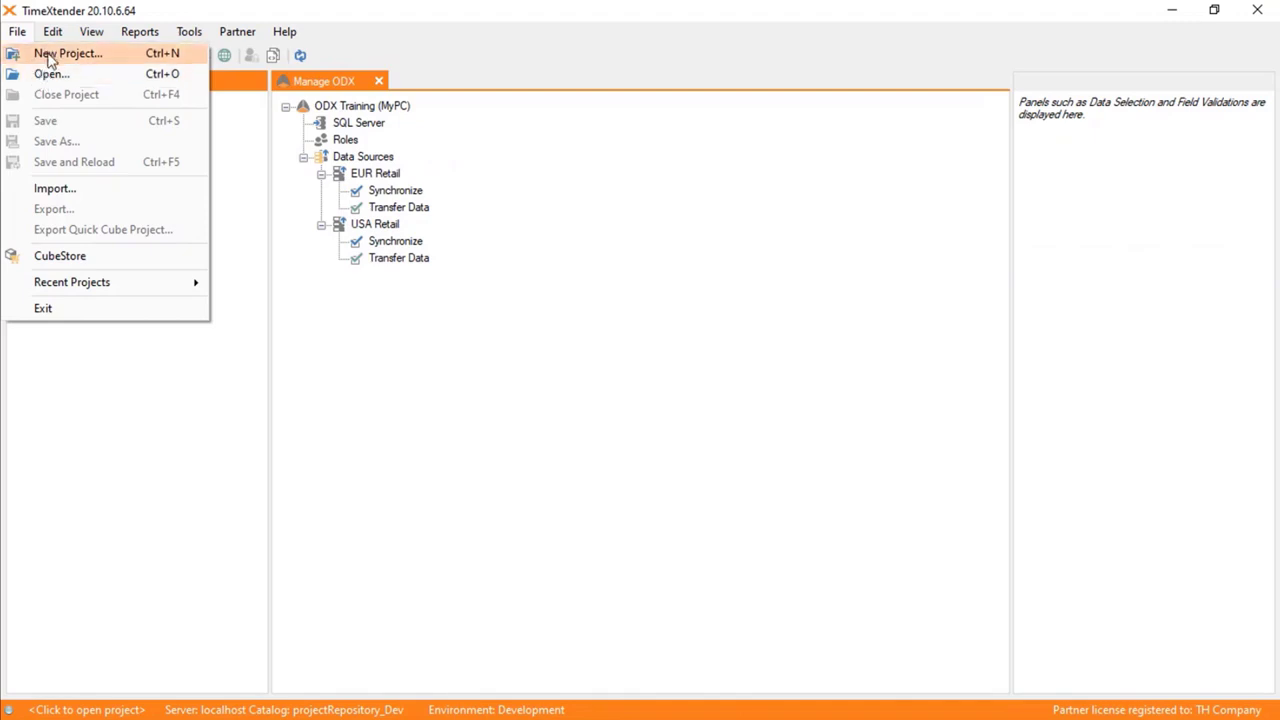
{"action": "left_click", "coordinate": [50, 51]}
{"action": "type", "text": "Lightning Demo"}
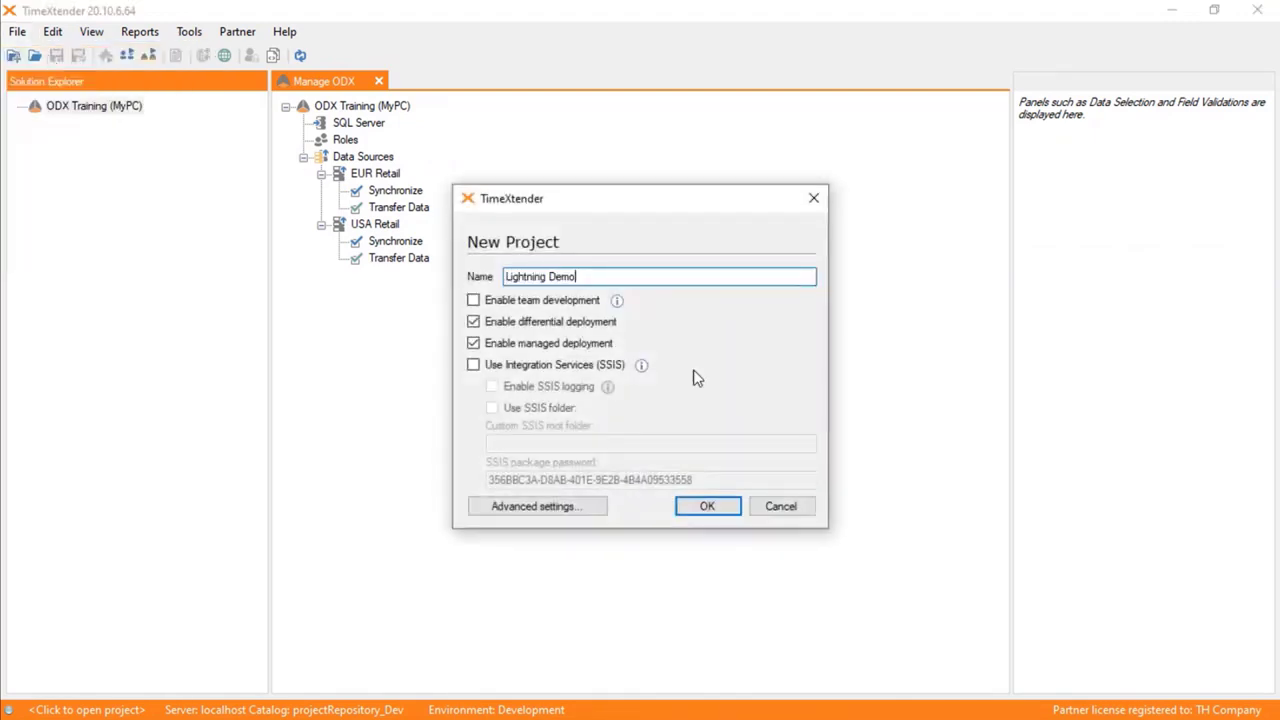
{"action": "left_click", "coordinate": [690, 506]}
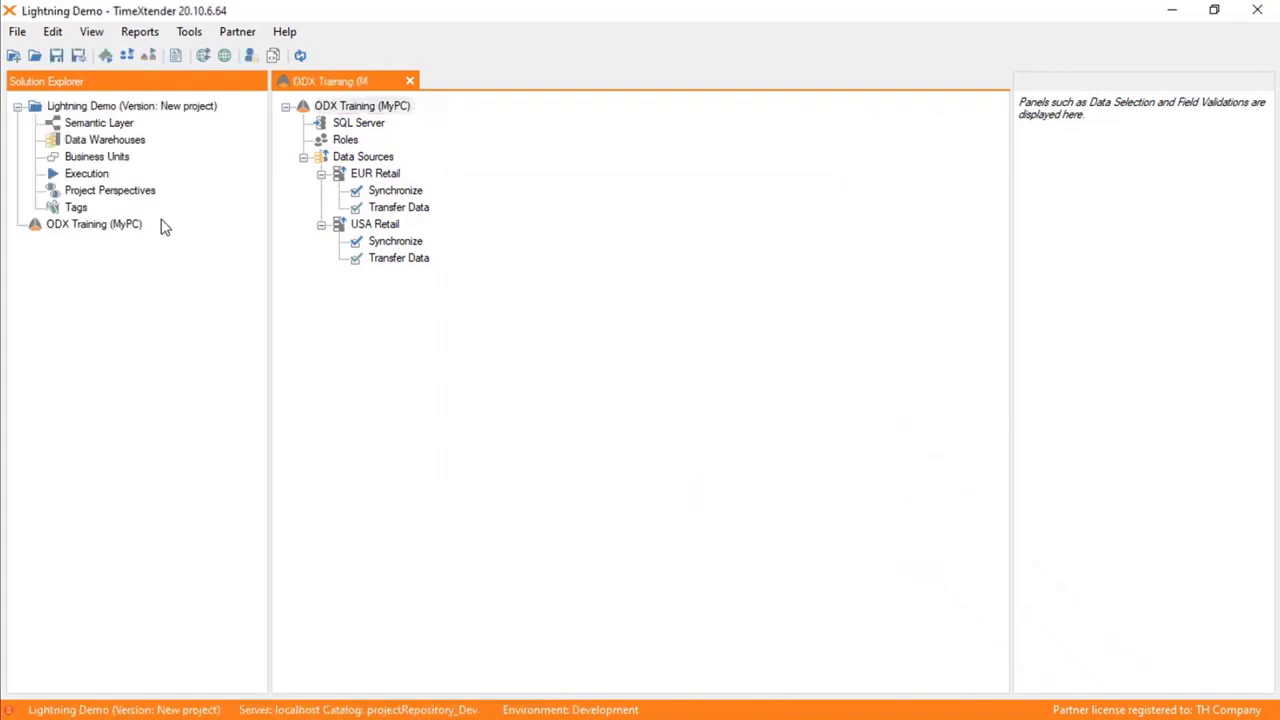
Step: Begin adding a data source named AW 2014 under the ODX's Data Sources
{"action": "left_click", "coordinate": [358, 157]}
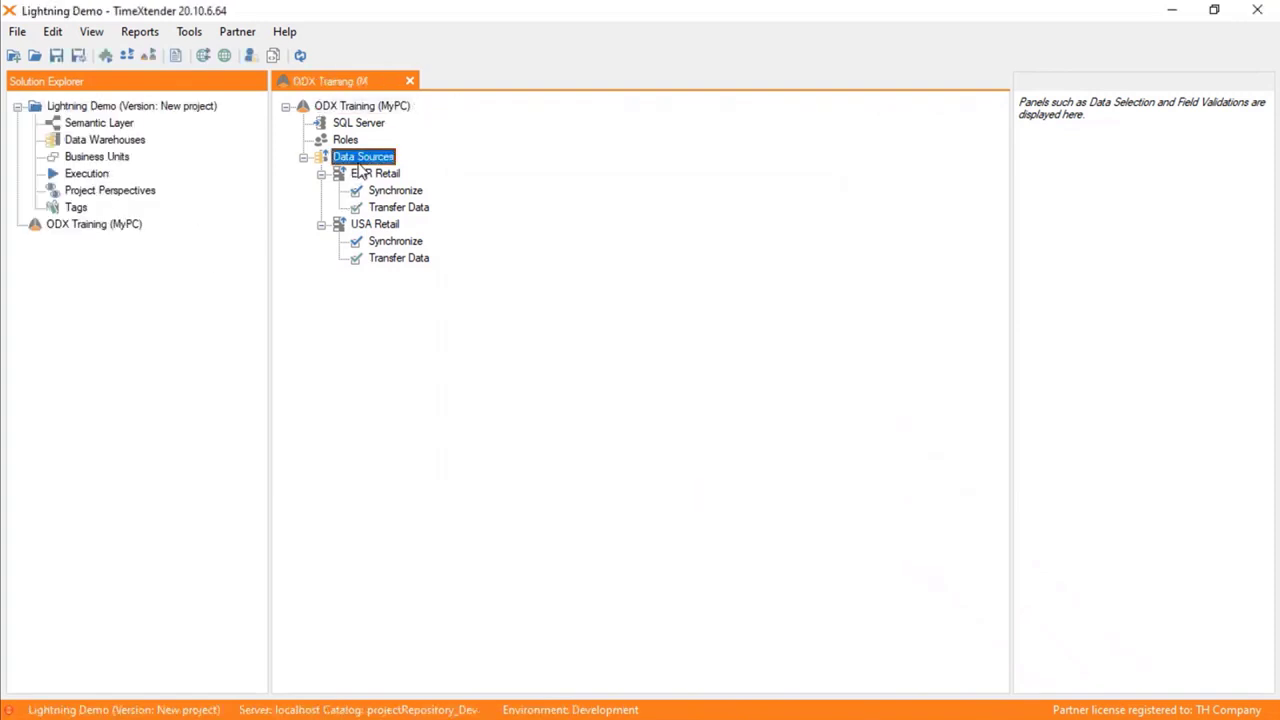
{"action": "right_click", "coordinate": [386, 158]}
{"action": "left_click", "coordinate": [402, 168]}
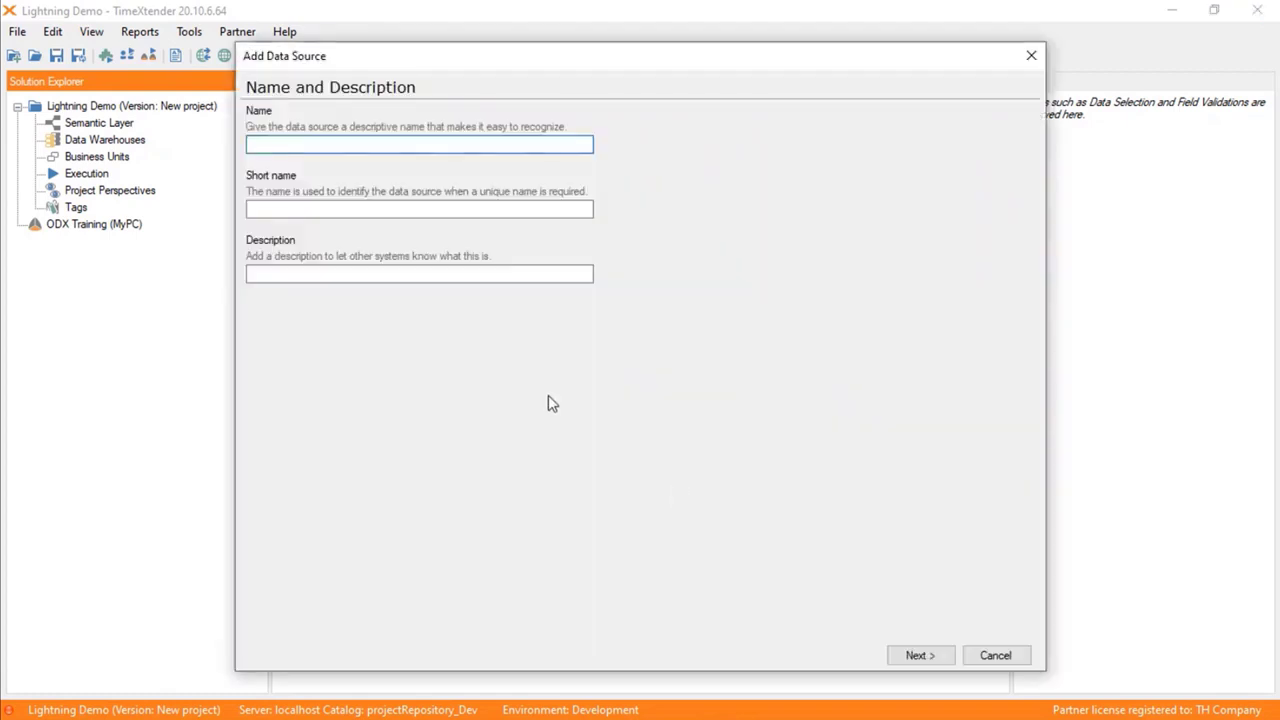
{"action": "type", "text": "AW 2014"}
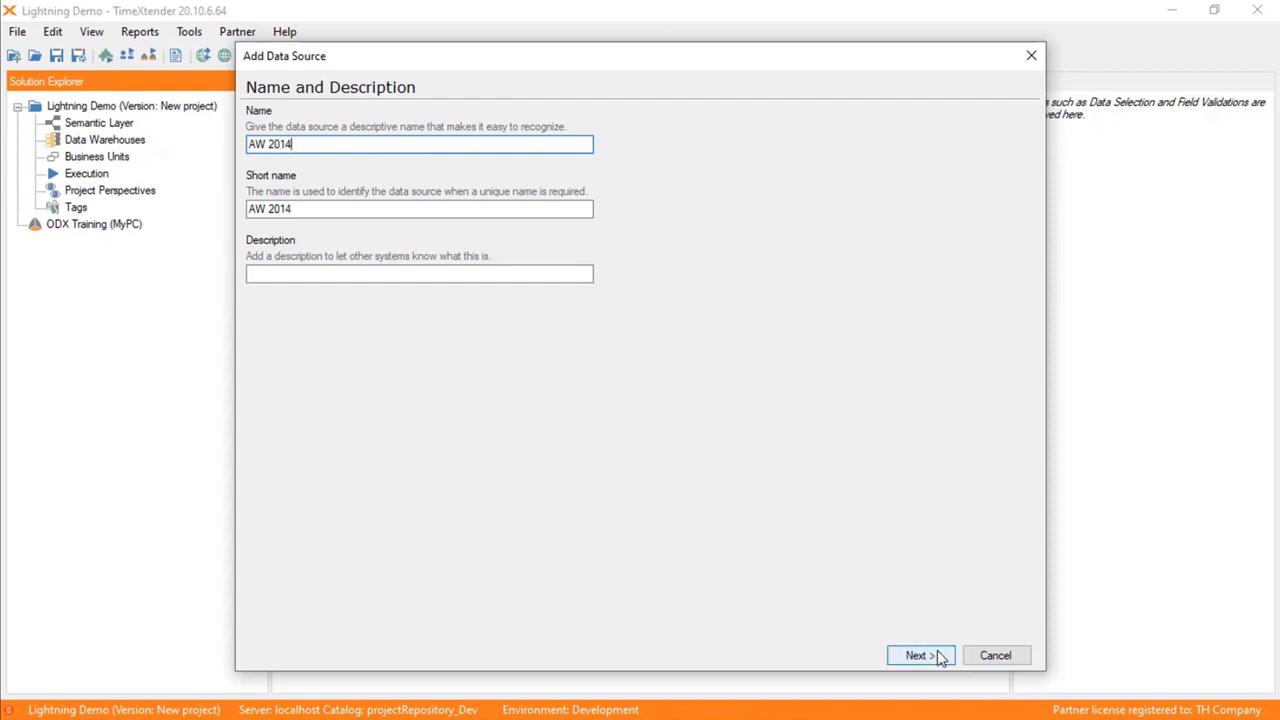
{"action": "left_click", "coordinate": [938, 657]}
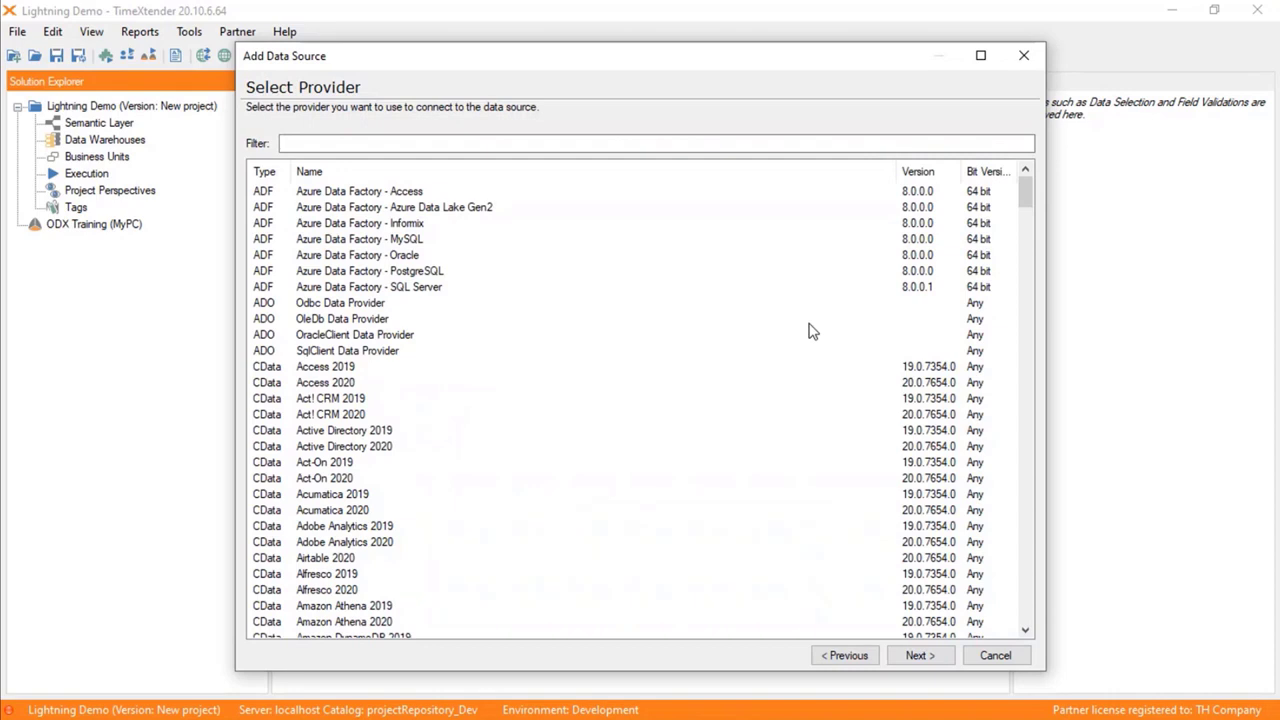
Step: Filter the providers by SQL and choose TimeXtender SQL Data Source for the new data source
{"action": "type", "text": "SQL"}
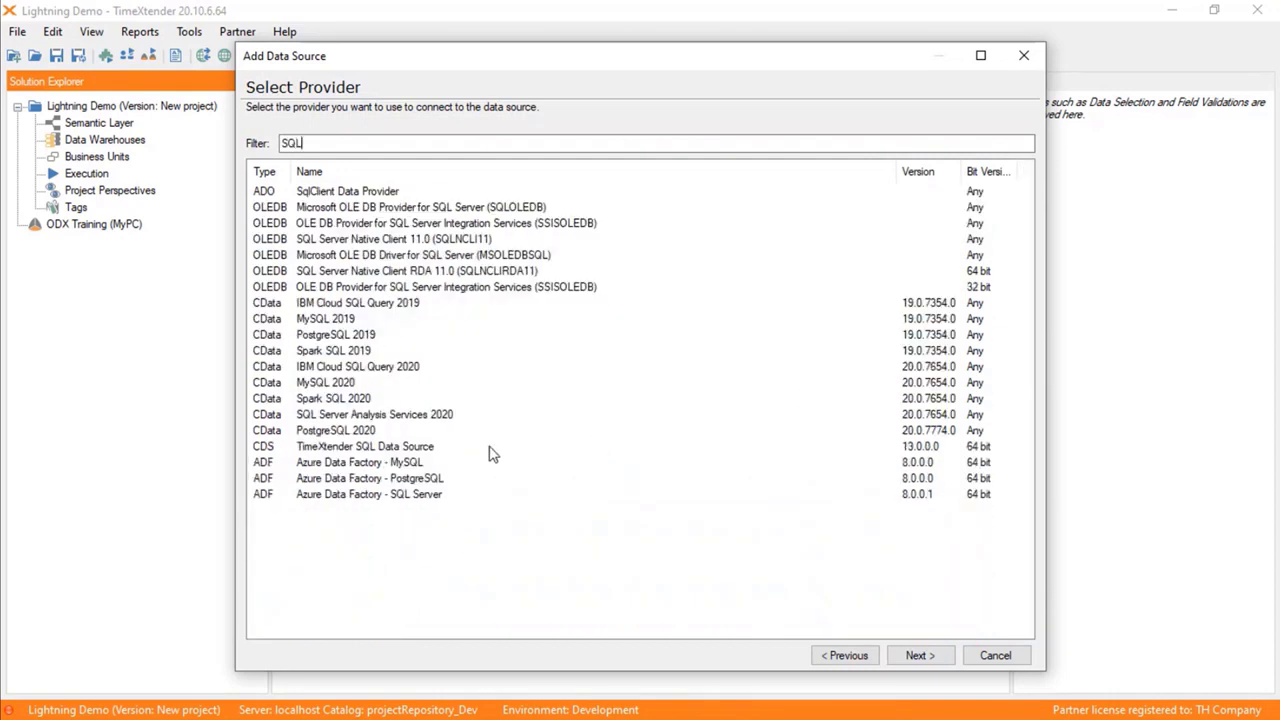
{"action": "left_click", "coordinate": [492, 452]}
{"action": "left_click", "coordinate": [918, 656]}
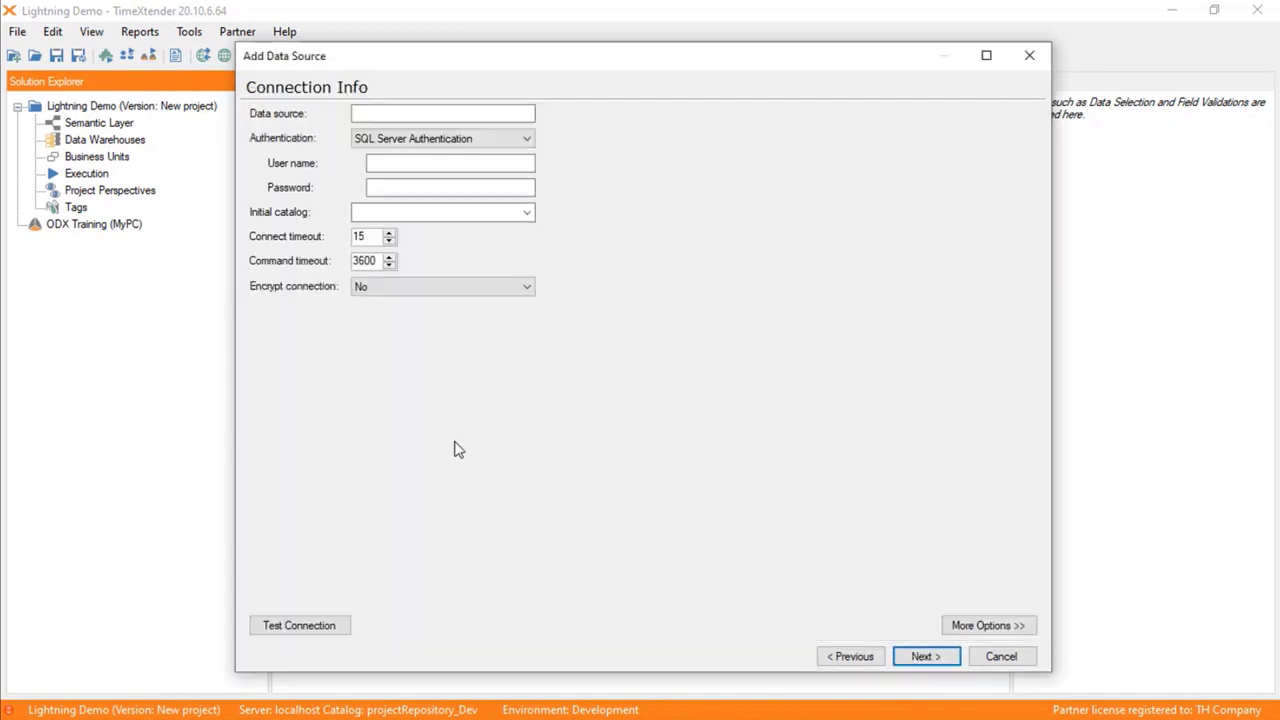
Step: Connect the data source to AdventureWorks2014 on MyPC with Windows Authentication and finish it, choosing to add a transfer task
{"action": "left_click", "coordinate": [440, 115]}
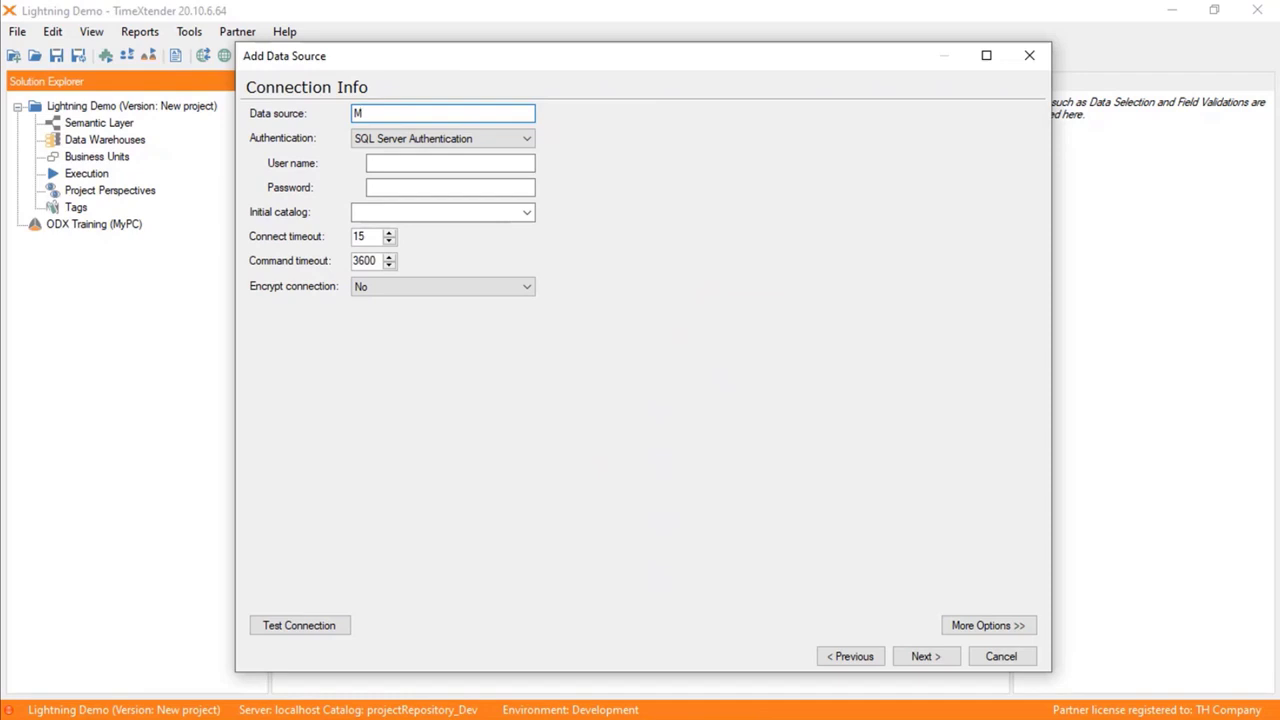
{"action": "key", "text": "Tab"}
{"action": "key", "text": "Up"}
{"action": "key", "text": "Tab"}
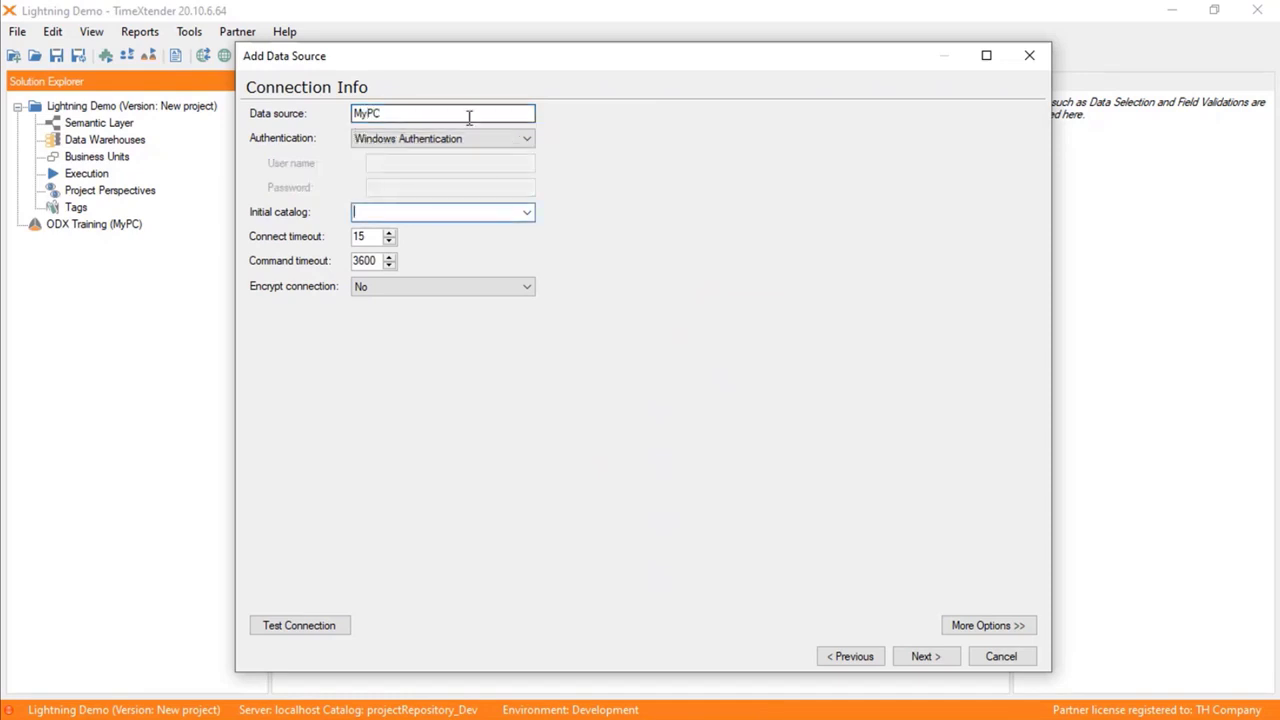
{"action": "left_click", "coordinate": [526, 212]}
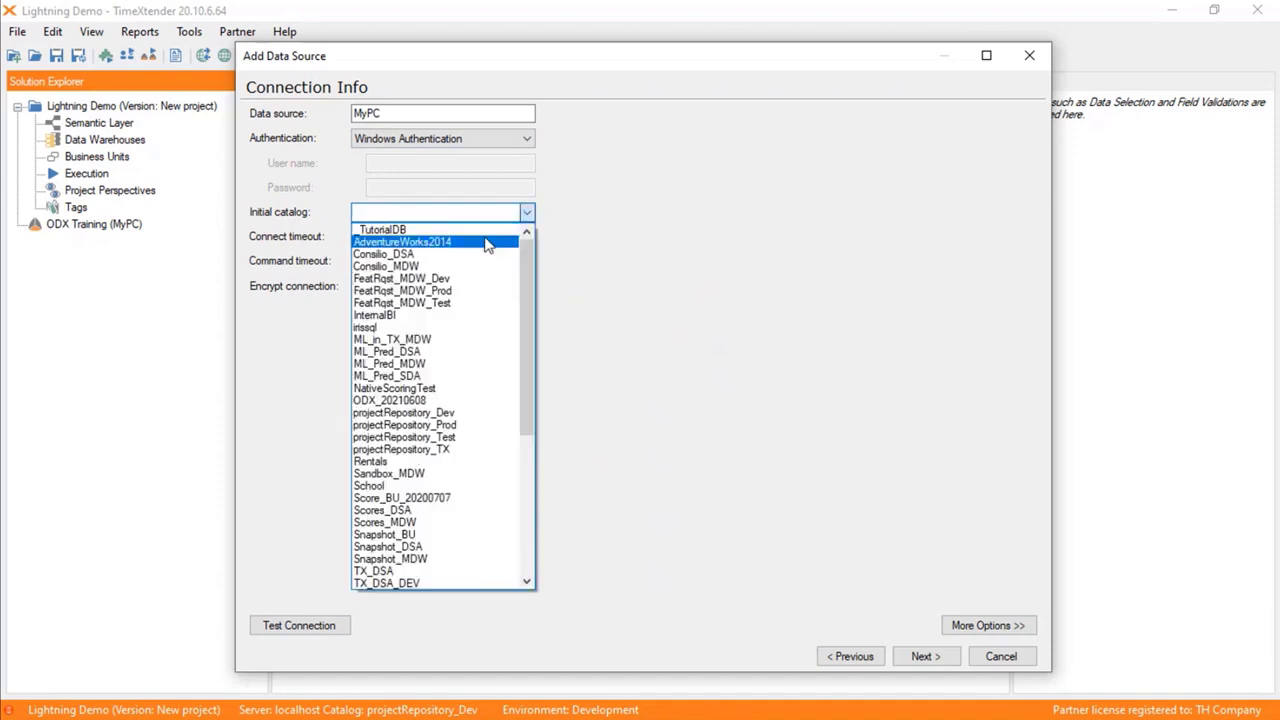
{"action": "left_click", "coordinate": [485, 242]}
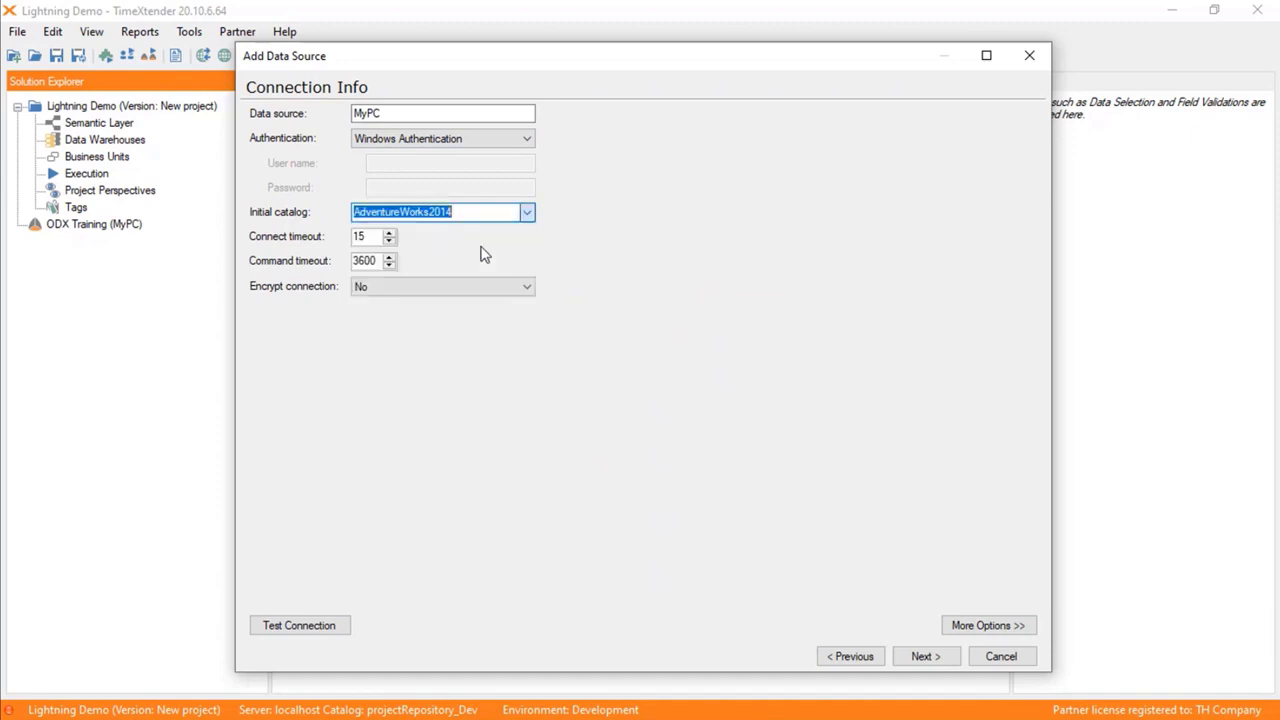
{"action": "left_click", "coordinate": [914, 660]}
{"action": "left_click", "coordinate": [927, 664]}
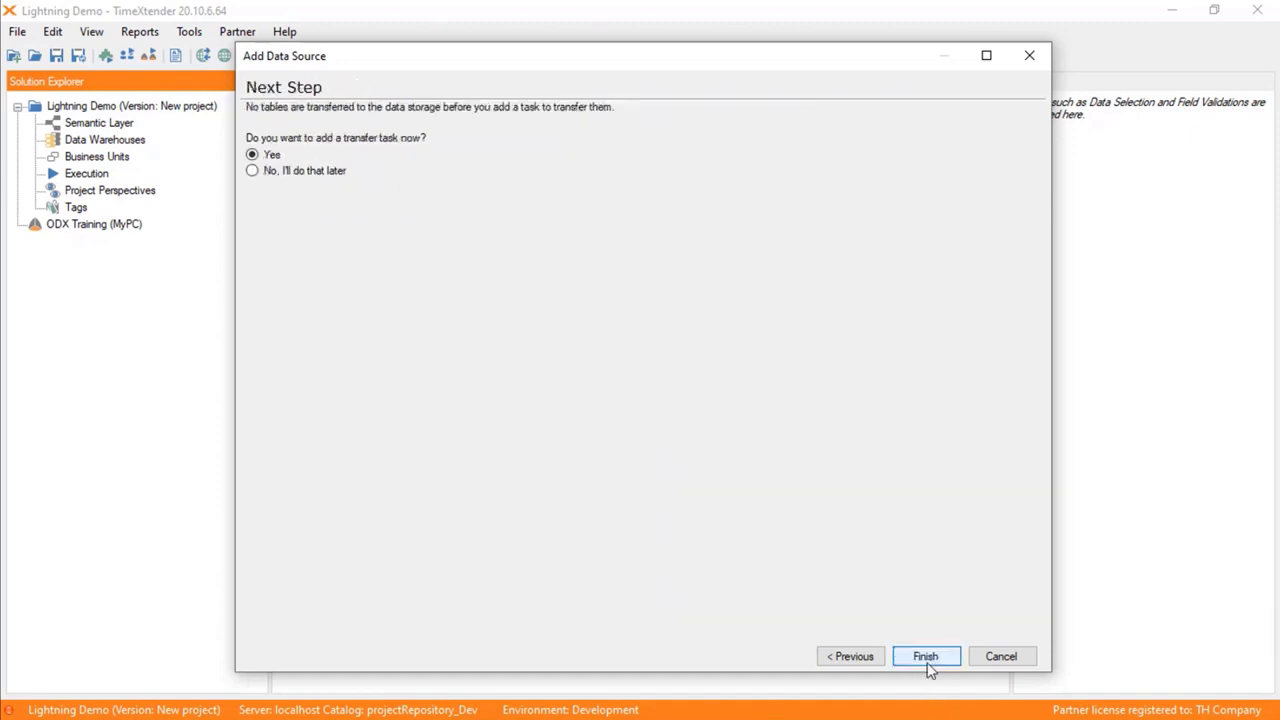
{"action": "left_click", "coordinate": [928, 670]}
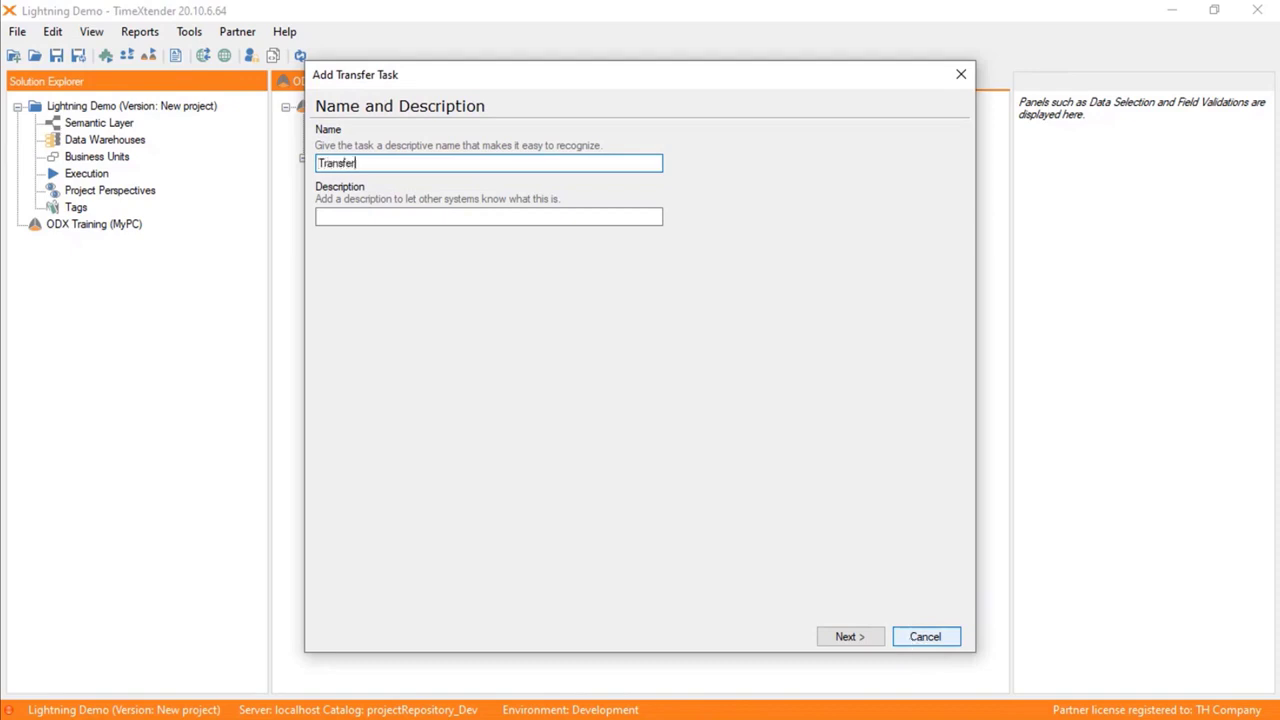
Step: Create an unscheduled task named Transfer covering all tables in the AW 2014 data source, and execute it
{"action": "left_click", "coordinate": [862, 638]}
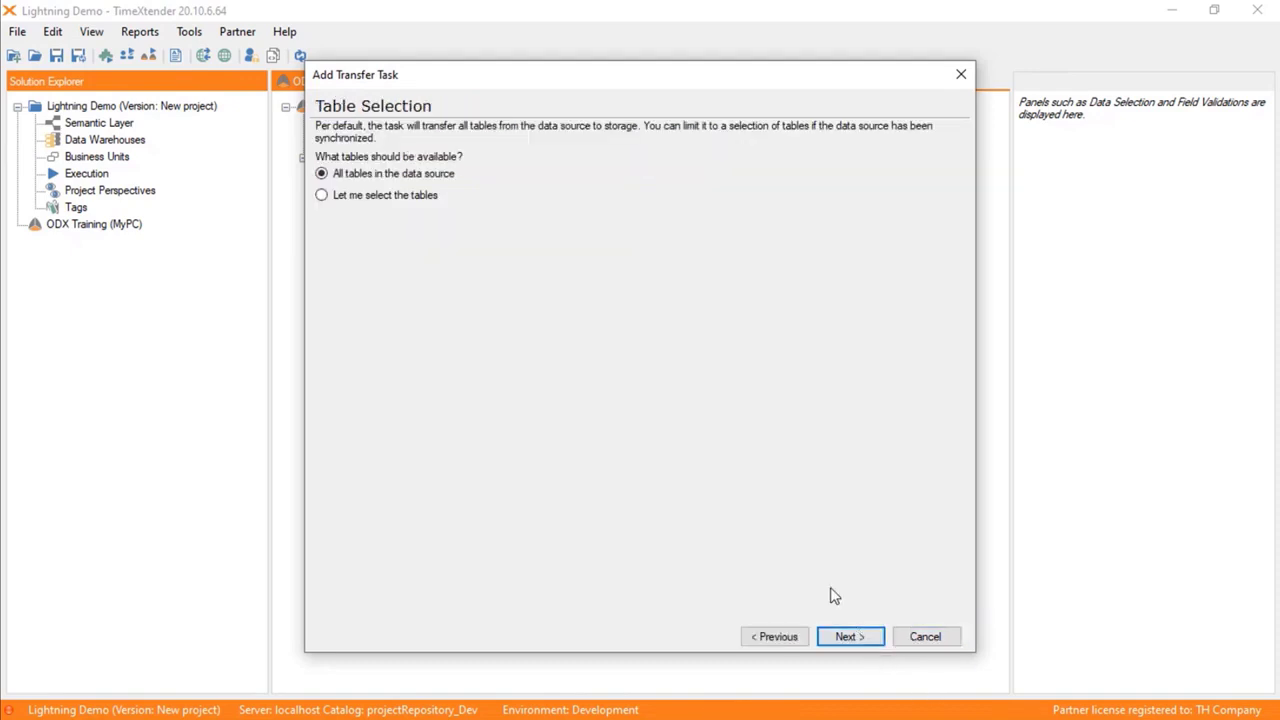
{"action": "left_click", "coordinate": [862, 638]}
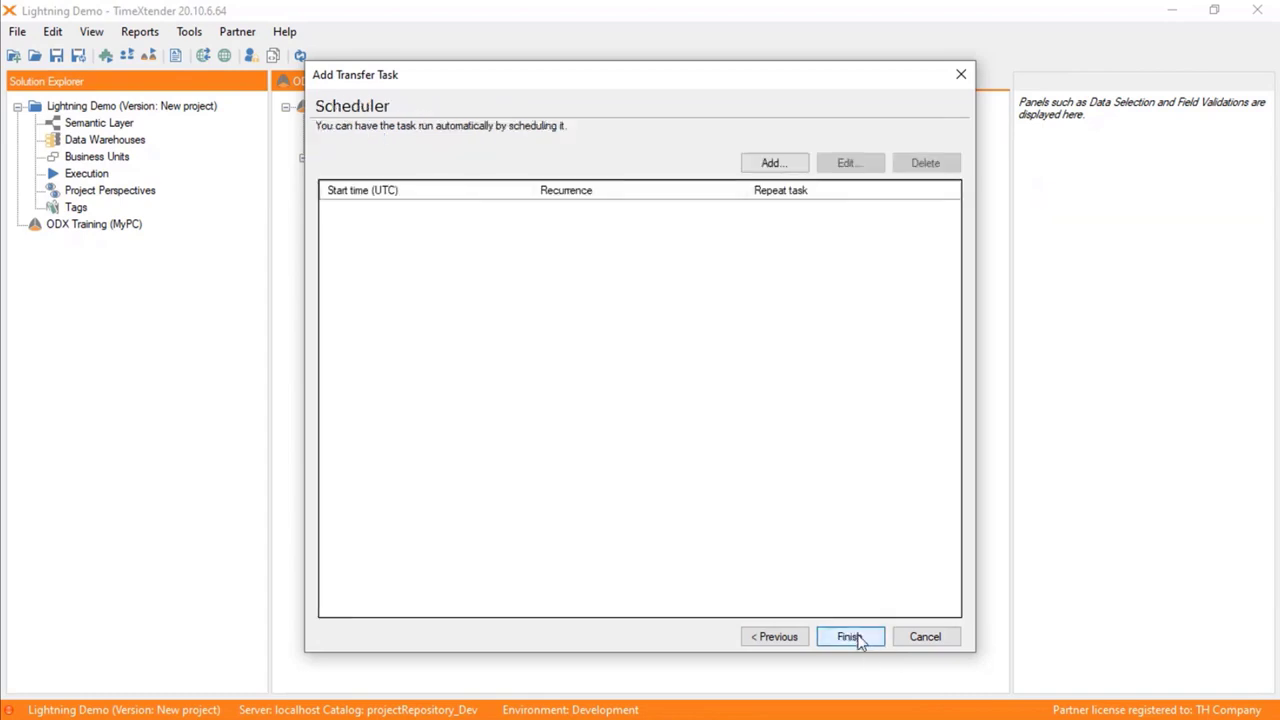
{"action": "left_click", "coordinate": [850, 637]}
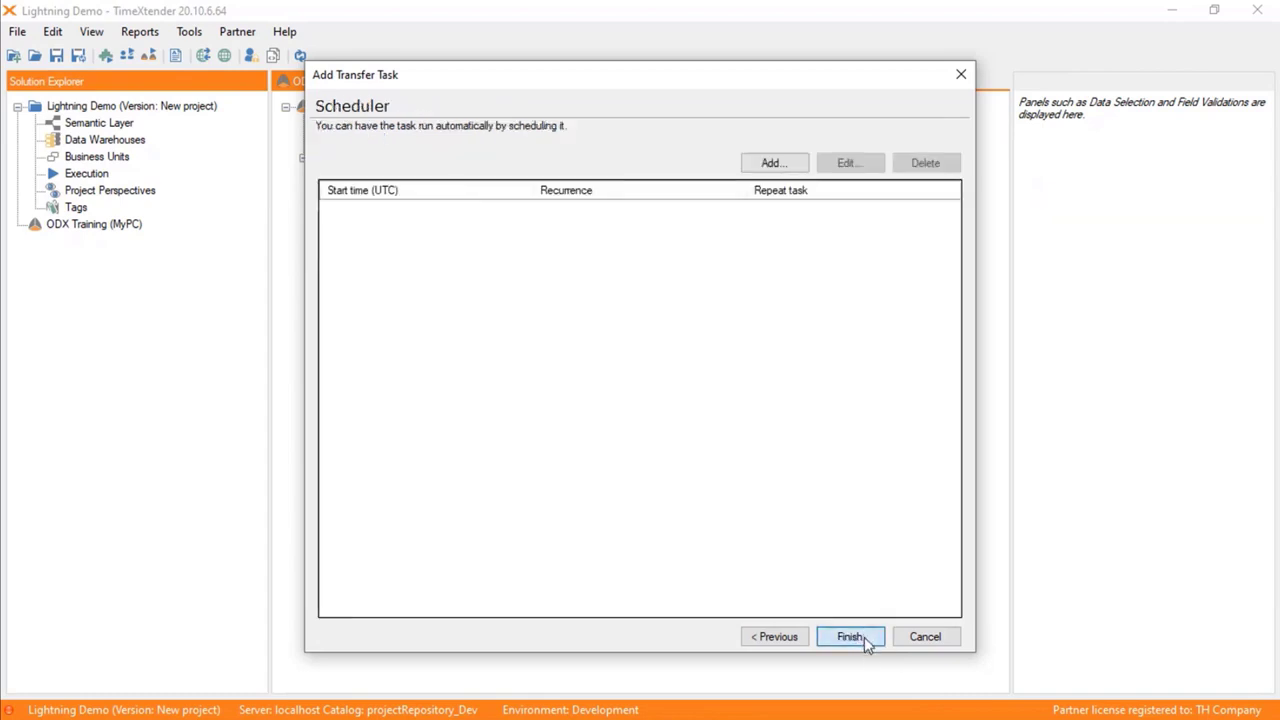
{"action": "right_click", "coordinate": [389, 208]}
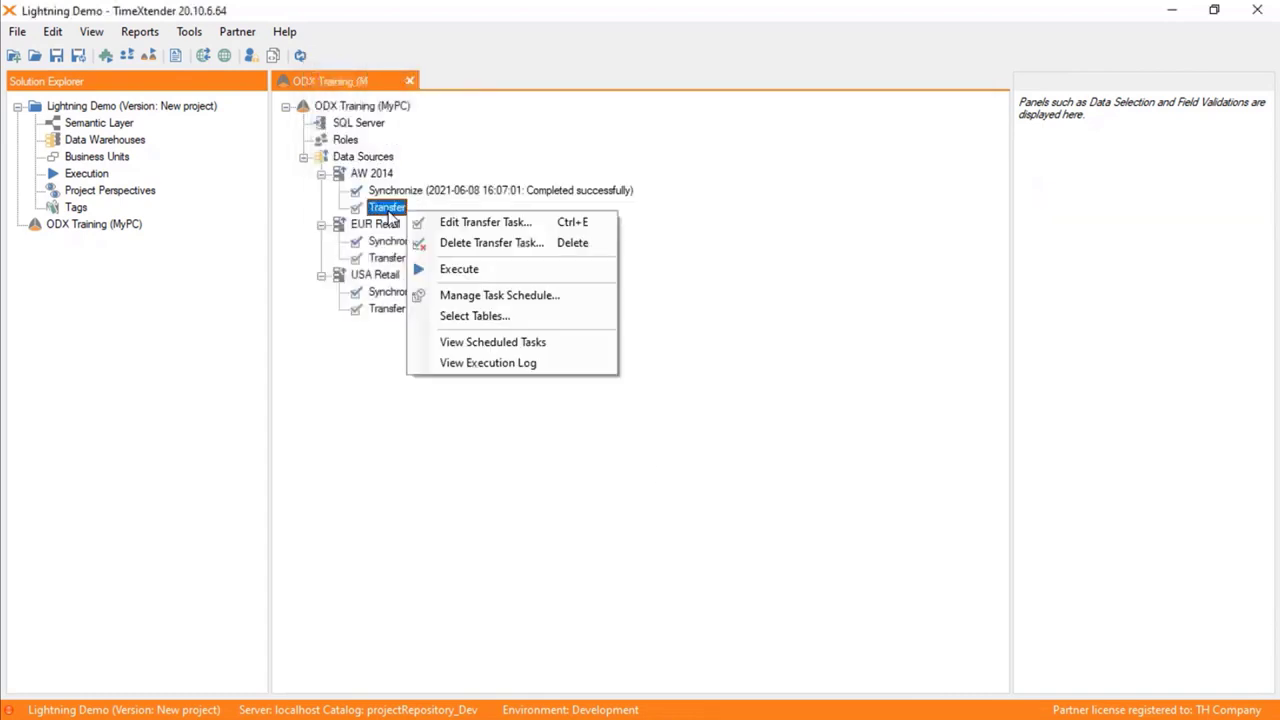
{"action": "left_click", "coordinate": [468, 269]}
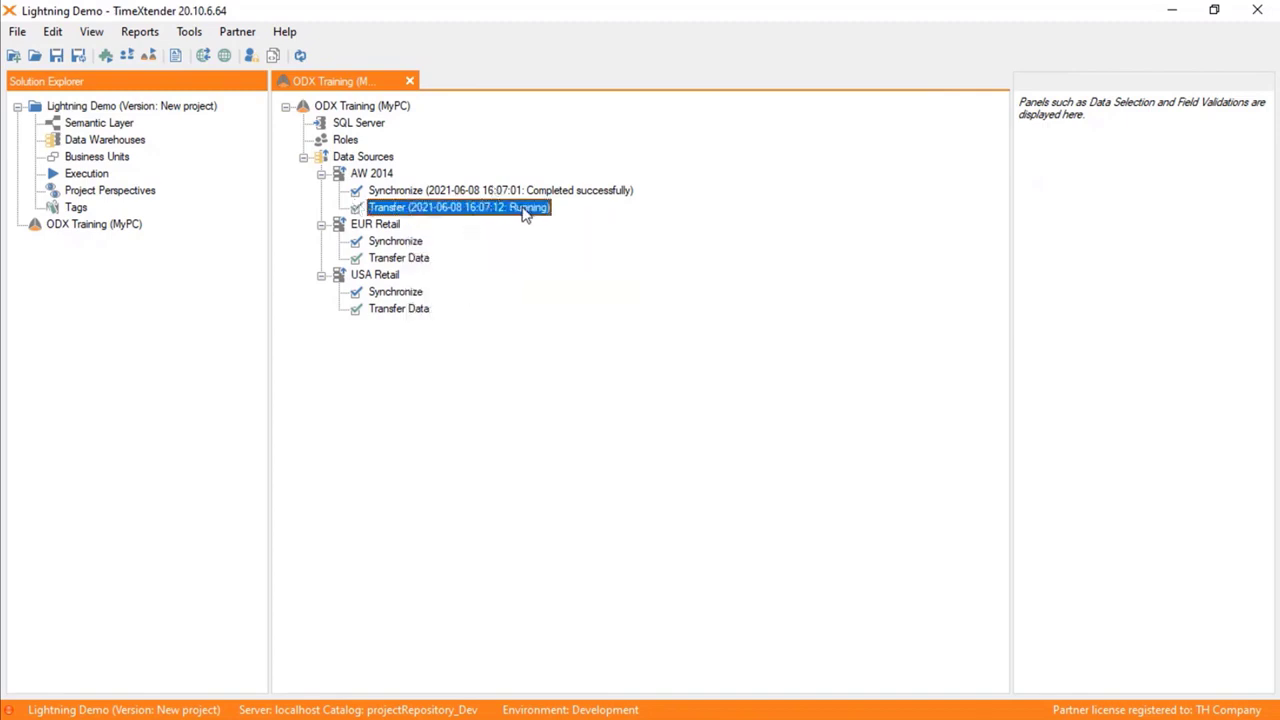
Step: Add a data warehouse named MDW with server MyPC and database name MDW_20210608
{"action": "left_click", "coordinate": [112, 158]}
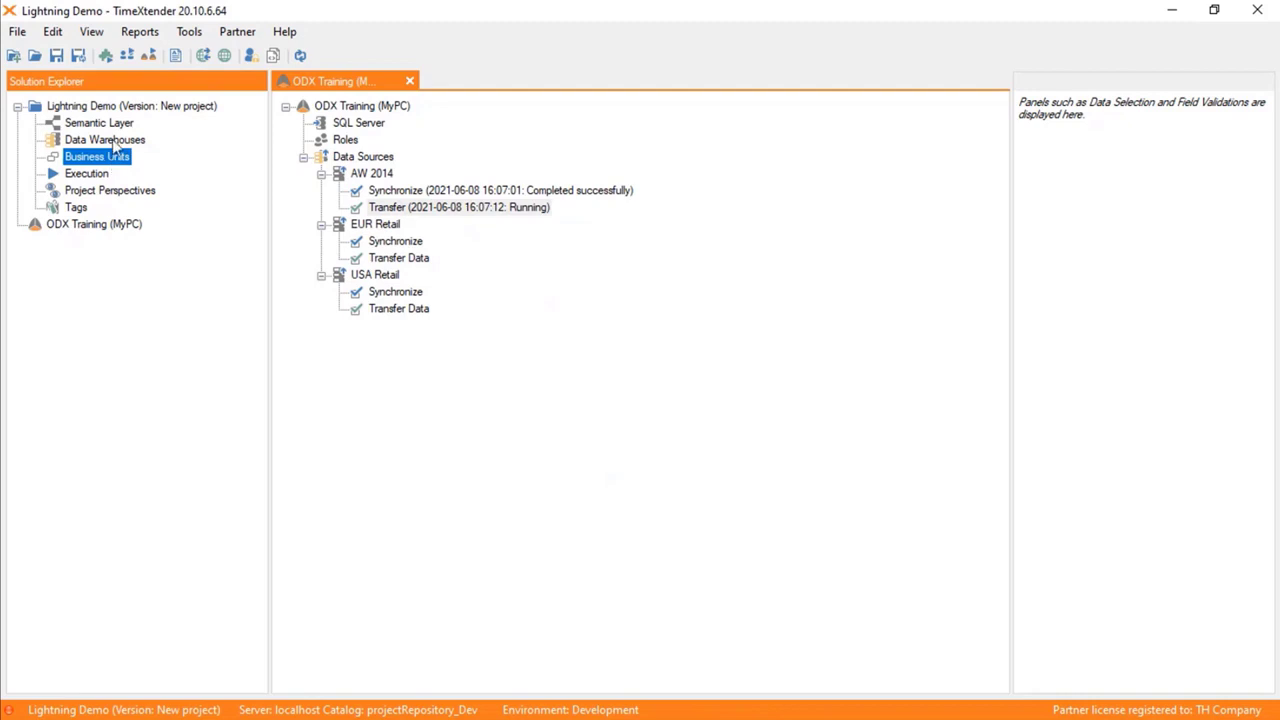
{"action": "right_click", "coordinate": [114, 142]}
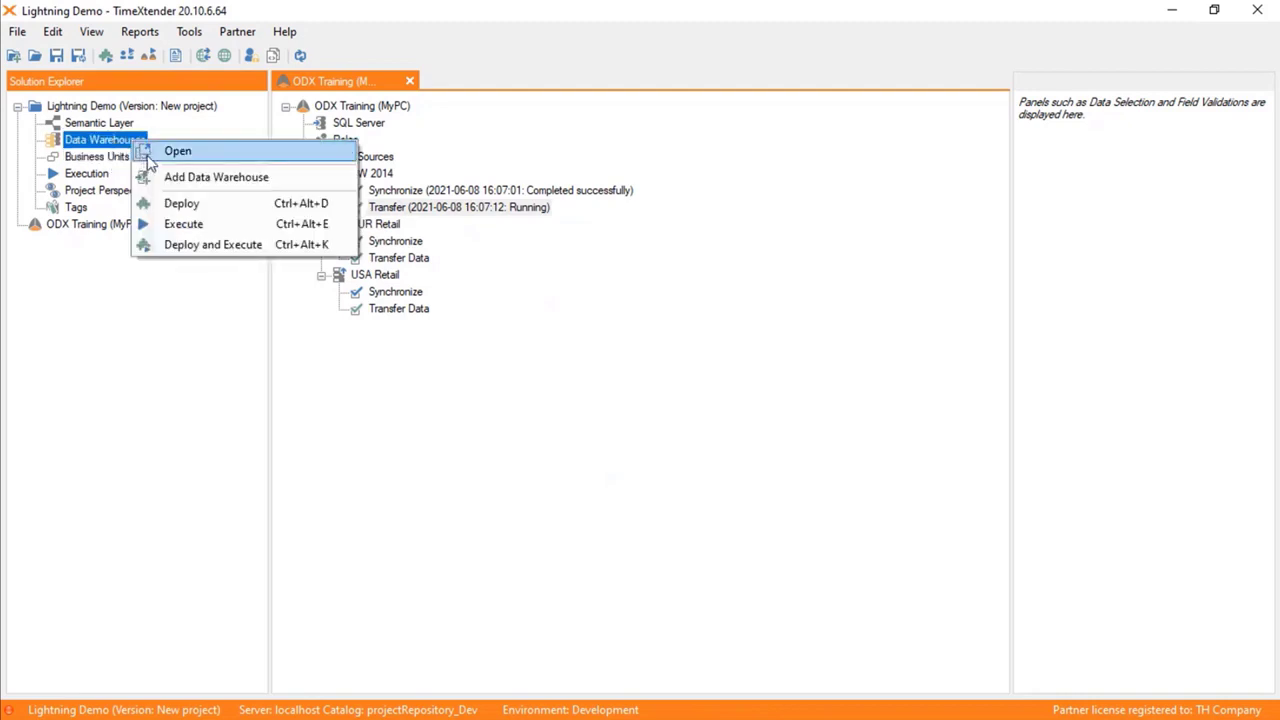
{"action": "left_click", "coordinate": [170, 178]}
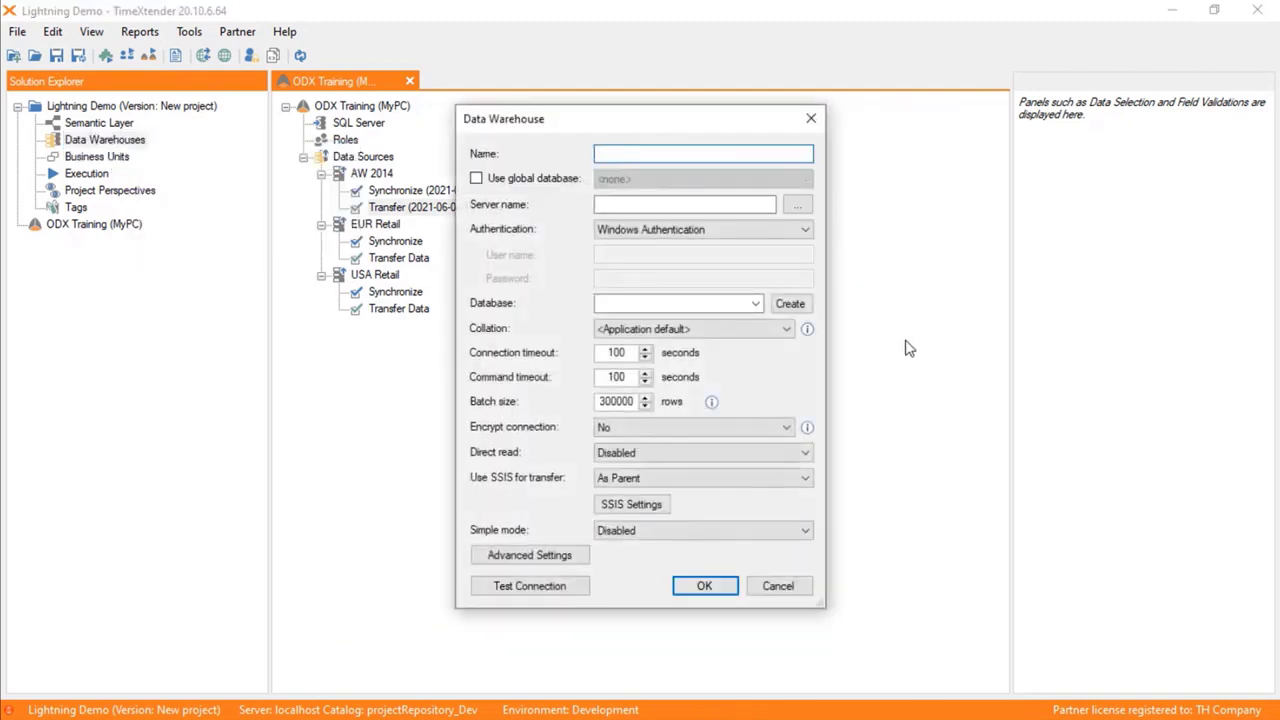
{"action": "type", "text": "MDW"}
{"action": "key", "text": "Tab"}
{"action": "key", "text": "Tab"}
{"action": "type", "text": "Mc"}
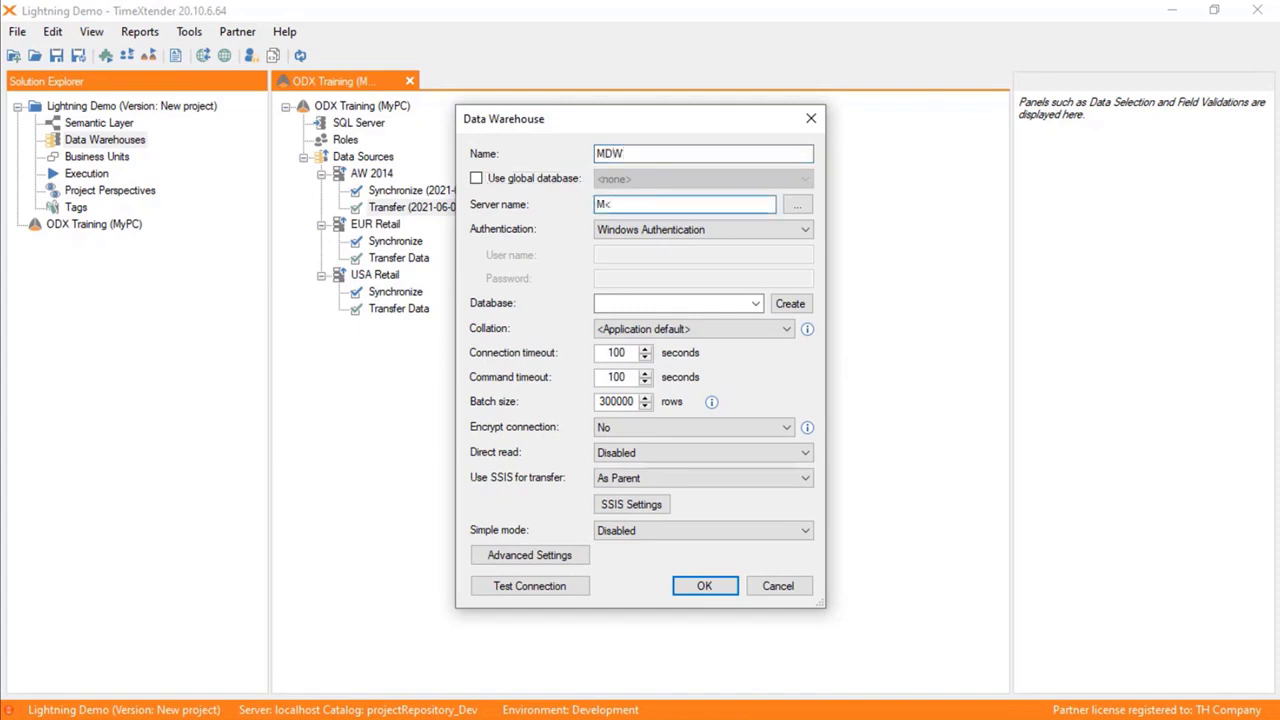
{"action": "type", "text": "yPC"}
{"action": "left_click", "coordinate": [712, 305]}
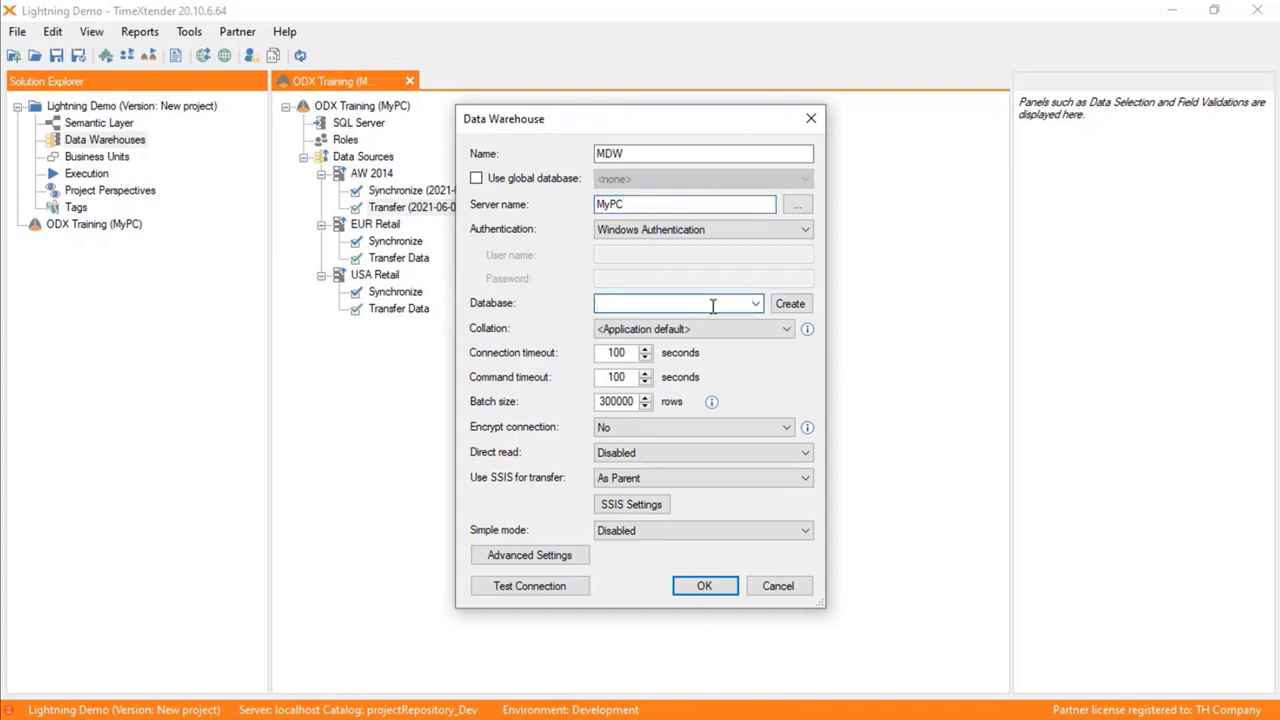
{"action": "type", "text": "MDW_20210608"}
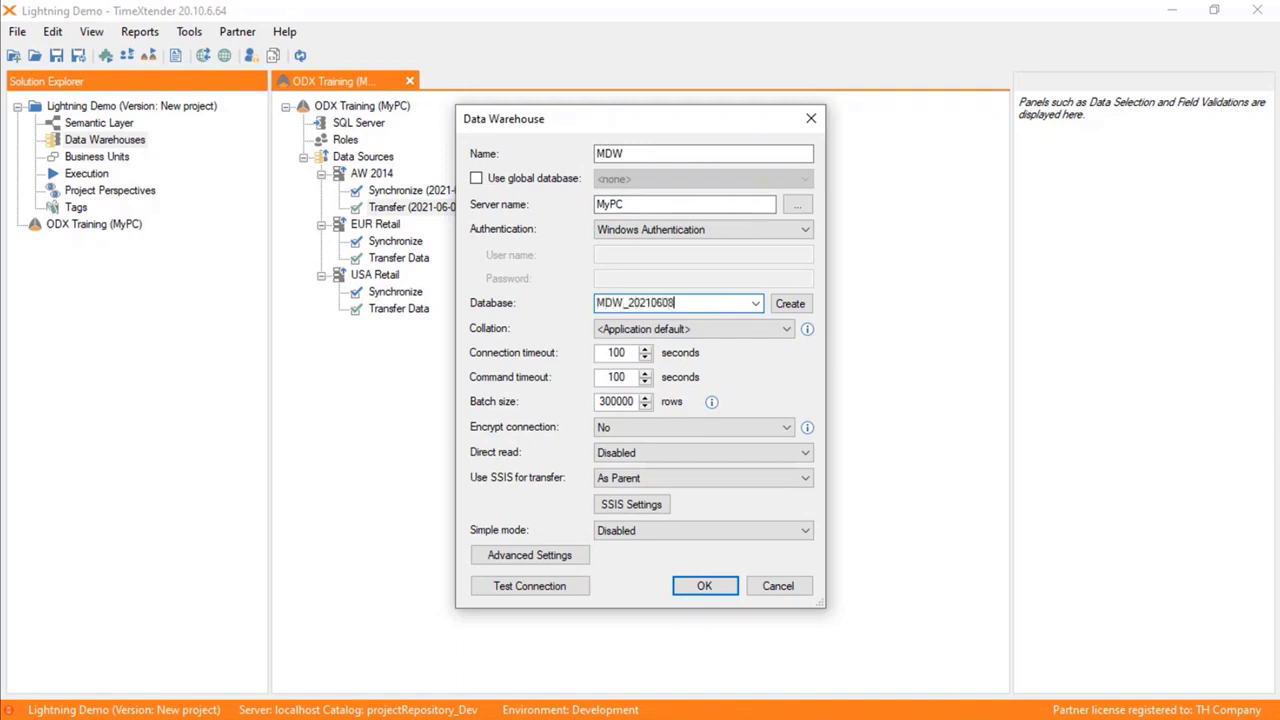
Step: Set the warehouse's direct read to Matching Server and Database and create its database on the server
{"action": "left_click", "coordinate": [660, 452]}
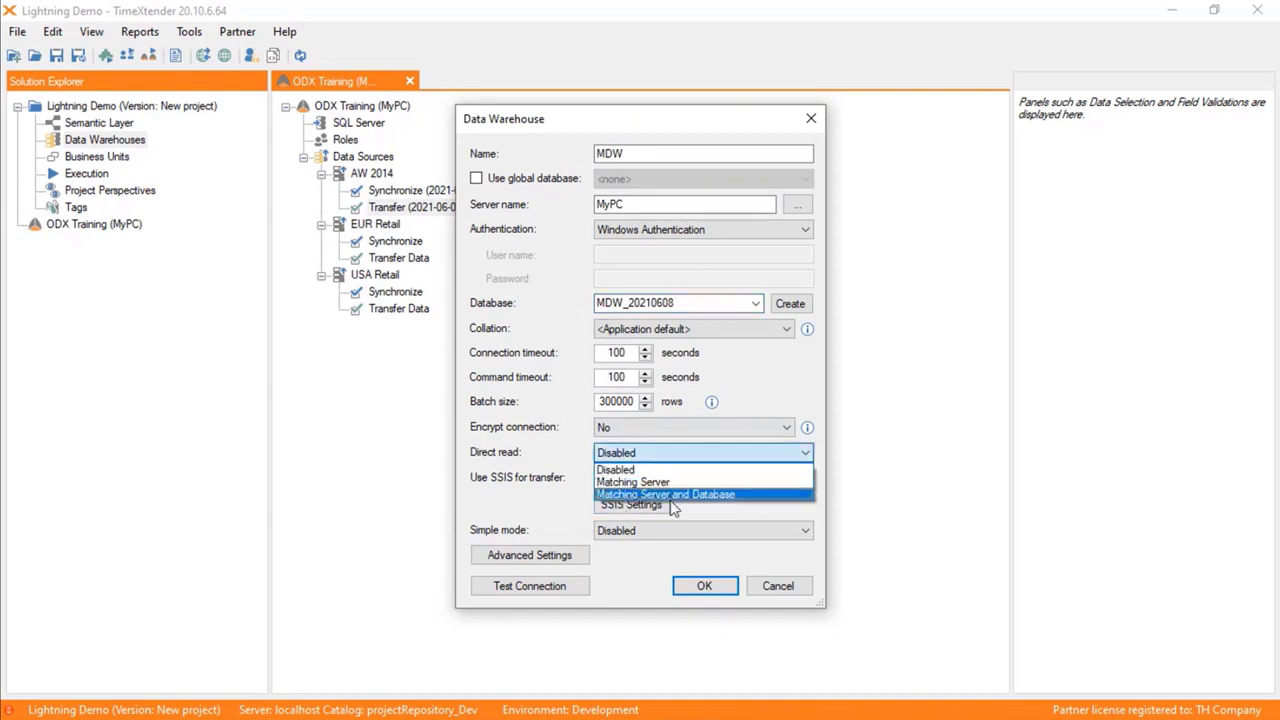
{"action": "left_click", "coordinate": [676, 496]}
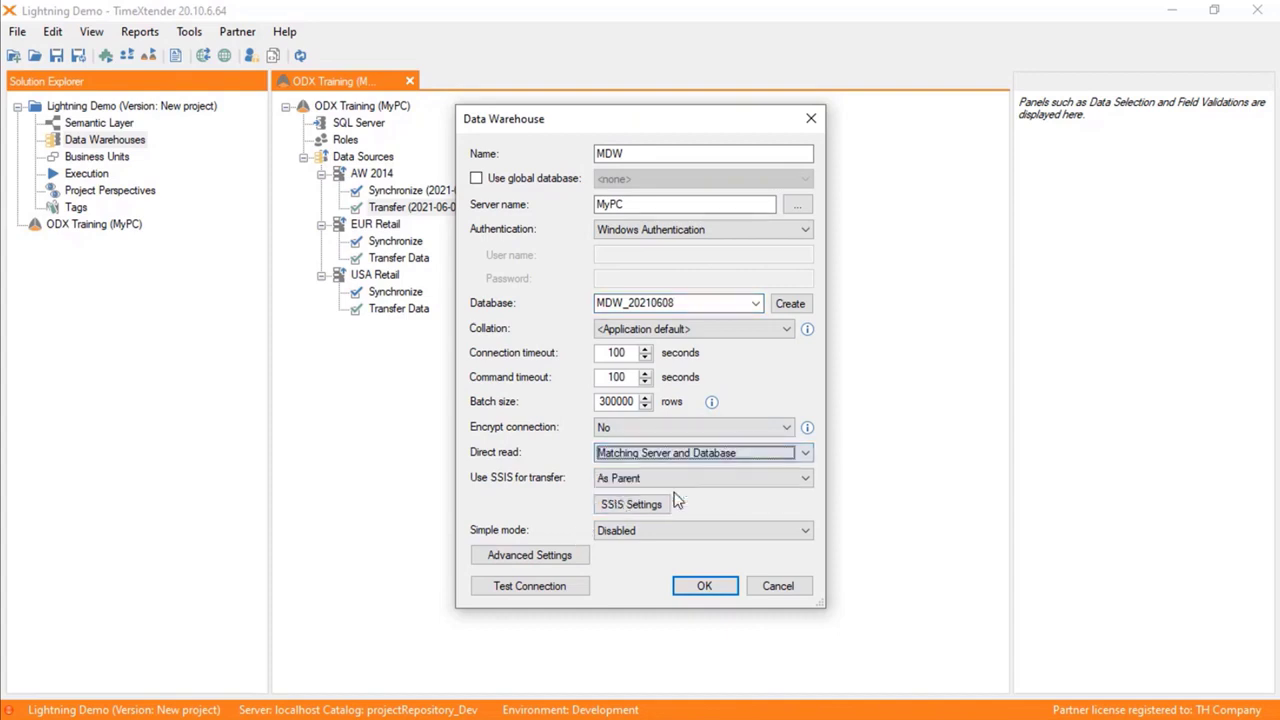
{"action": "left_click", "coordinate": [791, 303]}
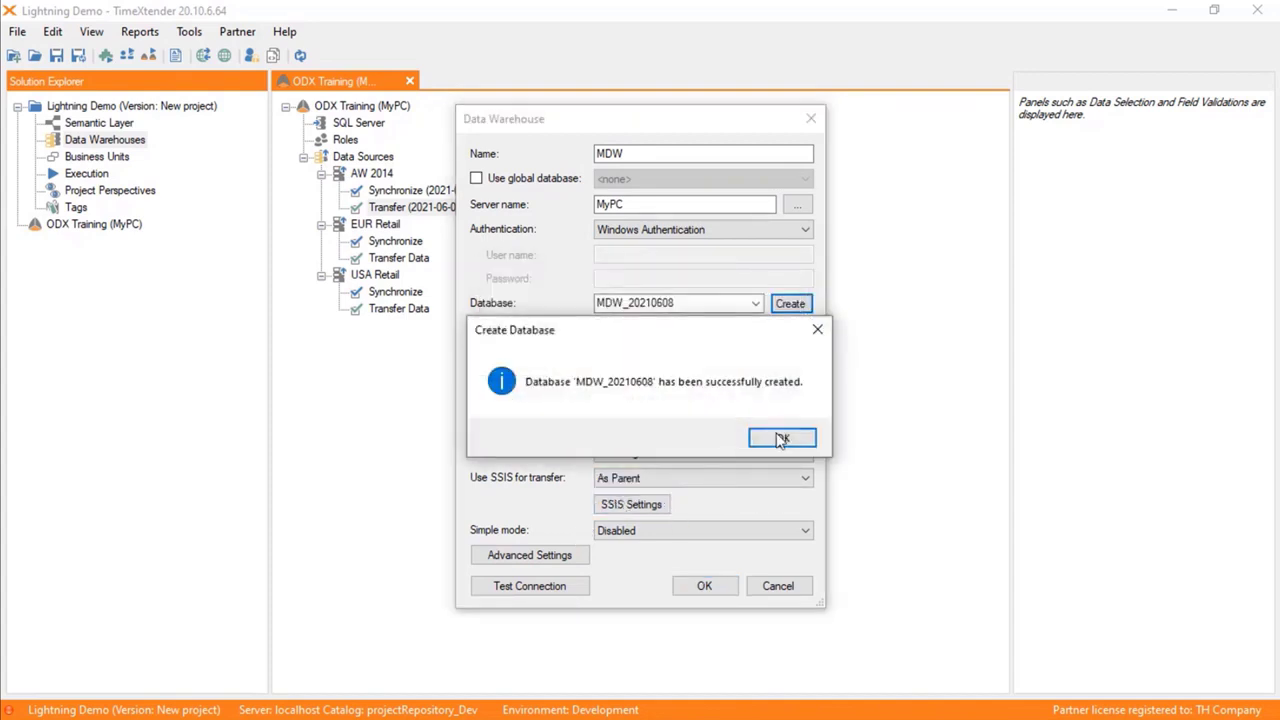
{"action": "left_click", "coordinate": [777, 437]}
Step: Test the data warehouse's connection and save the warehouse settings
{"action": "left_click", "coordinate": [578, 586]}
{"action": "left_click", "coordinate": [739, 437]}
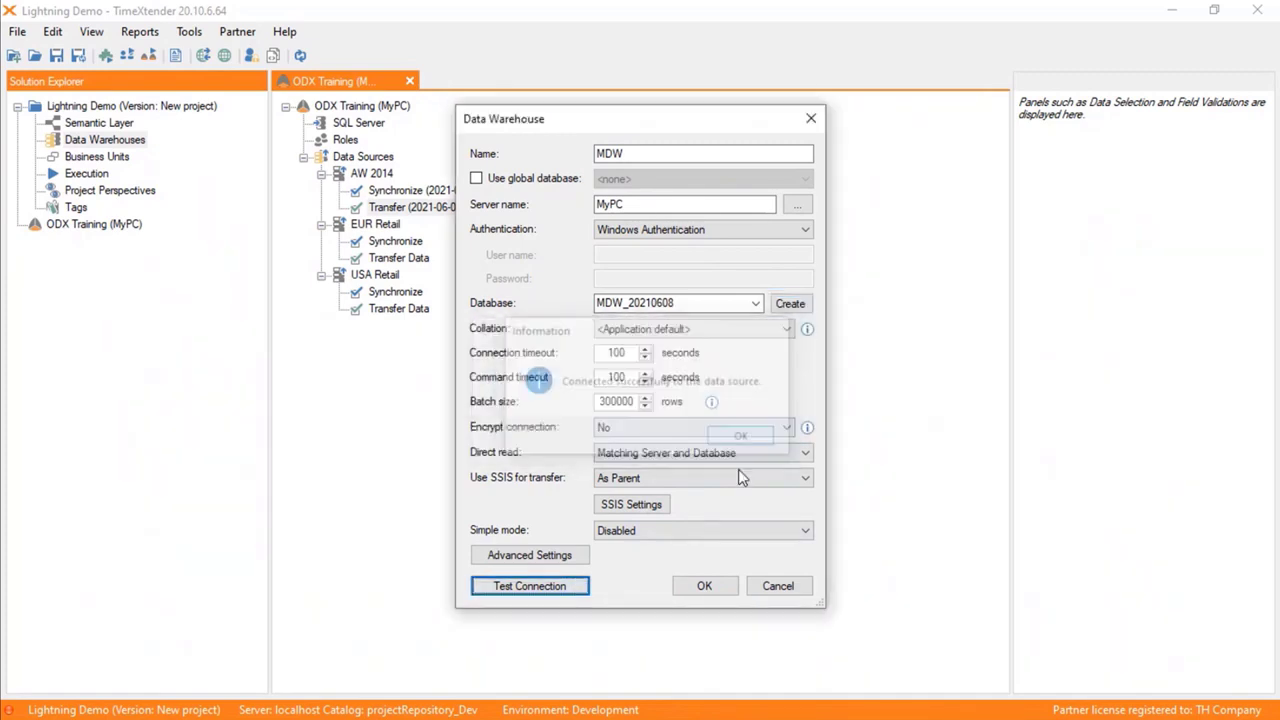
{"action": "left_click", "coordinate": [704, 586]}
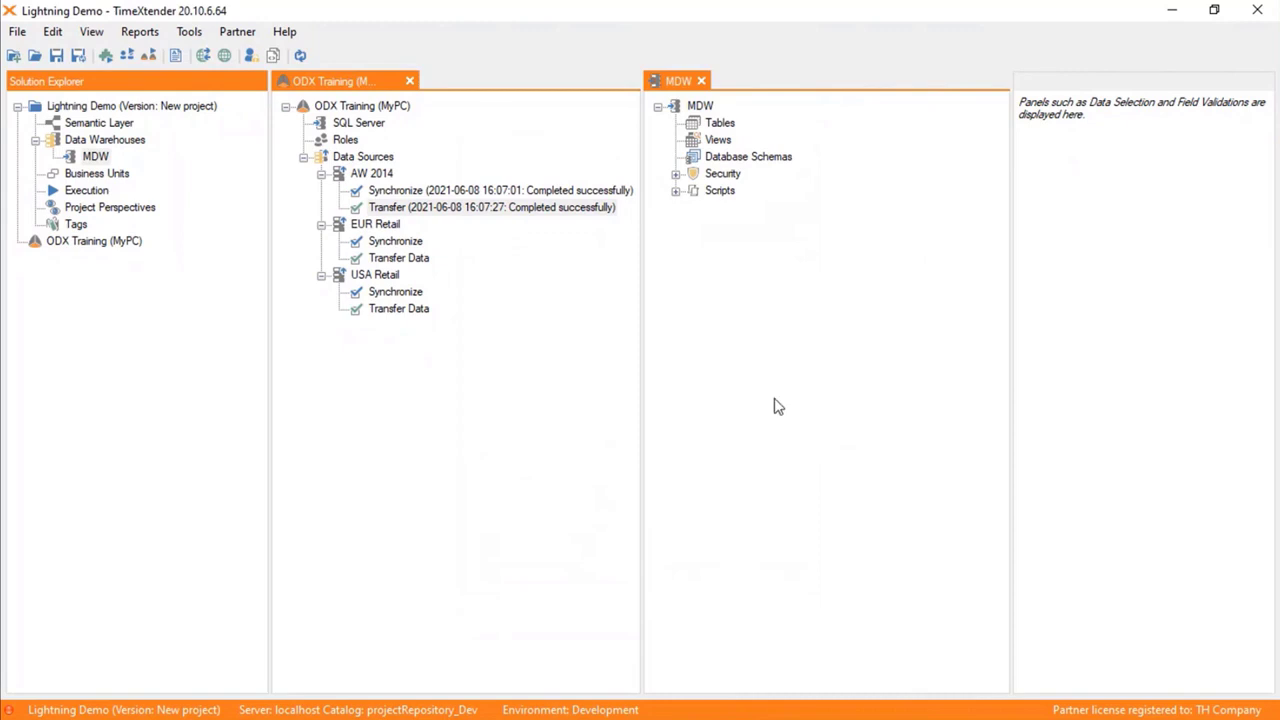
Step: Close the ODX management view and open ODX Training (MyPC) for table selection alongside the MDW warehouse
{"action": "right_click", "coordinate": [400, 87]}
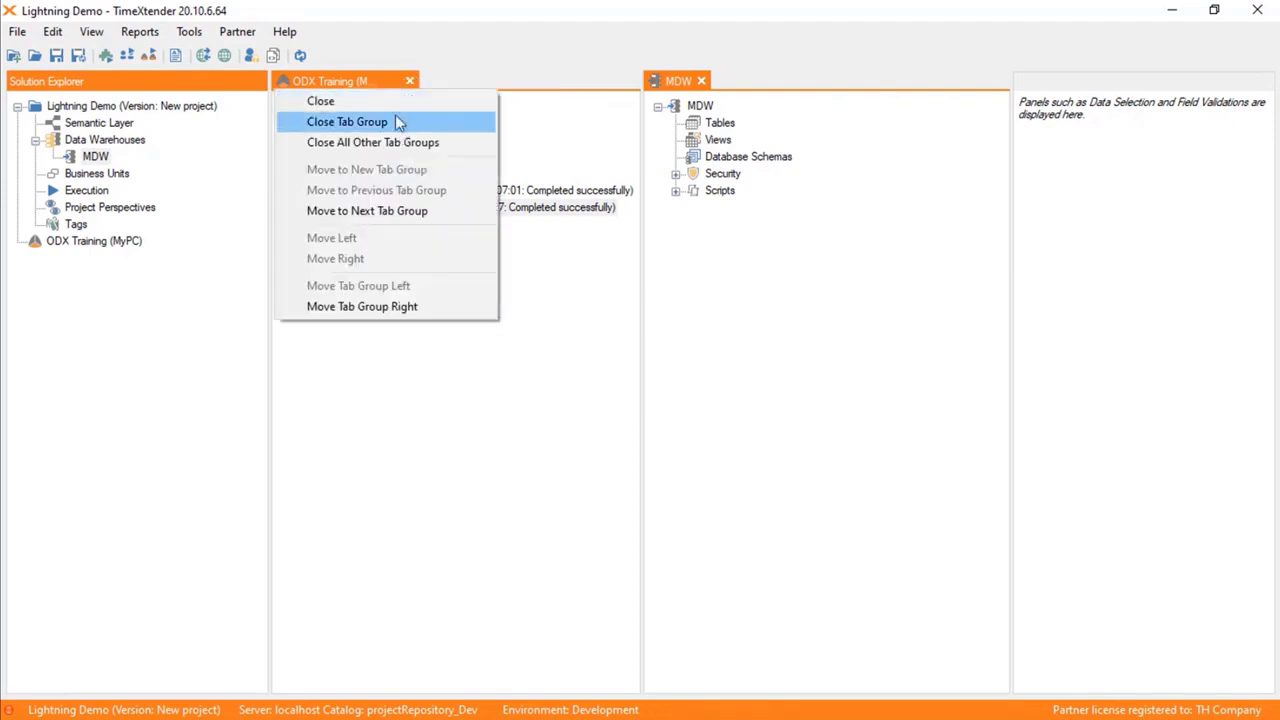
{"action": "left_click", "coordinate": [391, 103]}
{"action": "right_click", "coordinate": [145, 244]}
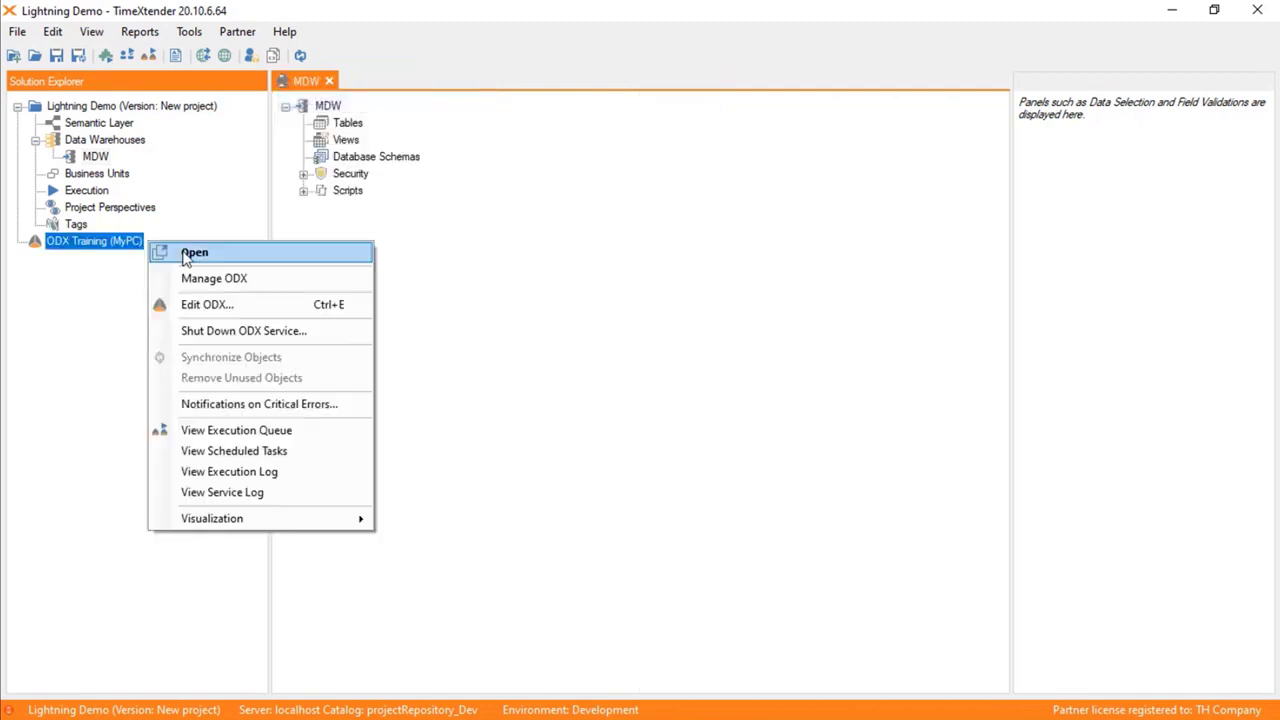
{"action": "left_click", "coordinate": [186, 258]}
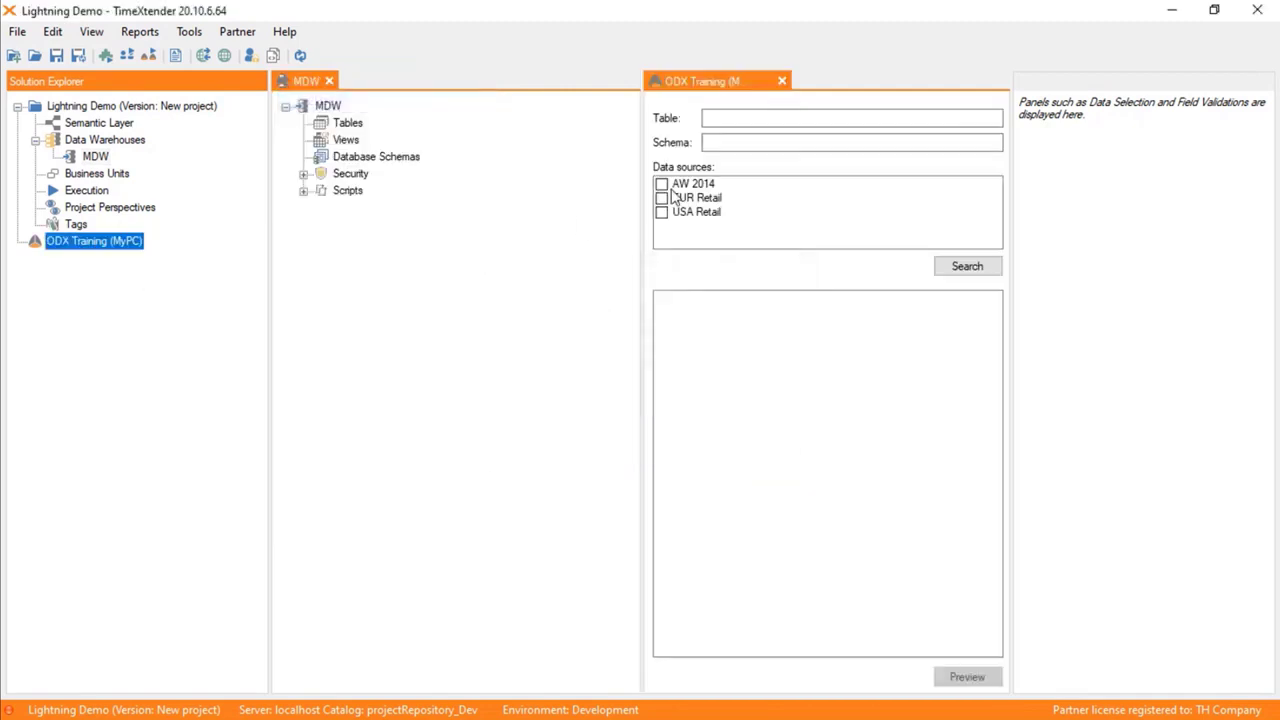
Step: Search the AW 2014 data source for its tables, narrowing the list to schema Product
{"action": "left_click", "coordinate": [662, 185]}
{"action": "left_click", "coordinate": [969, 267]}
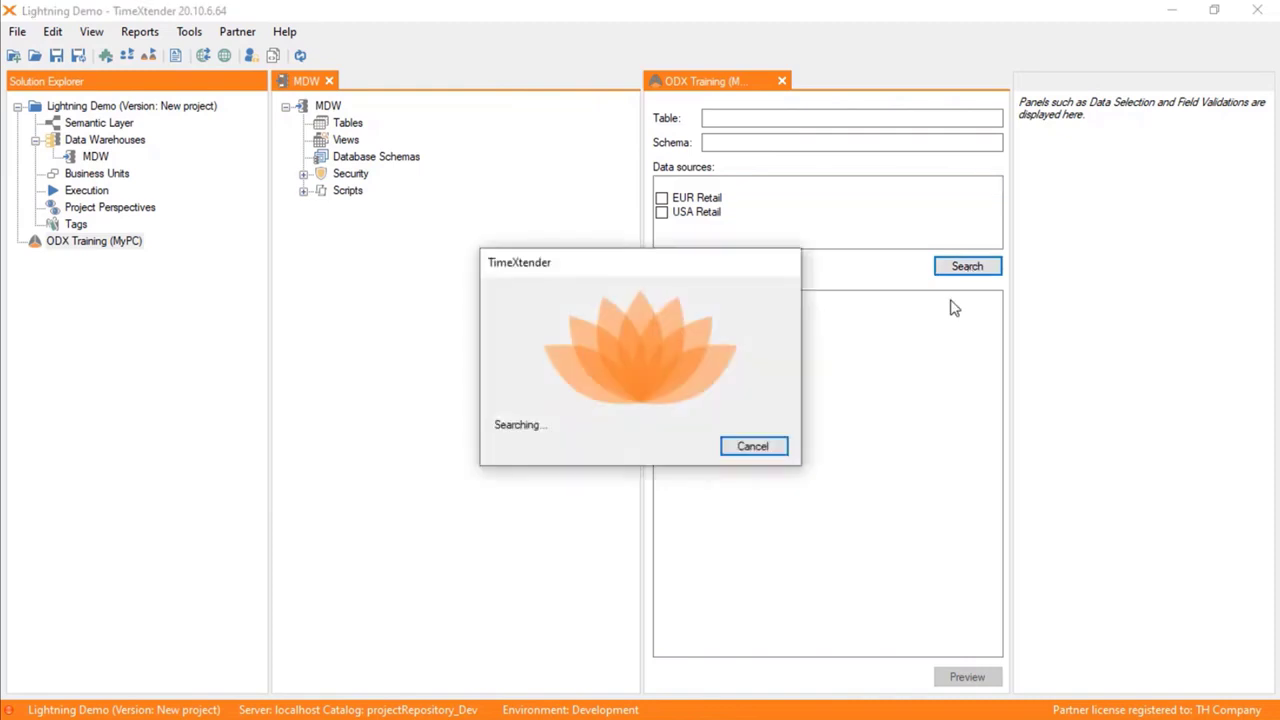
{"action": "left_click_drag", "start_coordinate": [994, 369], "coordinate": [996, 305]}
{"action": "left_click", "coordinate": [731, 143]}
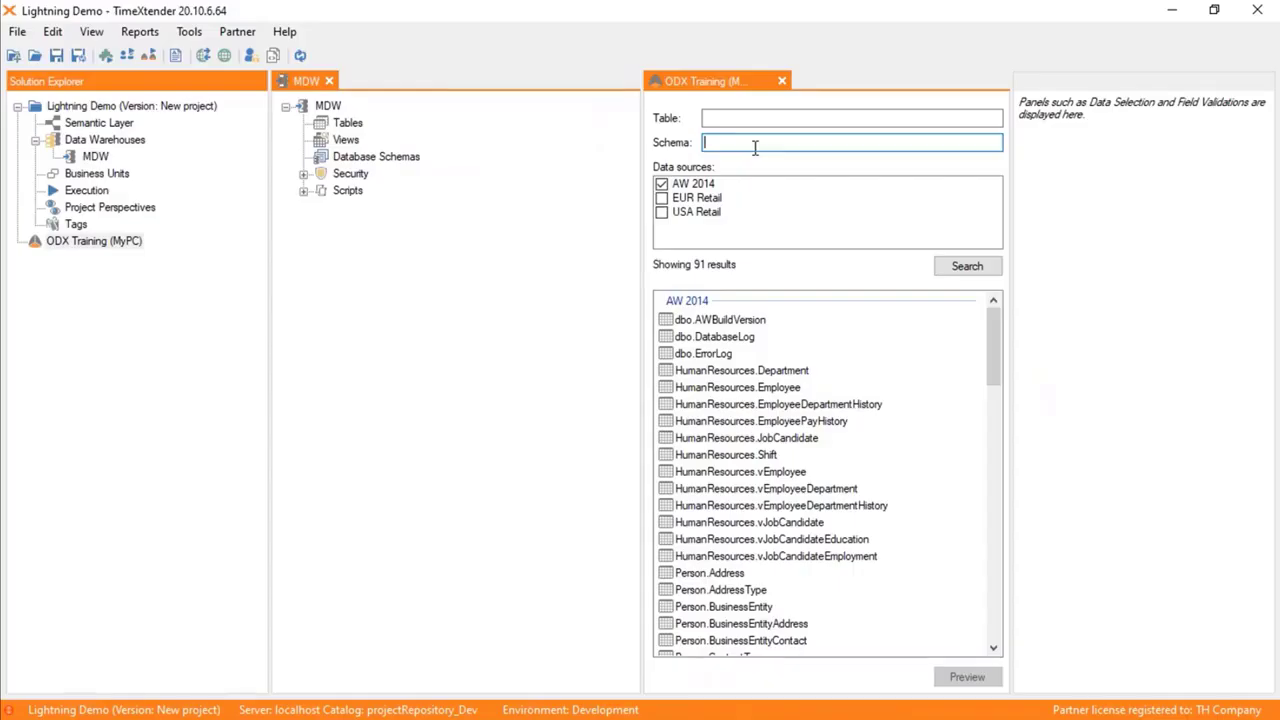
{"action": "left_click", "coordinate": [755, 146]}
{"action": "type", "text": "Product"}
{"action": "left_click", "coordinate": [967, 266]}
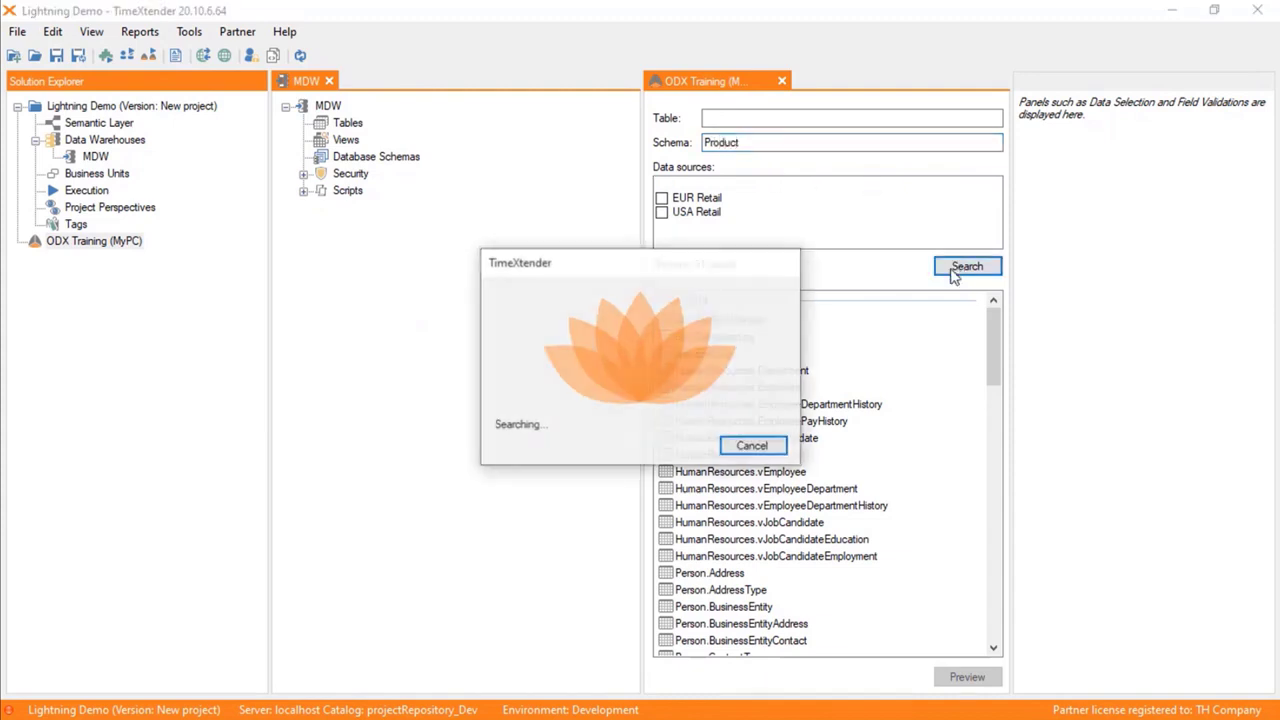
Step: Add the Production.Product and Production.ProductModel tables to the MDW warehouse's tables
{"action": "left_click", "coordinate": [716, 406]}
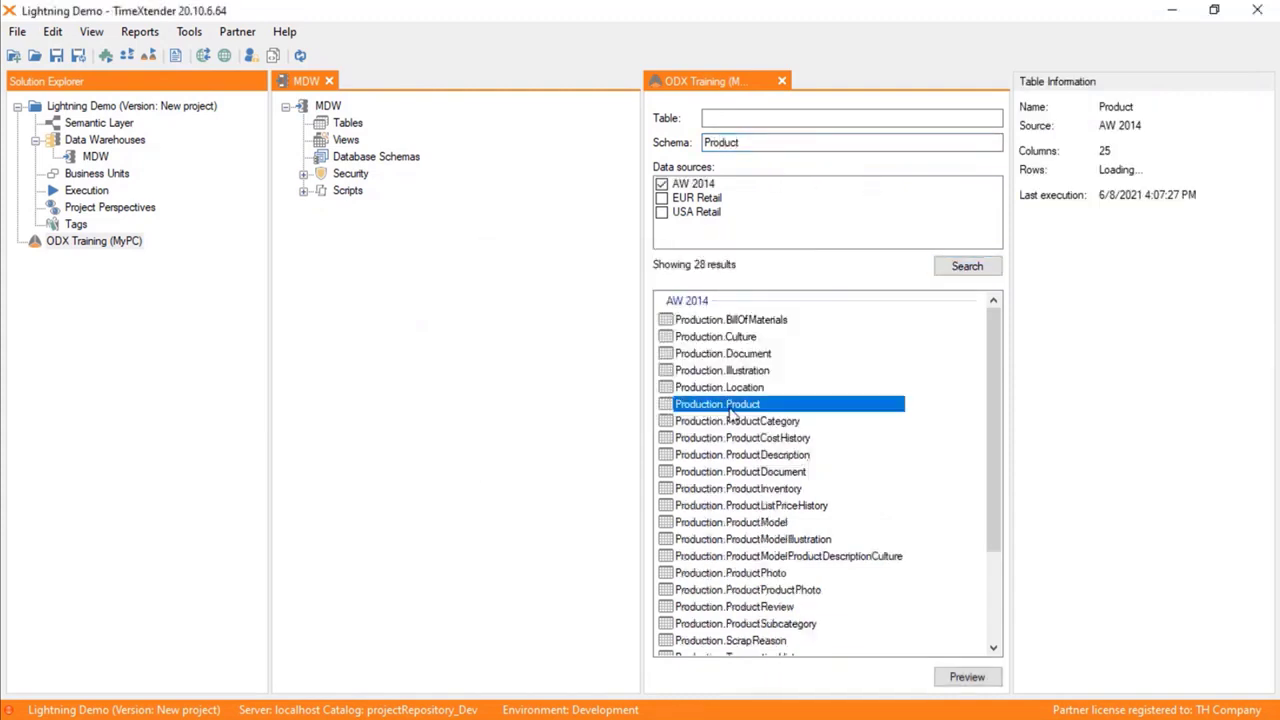
{"action": "left_click_drag", "start_coordinate": [735, 410], "coordinate": [352, 132]}
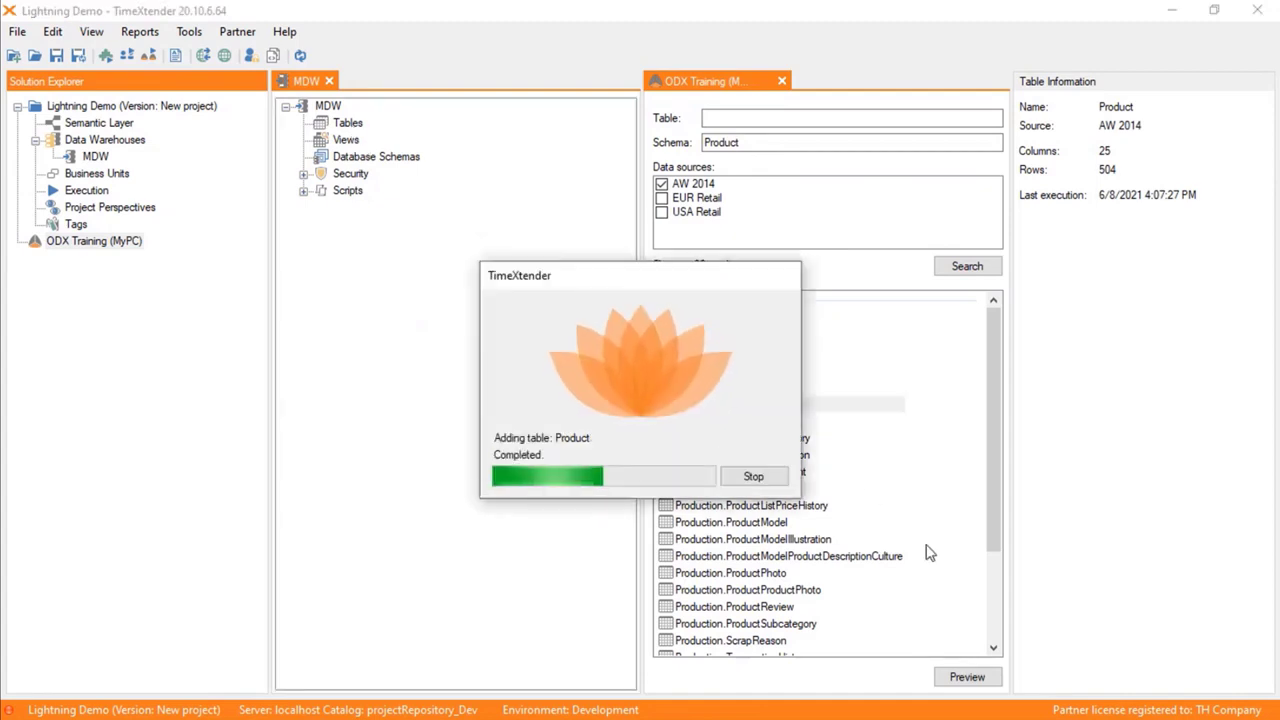
{"action": "left_click", "coordinate": [766, 524]}
{"action": "left_click_drag", "start_coordinate": [766, 526], "coordinate": [337, 130]}
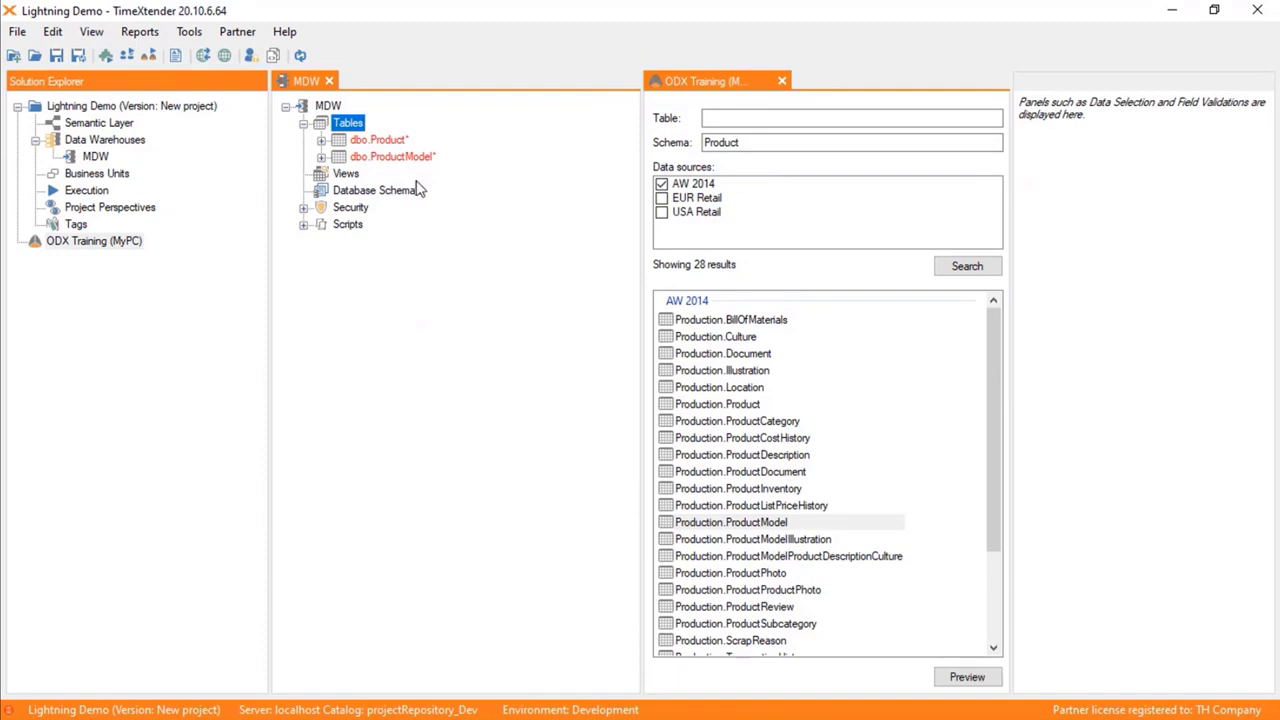
Step: Search for schema Person and add the Person.Person table to the MDW warehouse
{"action": "left_click", "coordinate": [914, 141]}
{"action": "key", "text": "ctrl+a"}
{"action": "key", "text": "BackSpace"}
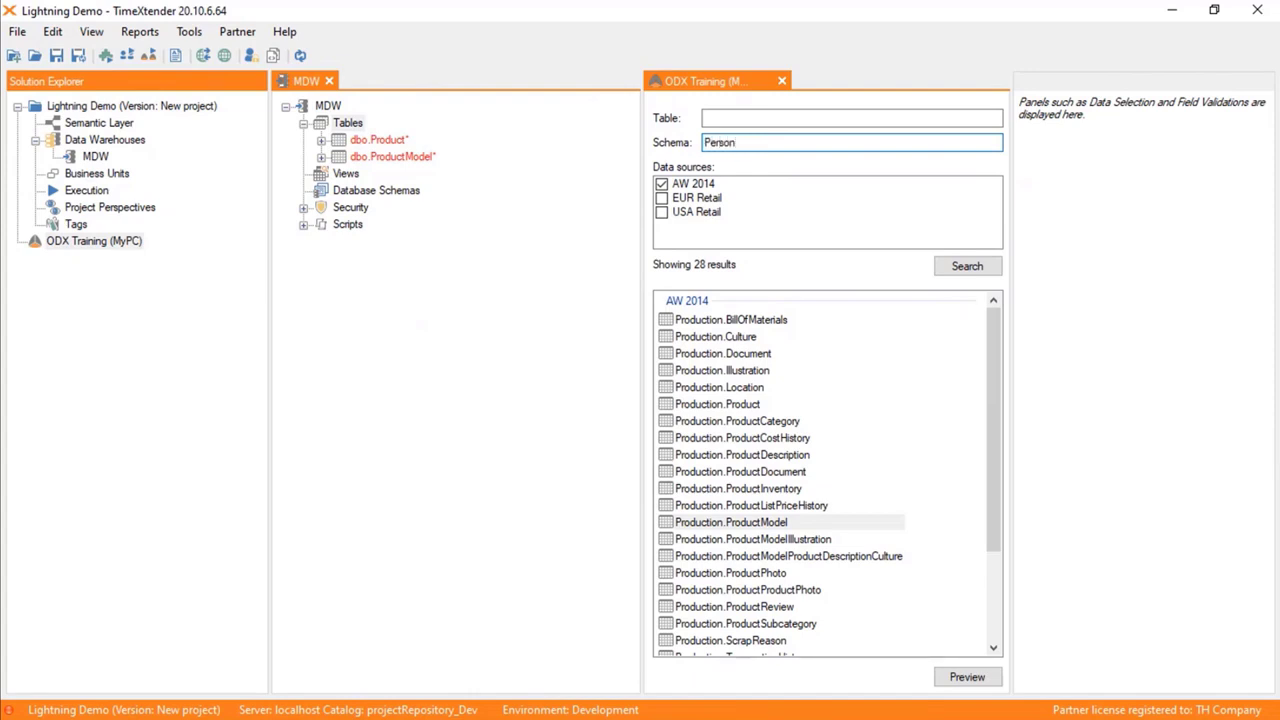
{"action": "left_click", "coordinate": [967, 266]}
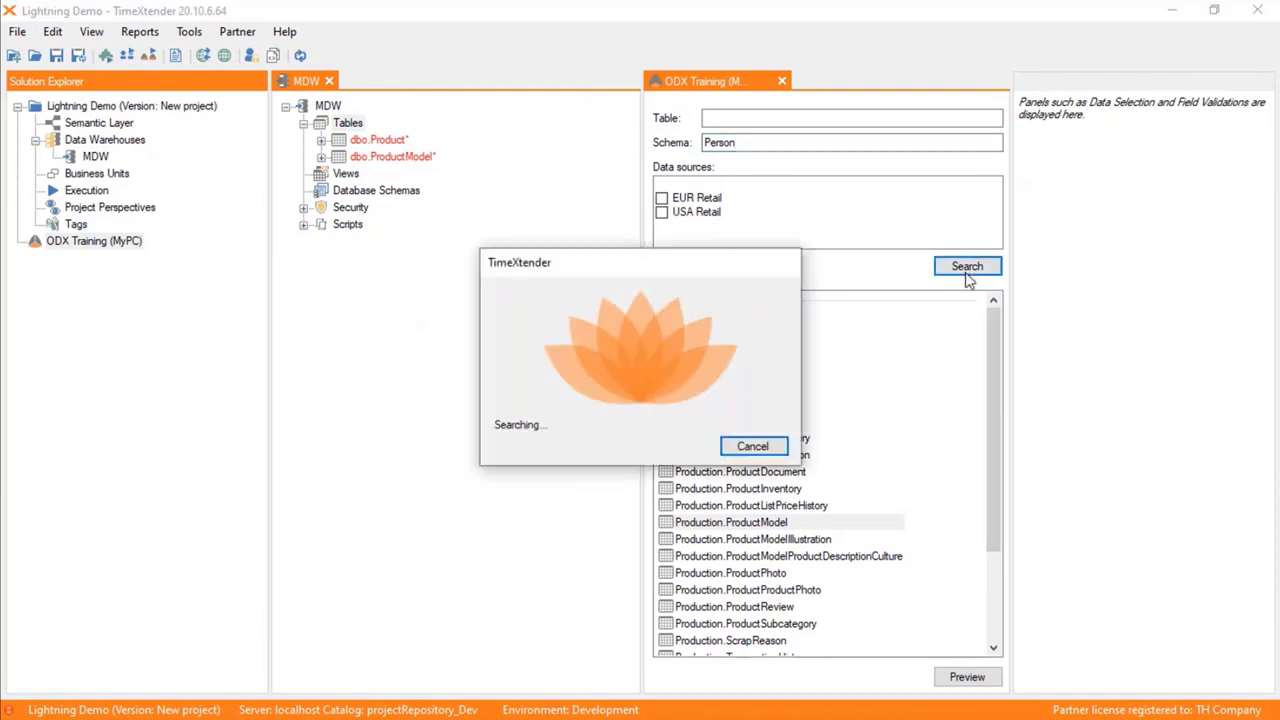
{"action": "left_click", "coordinate": [698, 490]}
{"action": "left_click_drag", "start_coordinate": [712, 474], "coordinate": [358, 128]}
{"action": "left_click", "coordinate": [321, 174]}
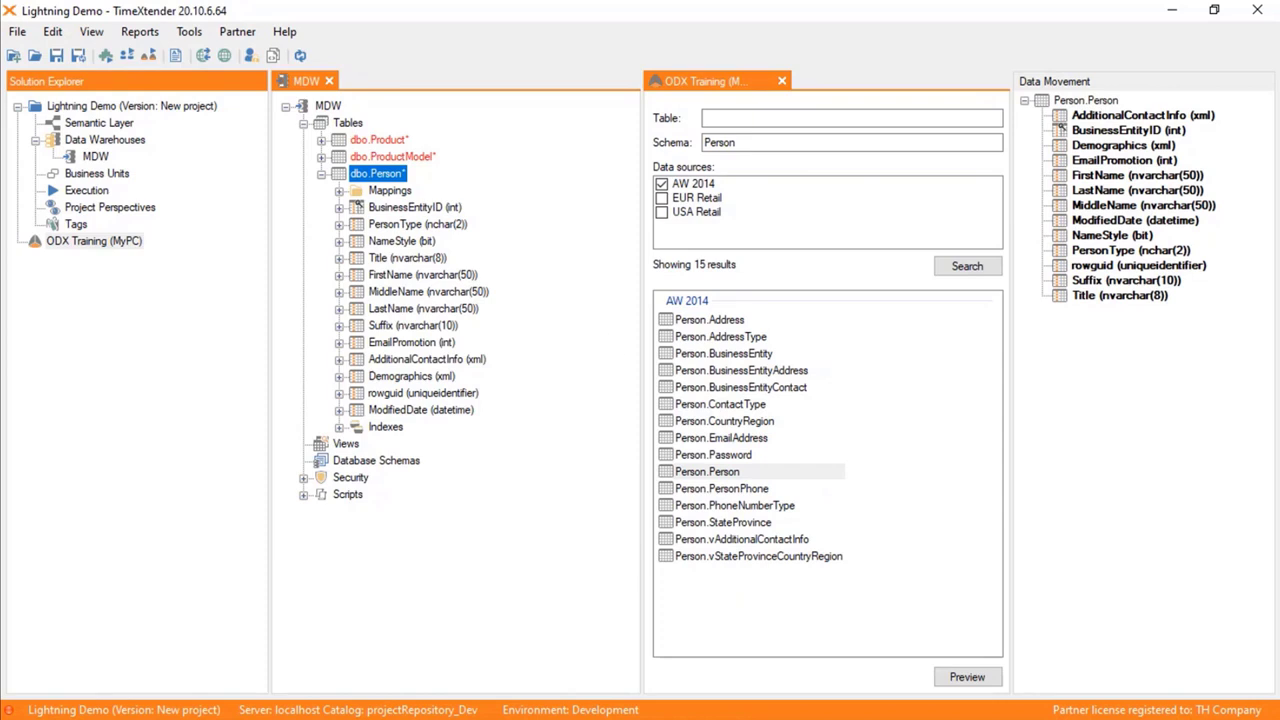
Step: Search for schema Sales, add Sales.Customer, Sales.SalesOrderHeader and Sales.SalesOrderDetail to the MDW warehouse, and close the ODX table search
{"action": "left_click_drag", "start_coordinate": [773, 143], "coordinate": [608, 146]}
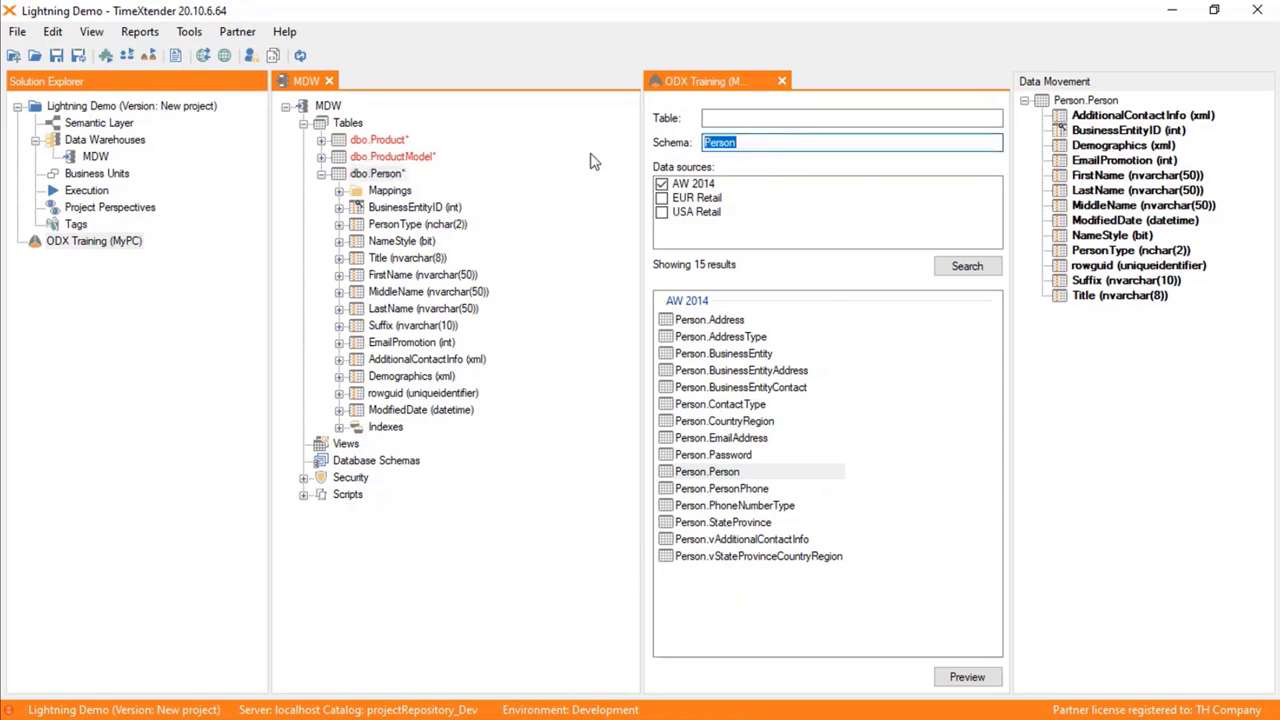
{"action": "type", "text": "Sales"}
{"action": "left_click", "coordinate": [967, 266]}
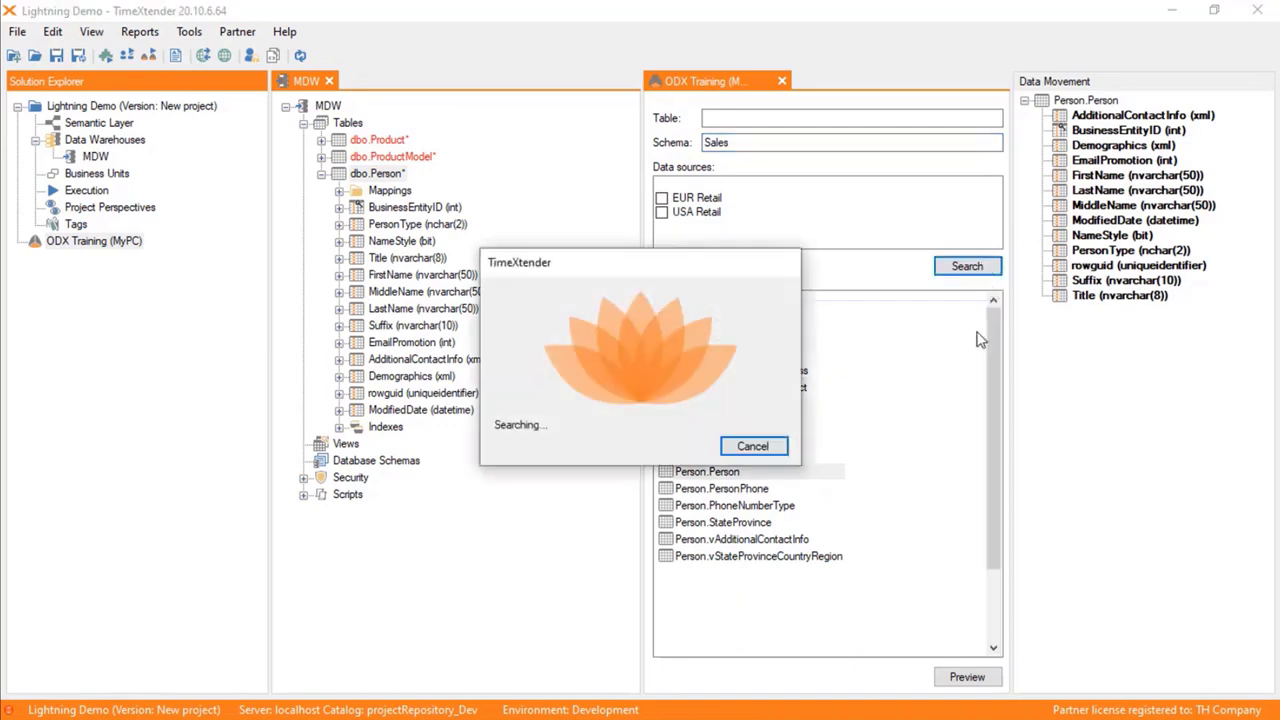
{"action": "left_click_drag", "start_coordinate": [706, 389], "coordinate": [327, 124]}
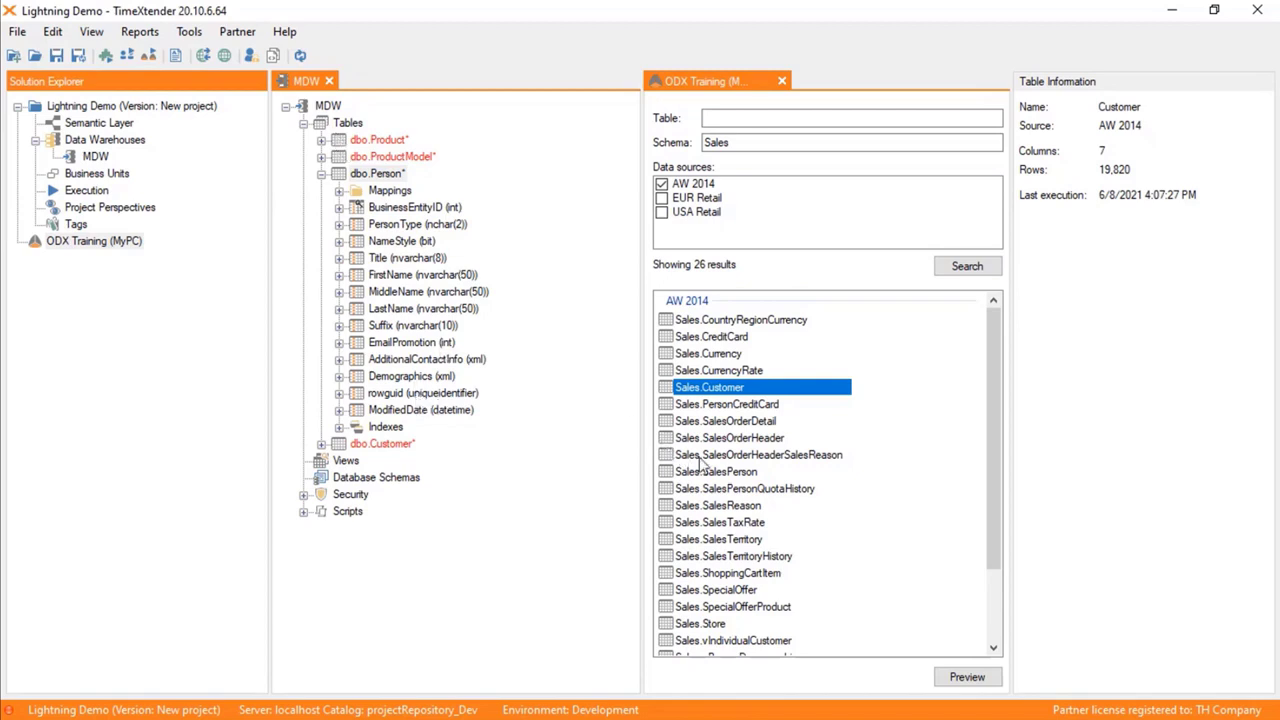
{"action": "scroll", "coordinate": [838, 473], "scroll_direction": "down", "scroll_amount": 1}
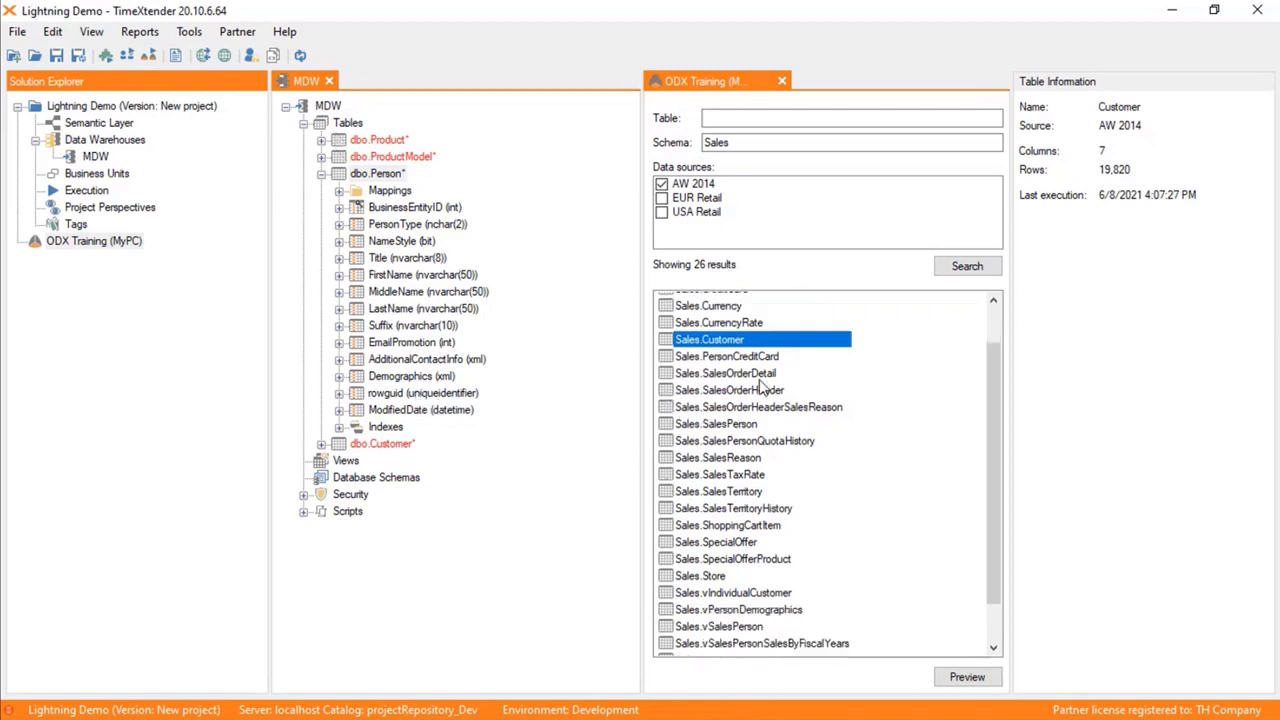
{"action": "left_click_drag", "start_coordinate": [757, 390], "coordinate": [324, 130]}
{"action": "left_click_drag", "start_coordinate": [725, 378], "coordinate": [337, 131]}
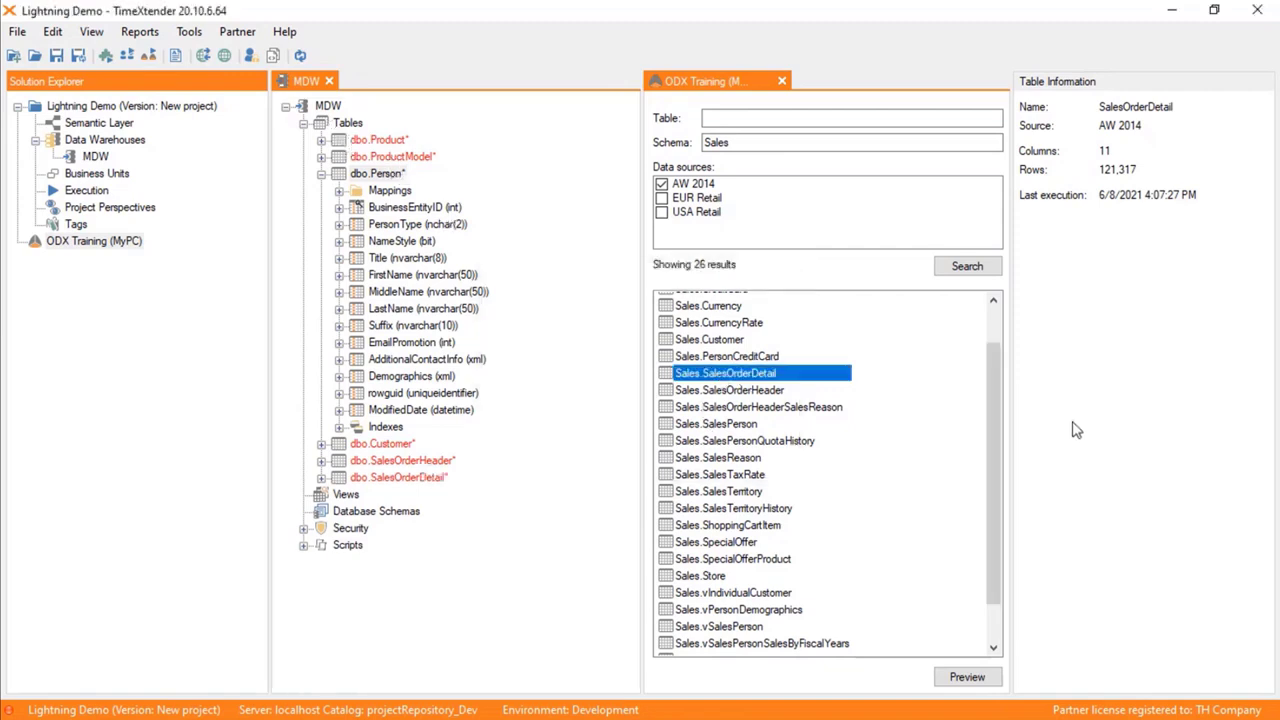
{"action": "left_click", "coordinate": [782, 81]}
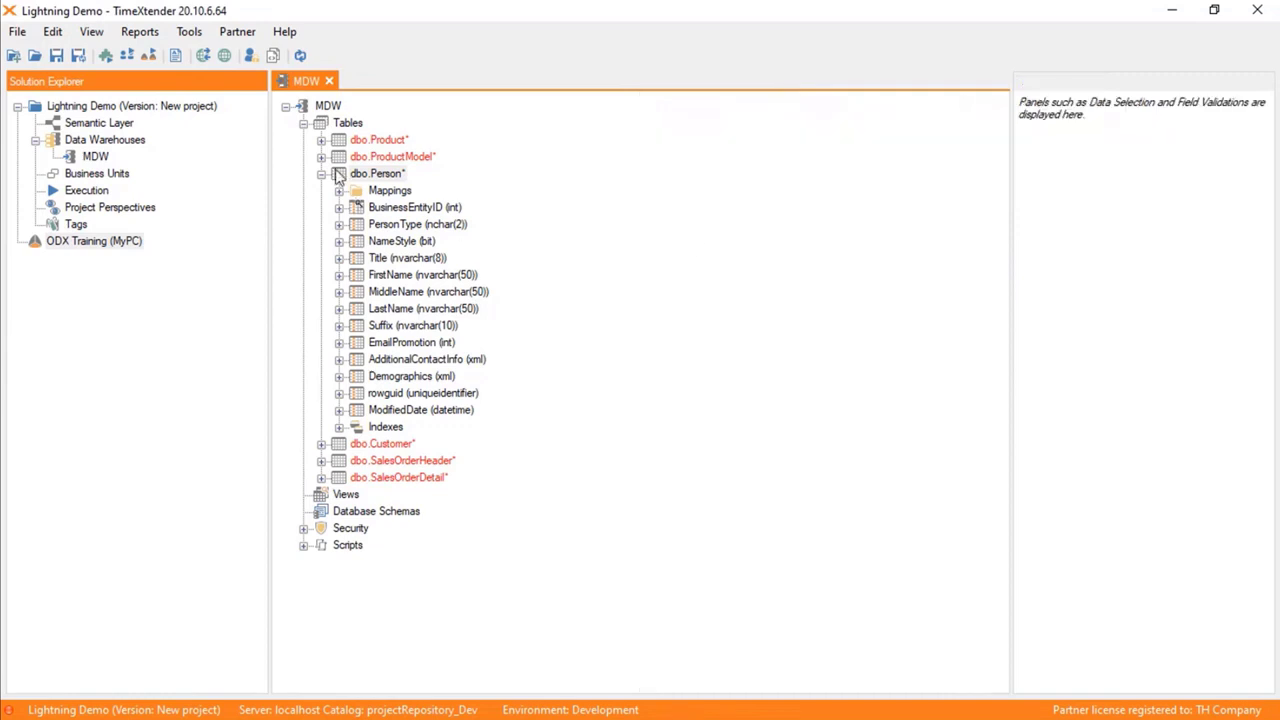
Step: Start a new date table in MDW named Date with start date 2017-01-01
{"action": "left_click", "coordinate": [321, 174]}
{"action": "left_click", "coordinate": [332, 124]}
{"action": "right_click", "coordinate": [342, 124]}
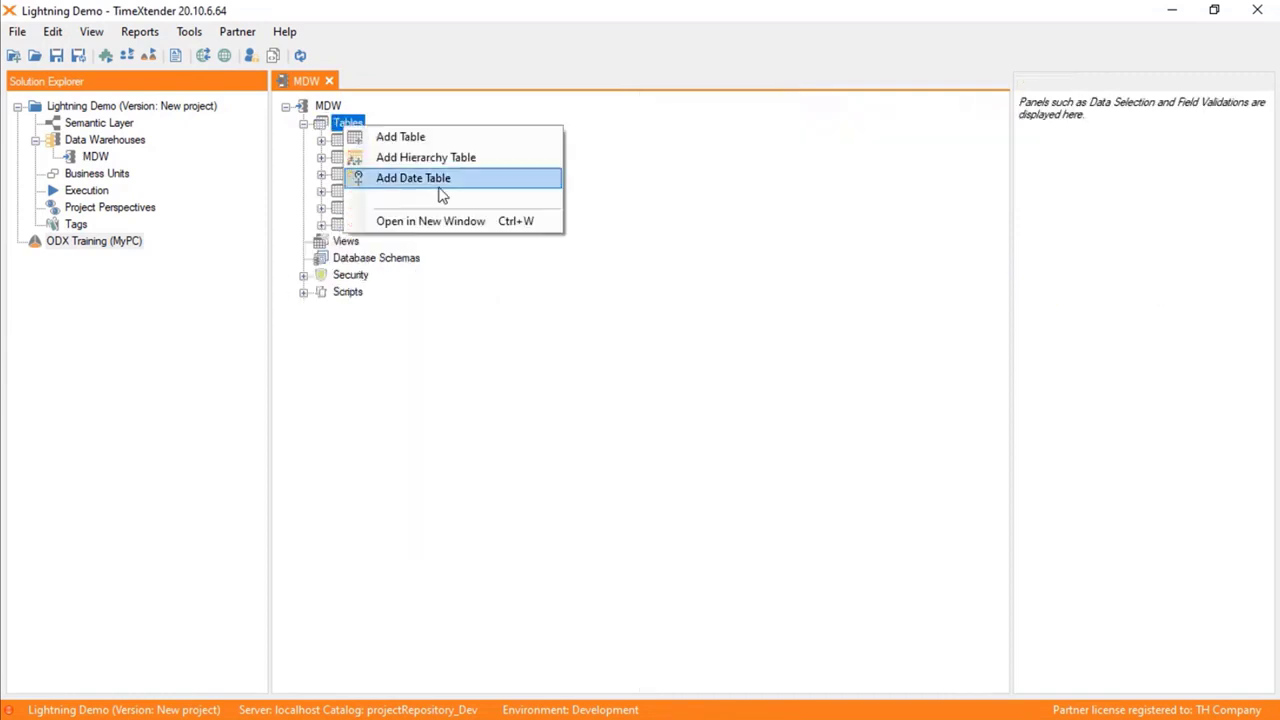
{"action": "left_click", "coordinate": [441, 186]}
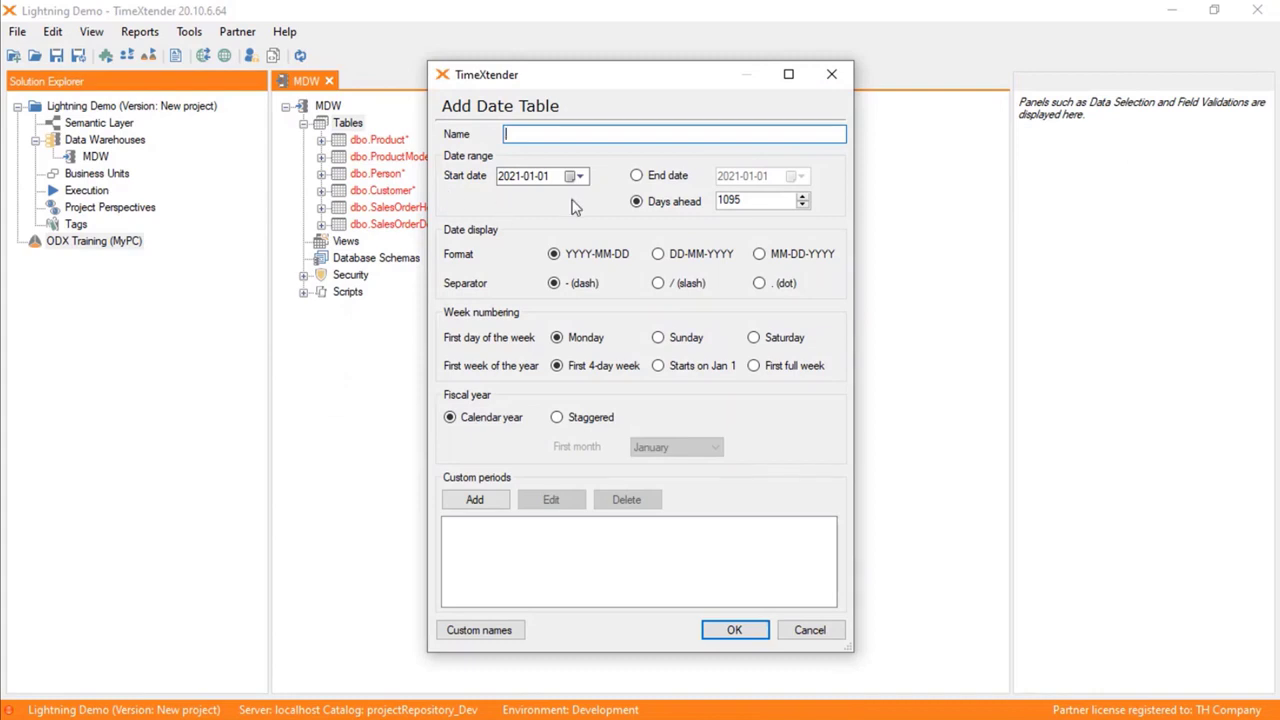
{"action": "type", "text": "Date"}
{"action": "left_click", "coordinate": [515, 177]}
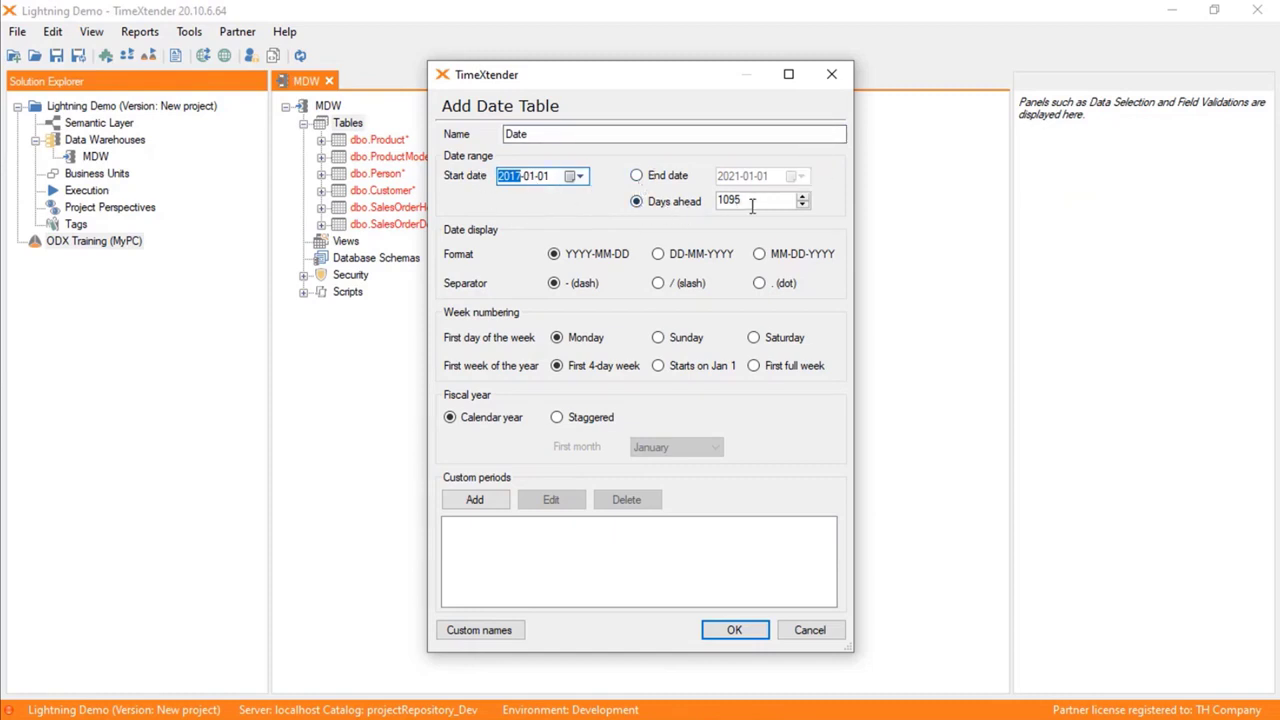
Step: Create the date table with a staggered fiscal year starting in July and move it above the other MDW tables
{"action": "left_click", "coordinate": [557, 418]}
{"action": "left_click", "coordinate": [699, 451]}
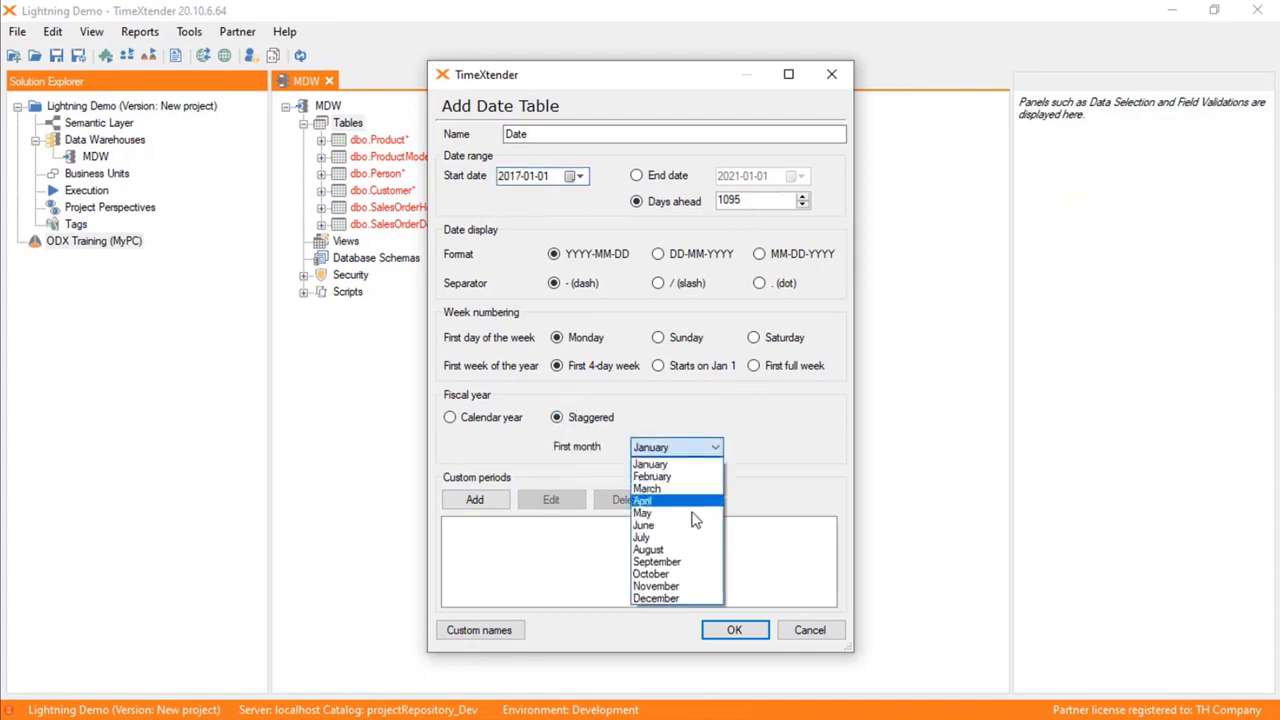
{"action": "left_click", "coordinate": [687, 534]}
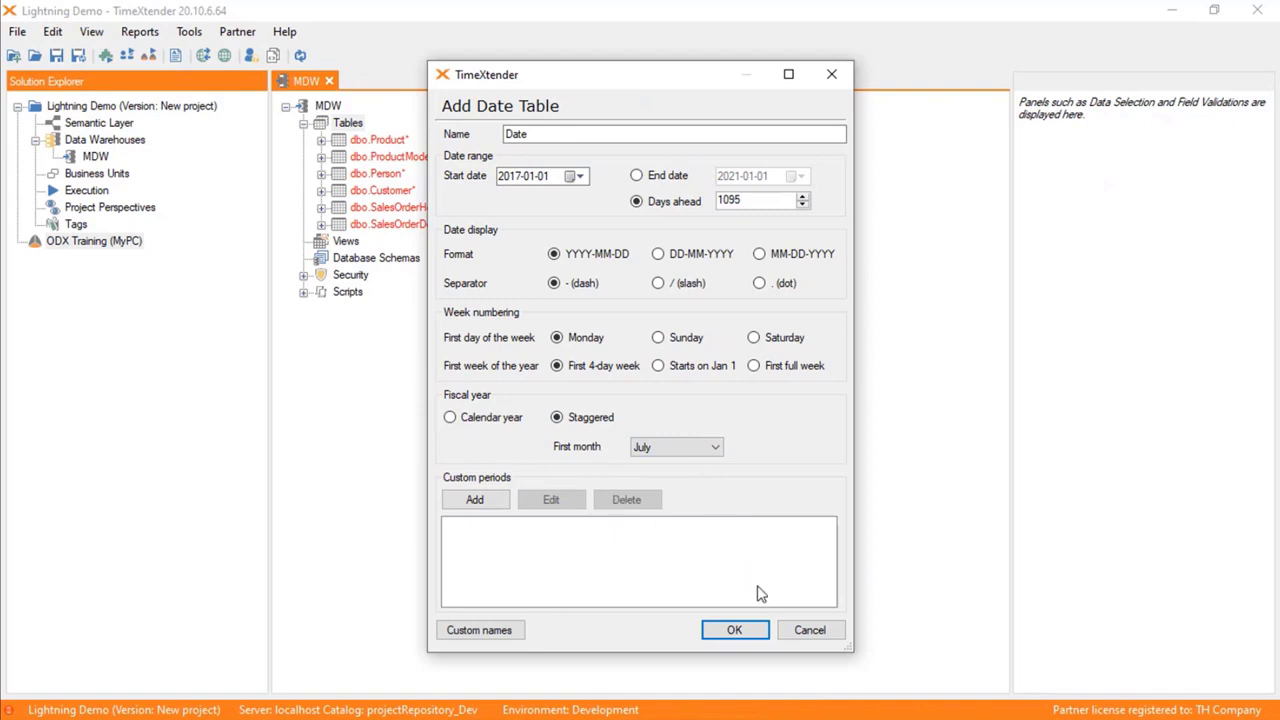
{"action": "left_click", "coordinate": [746, 631]}
{"action": "left_click", "coordinate": [344, 246]}
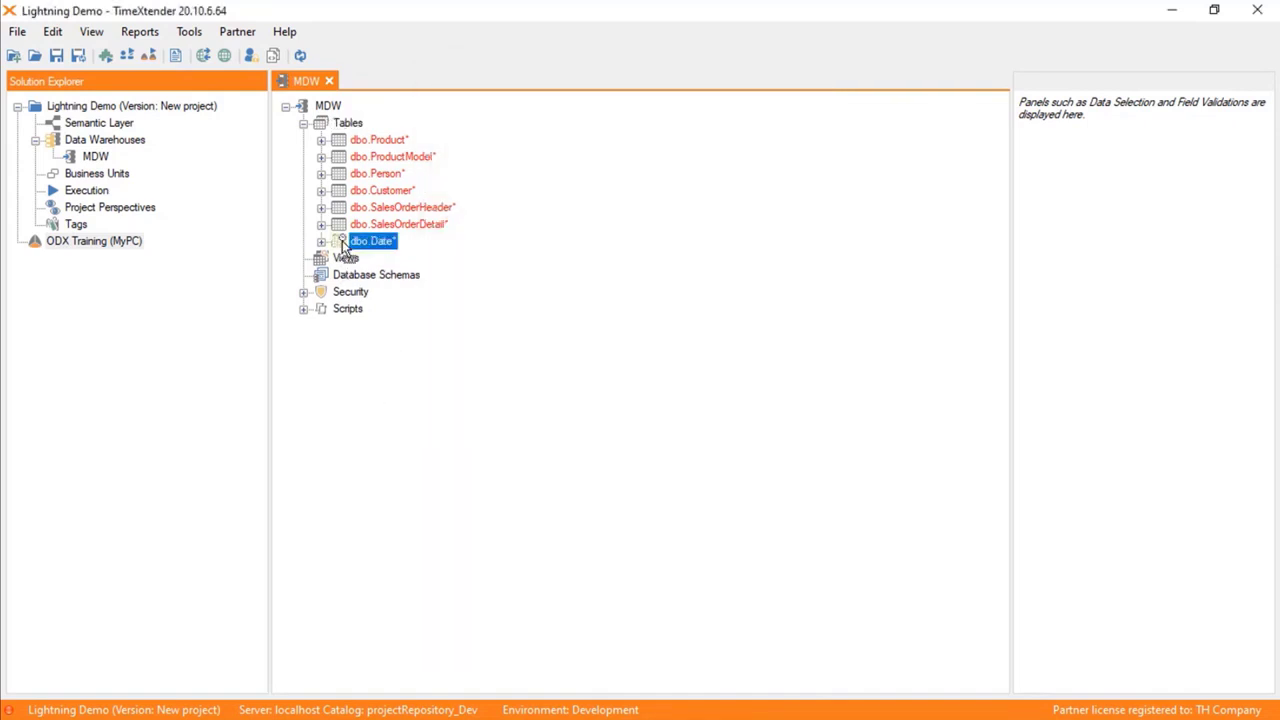
{"action": "left_click_drag", "start_coordinate": [357, 119], "coordinate": [354, 146]}
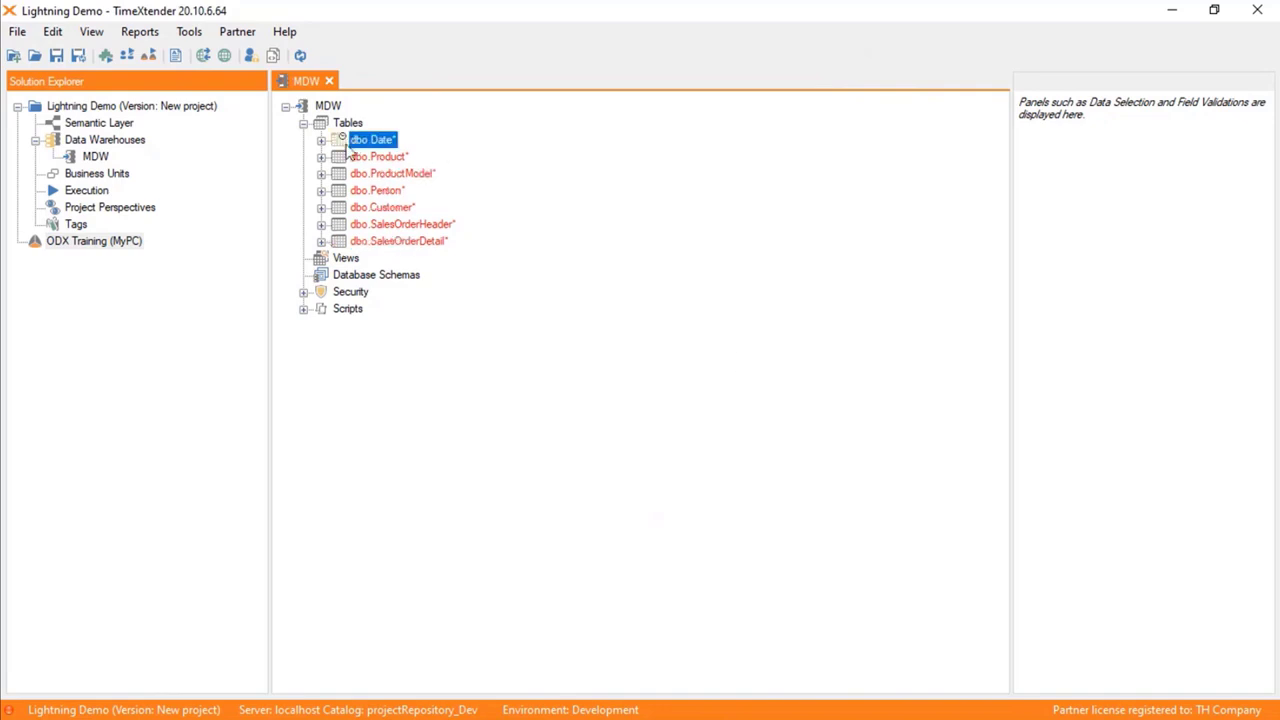
Step: Open the ProductModel table in its own window beside the MDW tree and expand its fields
{"action": "left_click", "coordinate": [364, 175]}
{"action": "left_click_drag", "start_coordinate": [364, 175], "coordinate": [549, 247]}
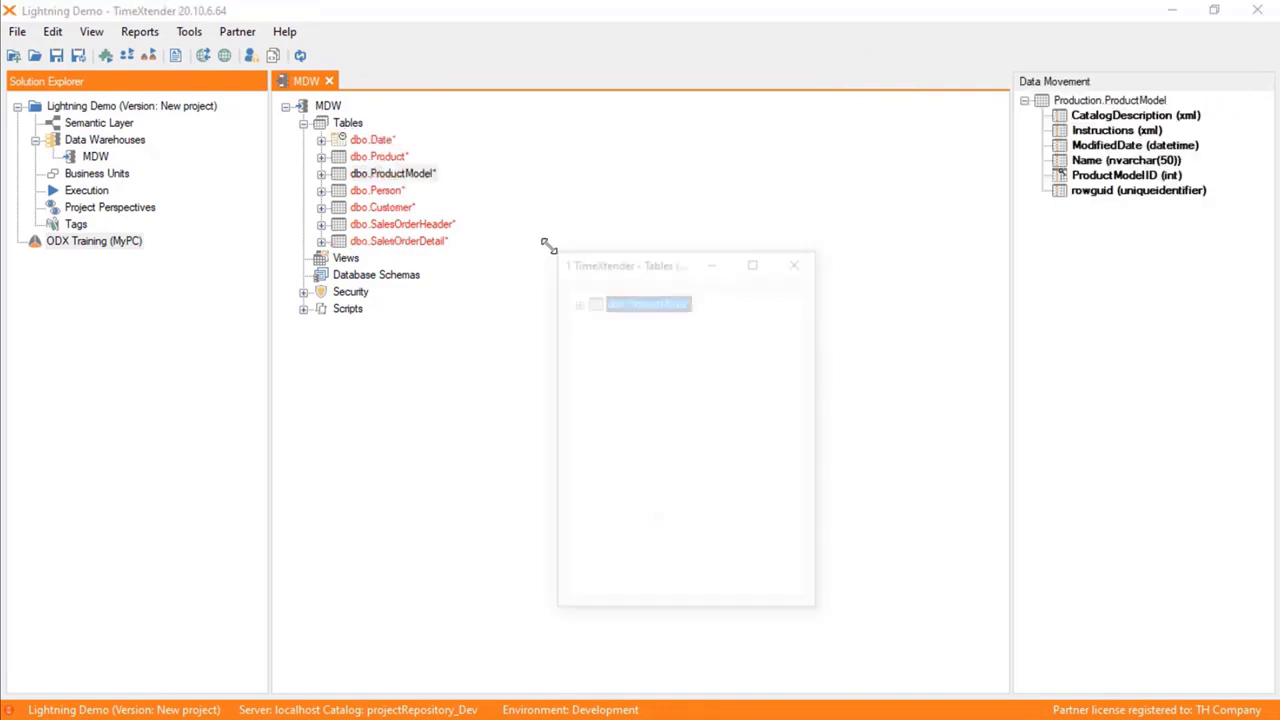
{"action": "left_click_drag", "start_coordinate": [642, 270], "coordinate": [676, 126]}
{"action": "left_click", "coordinate": [611, 156]}
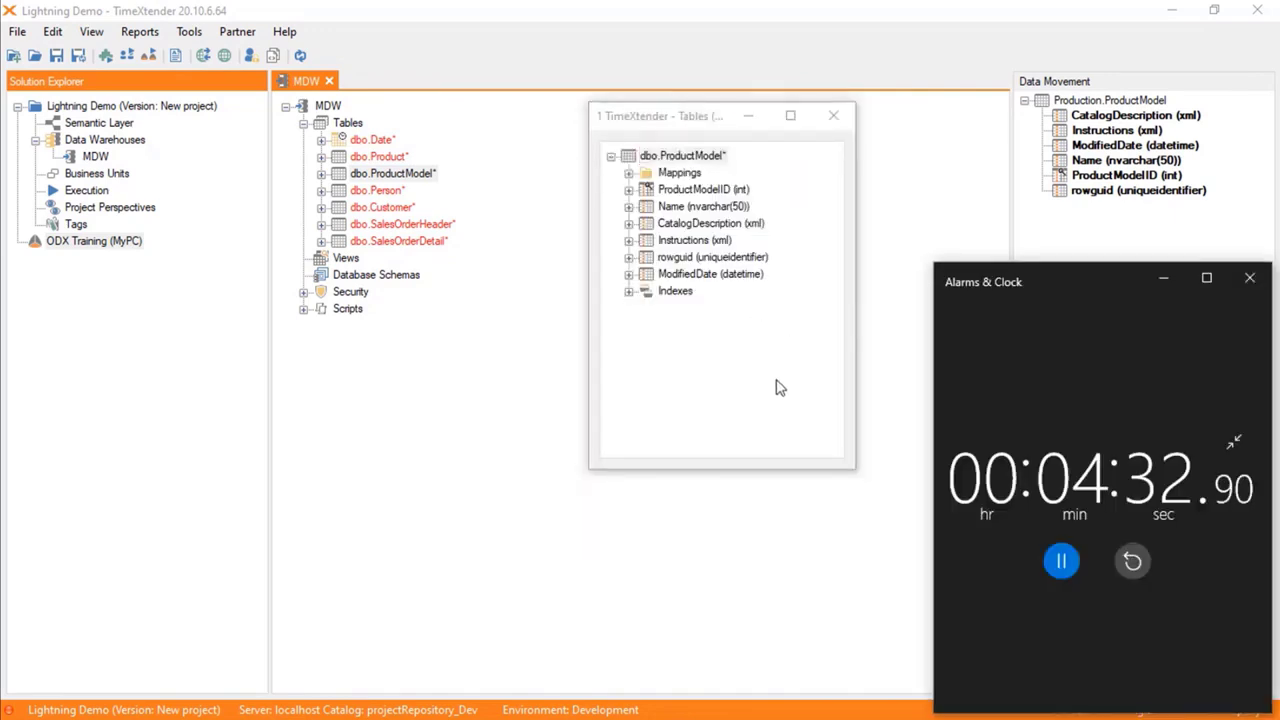
{"action": "left_click", "coordinate": [682, 157]}
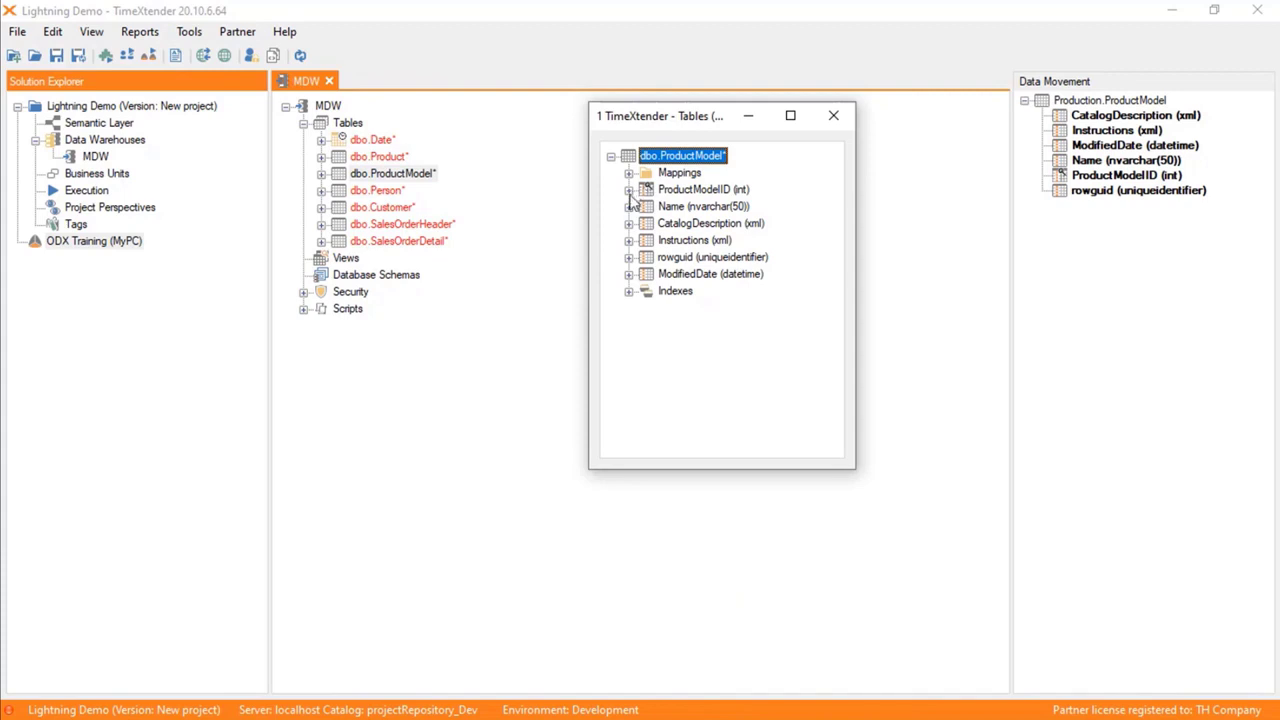
Step: Create a relation between the Product and ProductModel tables on their ProductModelID fields
{"action": "left_click", "coordinate": [322, 158]}
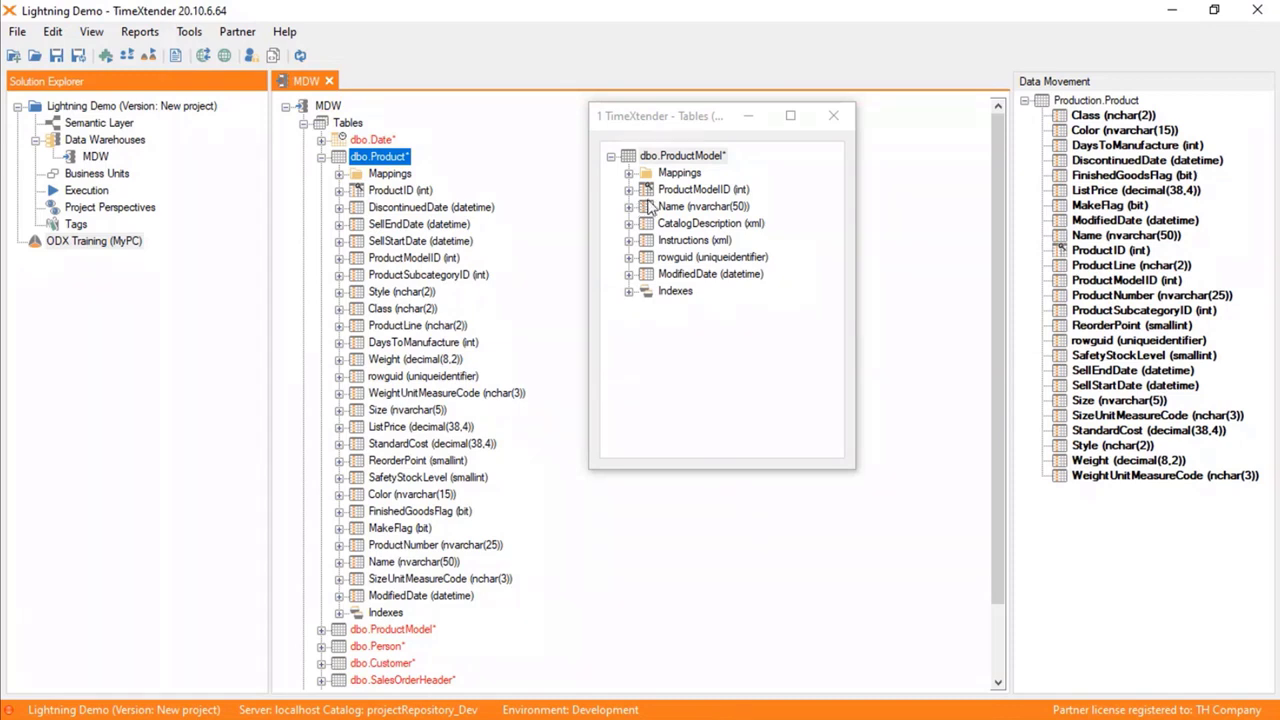
{"action": "left_click", "coordinate": [690, 190]}
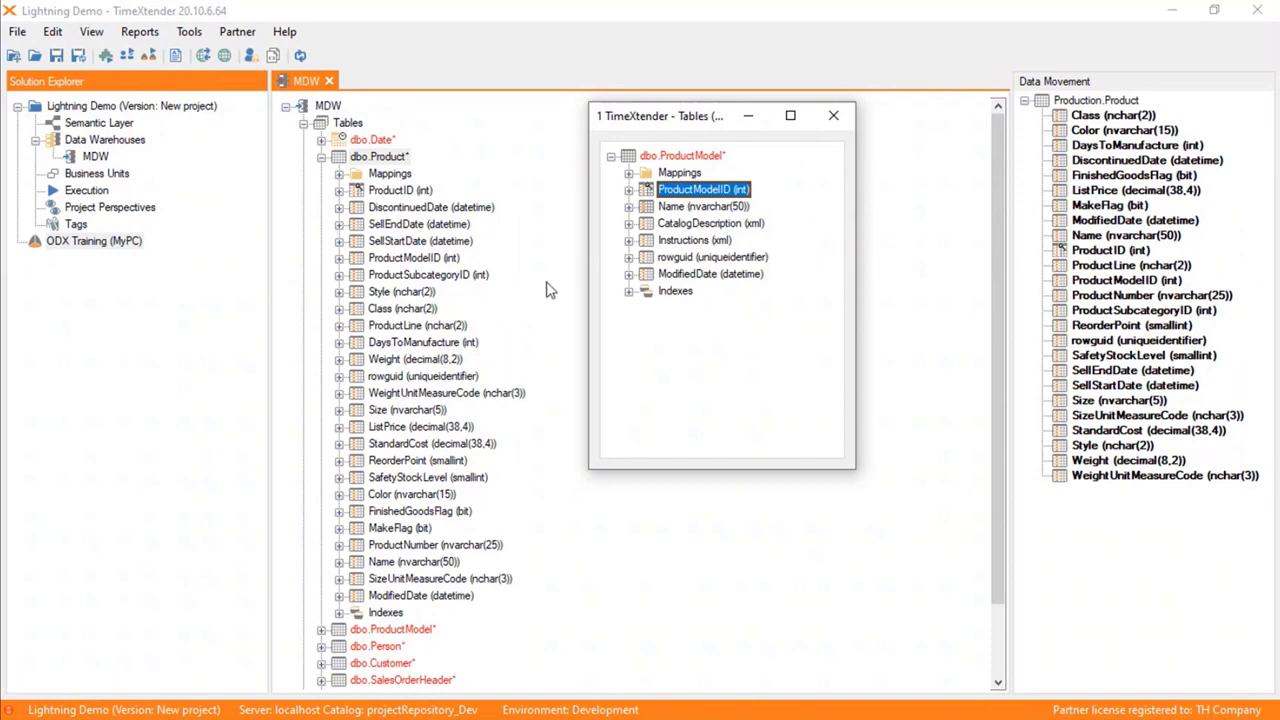
{"action": "left_click_drag", "start_coordinate": [686, 195], "coordinate": [397, 264]}
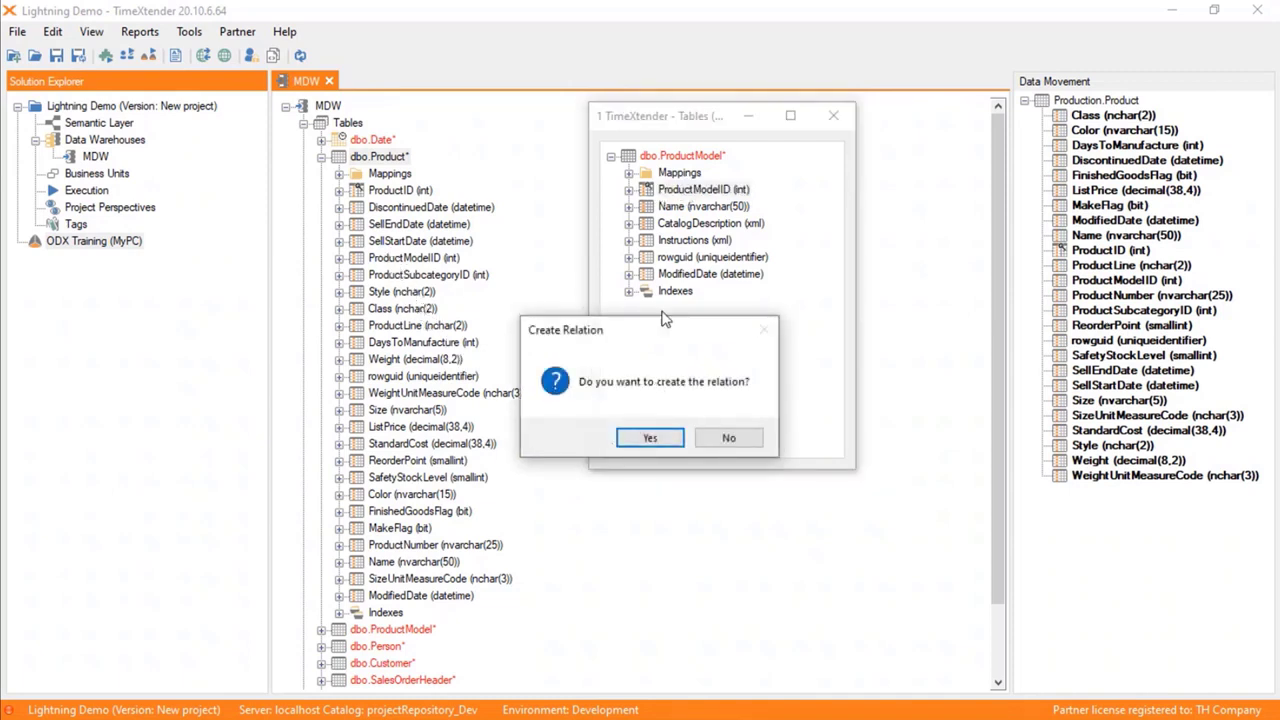
{"action": "left_click", "coordinate": [676, 442]}
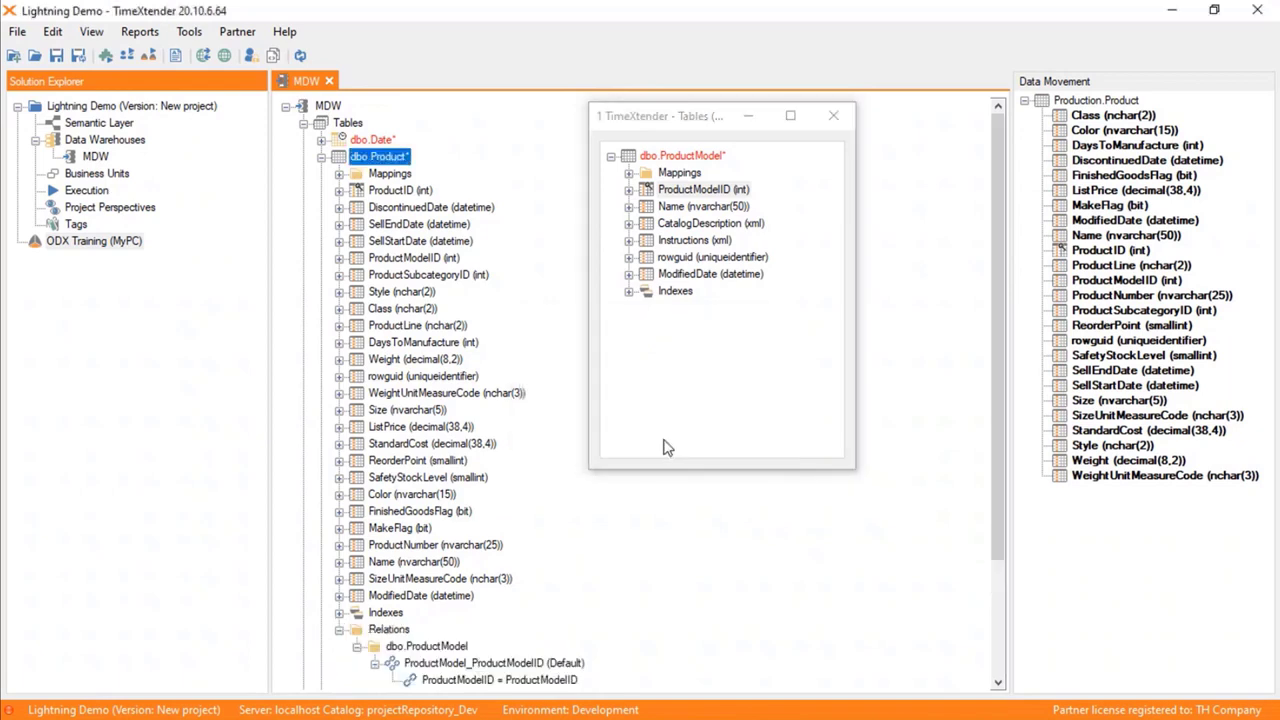
Step: Rename the ProductModel table's Name field to ProductModelName
{"action": "left_click", "coordinate": [680, 210]}
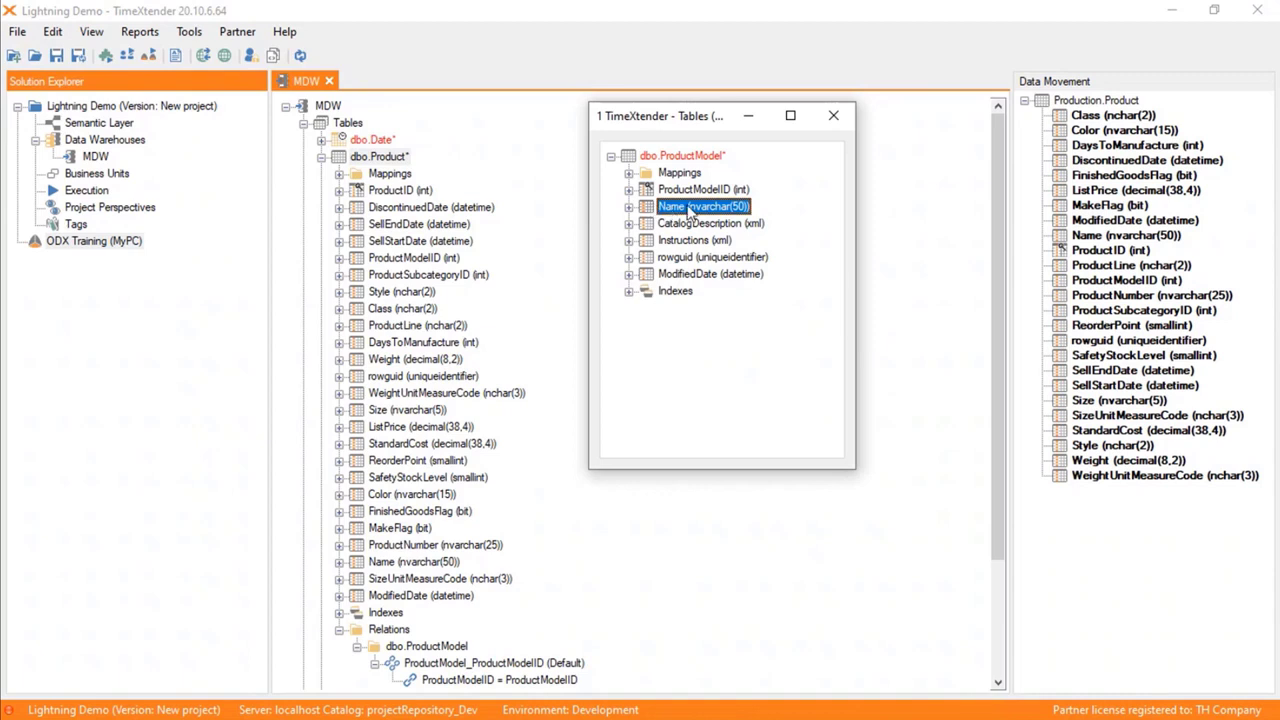
{"action": "right_click", "coordinate": [688, 213]}
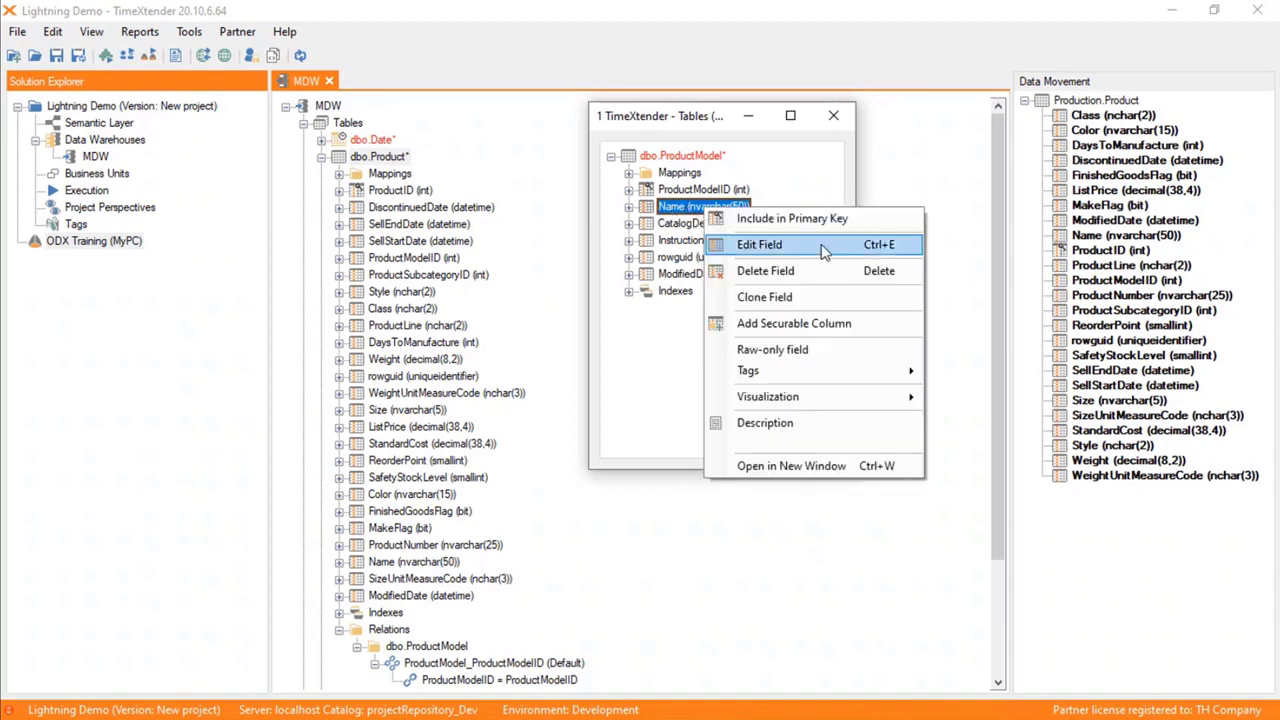
{"action": "left_click", "coordinate": [822, 246]}
{"action": "key", "text": "Left"}
{"action": "type", "text": "Product"}
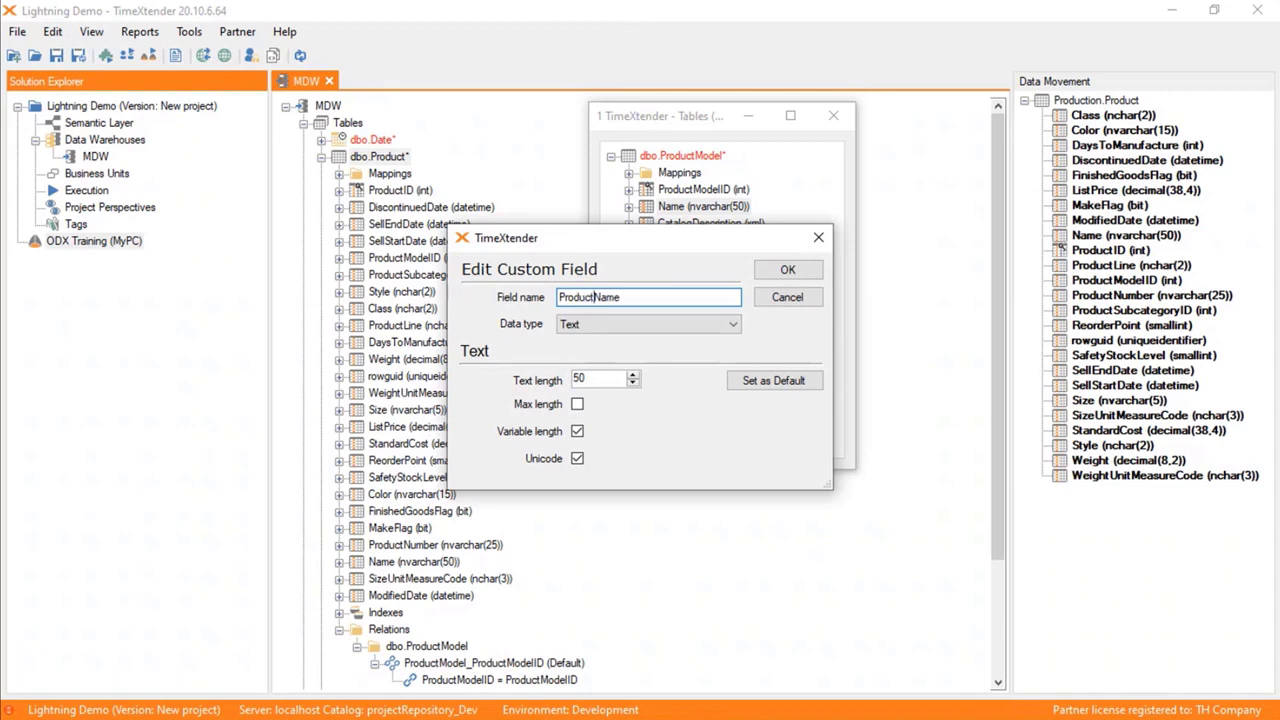
{"action": "type", "text": "Model"}
{"action": "left_click", "coordinate": [786, 268]}
Step: Add ProductModelName to the Product table as a conditional lookup field using the default relation, and close the ProductModel window
{"action": "left_click_drag", "start_coordinate": [716, 207], "coordinate": [385, 160]}
{"action": "left_click", "coordinate": [716, 427]}
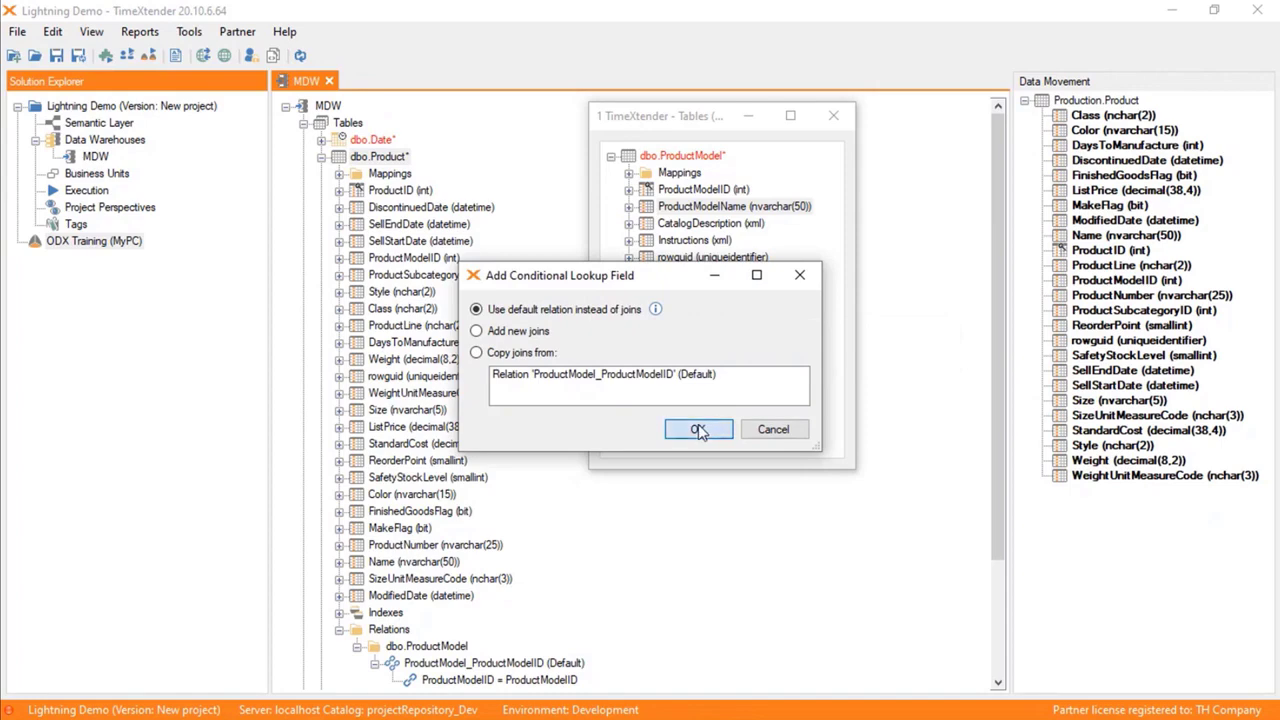
{"action": "left_click", "coordinate": [833, 118]}
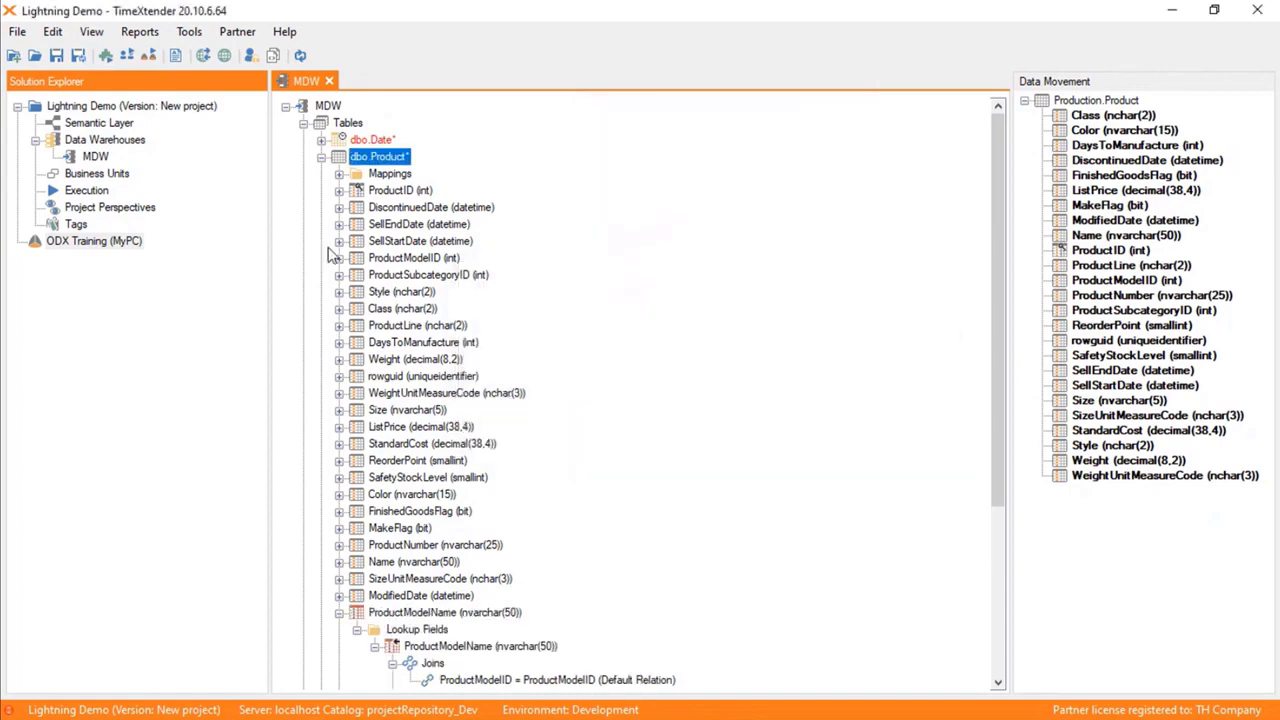
{"action": "left_click", "coordinate": [321, 157]}
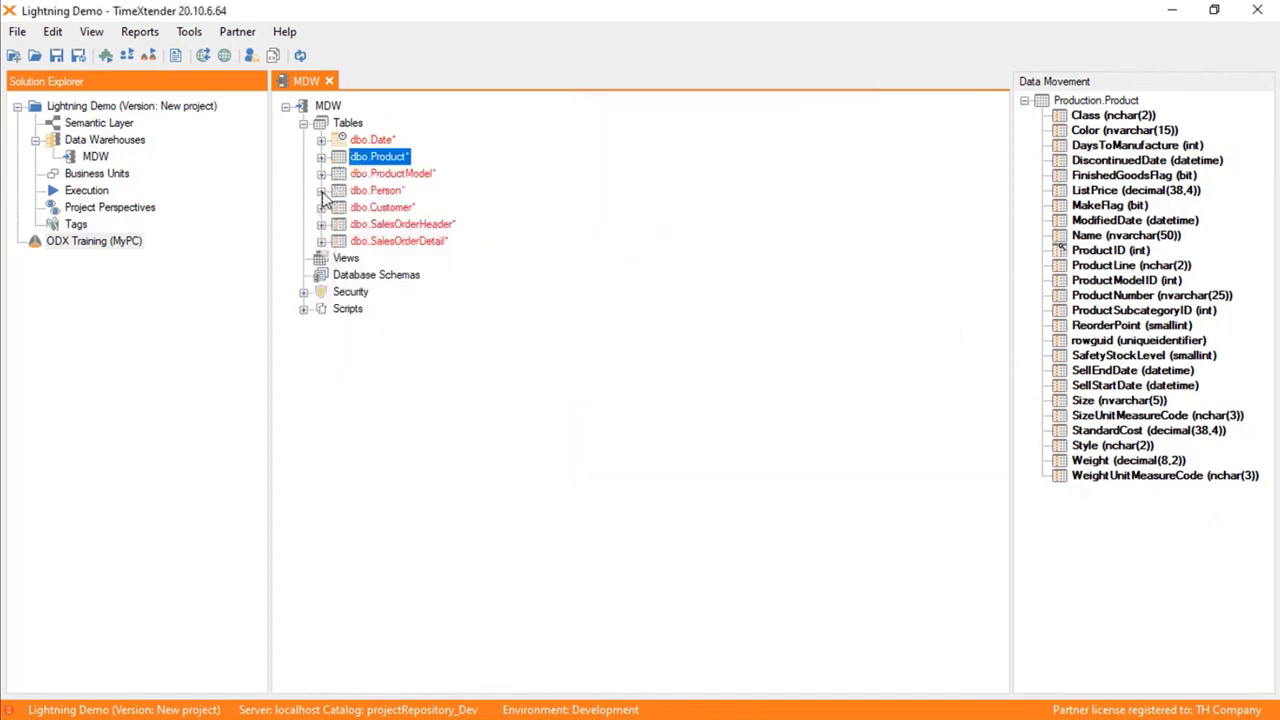
Step: Expand the Person and Customer tables and add a text field named FullName to the Person table
{"action": "left_click", "coordinate": [321, 190]}
{"action": "left_click", "coordinate": [322, 461]}
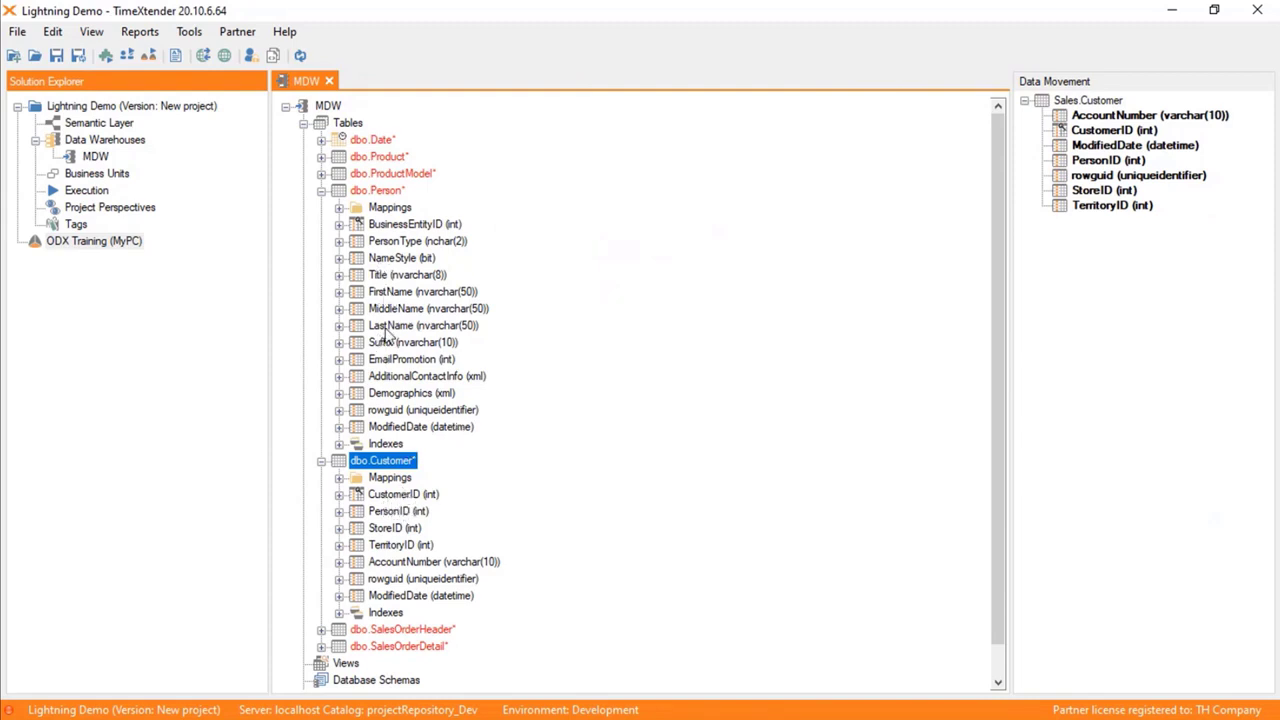
{"action": "left_click", "coordinate": [380, 190]}
{"action": "right_click", "coordinate": [392, 192]}
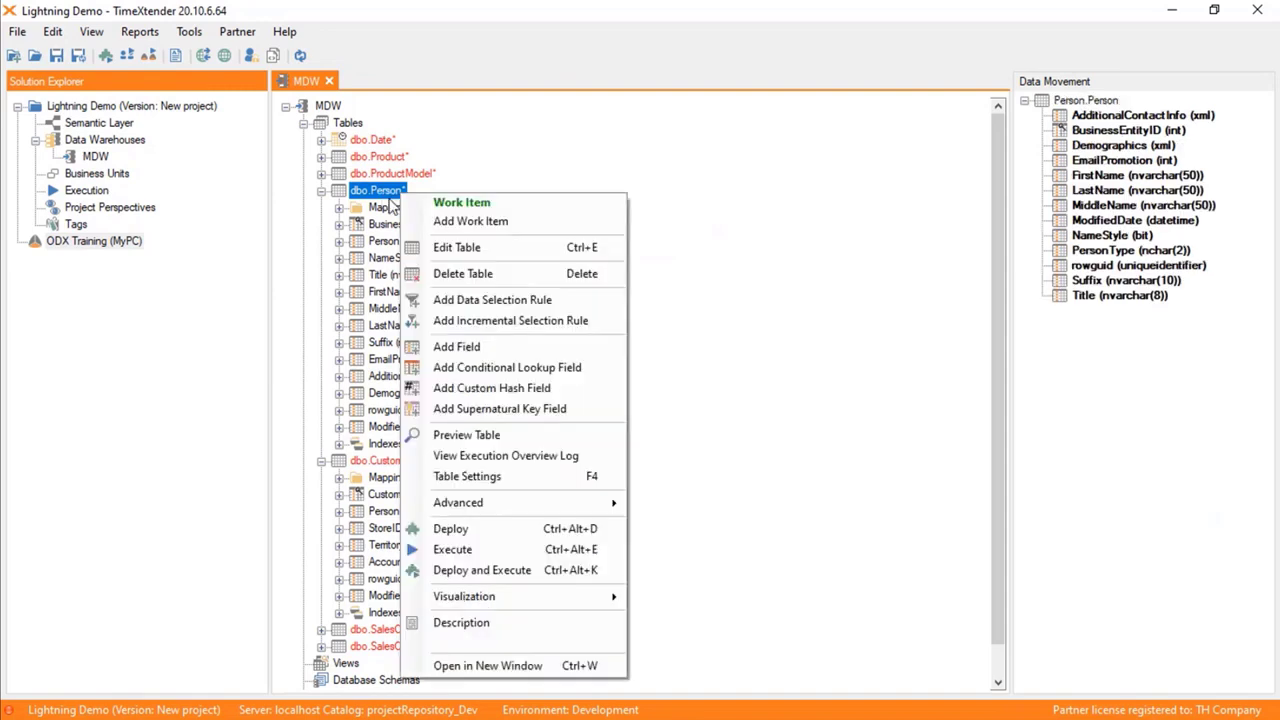
{"action": "left_click", "coordinate": [458, 346]}
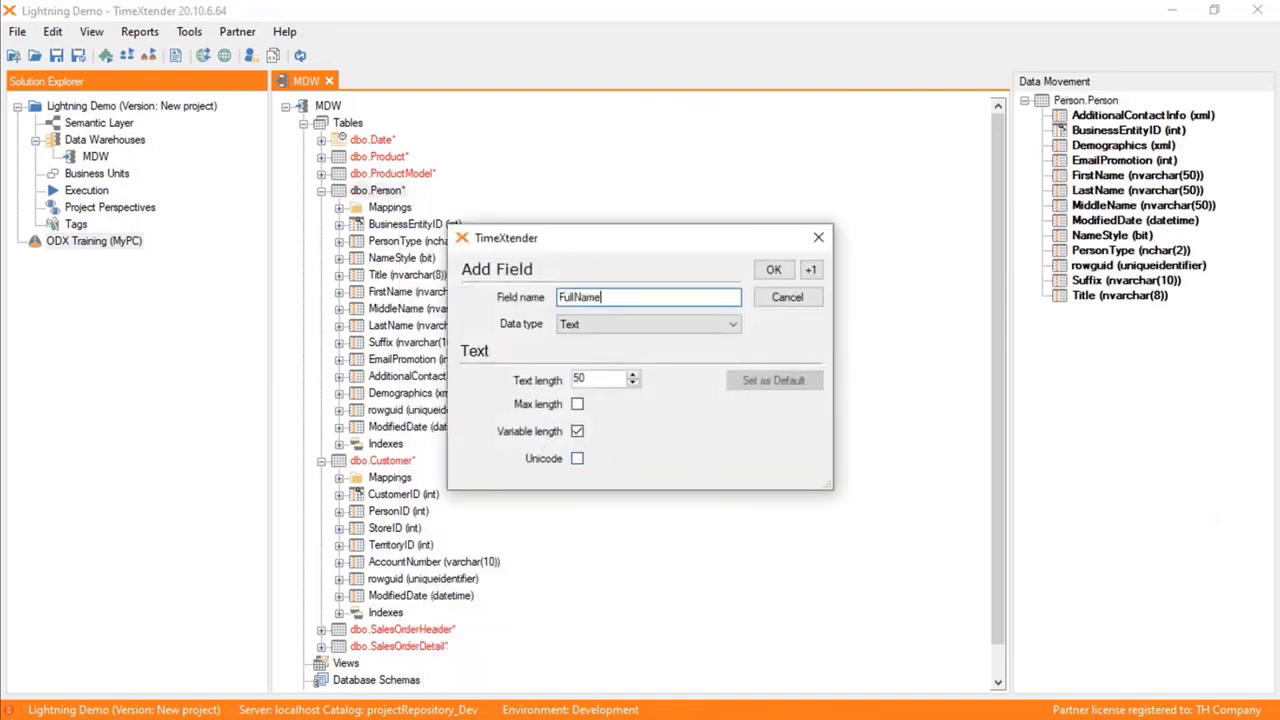
{"action": "left_click", "coordinate": [773, 270]}
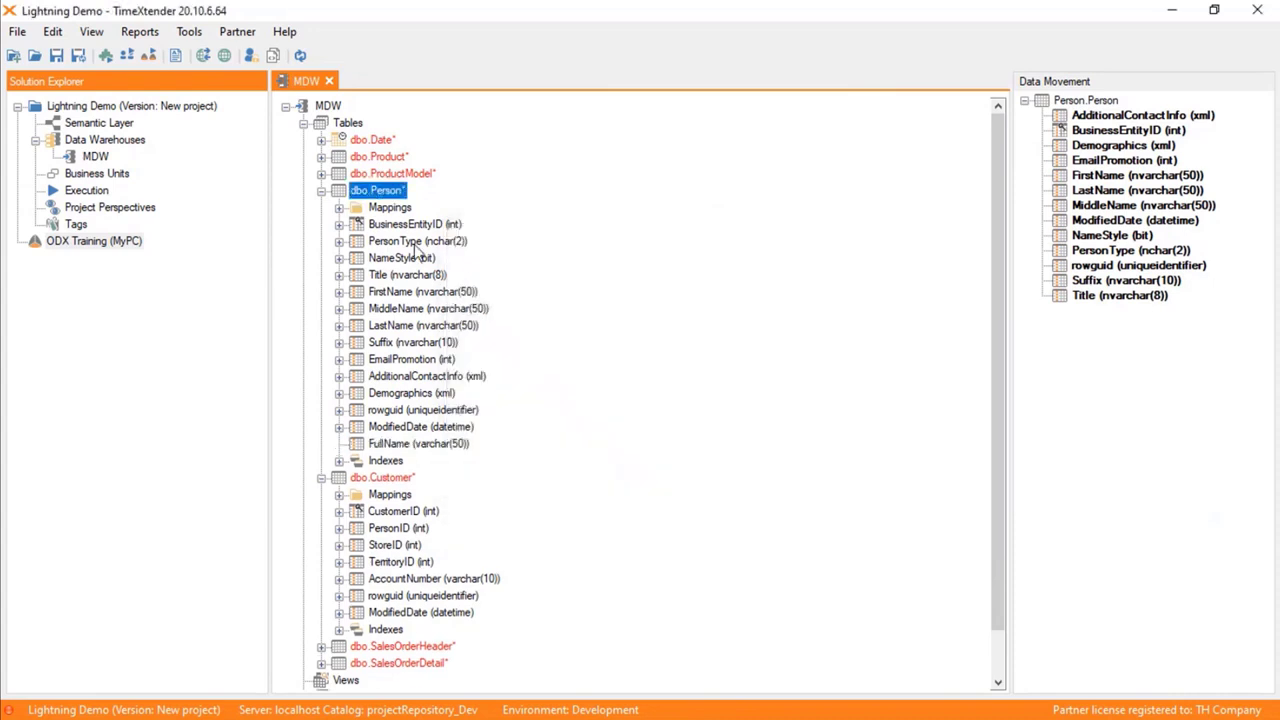
Step: Give the Person table's FullName field a custom value transformation with the SQL [FirstName]+' '+[LastName]
{"action": "left_click", "coordinate": [412, 446]}
{"action": "right_click", "coordinate": [420, 447]}
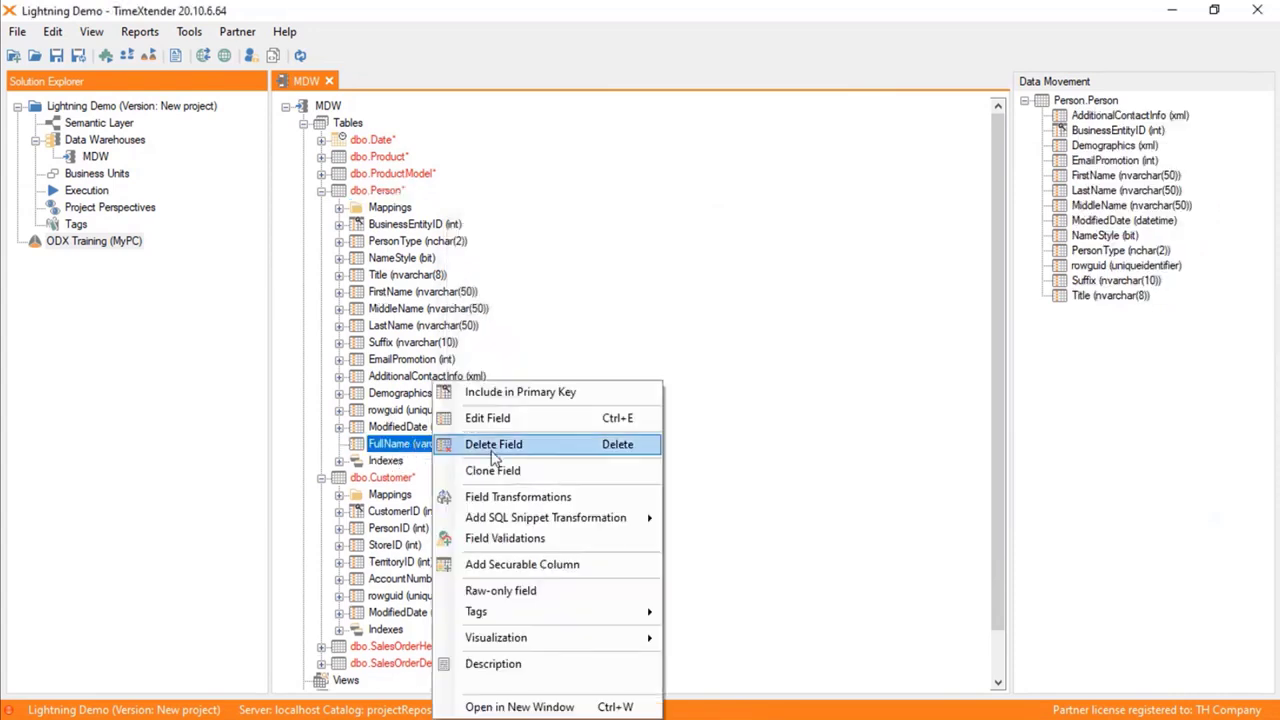
{"action": "left_click", "coordinate": [525, 497]}
{"action": "left_click", "coordinate": [1187, 680]}
{"action": "left_click", "coordinate": [532, 267]}
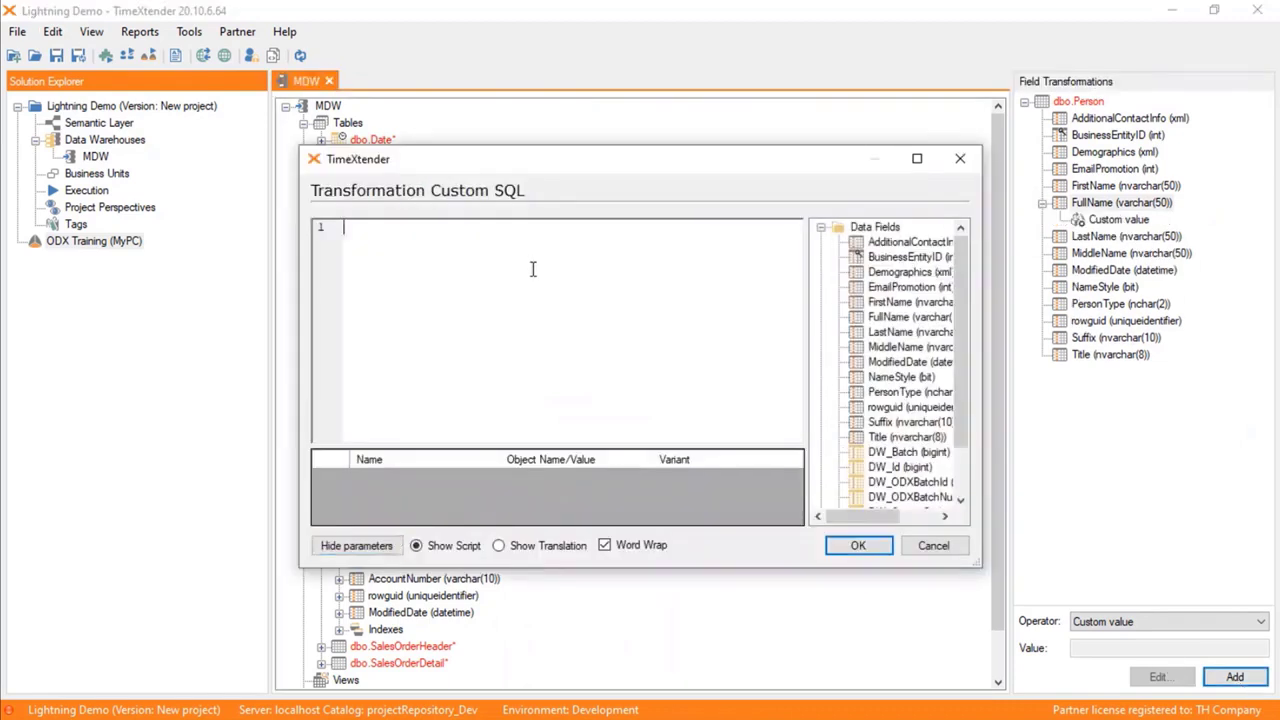
{"action": "type", "text": "First"}
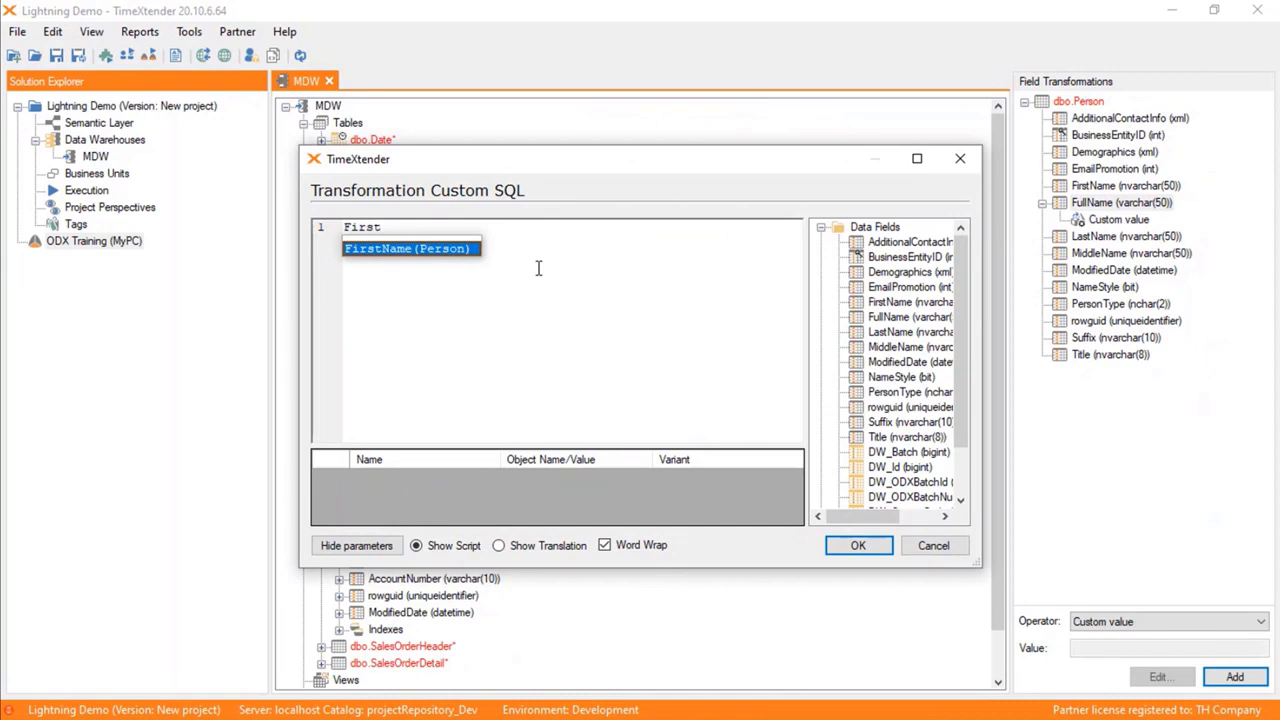
{"action": "key", "text": "Return"}
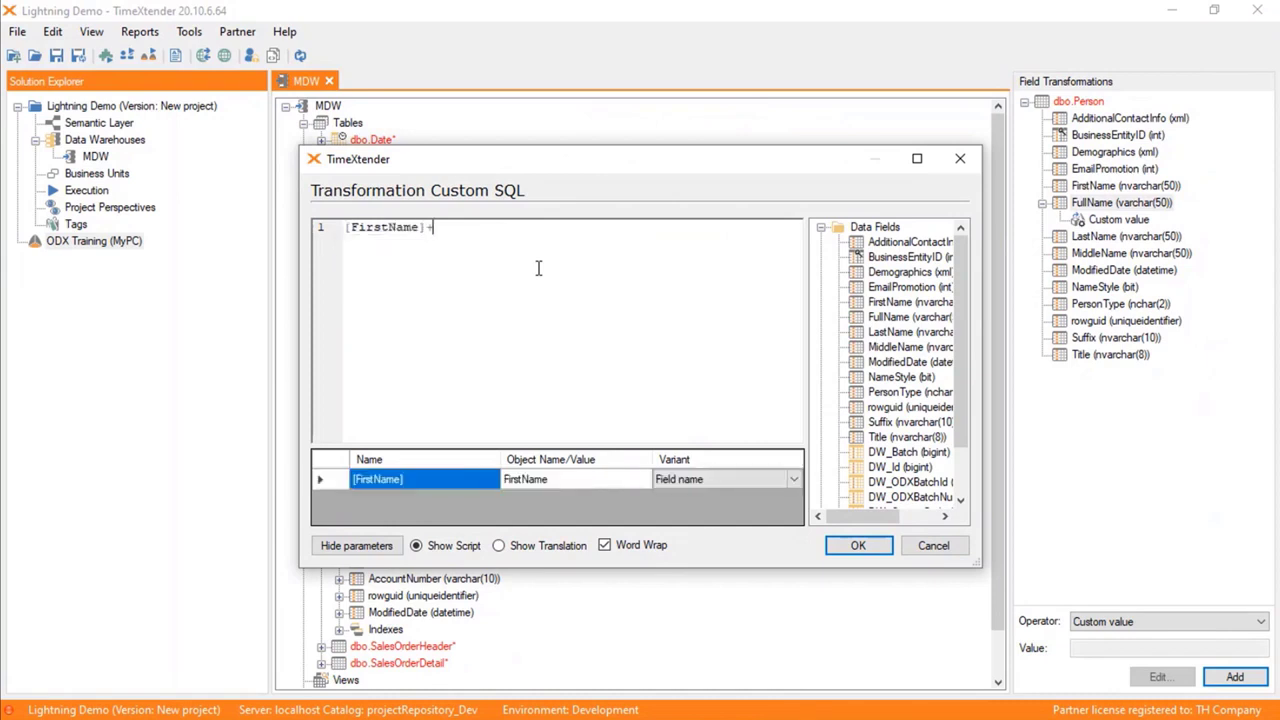
{"action": "type", "text": "+' '+Last"}
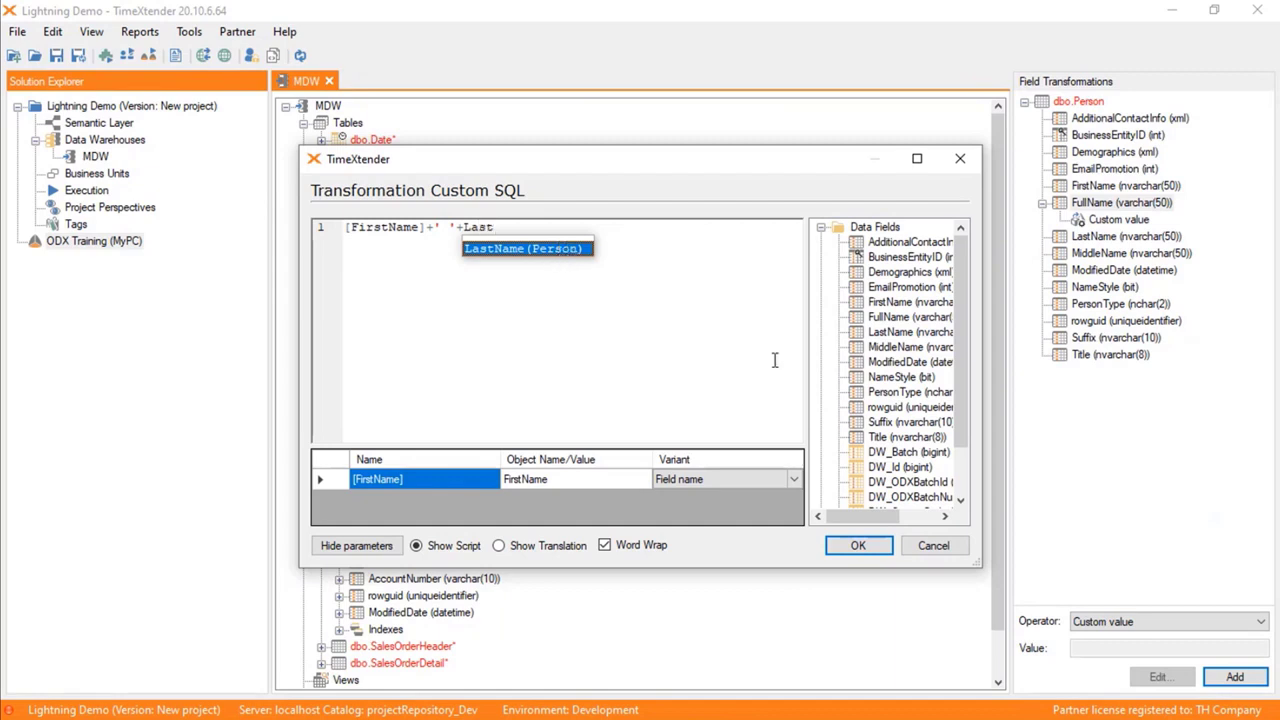
{"action": "key", "text": "Return"}
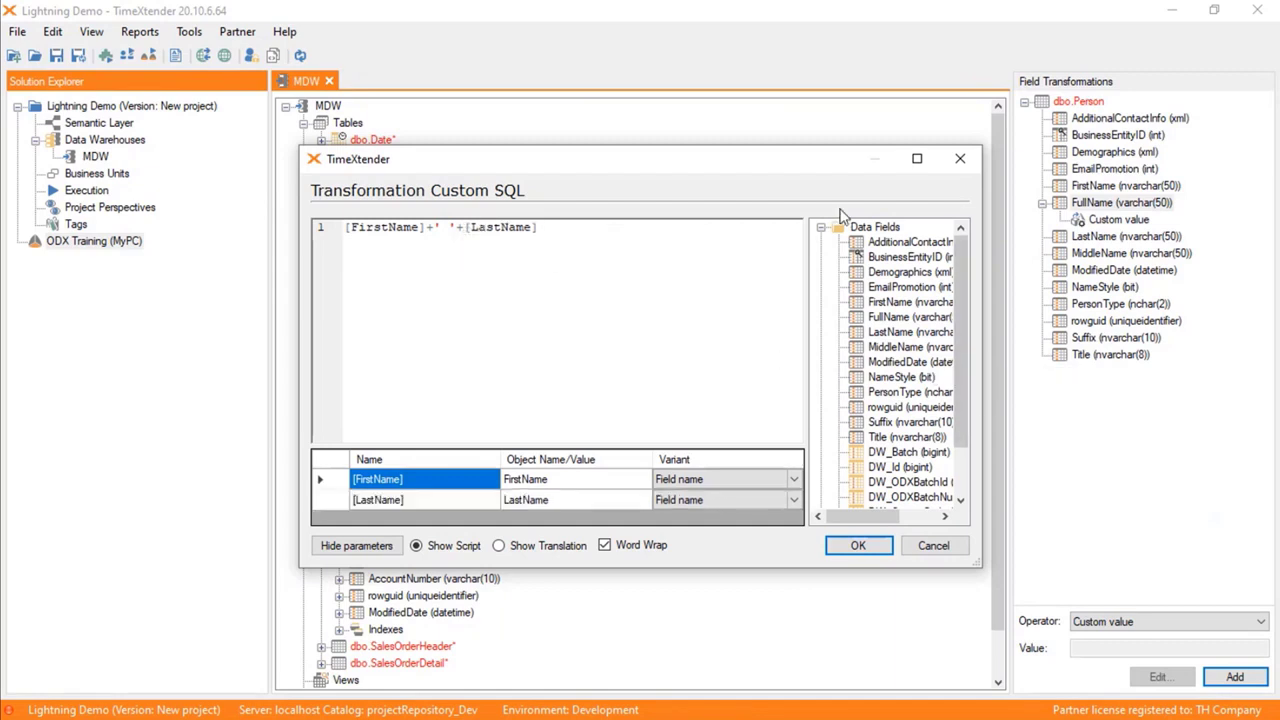
{"action": "left_click", "coordinate": [858, 547]}
Step: Create a relation from the Person table's BusinessEntityID field to the Customer table's PersonID field
{"action": "left_click_drag", "start_coordinate": [414, 443], "coordinate": [385, 500]}
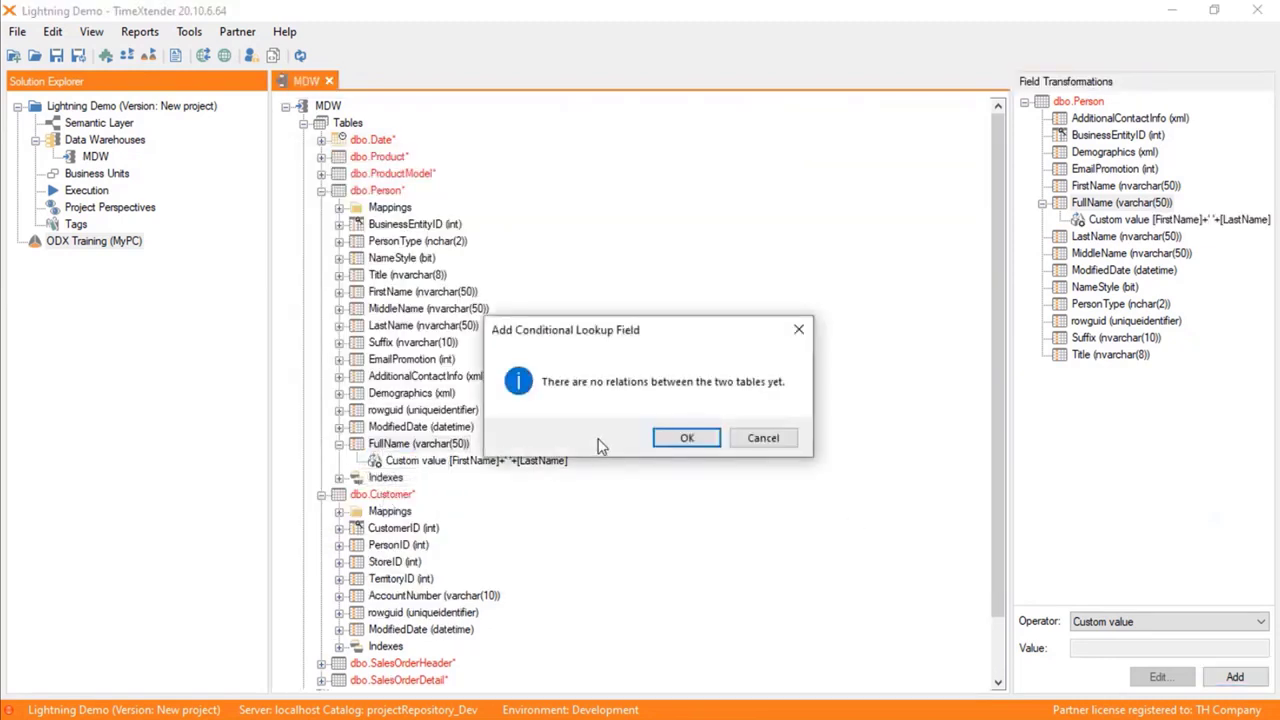
{"action": "left_click", "coordinate": [761, 441]}
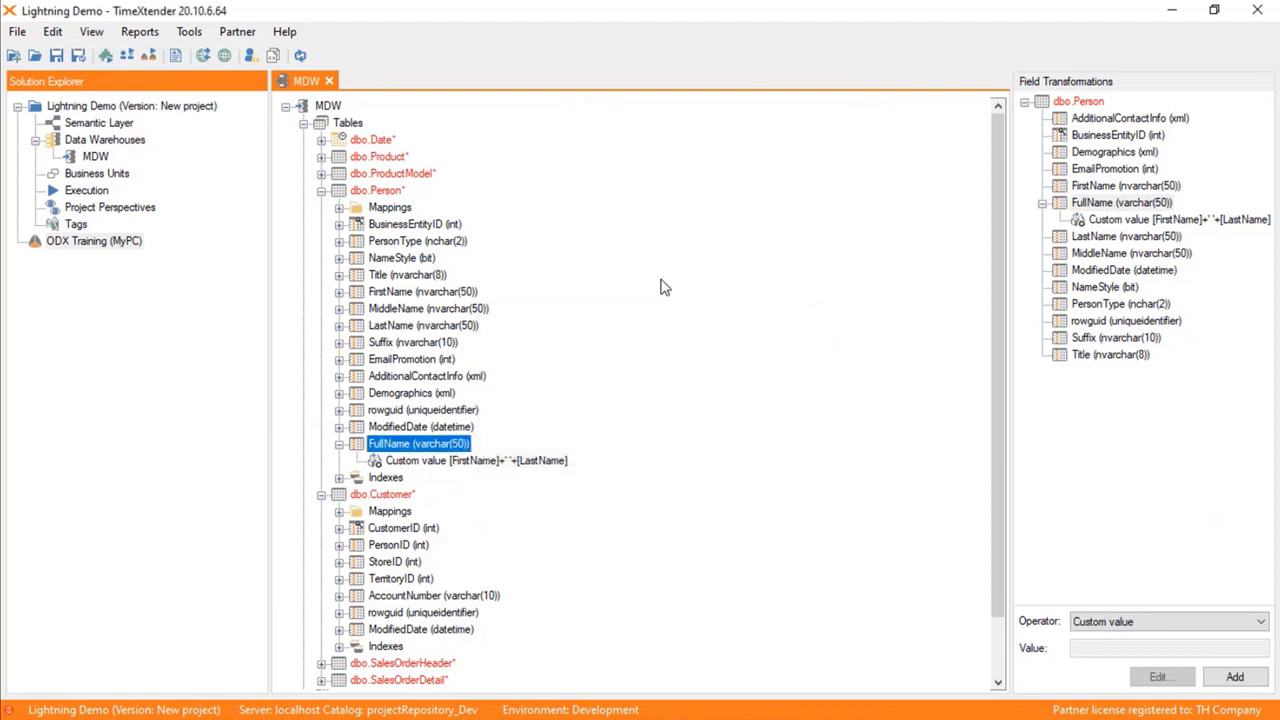
{"action": "left_click", "coordinate": [404, 225]}
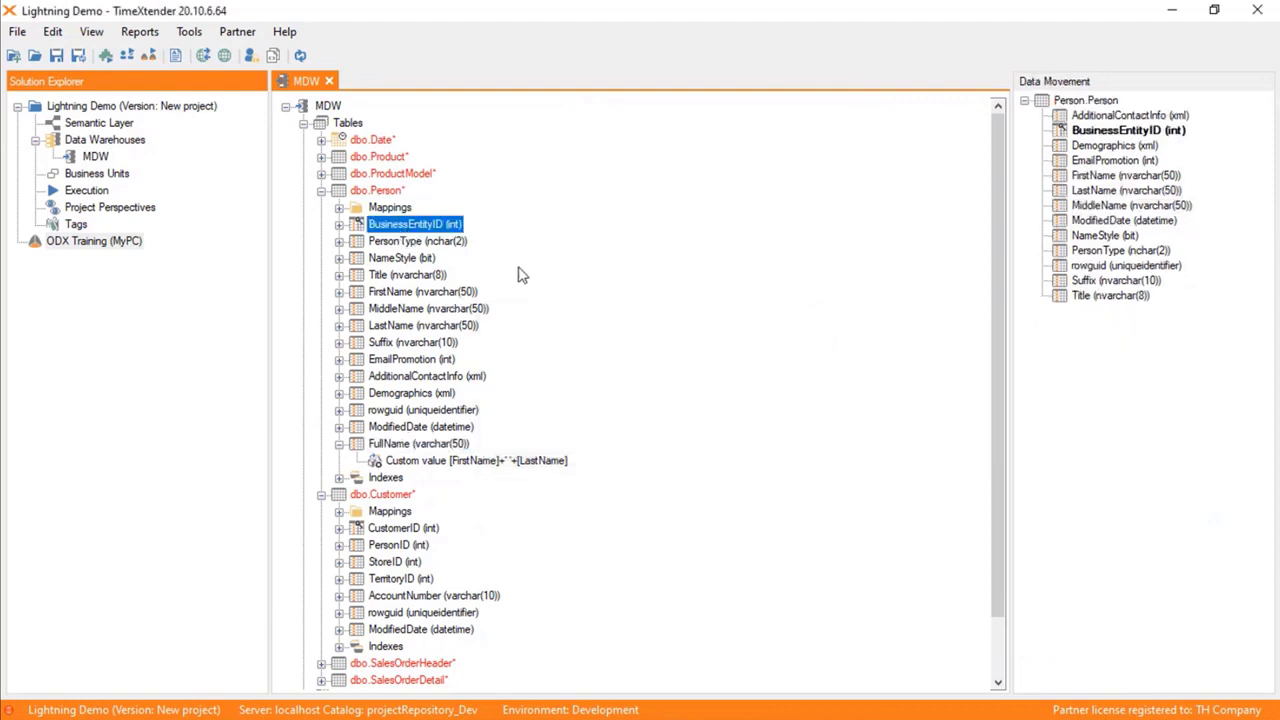
{"action": "scroll", "coordinate": [500, 271], "scroll_direction": "down", "scroll_amount": 2}
{"action": "left_click_drag", "start_coordinate": [420, 165], "coordinate": [386, 484]}
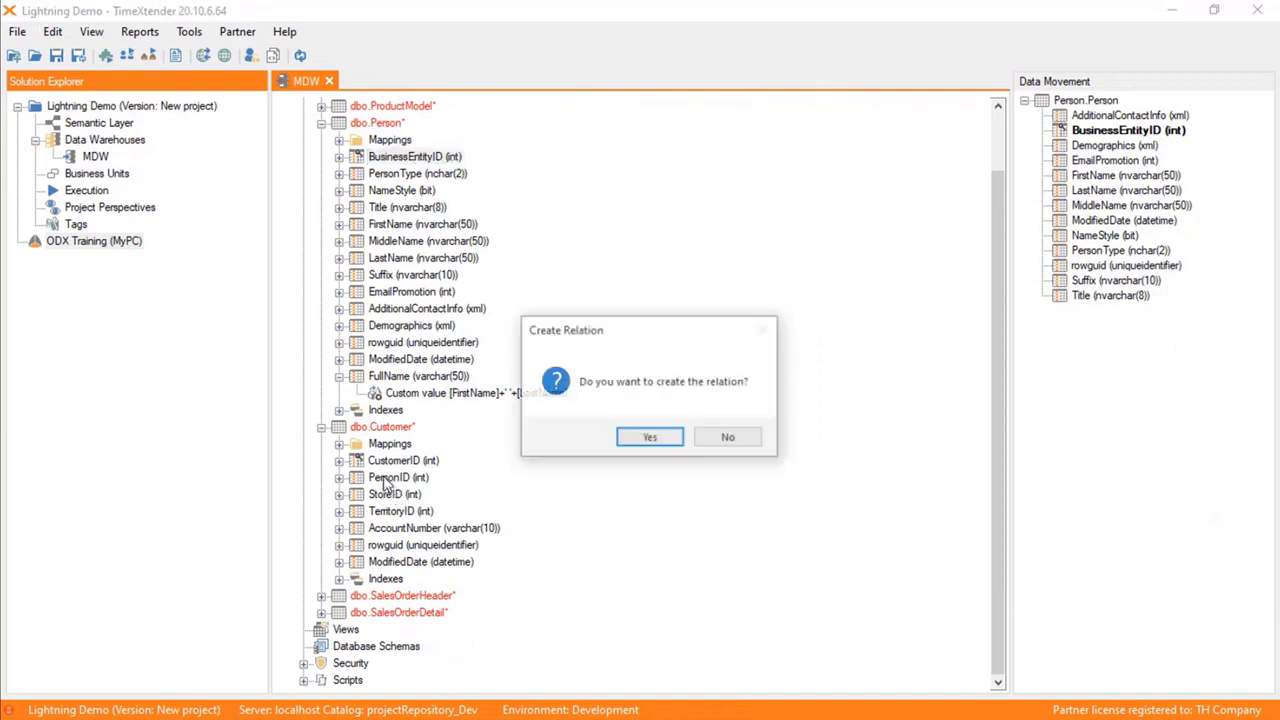
{"action": "left_click", "coordinate": [652, 437]}
Step: Add FullName to the Customer table as a conditional lookup field using the default relation, and collapse the Person and Customer tables
{"action": "left_click_drag", "start_coordinate": [378, 376], "coordinate": [376, 430]}
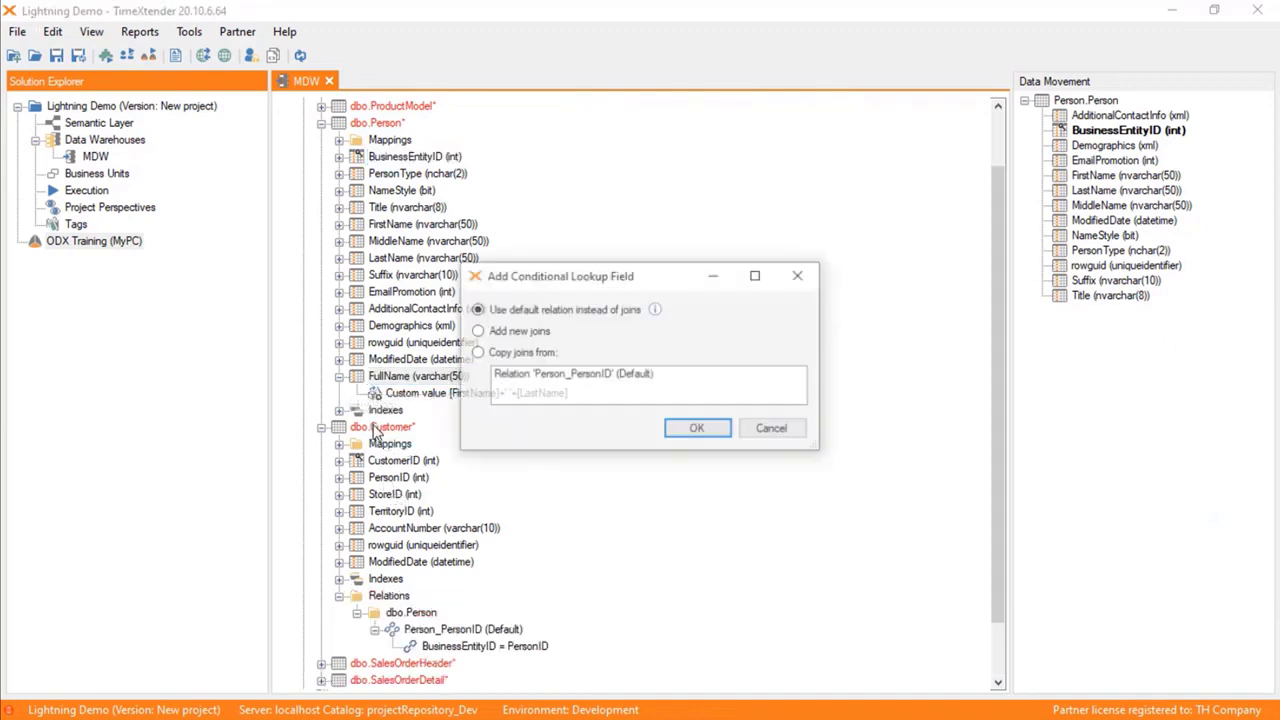
{"action": "left_click", "coordinate": [688, 430]}
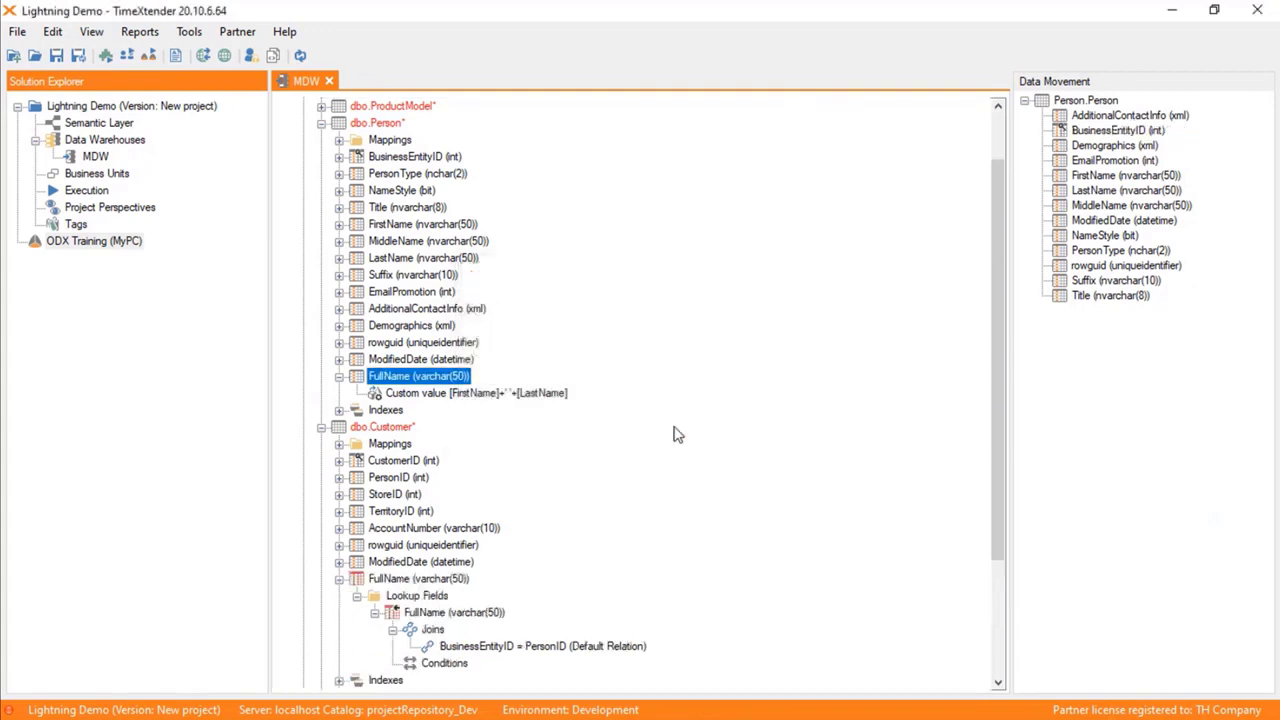
{"action": "left_click", "coordinate": [321, 123]}
{"action": "left_click", "coordinate": [321, 207]}
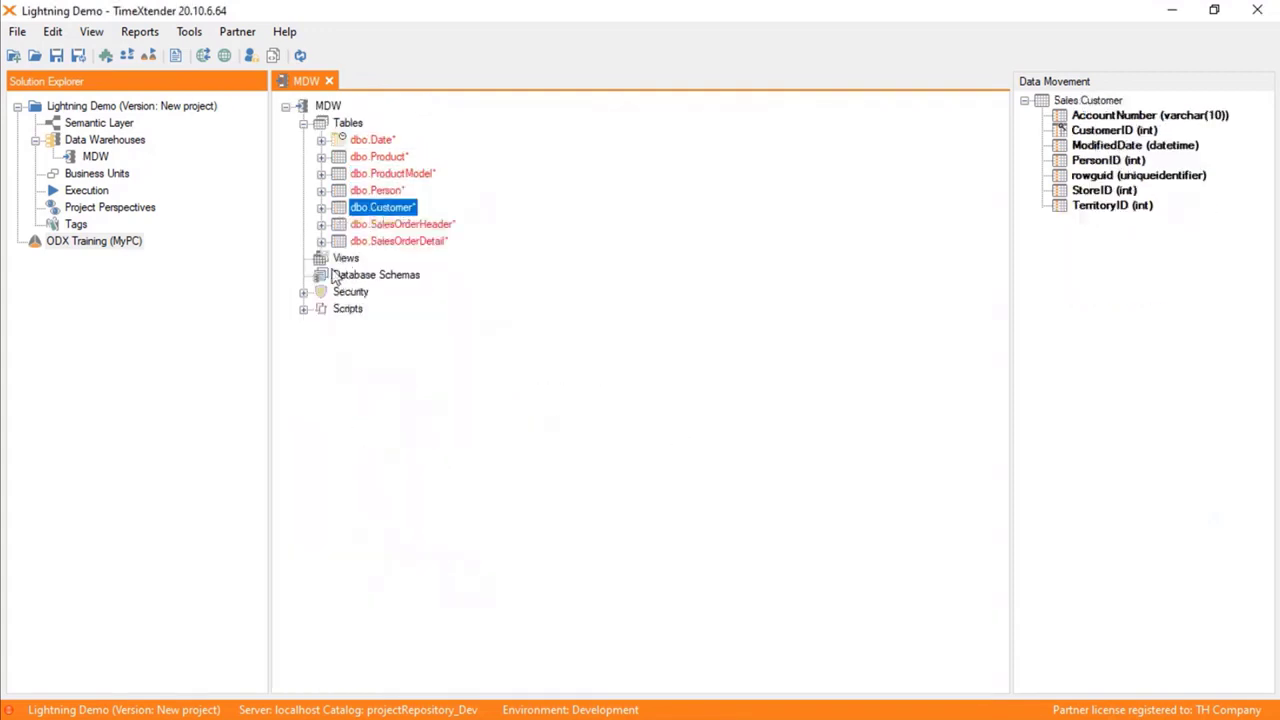
Step: Open SalesOrderHeader in its own enlarged window beside the MDW tree and expand the fields of SalesOrderHeader and SalesOrderDetail
{"action": "double_click", "coordinate": [348, 228]}
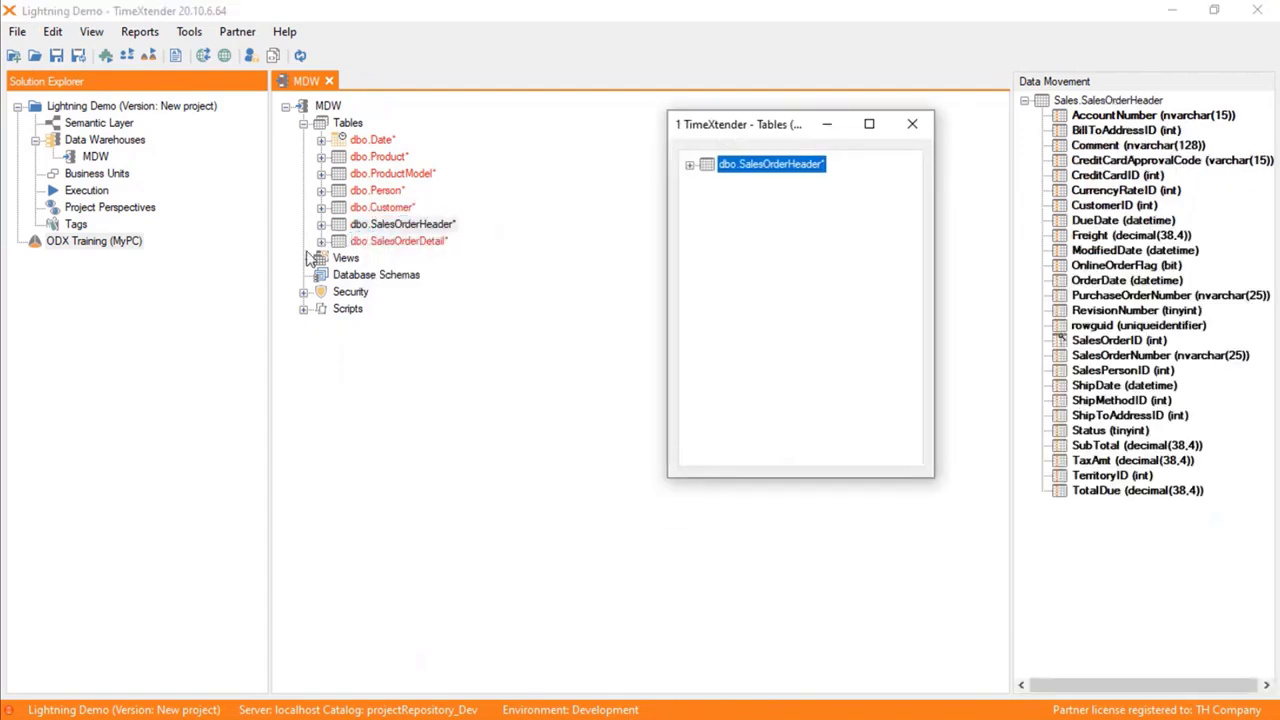
{"action": "left_click", "coordinate": [321, 241]}
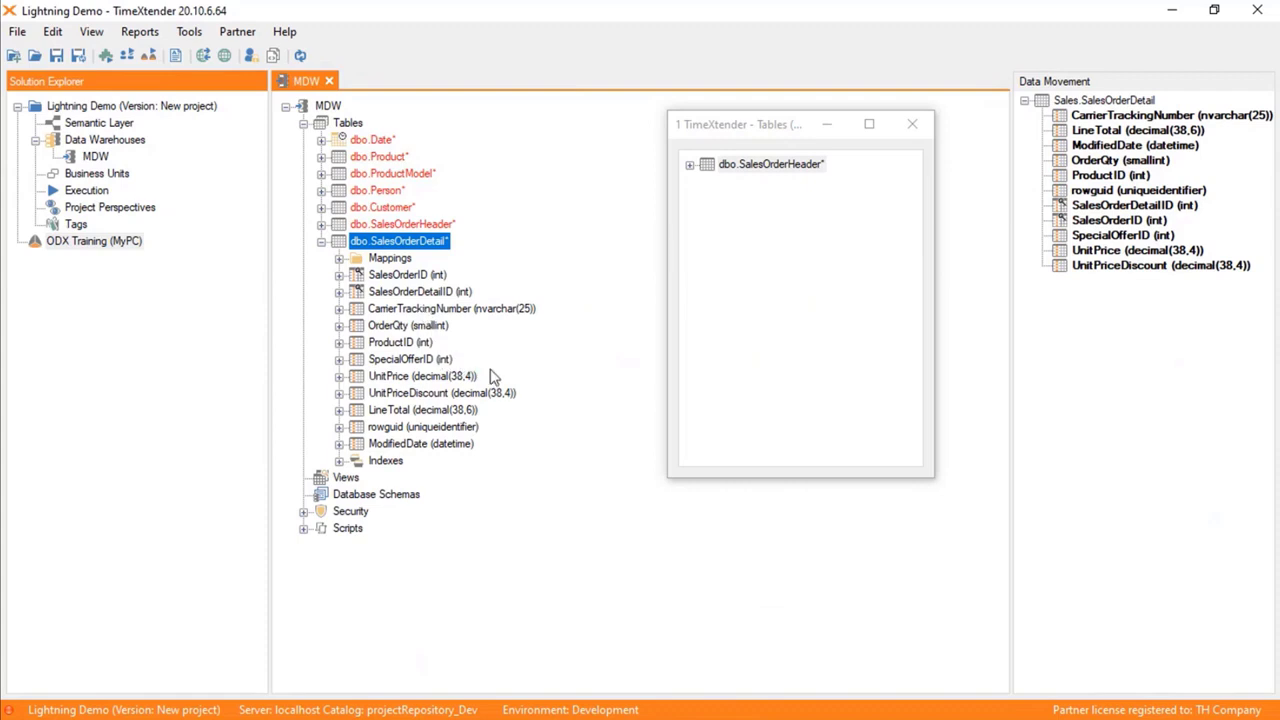
{"action": "left_click", "coordinate": [690, 165]}
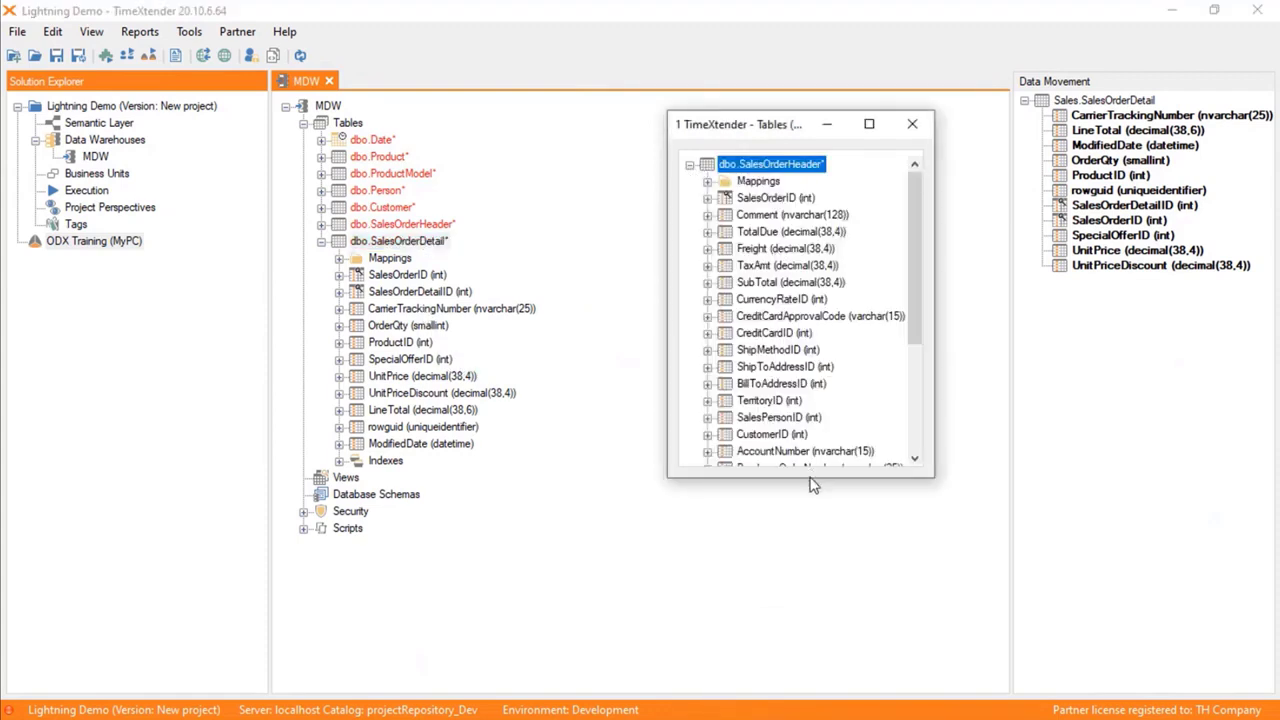
{"action": "left_click_drag", "start_coordinate": [803, 477], "coordinate": [831, 688]}
{"action": "left_click_drag", "start_coordinate": [765, 132], "coordinate": [766, 80]}
Step: Create a relation between the SalesOrderHeader and SalesOrderDetail tables on their SalesOrderID fields
{"action": "left_click", "coordinate": [765, 148]}
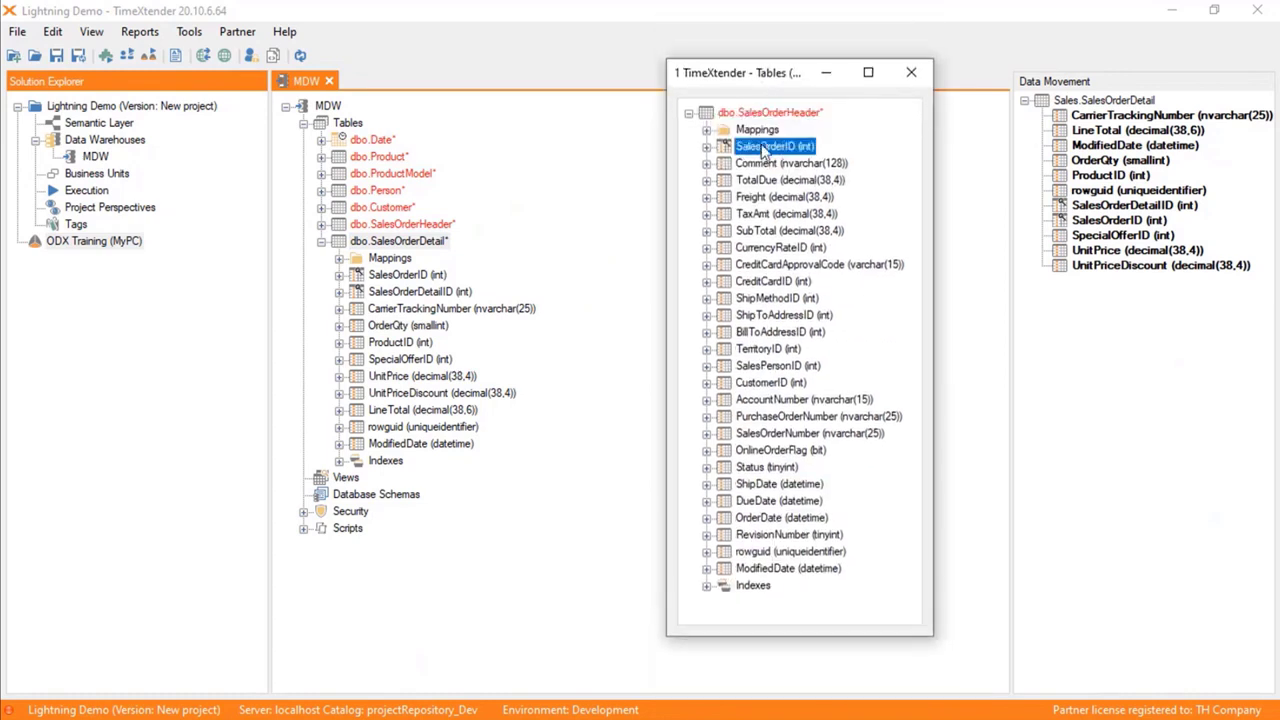
{"action": "left_click_drag", "start_coordinate": [768, 148], "coordinate": [412, 279]}
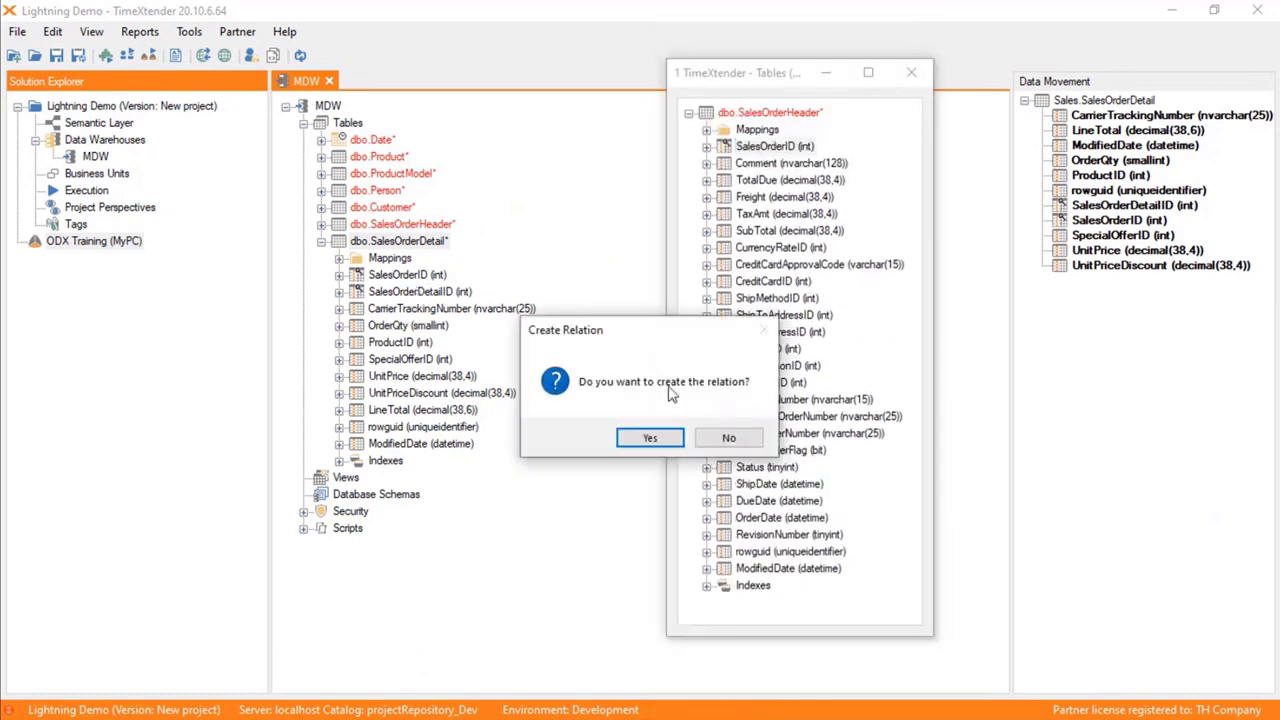
{"action": "left_click", "coordinate": [650, 440]}
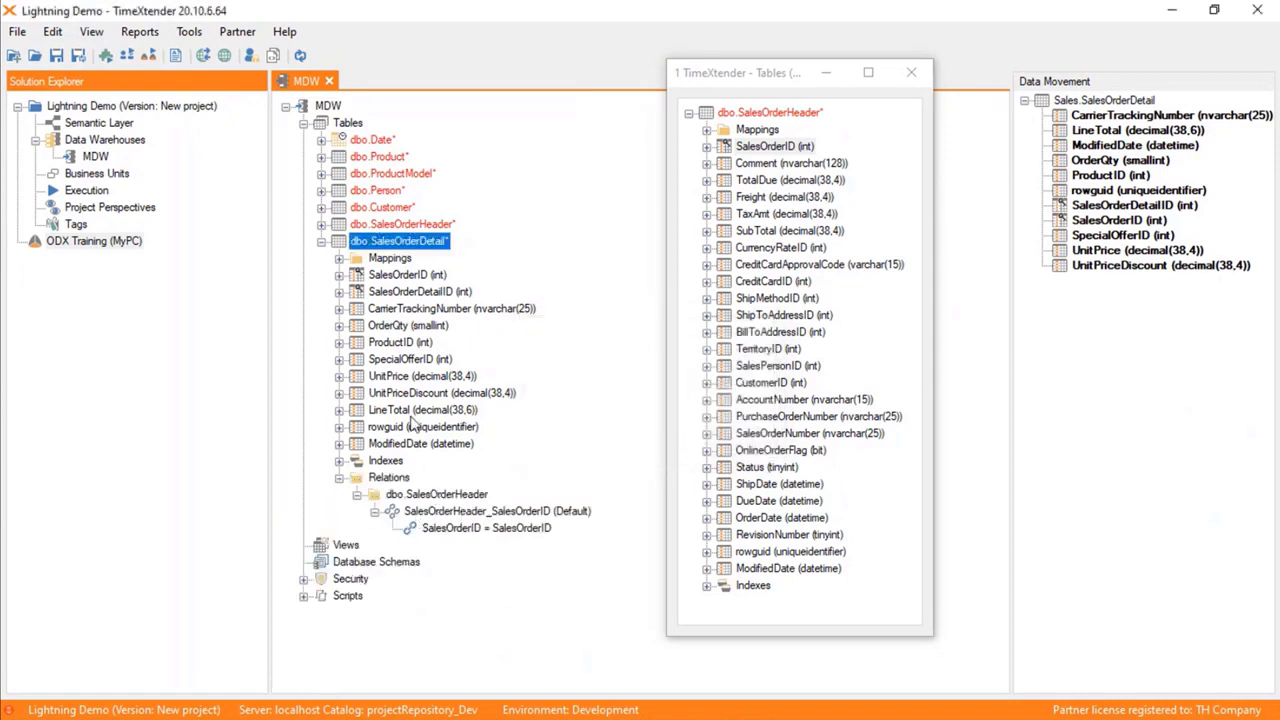
Step: Add SalesOrderHeader's OrderDate and DueDate to the SalesOrderDetail table as conditional lookup fields using the default relation
{"action": "left_click", "coordinate": [768, 502]}
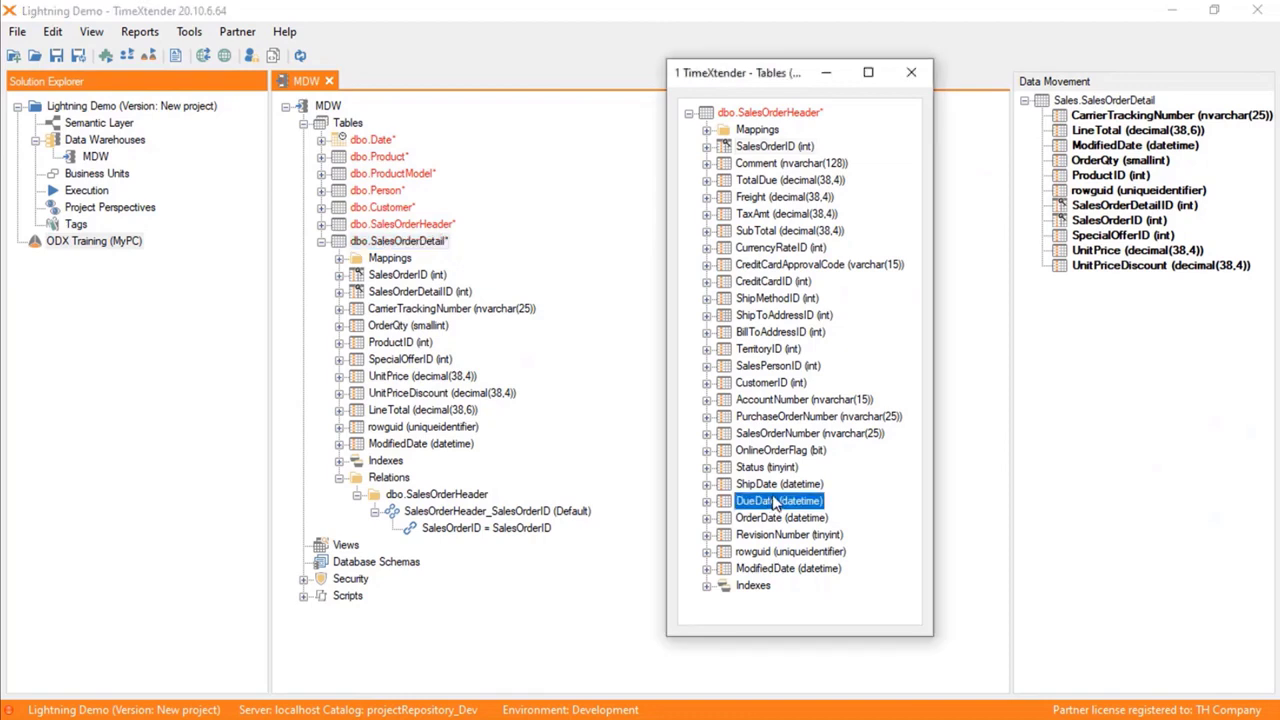
{"action": "left_click_drag", "start_coordinate": [773, 522], "coordinate": [405, 249]}
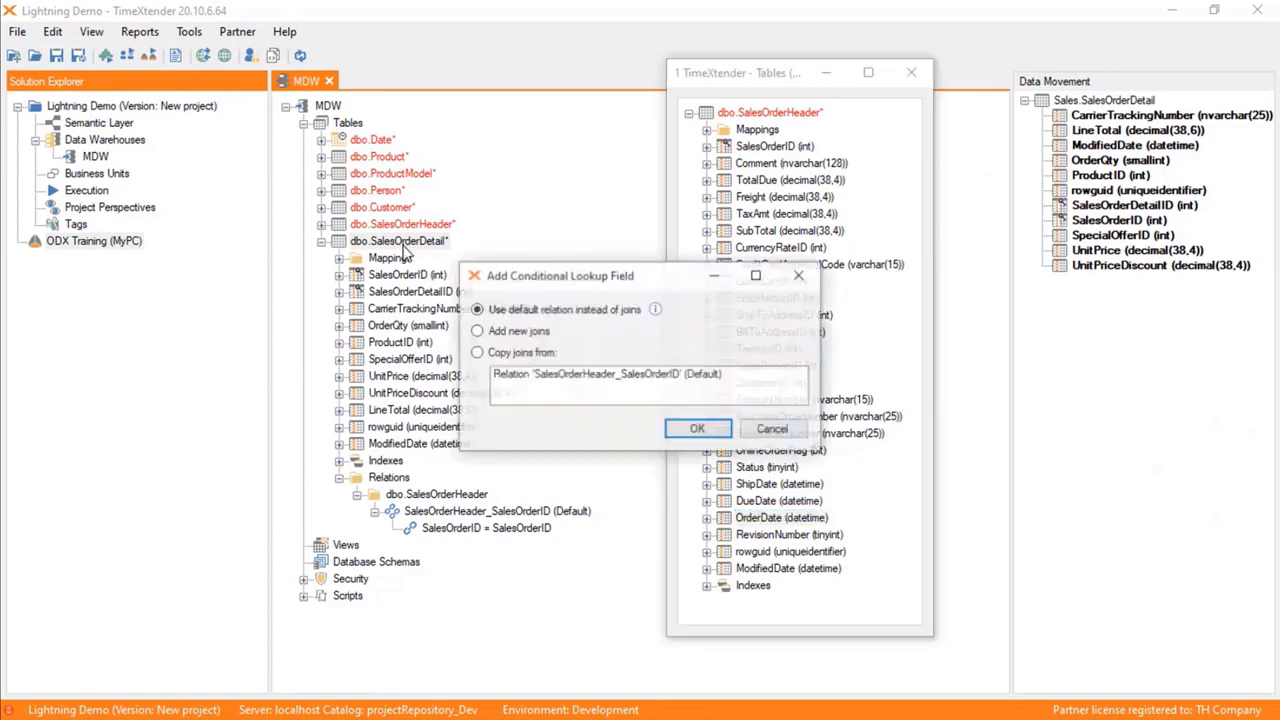
{"action": "left_click", "coordinate": [697, 428]}
{"action": "left_click_drag", "start_coordinate": [790, 502], "coordinate": [403, 255]}
{"action": "left_click", "coordinate": [697, 430]}
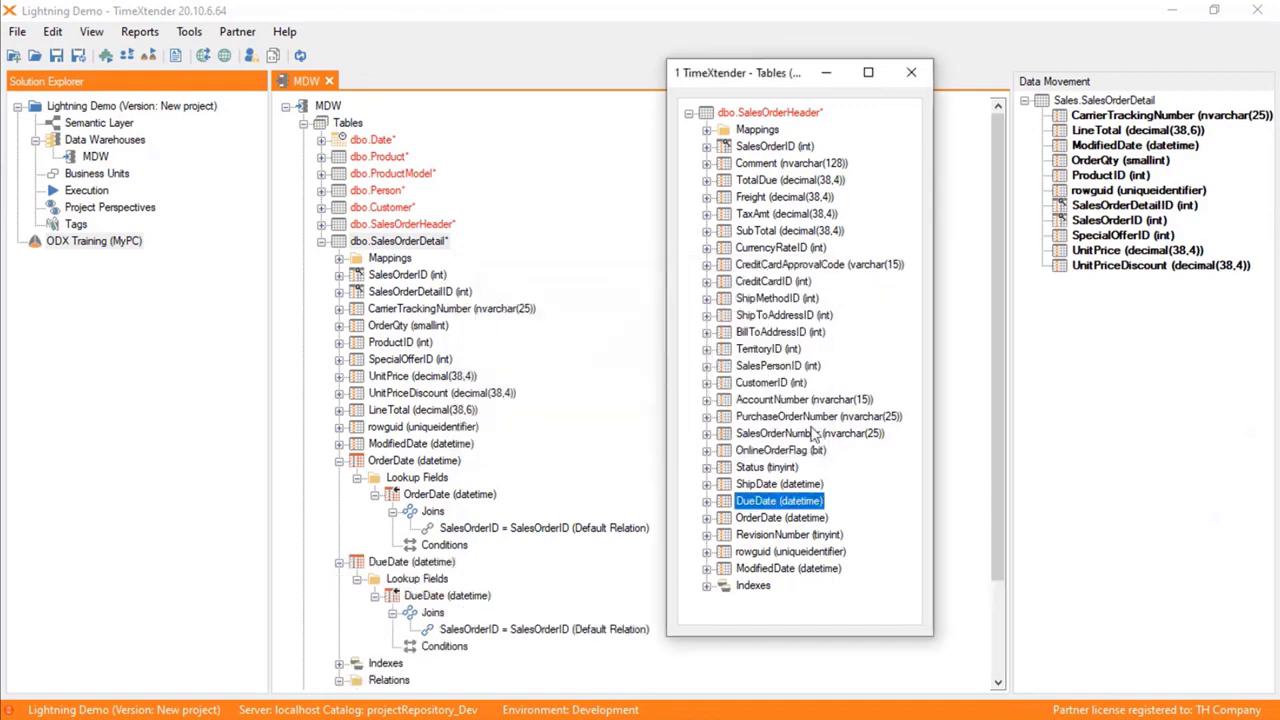
Step: Add SalesOrderHeader's CustomerID and SalesPersonID to the SalesOrderDetail table as conditional lookup fields using the default relation
{"action": "left_click_drag", "start_coordinate": [770, 383], "coordinate": [405, 245]}
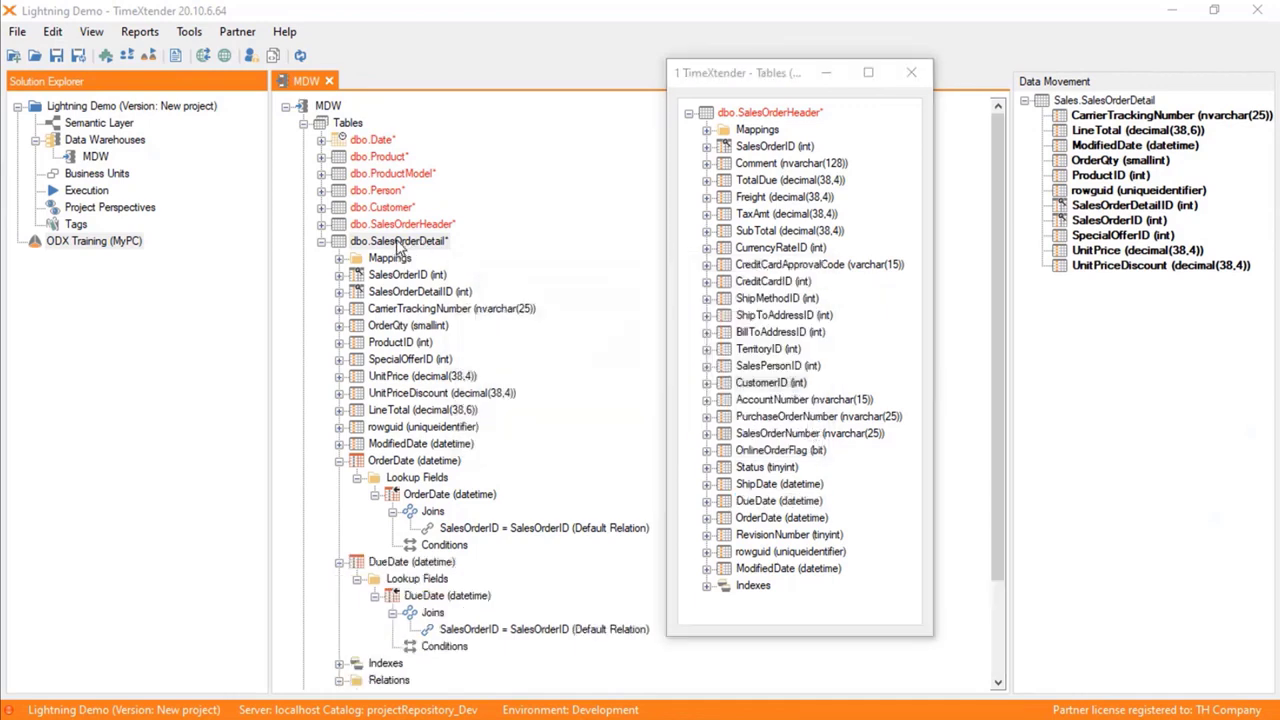
{"action": "left_click", "coordinate": [697, 430]}
{"action": "left_click", "coordinate": [777, 367]}
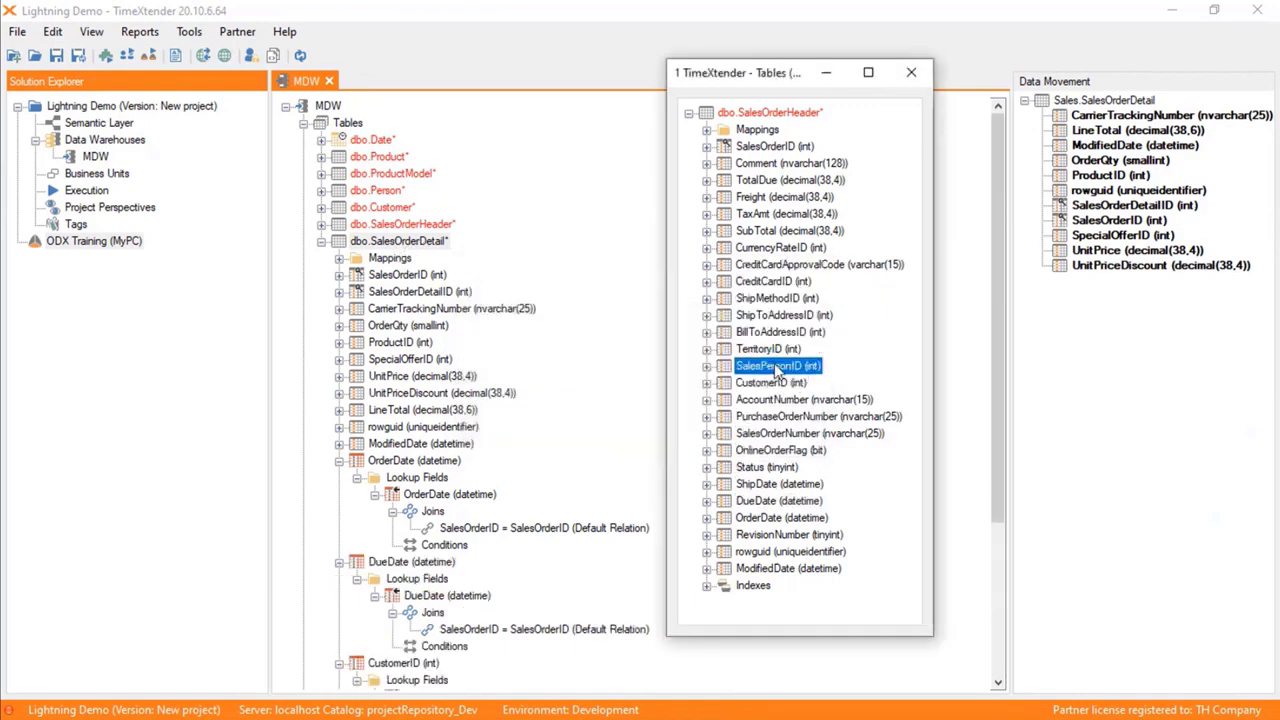
{"action": "left_click_drag", "start_coordinate": [789, 371], "coordinate": [400, 246]}
{"action": "left_click", "coordinate": [694, 430]}
Step: Collapse the four lookup fields in the SalesOrderDetail table and close the separate SalesOrderHeader window
{"action": "left_click", "coordinate": [339, 460]}
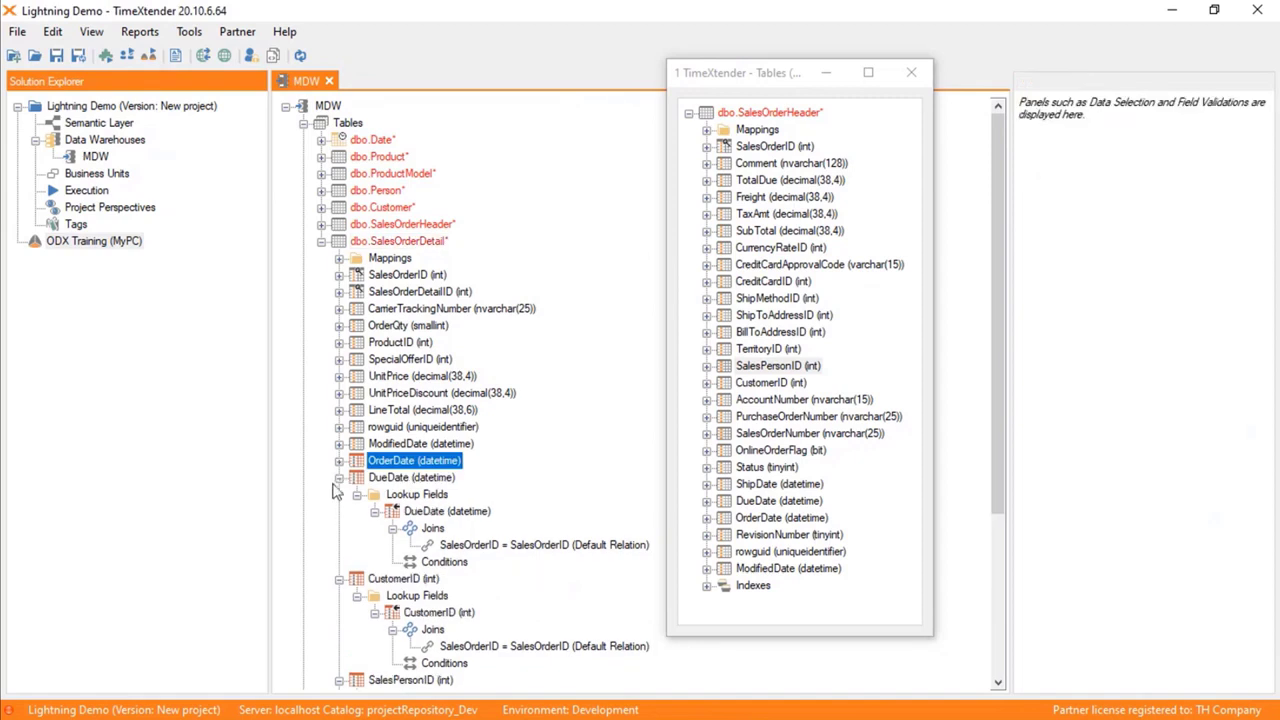
{"action": "left_click", "coordinate": [339, 477]}
{"action": "left_click", "coordinate": [339, 494]}
{"action": "left_click", "coordinate": [339, 511]}
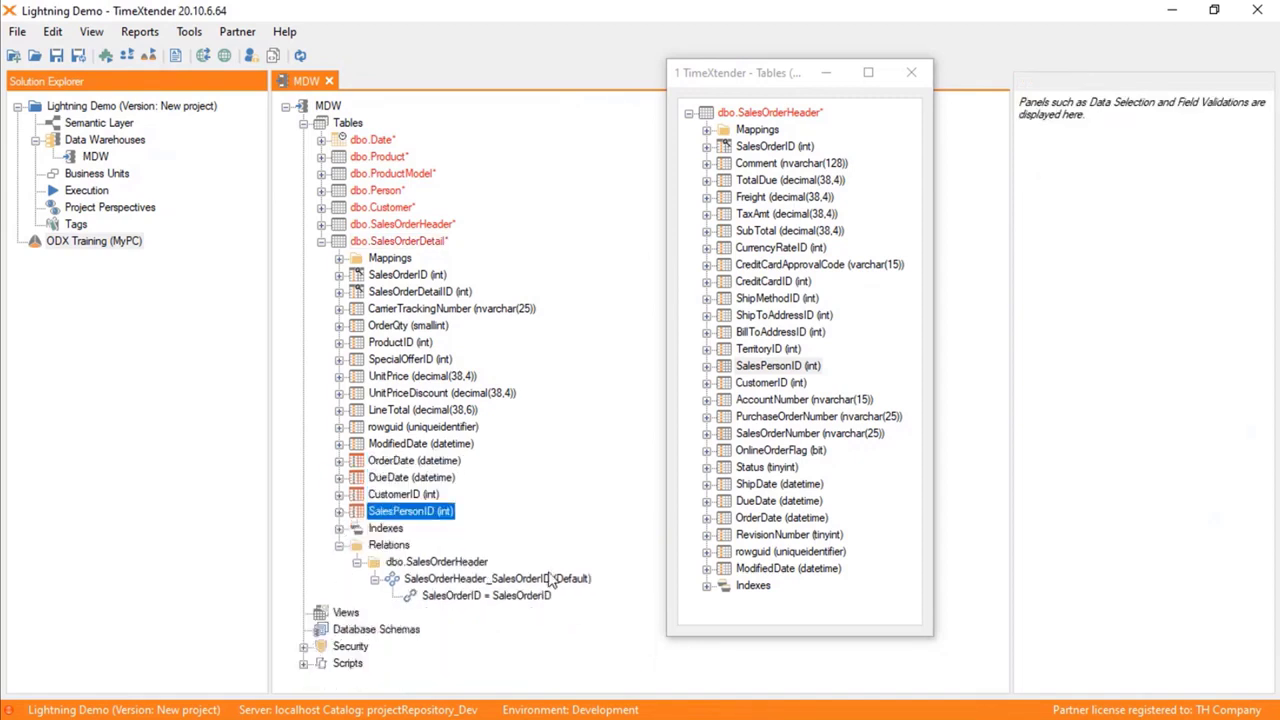
{"action": "left_click", "coordinate": [911, 78]}
{"action": "left_click", "coordinate": [911, 78]}
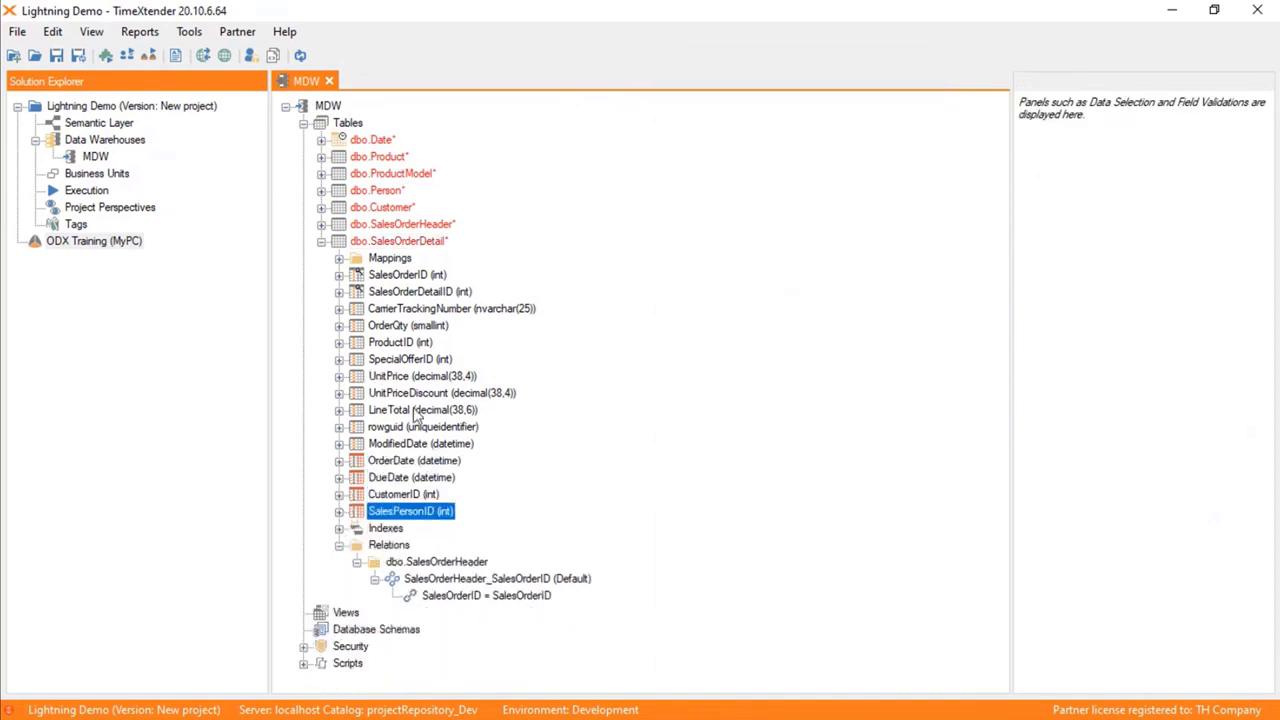
Step: Add a field named GrossLineTotal with the Numeric data type to the SalesOrderDetail table
{"action": "left_click", "coordinate": [397, 412]}
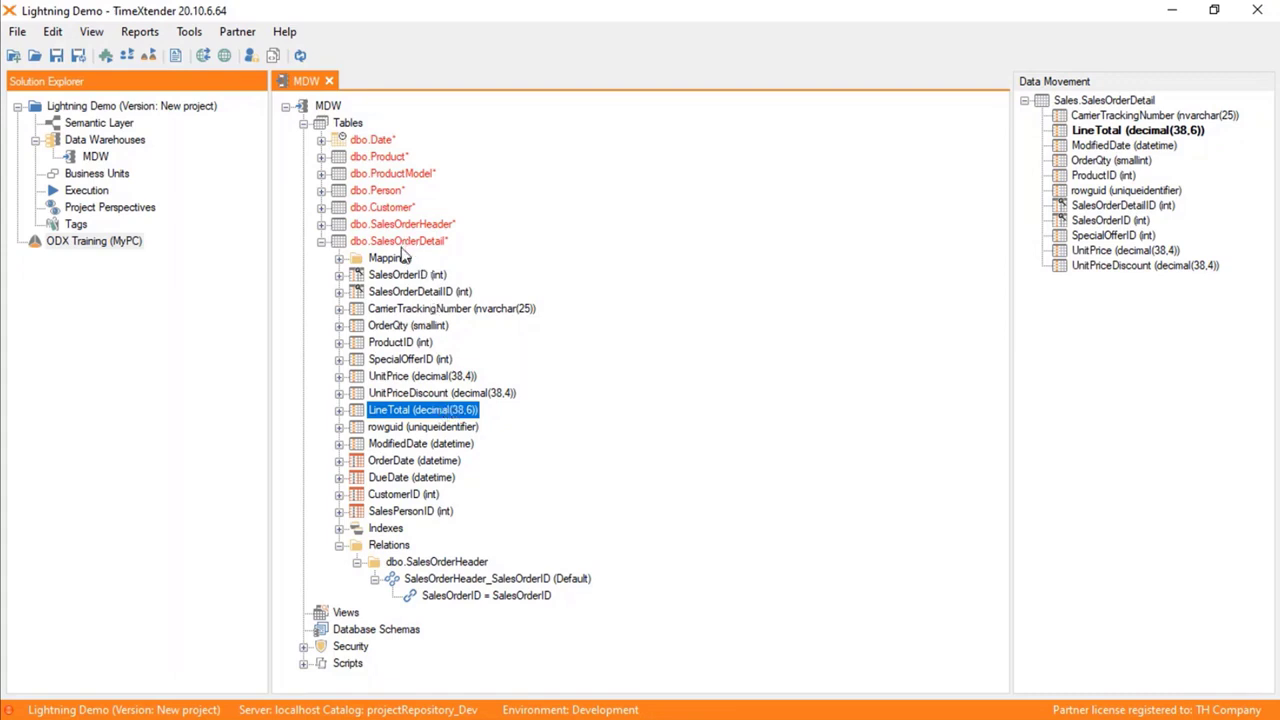
{"action": "right_click", "coordinate": [440, 241]}
{"action": "left_click", "coordinate": [551, 389]}
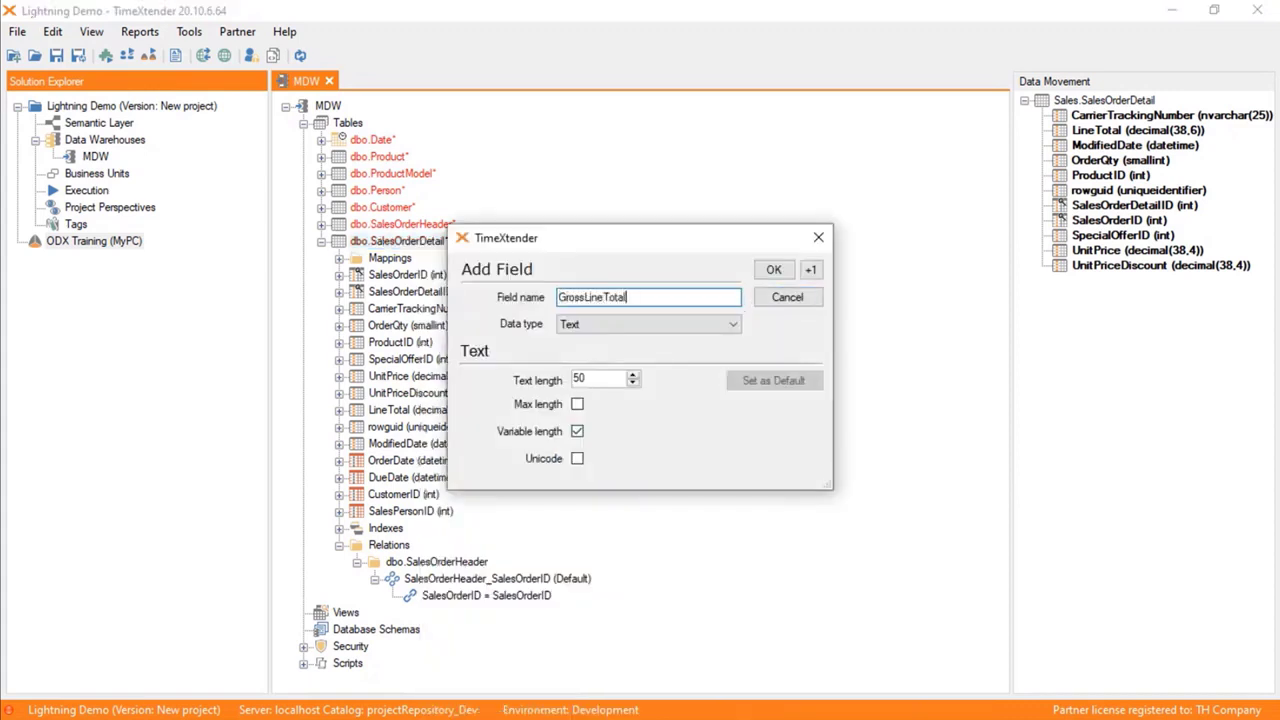
{"action": "left_click", "coordinate": [640, 325]}
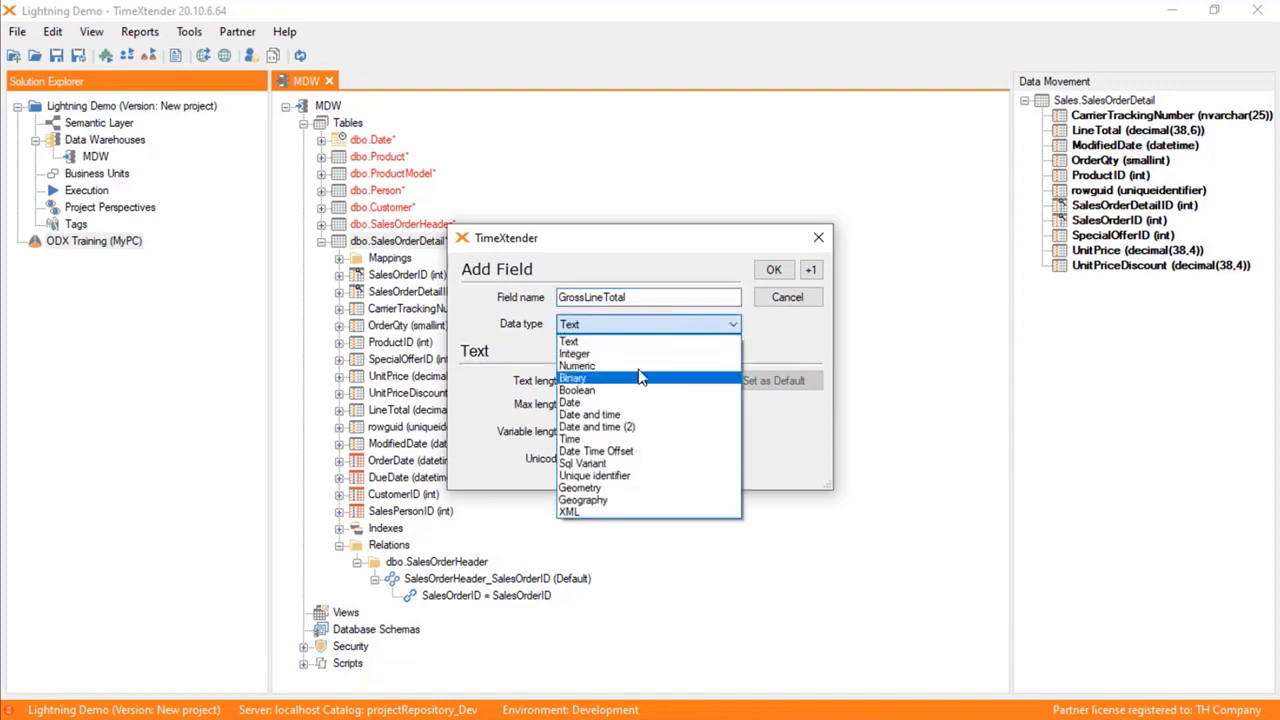
{"action": "left_click", "coordinate": [640, 362]}
{"action": "left_click", "coordinate": [773, 270]}
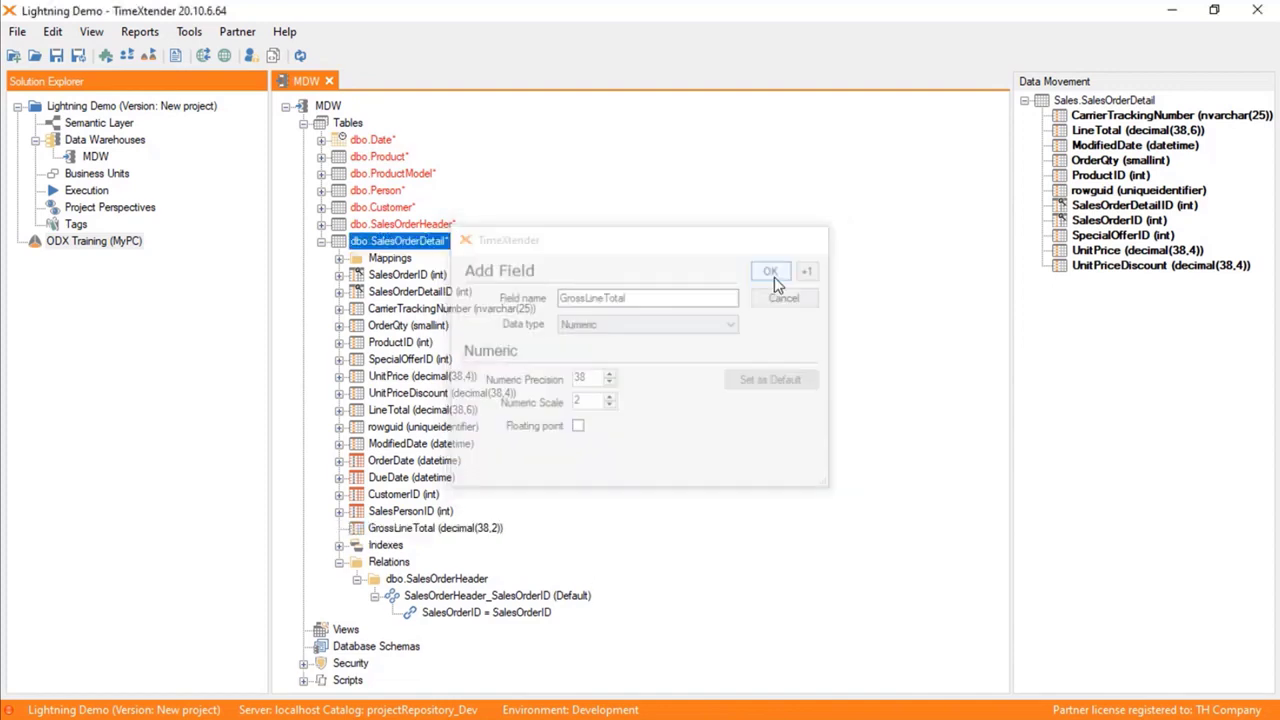
Step: Give the GrossLineTotal field the custom value transformation [UnitPrice]*[OrderQty] and move it directly below UnitPriceDiscount
{"action": "left_click", "coordinate": [409, 530]}
{"action": "right_click", "coordinate": [408, 533]}
{"action": "left_click", "coordinate": [520, 494]}
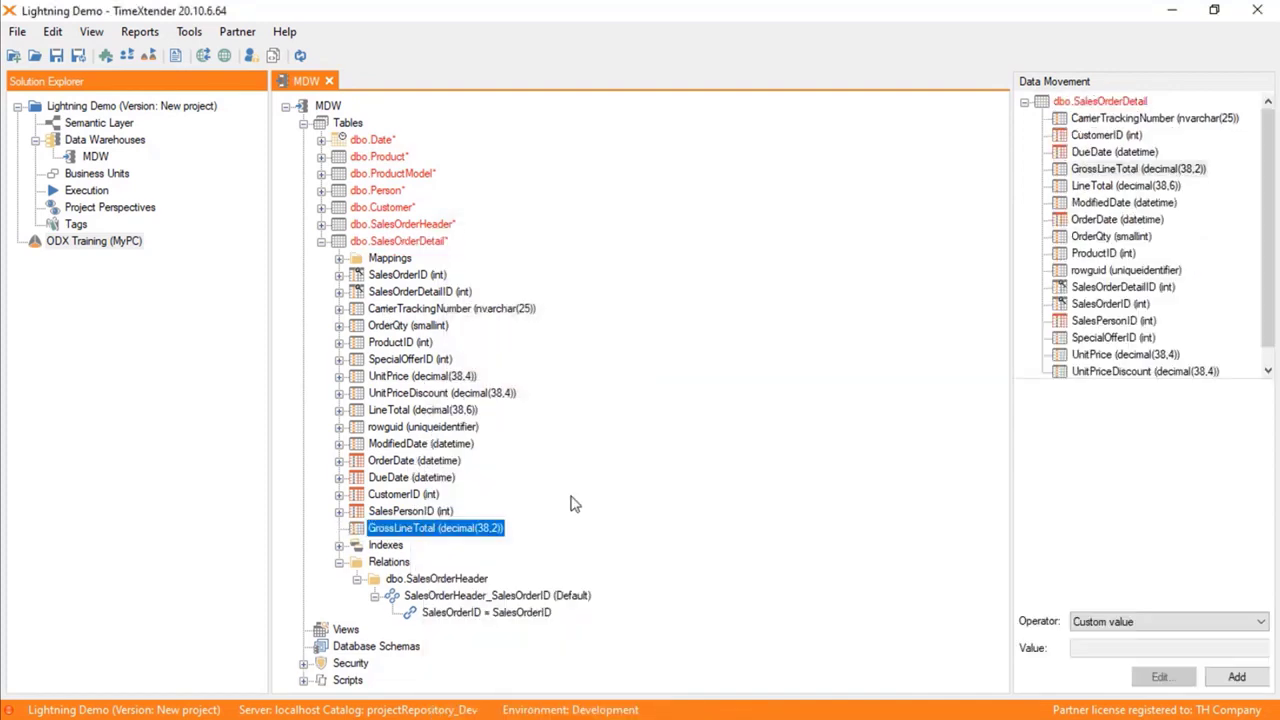
{"action": "left_click", "coordinate": [1206, 679]}
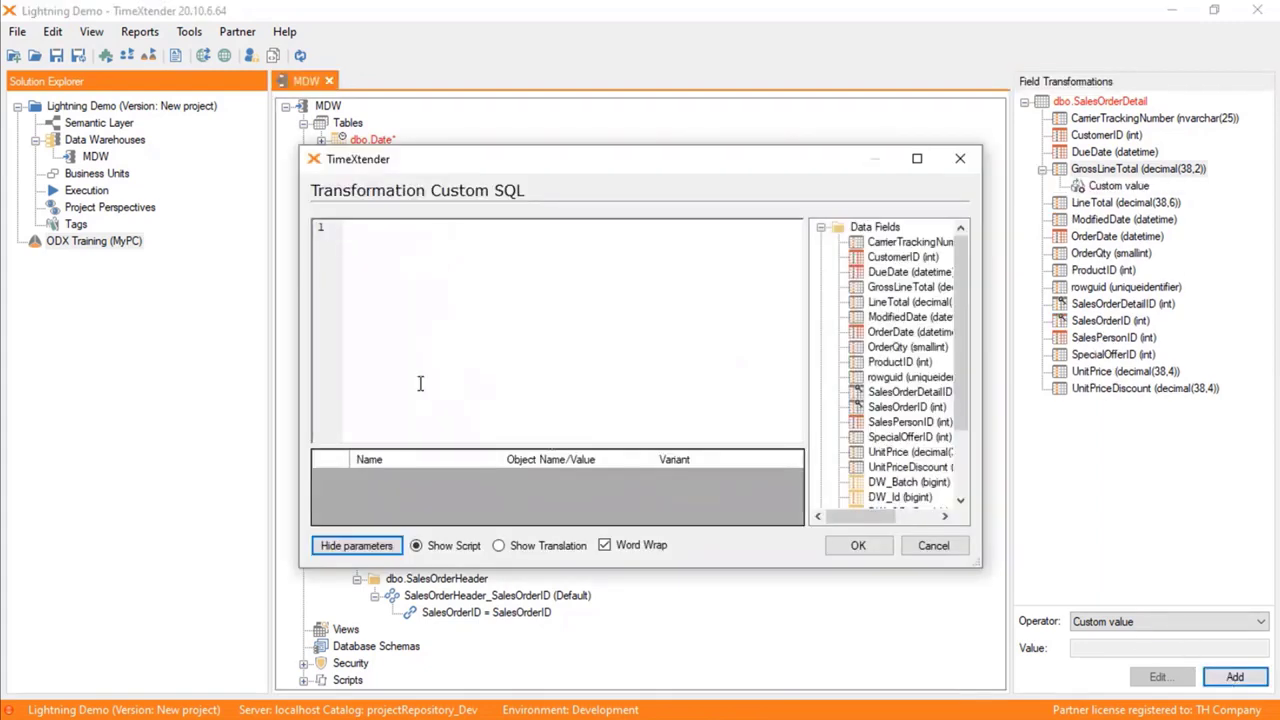
{"action": "left_click", "coordinate": [483, 308]}
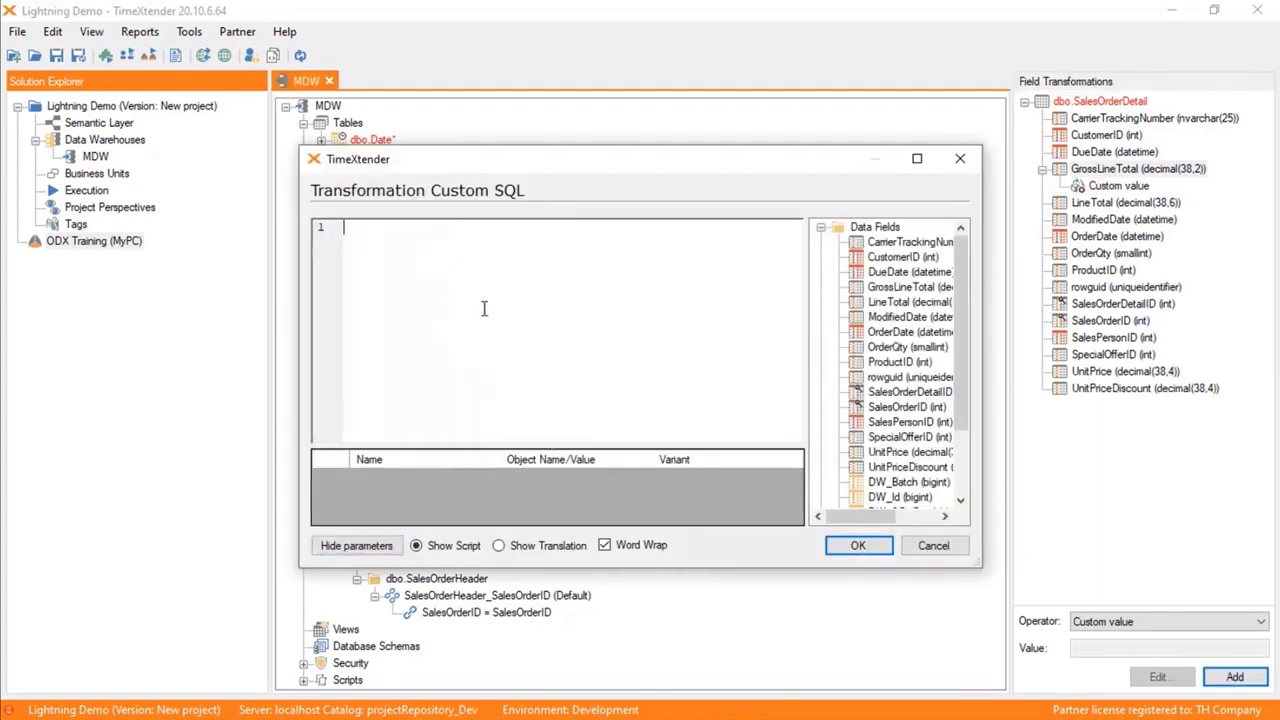
{"action": "type", "text": "Unit"}
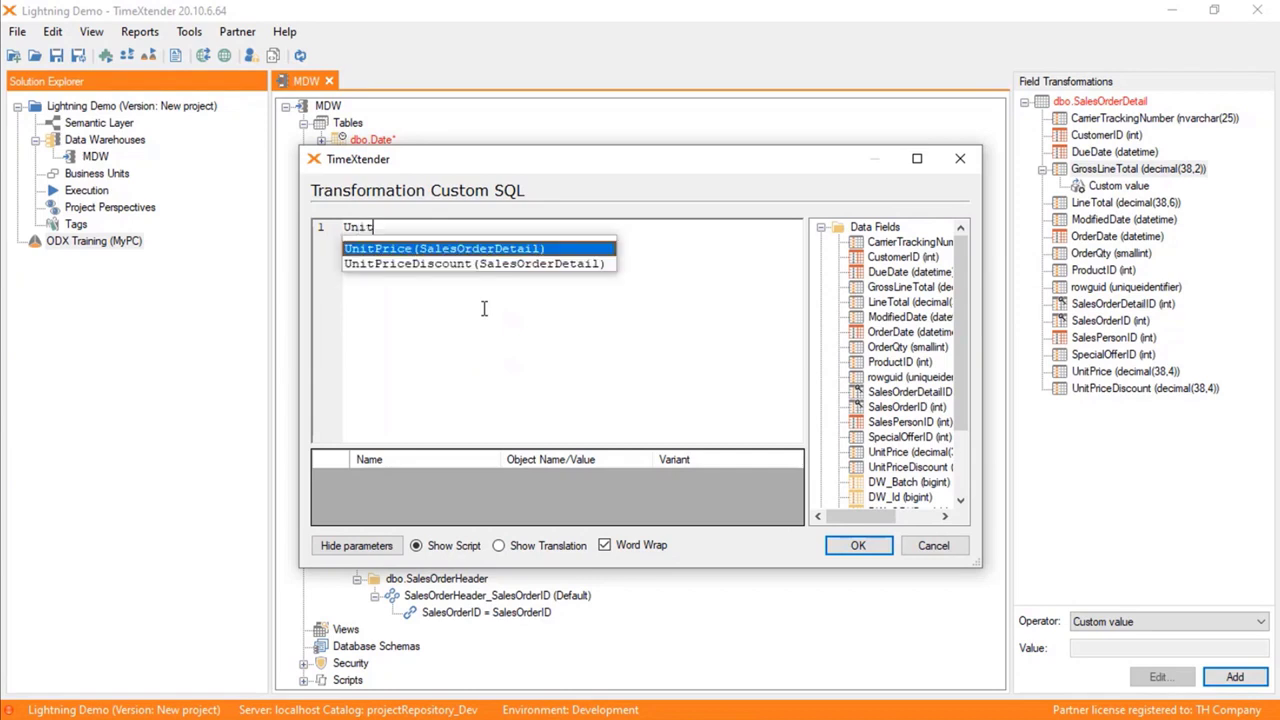
{"action": "key", "text": "Return"}
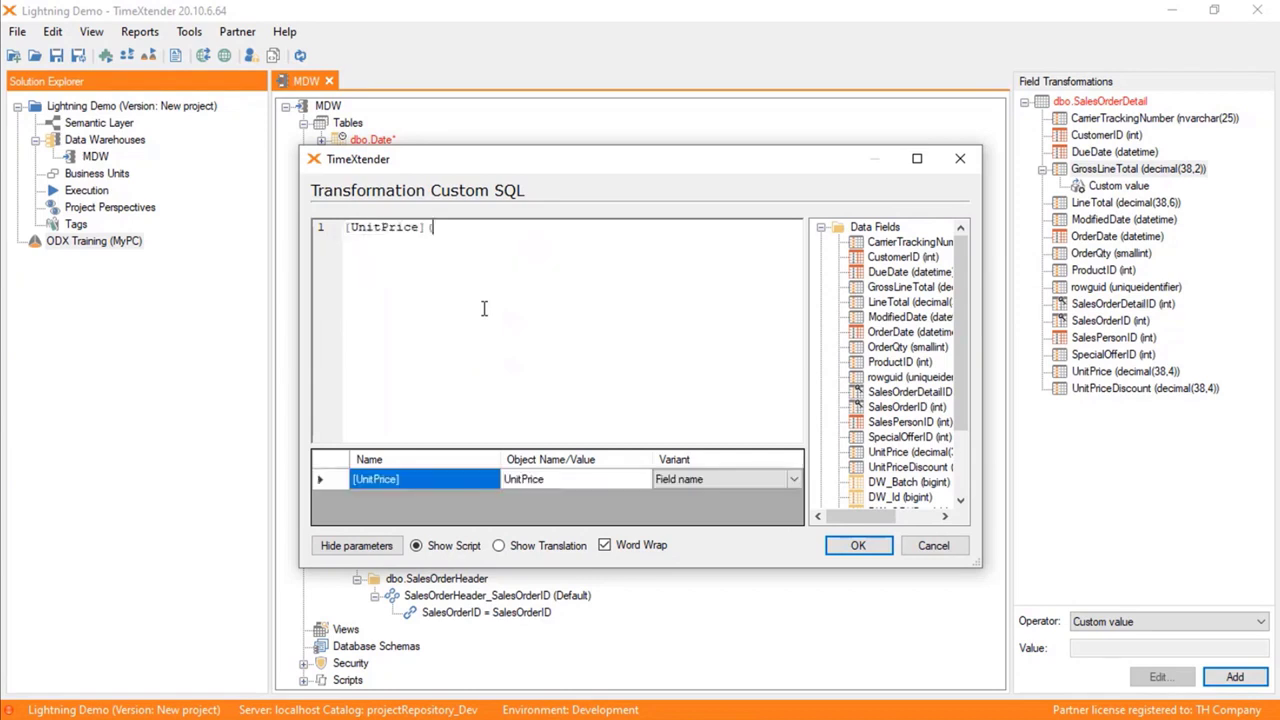
{"action": "type", "text": "*Or"}
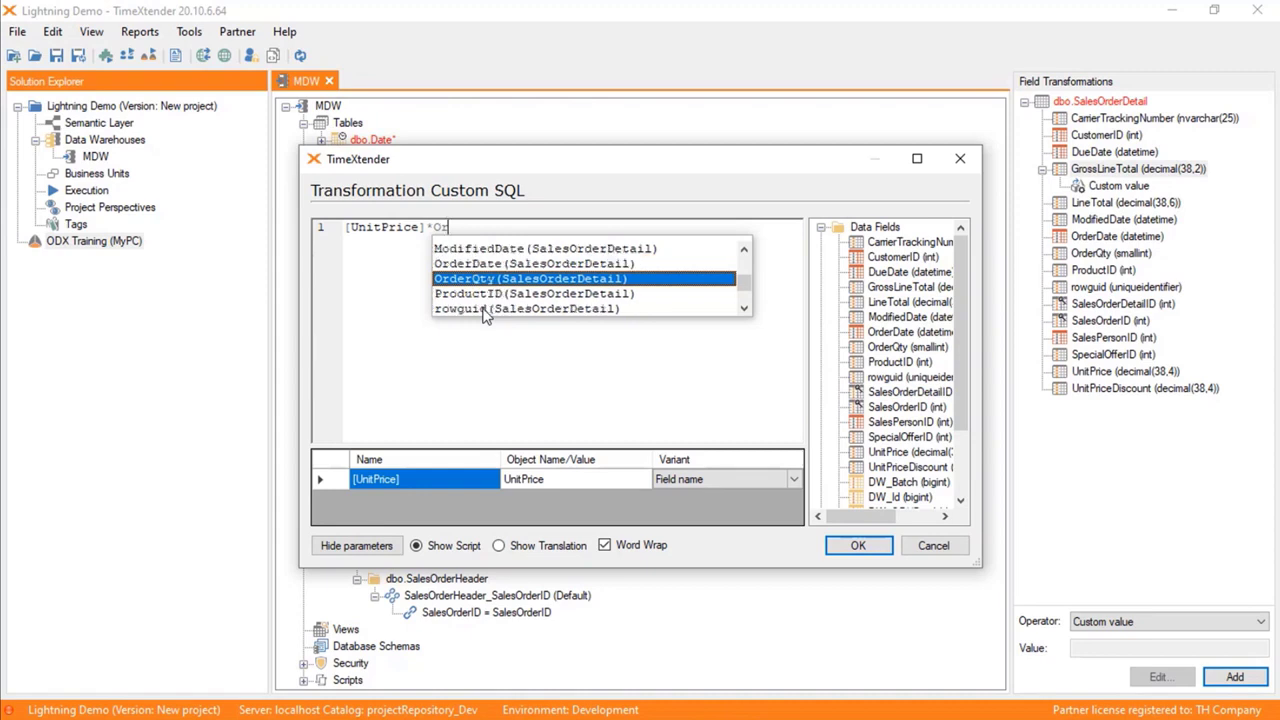
{"action": "key", "text": "Return"}
{"action": "left_click", "coordinate": [851, 545]}
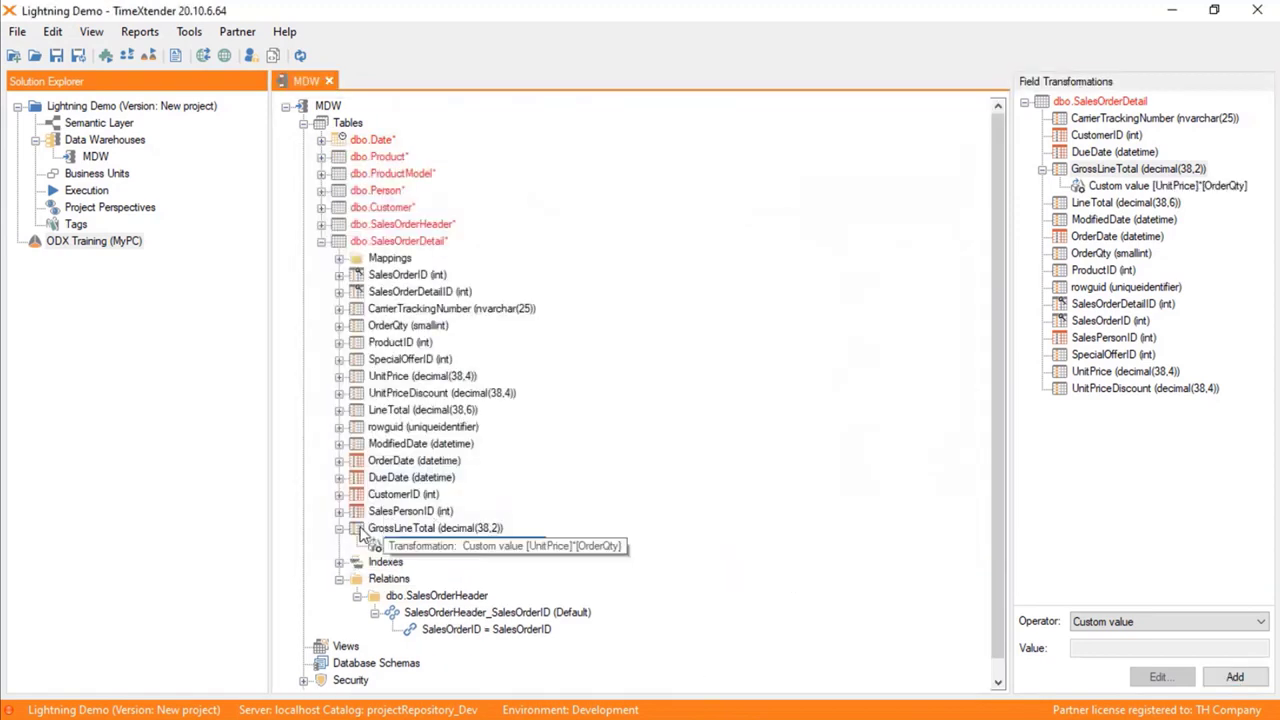
{"action": "left_click", "coordinate": [430, 528]}
{"action": "left_click_drag", "start_coordinate": [393, 395], "coordinate": [391, 412]}
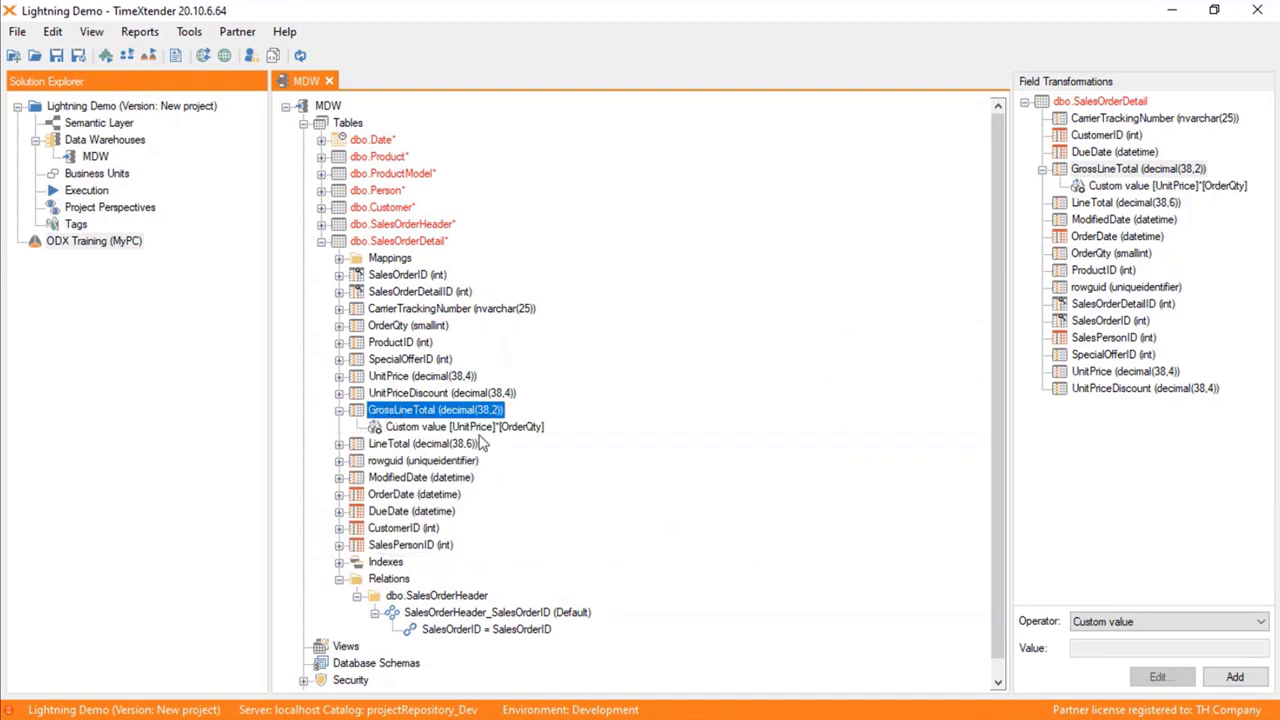
Step: Check the elapsed time on the Alarms & Clock stopwatch and return to the TimeXtender project
{"action": "key", "text": "alt+Tab"}
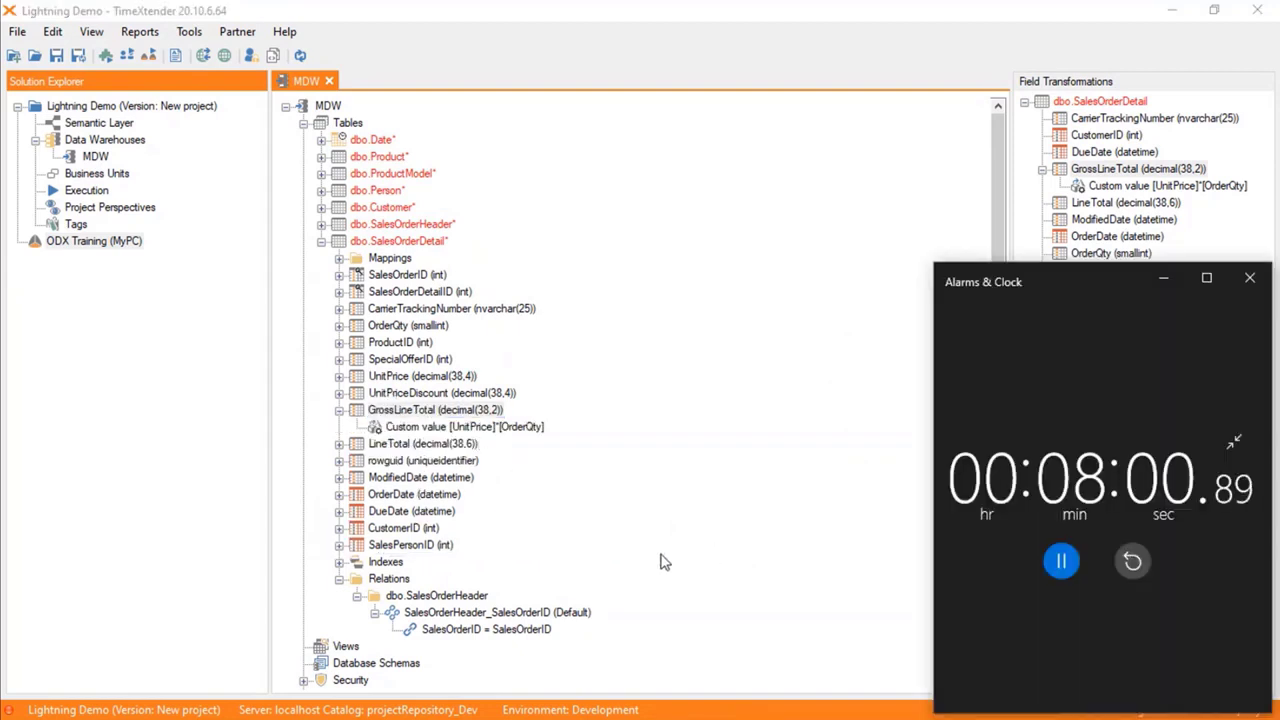
{"action": "key", "text": "alt+Tab"}
{"action": "left_click", "coordinate": [741, 498]}
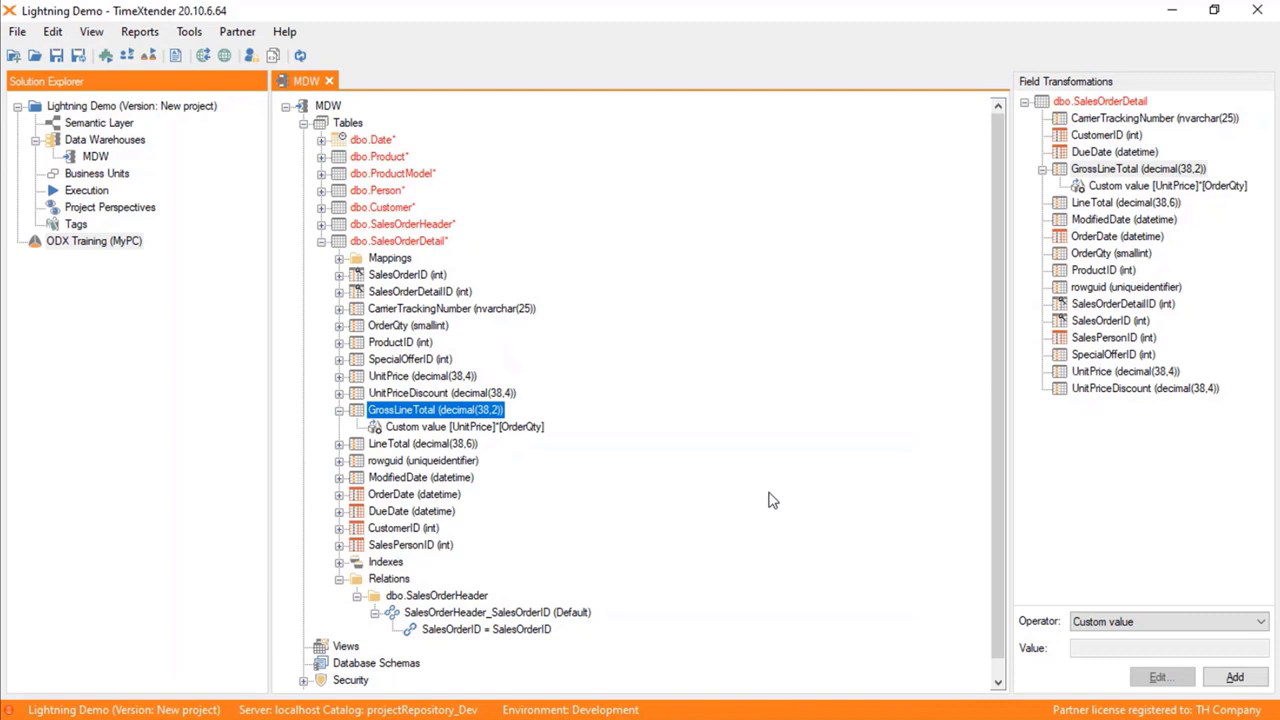
{"action": "left_click", "coordinate": [771, 500]}
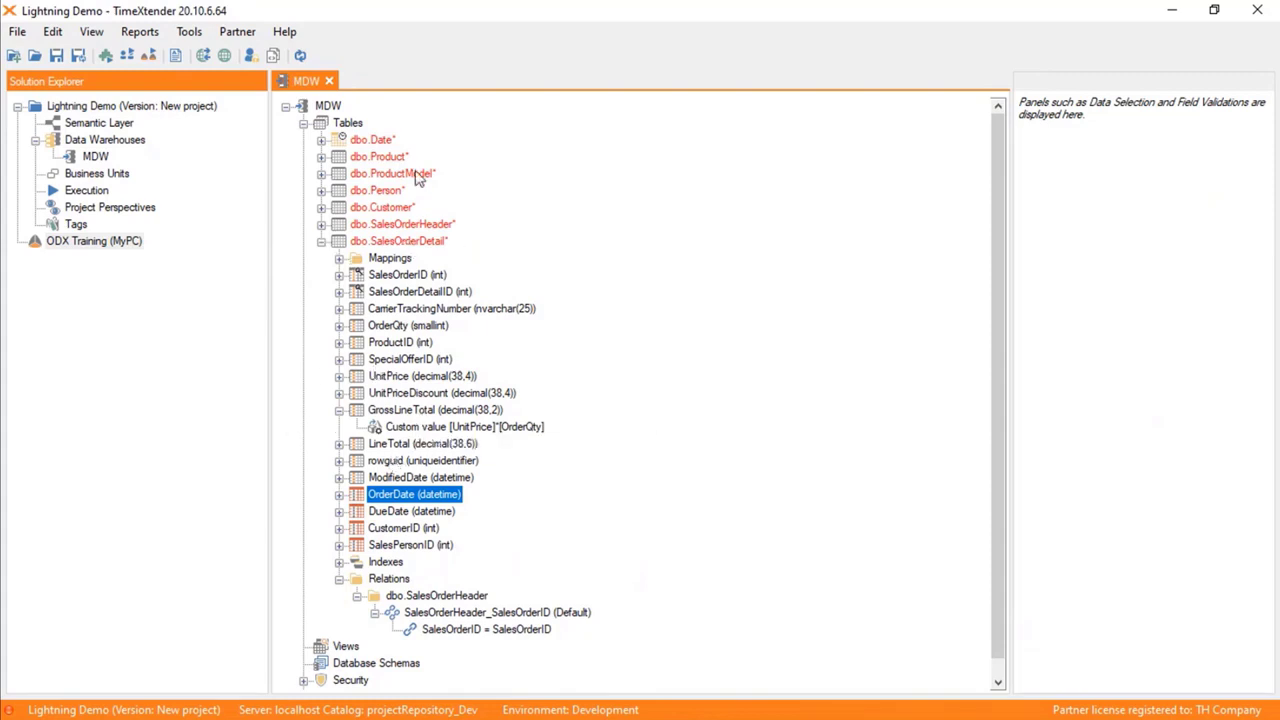
Step: Relate the Date table's DateValue to OrderDate and, as a new non-default relation, to DueDate in SalesOrderDetail, using a separate Date window
{"action": "left_click_drag", "start_coordinate": [378, 142], "coordinate": [796, 135]}
{"action": "left_click", "coordinate": [719, 207]}
{"action": "left_click_drag", "start_coordinate": [787, 194], "coordinate": [393, 496]}
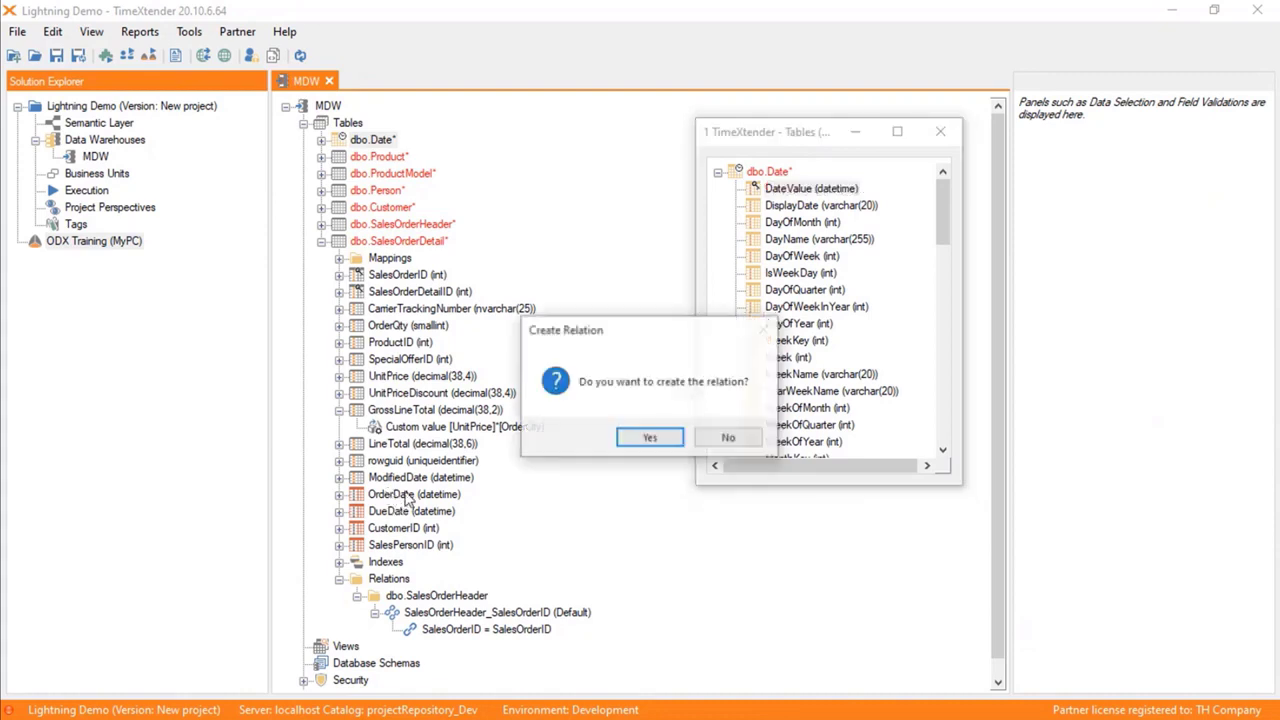
{"action": "left_click", "coordinate": [650, 438]}
{"action": "left_click_drag", "start_coordinate": [820, 192], "coordinate": [400, 517]}
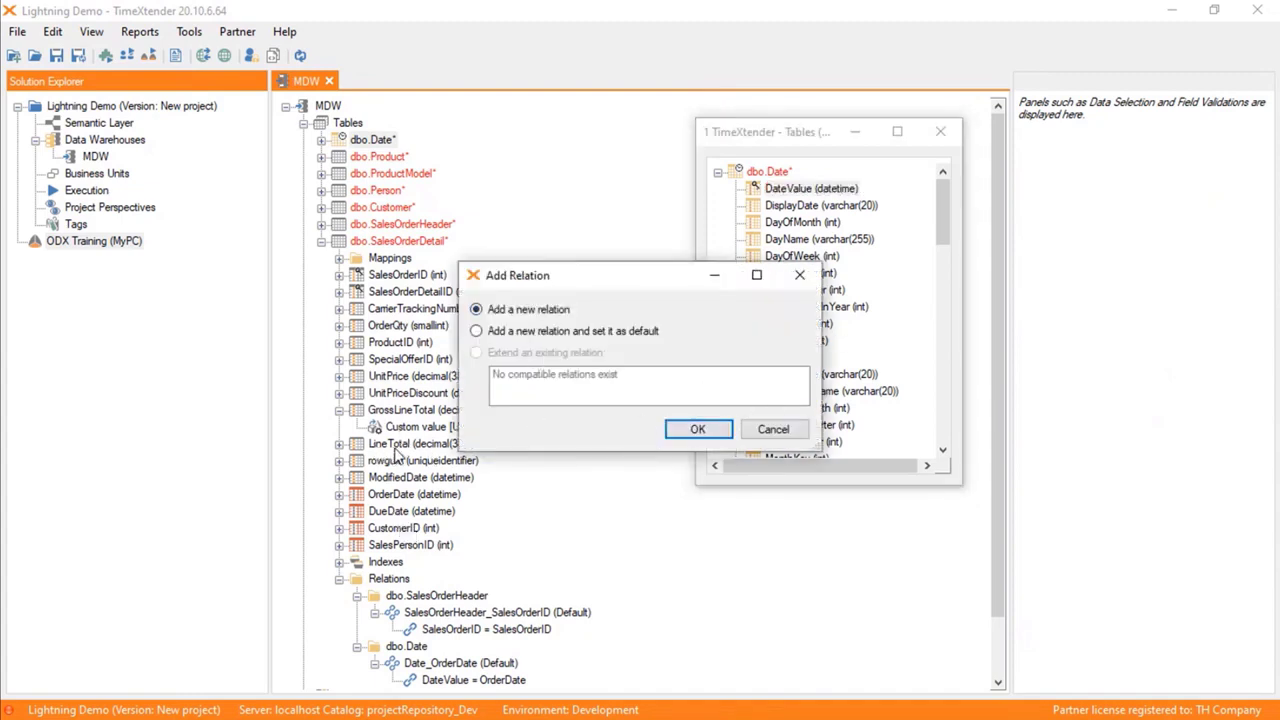
{"action": "left_click", "coordinate": [705, 432]}
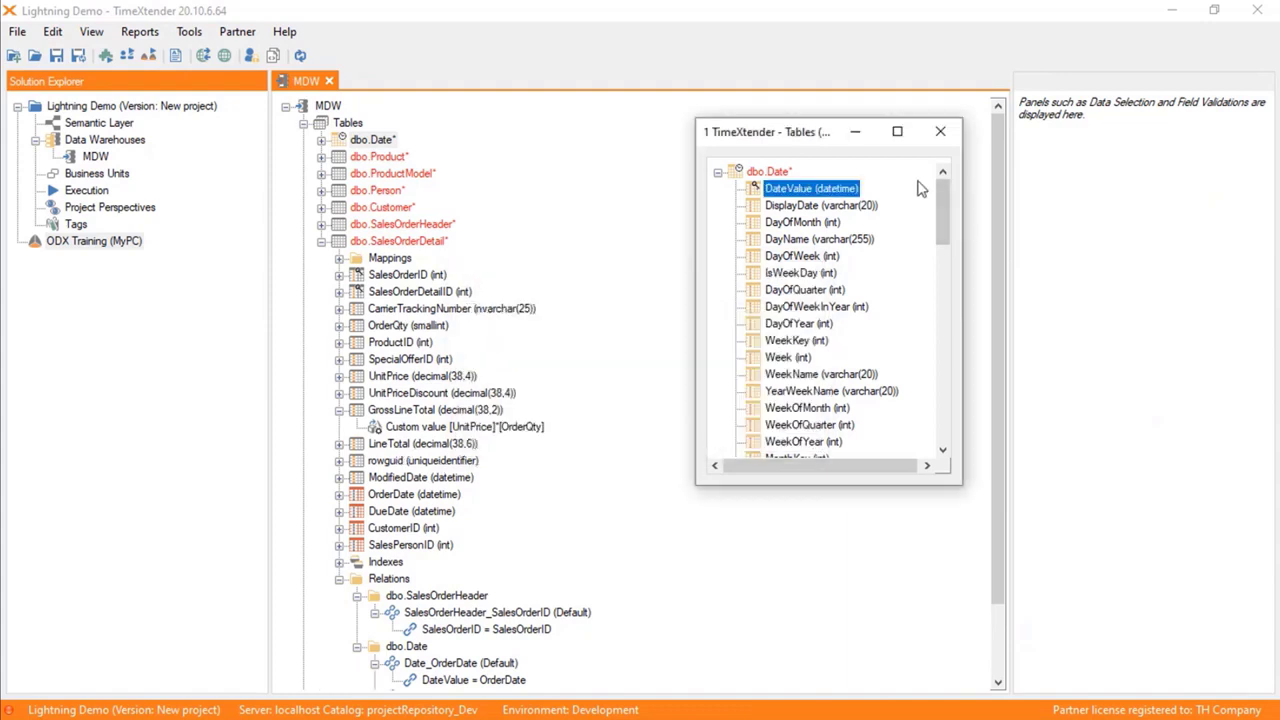
{"action": "left_click", "coordinate": [940, 131]}
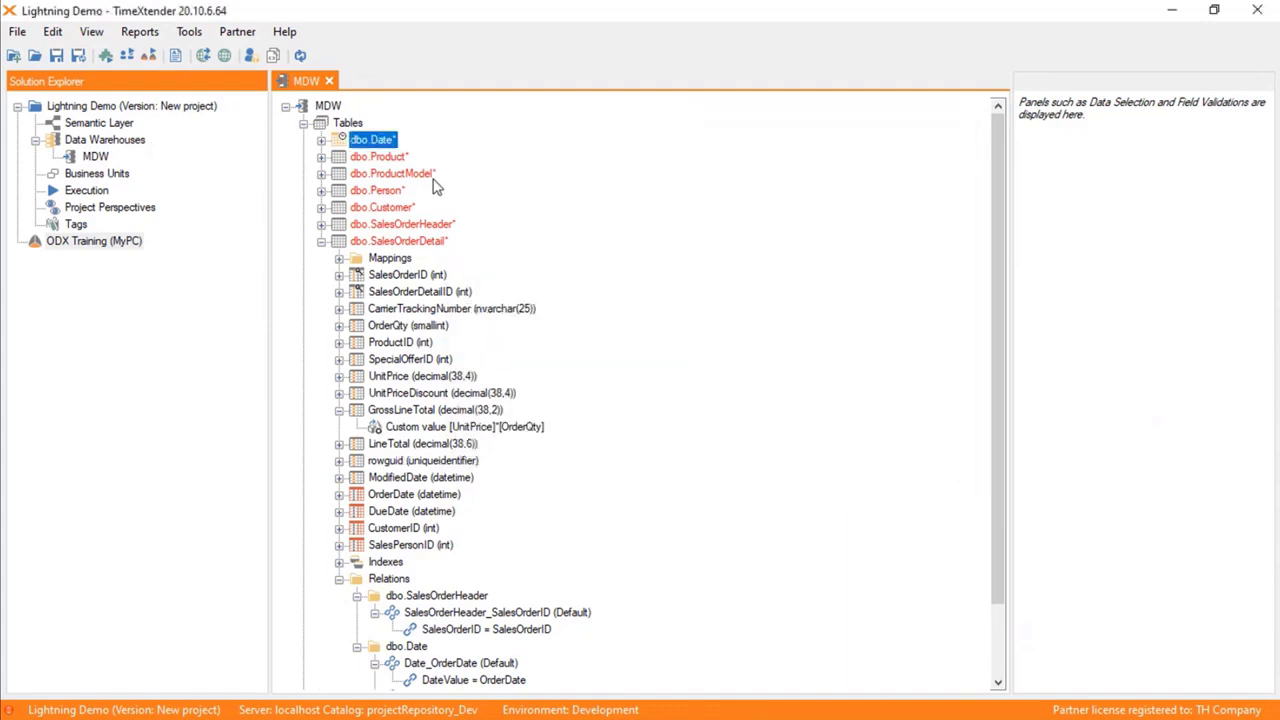
Step: Open the Product table in its own window, create a relation from its ProductID to SalesOrderDetail's ProductID, and close the window
{"action": "left_click", "coordinate": [380, 158]}
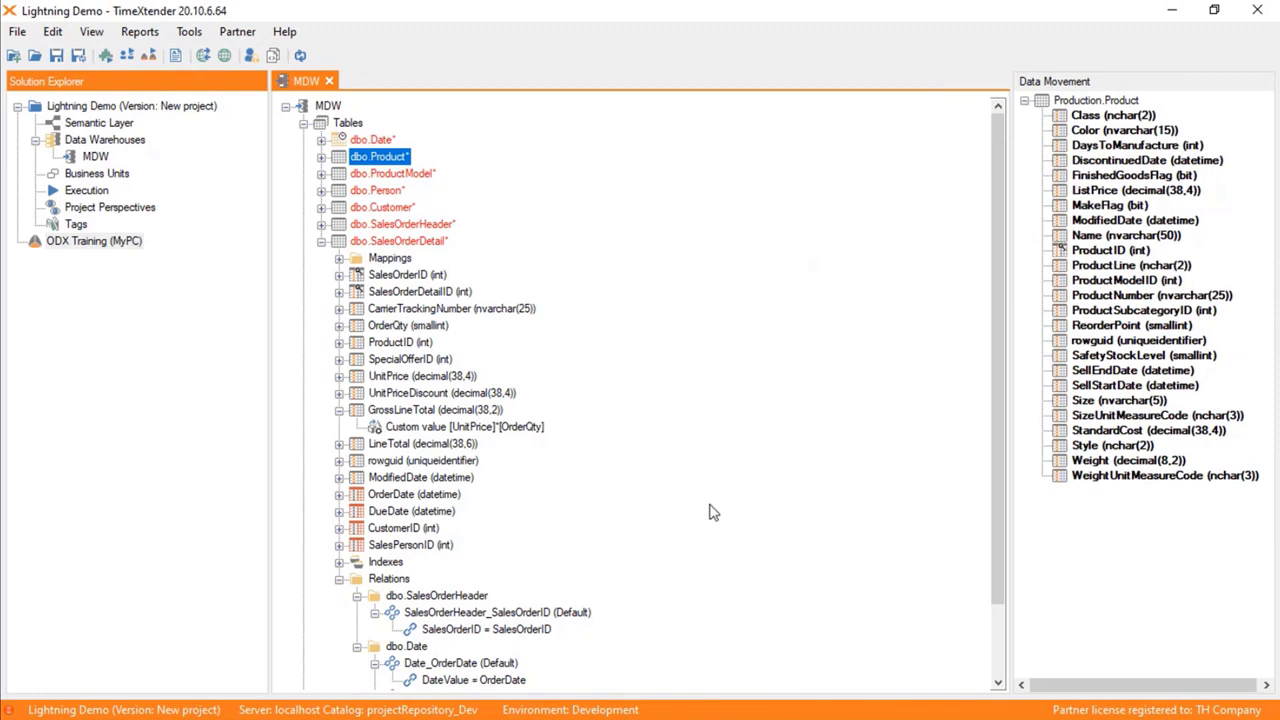
{"action": "key", "text": "ctrl+n"}
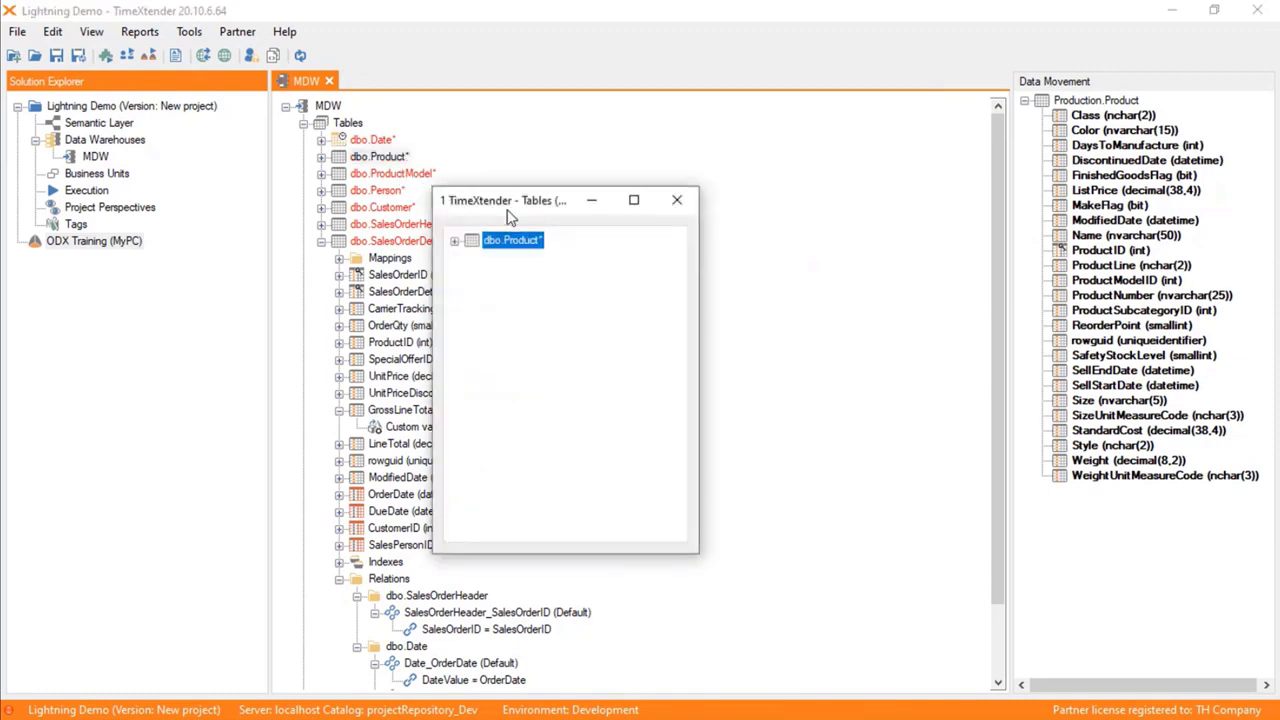
{"action": "left_click_drag", "start_coordinate": [501, 214], "coordinate": [771, 192]}
{"action": "left_click", "coordinate": [725, 218]}
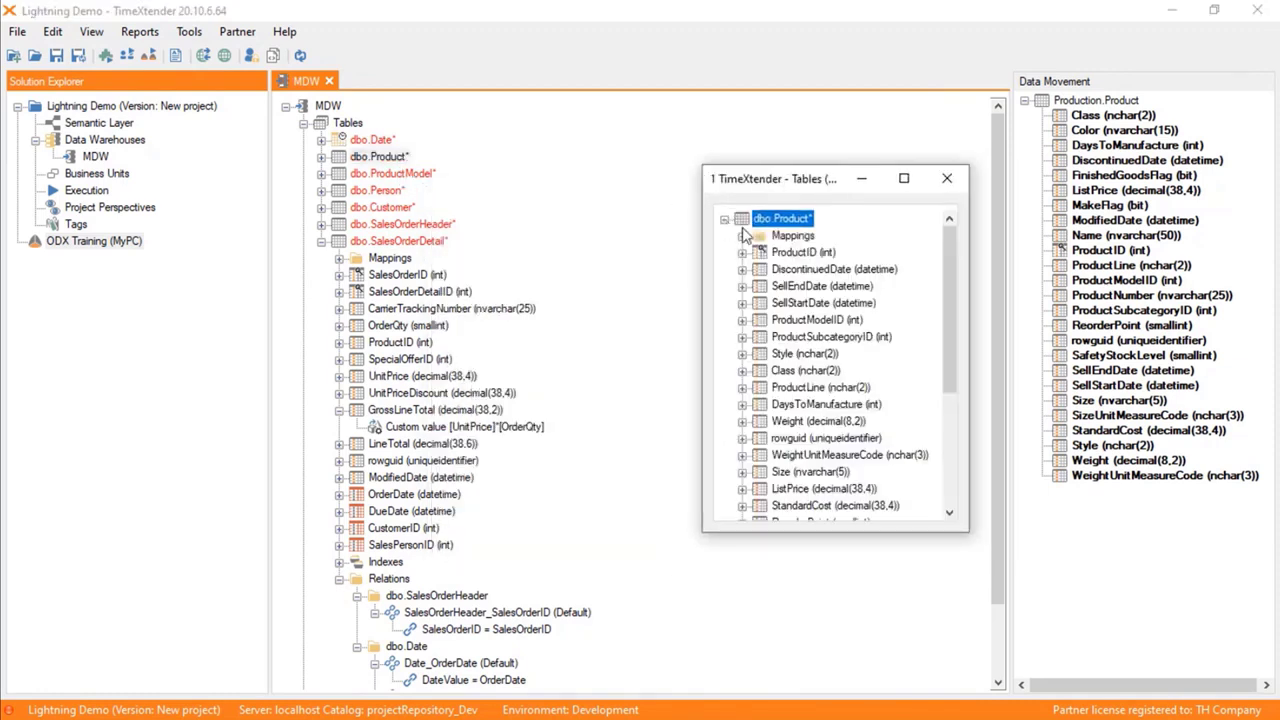
{"action": "left_click", "coordinate": [790, 256]}
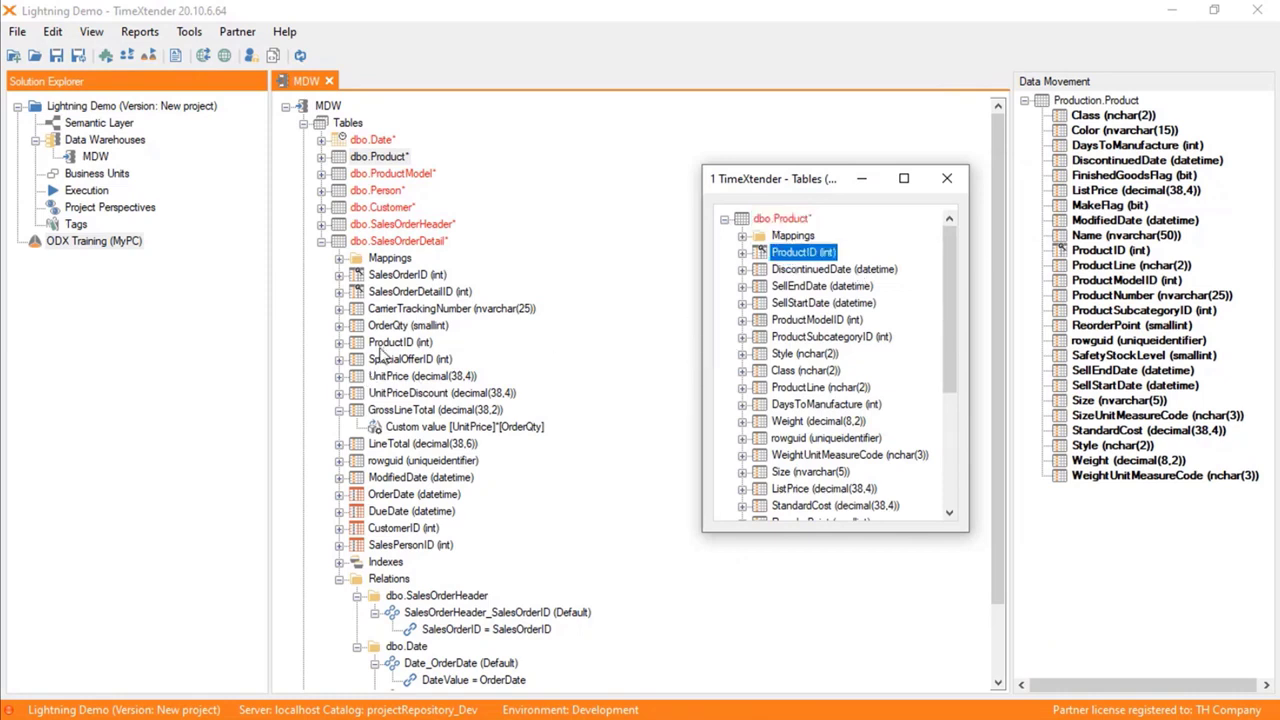
{"action": "left_click_drag", "start_coordinate": [787, 258], "coordinate": [360, 344]}
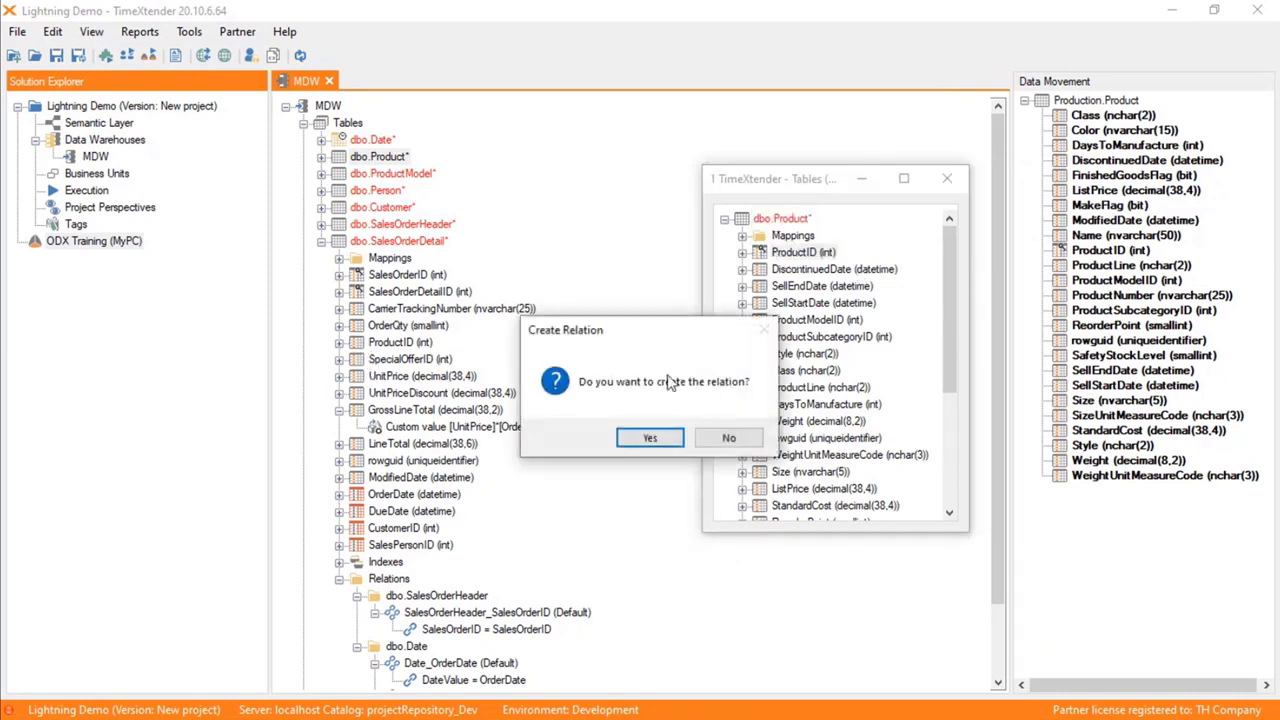
{"action": "left_click", "coordinate": [645, 442]}
{"action": "left_click", "coordinate": [946, 178]}
Step: Open the Customer table in its own window, create a relation from its CustomerID to SalesOrderDetail's CustomerID, and close the window
{"action": "left_click", "coordinate": [395, 208]}
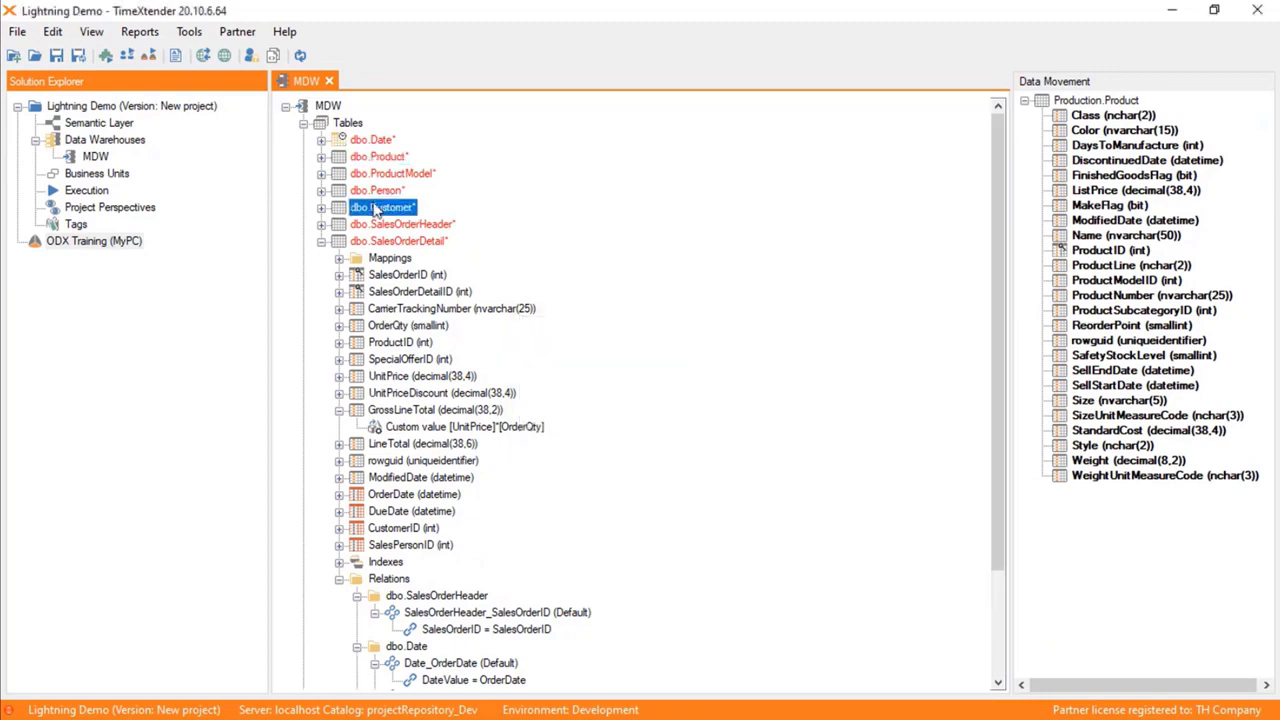
{"action": "key", "text": "space"}
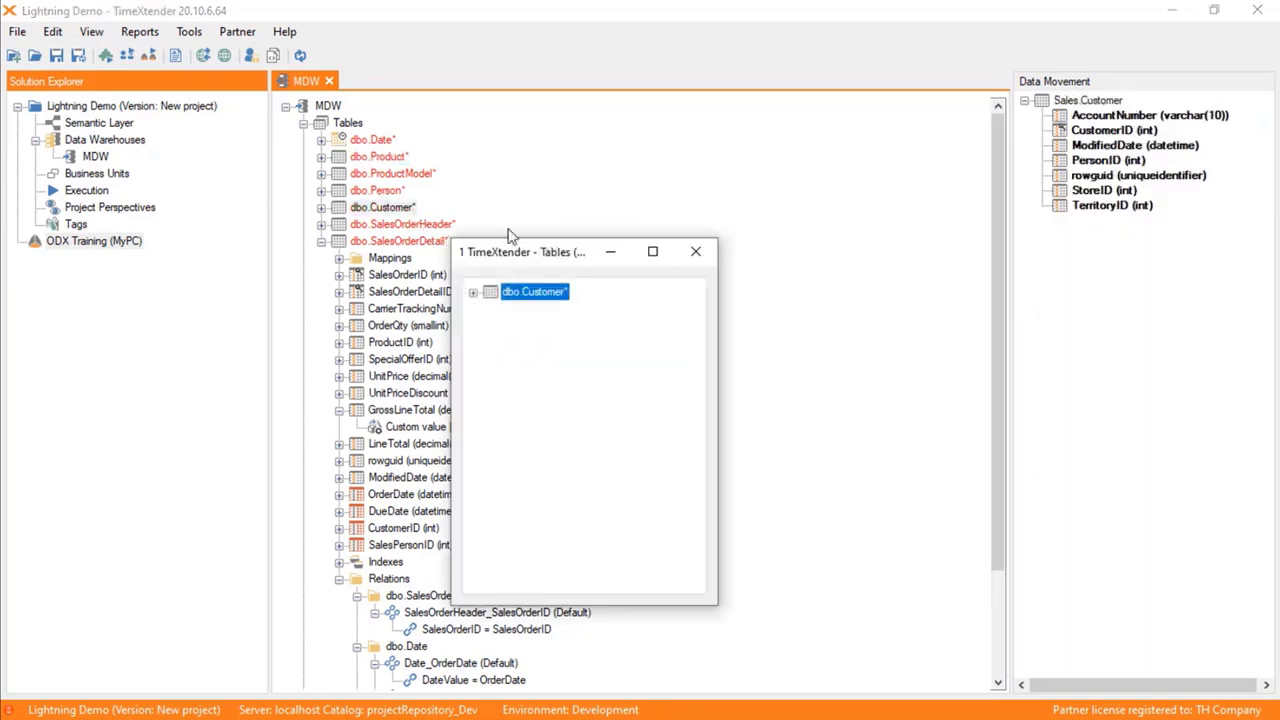
{"action": "left_click_drag", "start_coordinate": [509, 257], "coordinate": [710, 155]}
{"action": "left_click", "coordinate": [676, 191]}
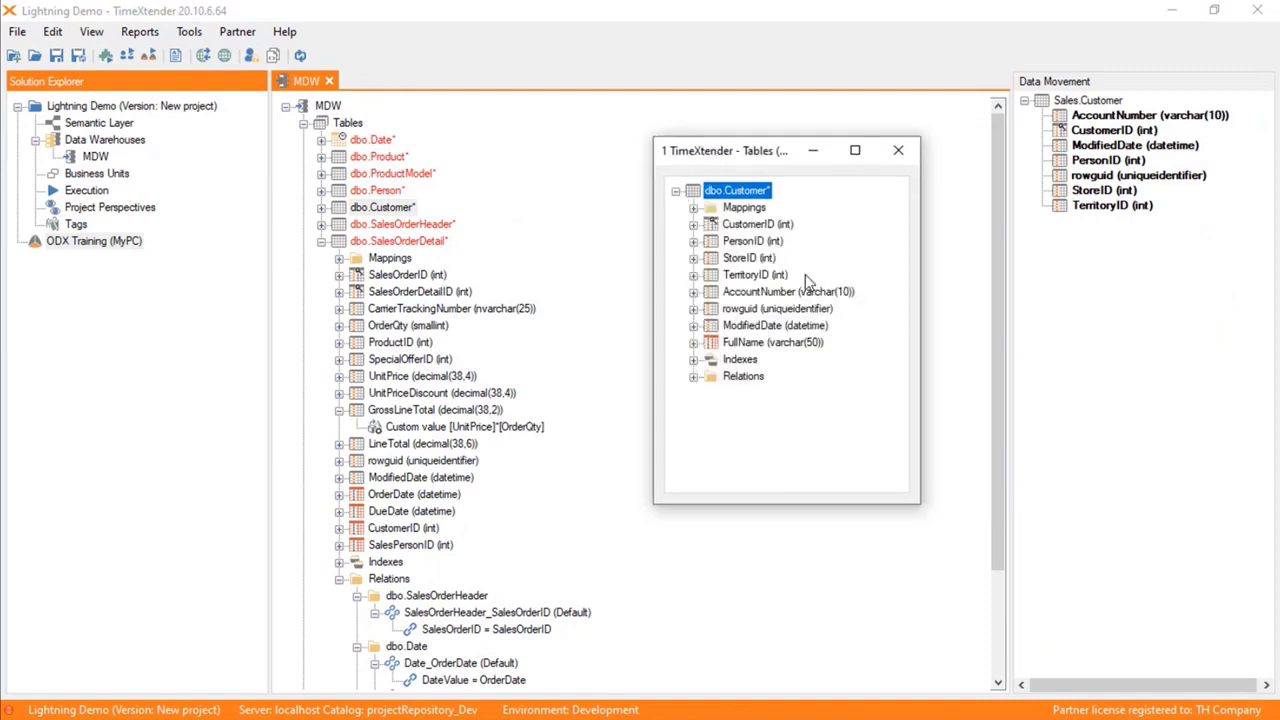
{"action": "left_click_drag", "start_coordinate": [742, 226], "coordinate": [388, 536]}
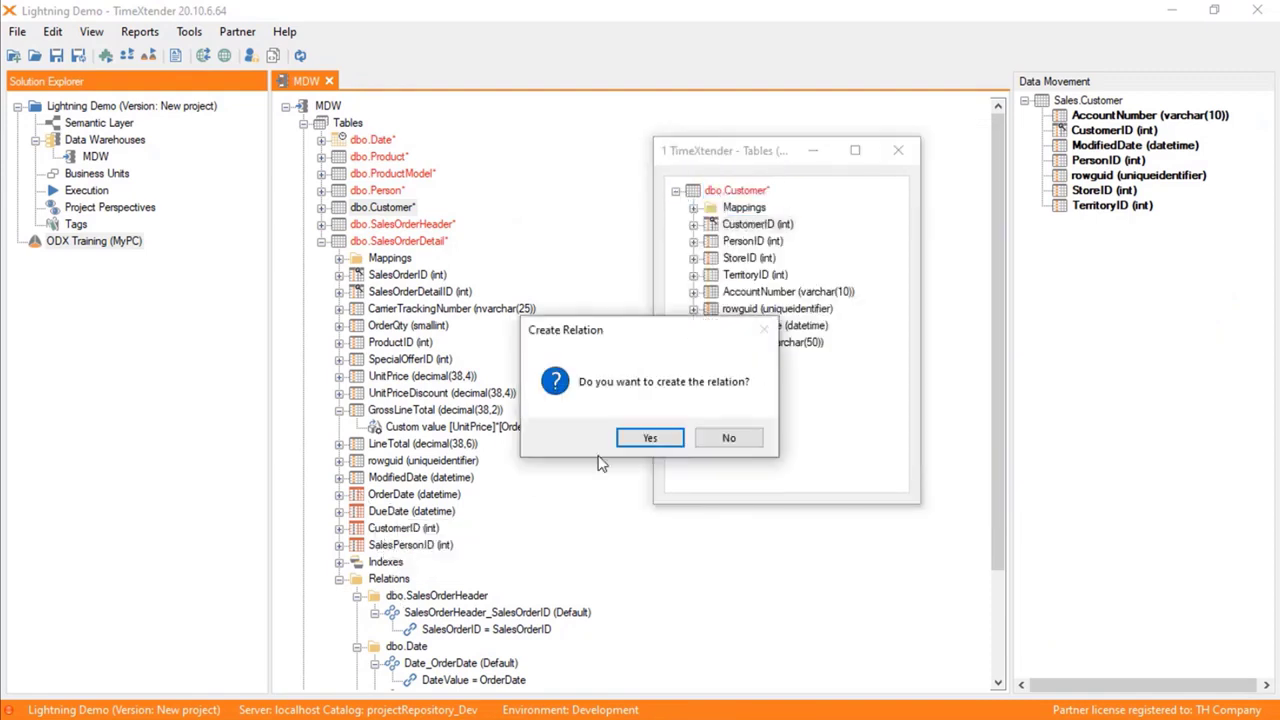
{"action": "left_click", "coordinate": [647, 440]}
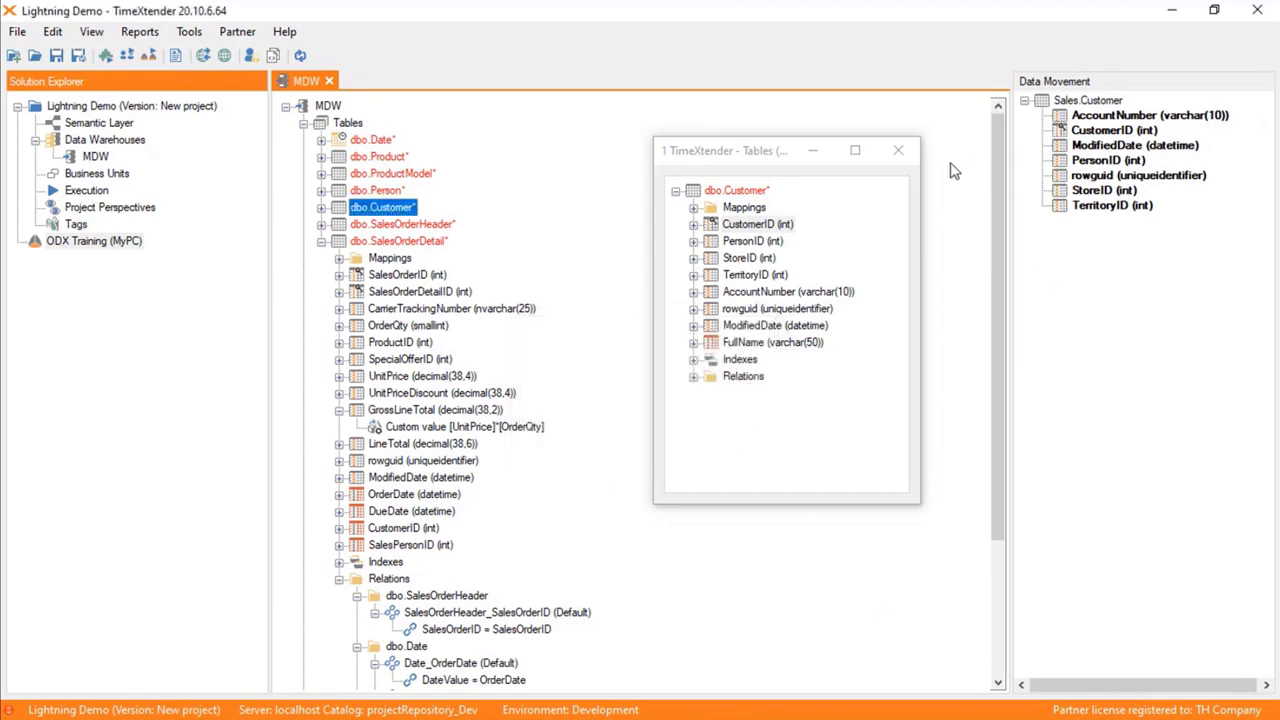
{"action": "left_click", "coordinate": [904, 149]}
{"action": "scroll", "coordinate": [534, 431], "scroll_direction": "down", "scroll_amount": 2}
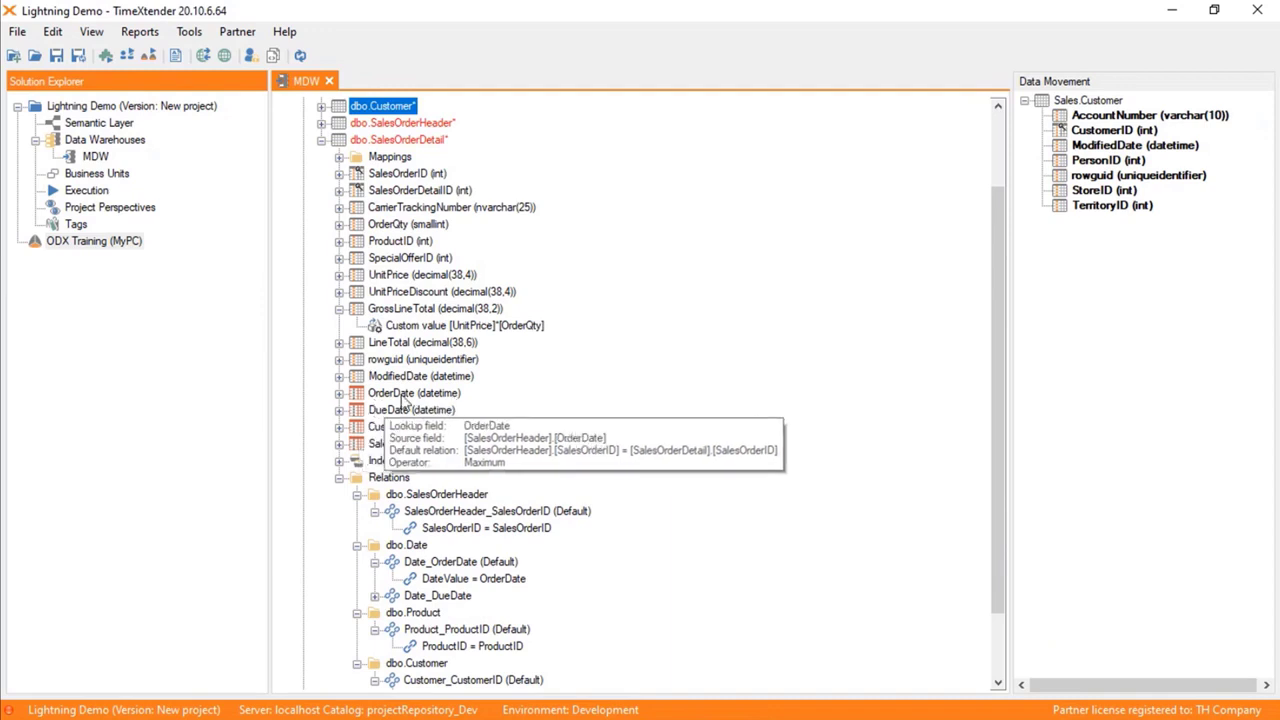
Step: Add a semantic model named Sales to the Semantic Layer with Analysis Services Tabular, Qlik and Tableau endpoint settings shown
{"action": "left_click", "coordinate": [120, 126]}
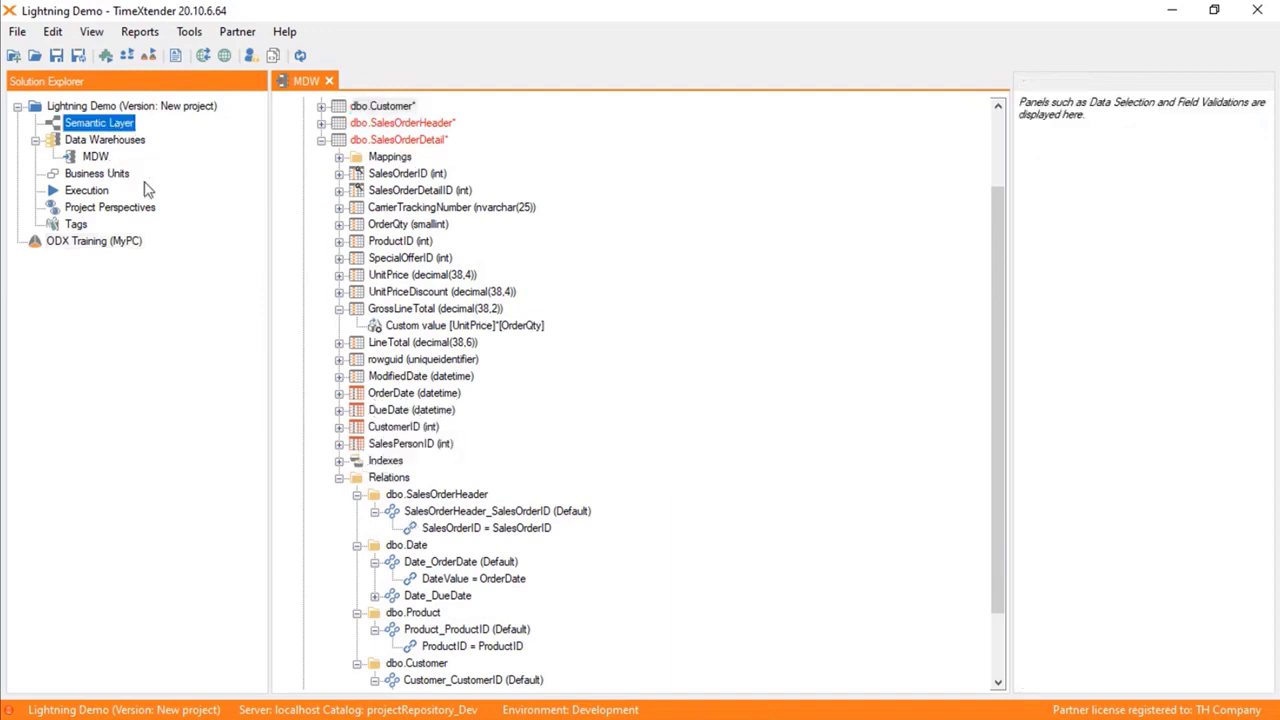
{"action": "right_click", "coordinate": [97, 141]}
{"action": "left_click", "coordinate": [104, 126]}
{"action": "right_click", "coordinate": [130, 124]}
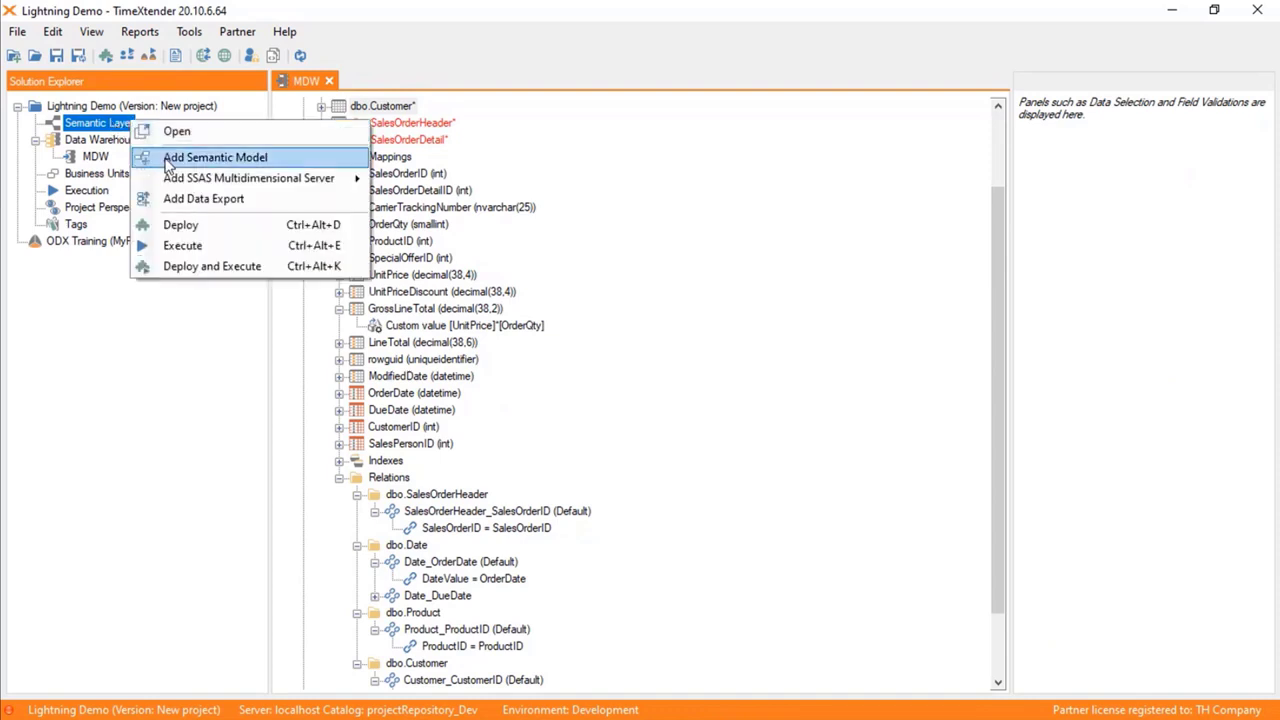
{"action": "left_click", "coordinate": [190, 157]}
{"action": "type", "text": "Sale"}
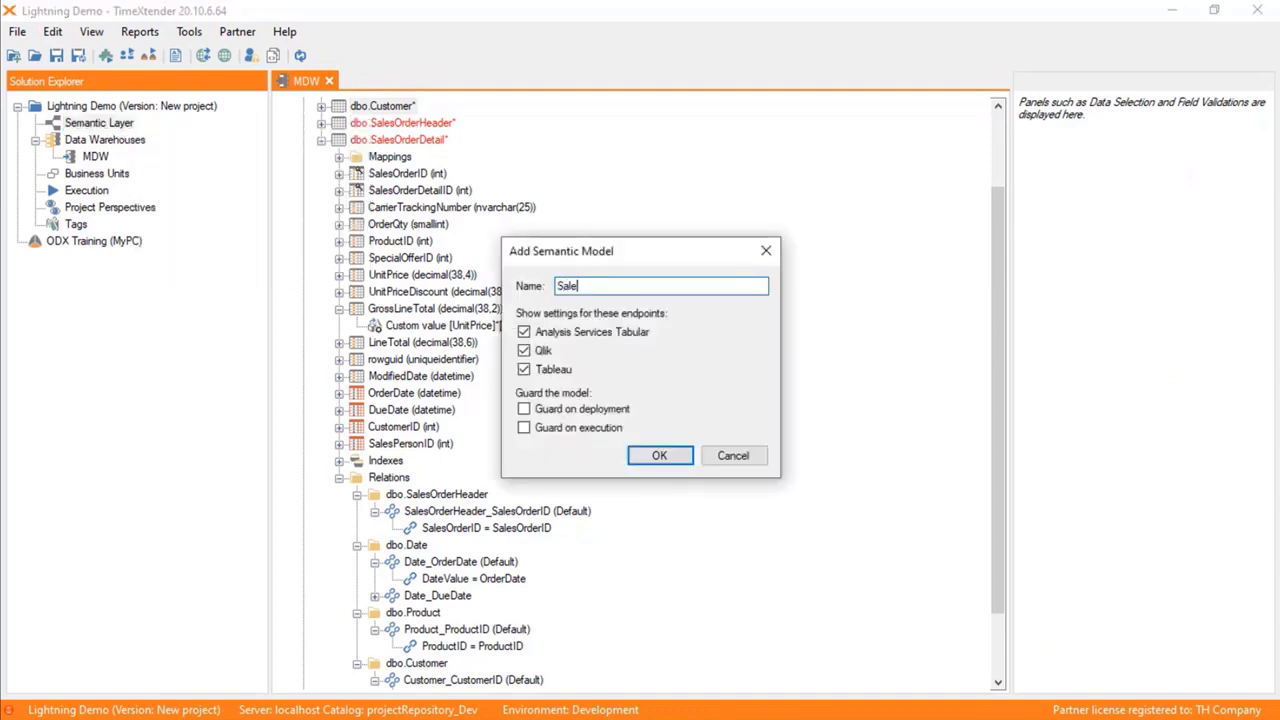
{"action": "type", "text": "s"}
{"action": "left_click", "coordinate": [658, 453]}
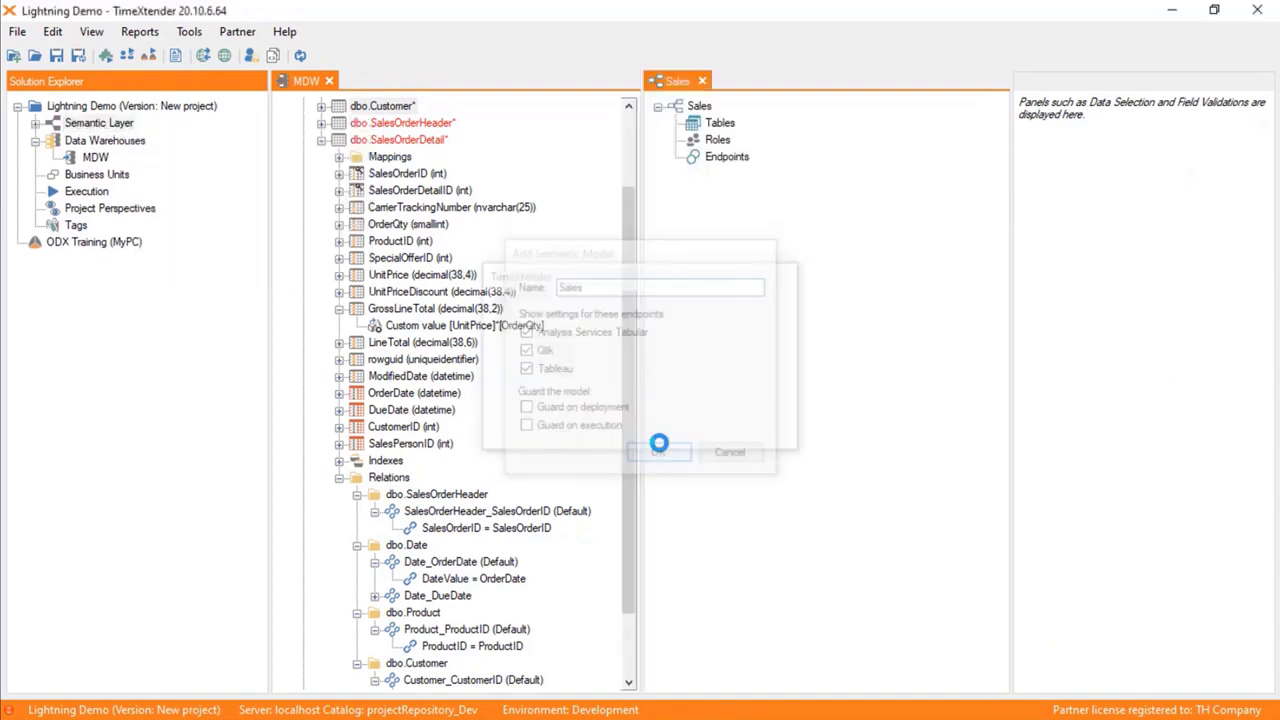
Step: Add an Analysis Services Tabular endpoint named Sales to the Sales model, with server MyPC and database Sales_20210608
{"action": "left_click", "coordinate": [728, 159]}
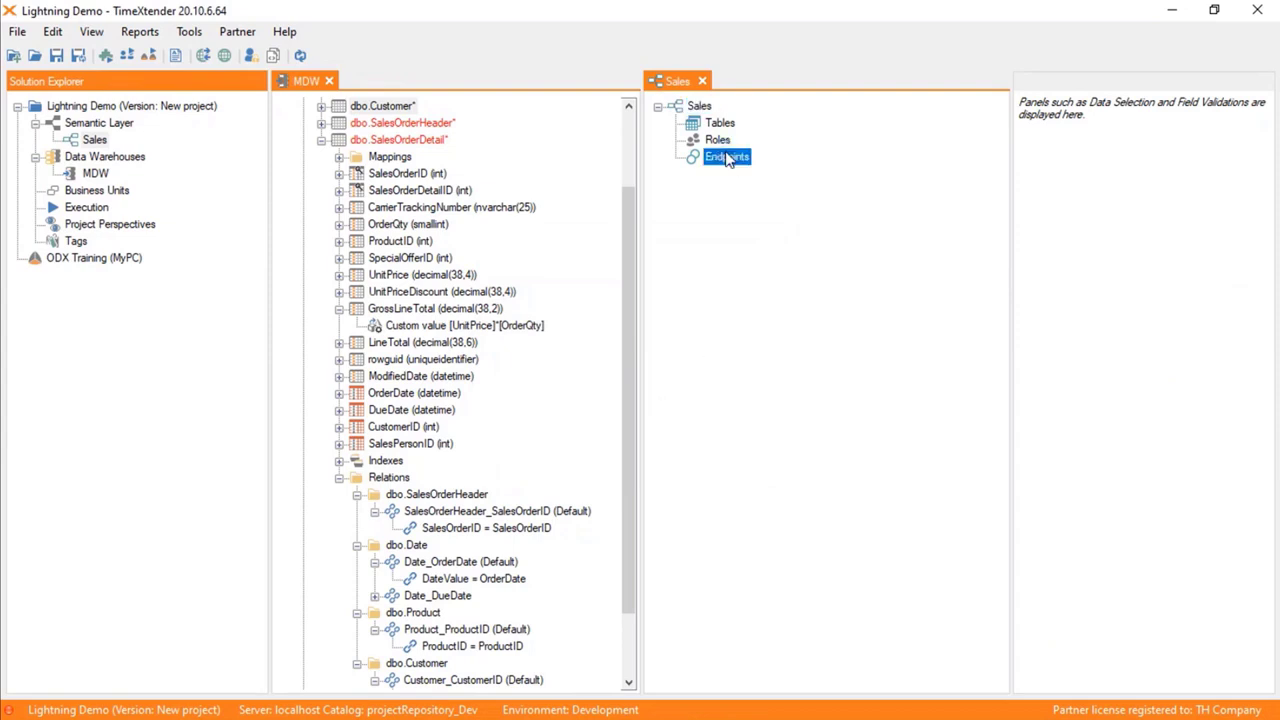
{"action": "right_click", "coordinate": [738, 163]}
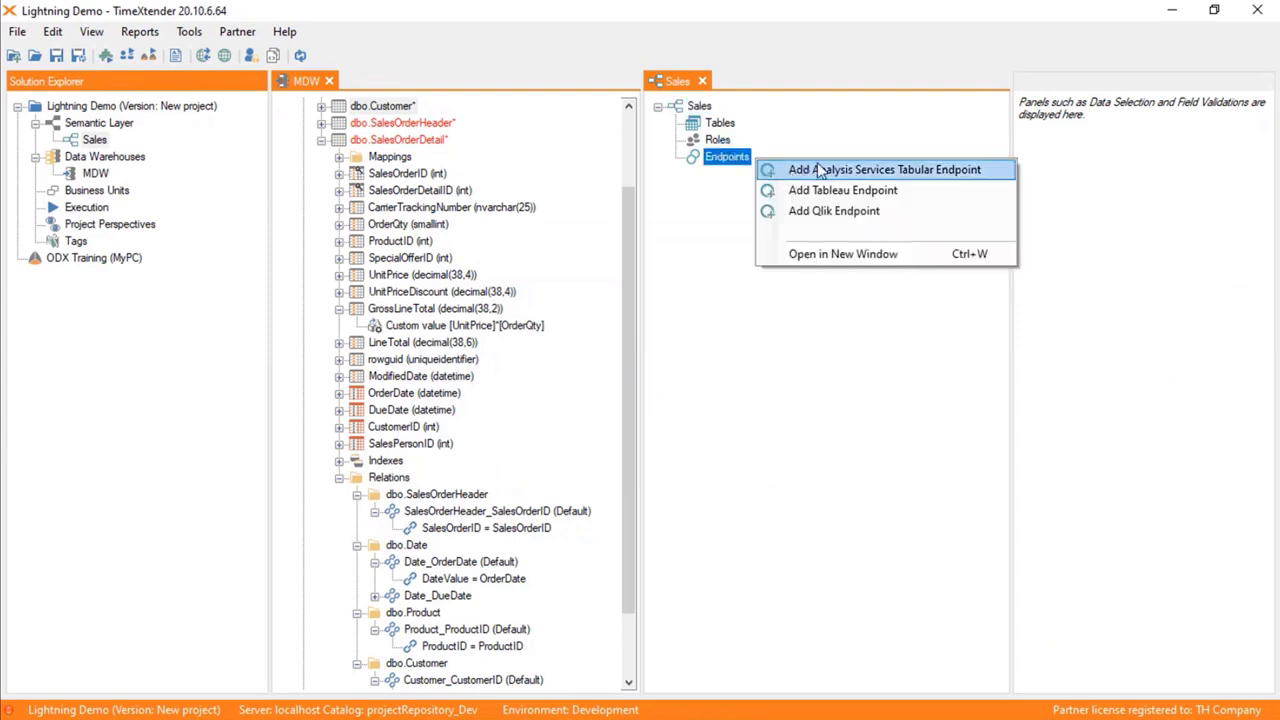
{"action": "left_click", "coordinate": [818, 172]}
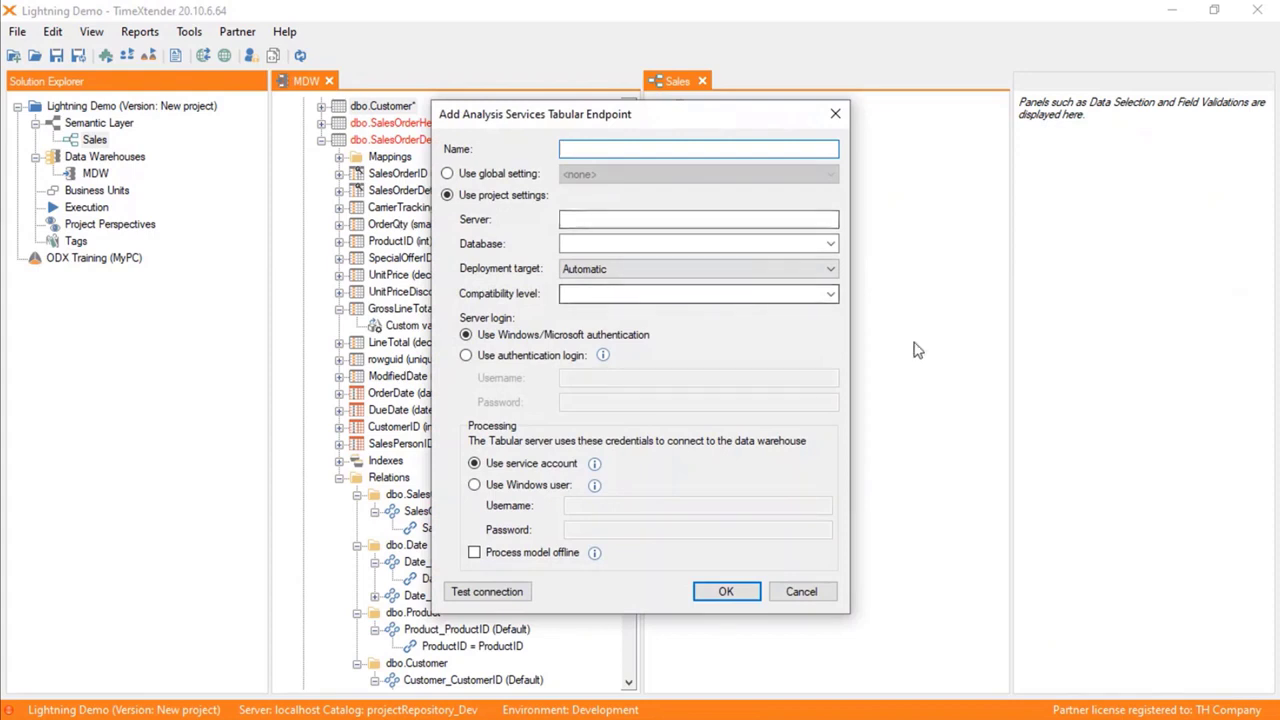
{"action": "type", "text": "Sales"}
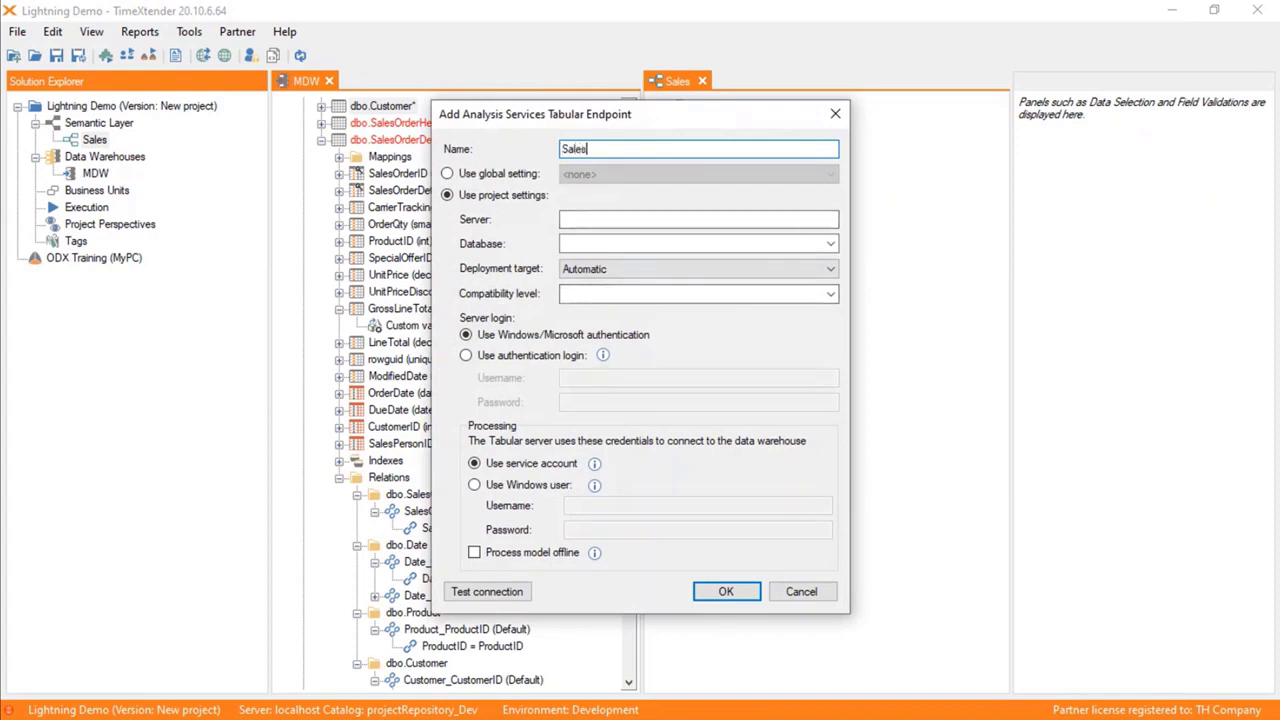
{"action": "key", "text": "Tab"}
{"action": "key", "text": "Tab"}
{"action": "type", "text": "MyPC"}
{"action": "key", "text": "Tab"}
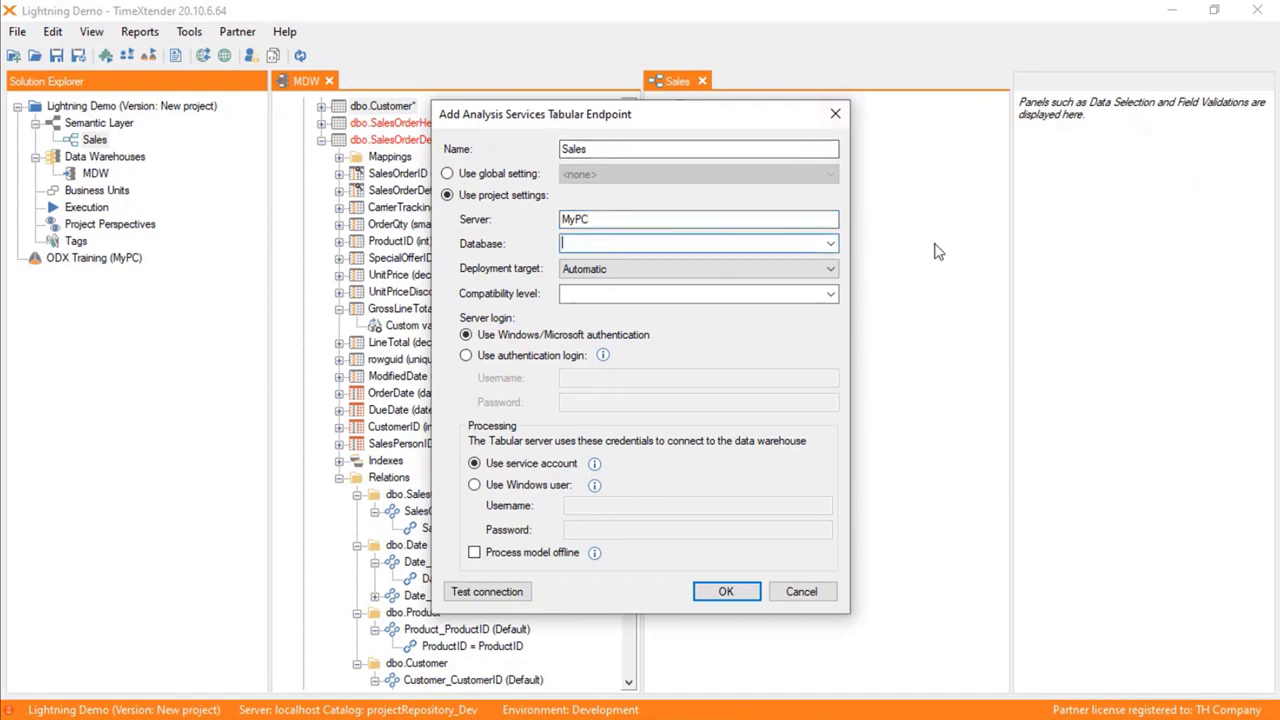
{"action": "type", "text": "Sales_20210608"}
Step: Test the Tabular endpoint's connection, save the endpoint and expand the model's Endpoints node
{"action": "left_click", "coordinate": [450, 591]}
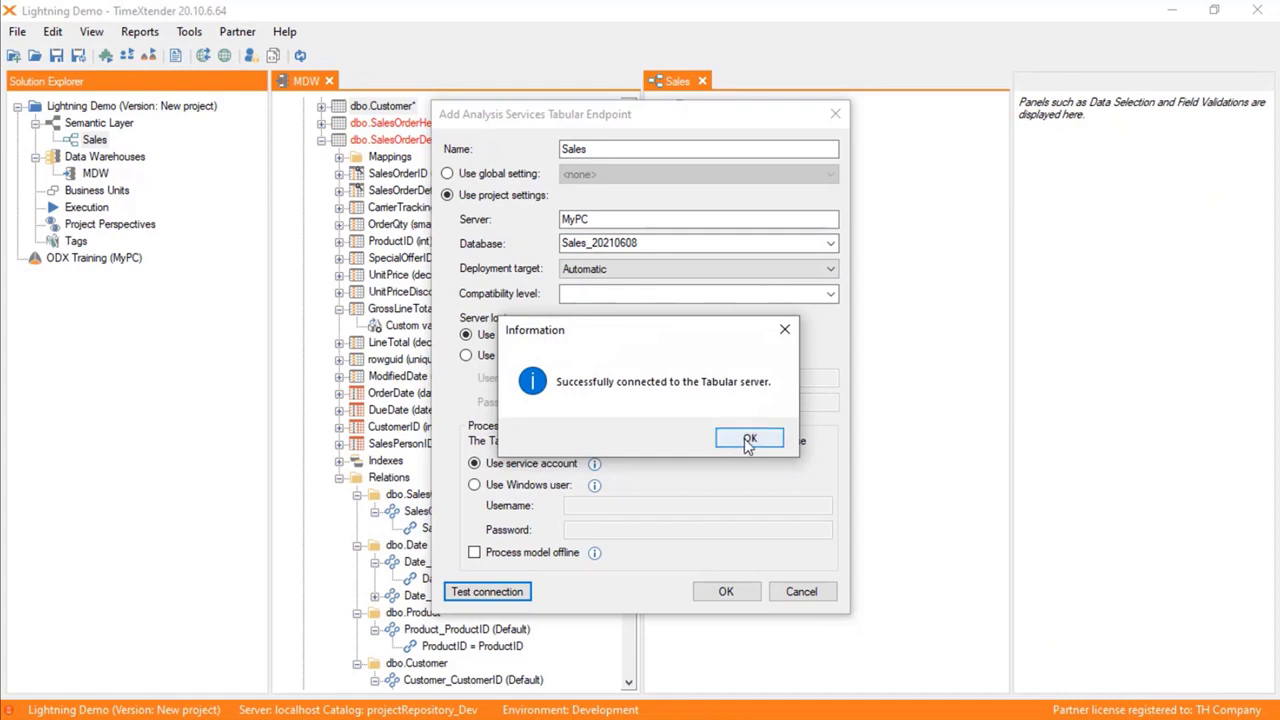
{"action": "left_click", "coordinate": [748, 441]}
{"action": "left_click", "coordinate": [724, 591]}
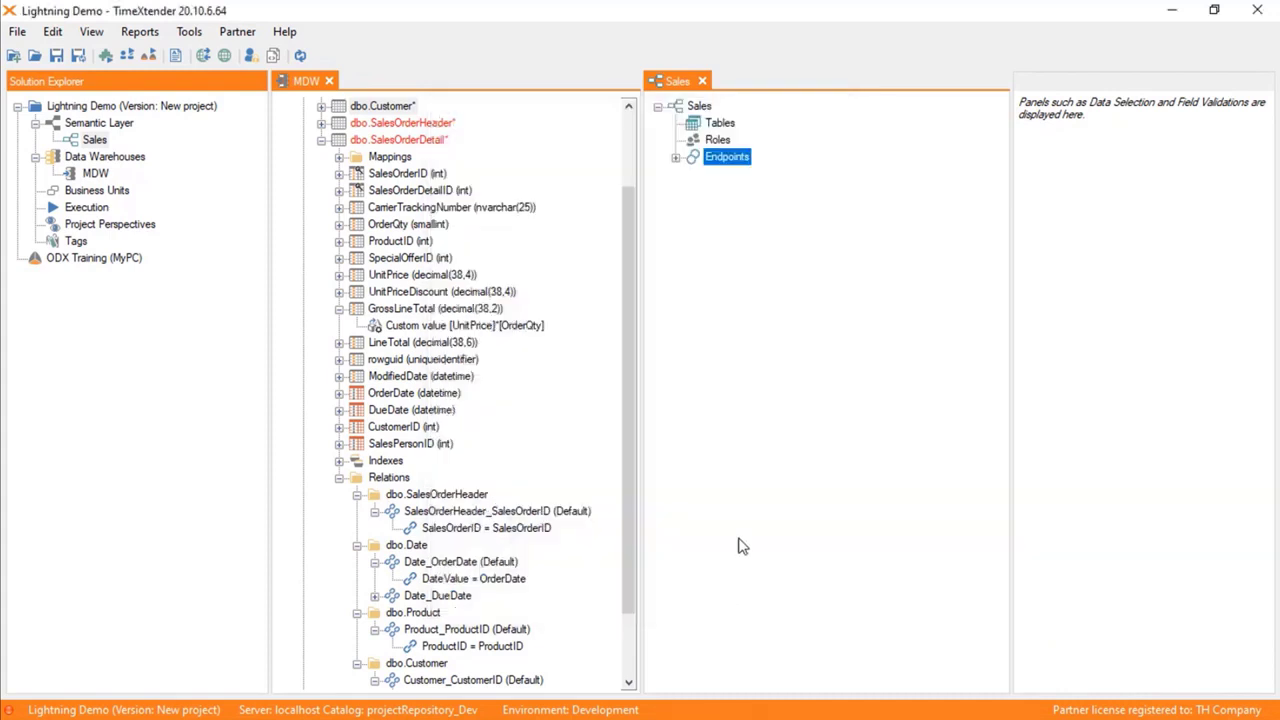
{"action": "left_click", "coordinate": [676, 157]}
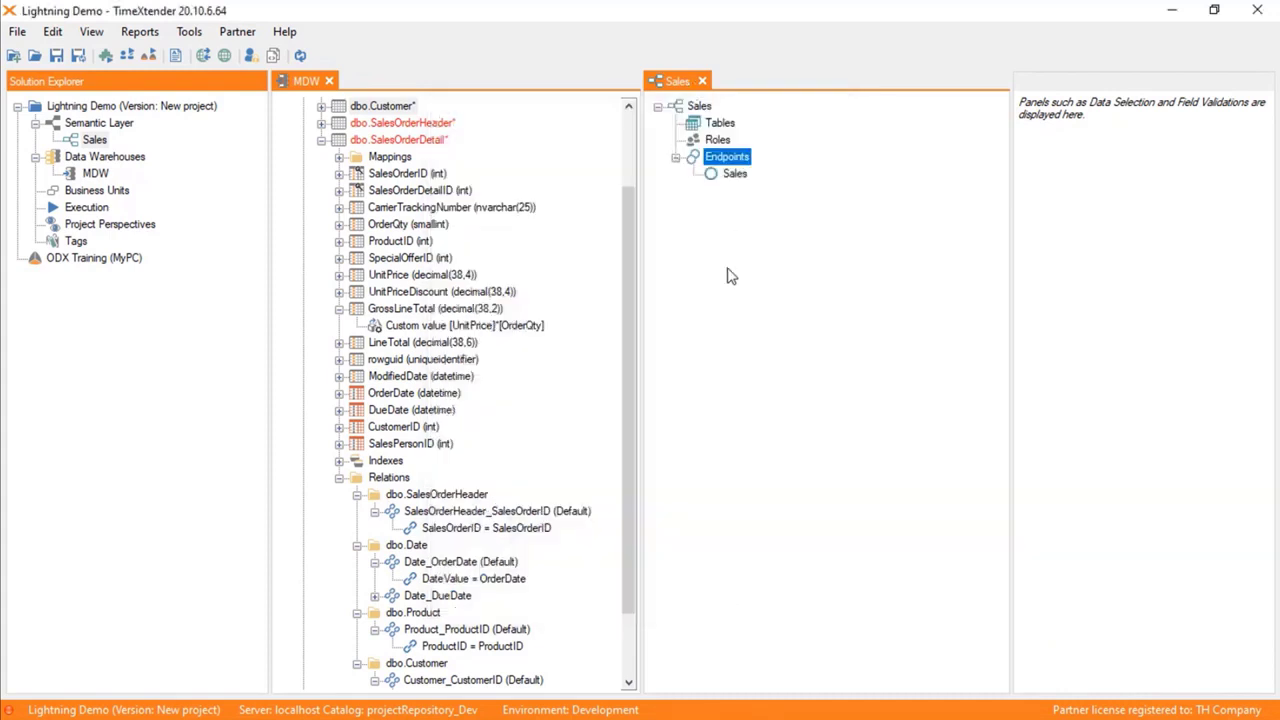
Step: Start adding the MDW Date table to the Sales model as a semantic table named OrderDate, including DateValue and DisplayDate
{"action": "left_click", "coordinate": [321, 140]}
{"action": "left_click_drag", "start_coordinate": [345, 145], "coordinate": [688, 140]}
{"action": "left_click_drag", "start_coordinate": [711, 127], "coordinate": [715, 126]}
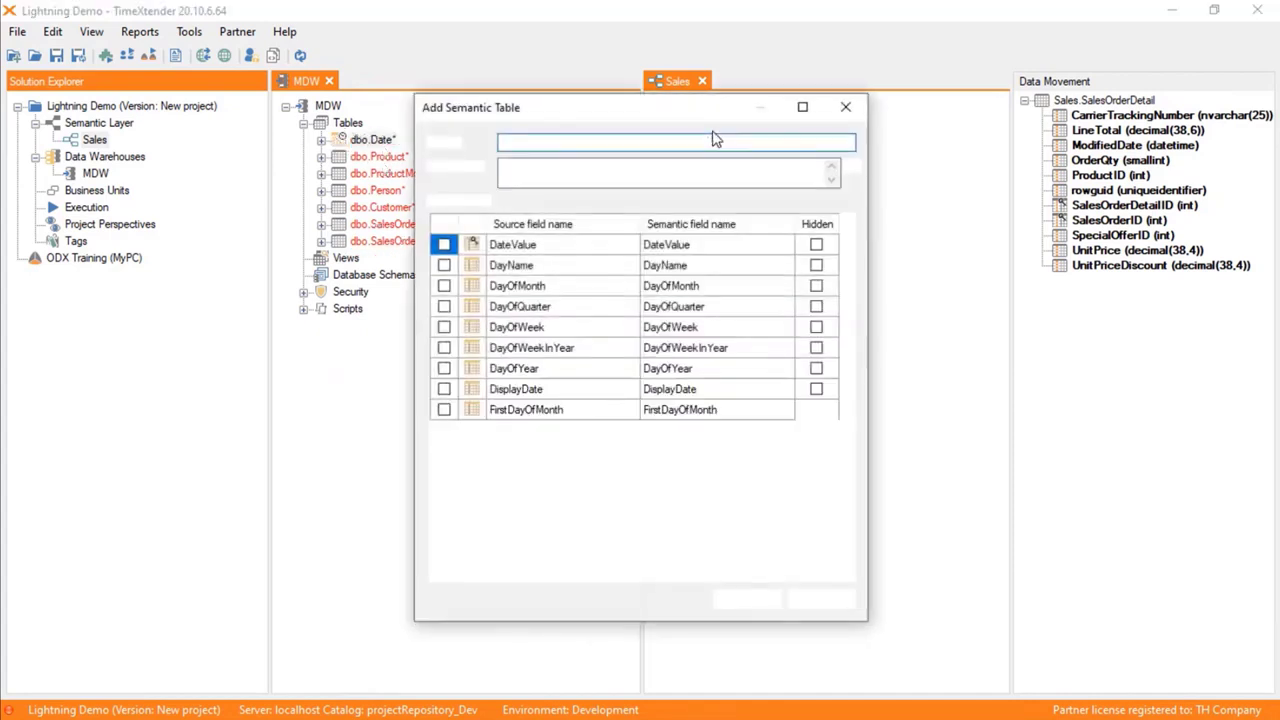
{"action": "type", "text": "Or"}
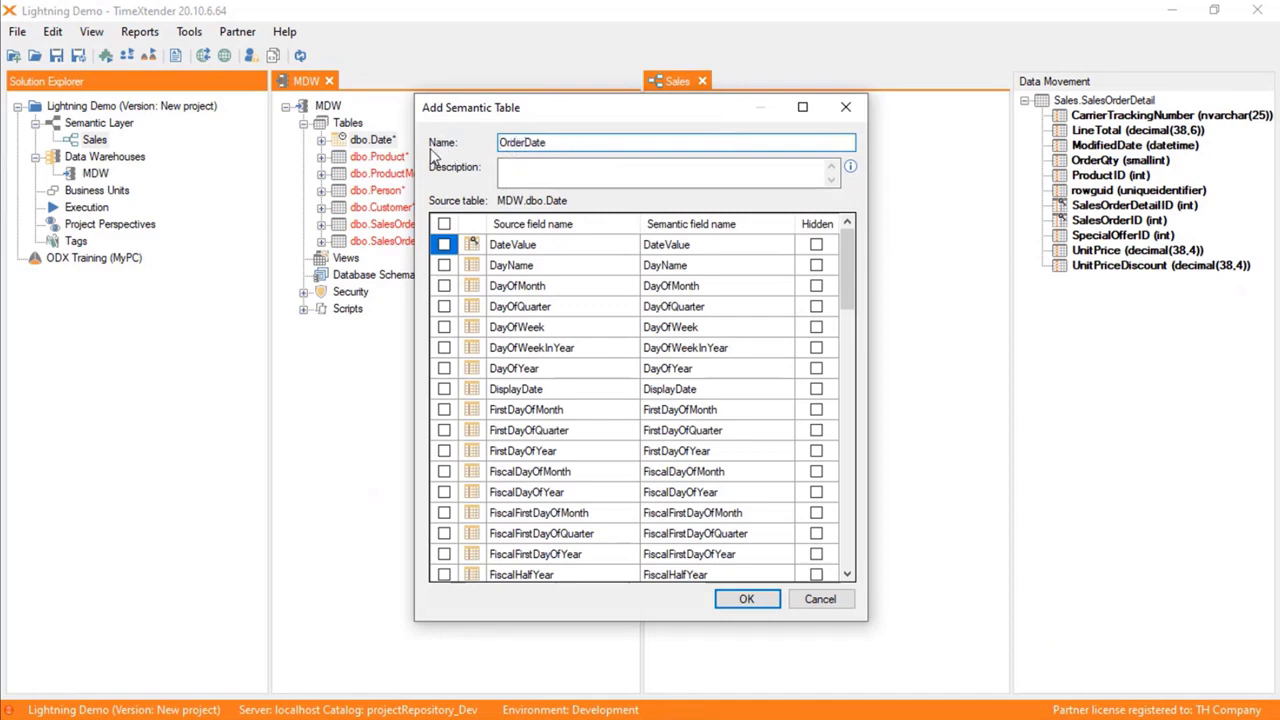
{"action": "type", "text": "der"}
{"action": "left_click", "coordinate": [443, 245]}
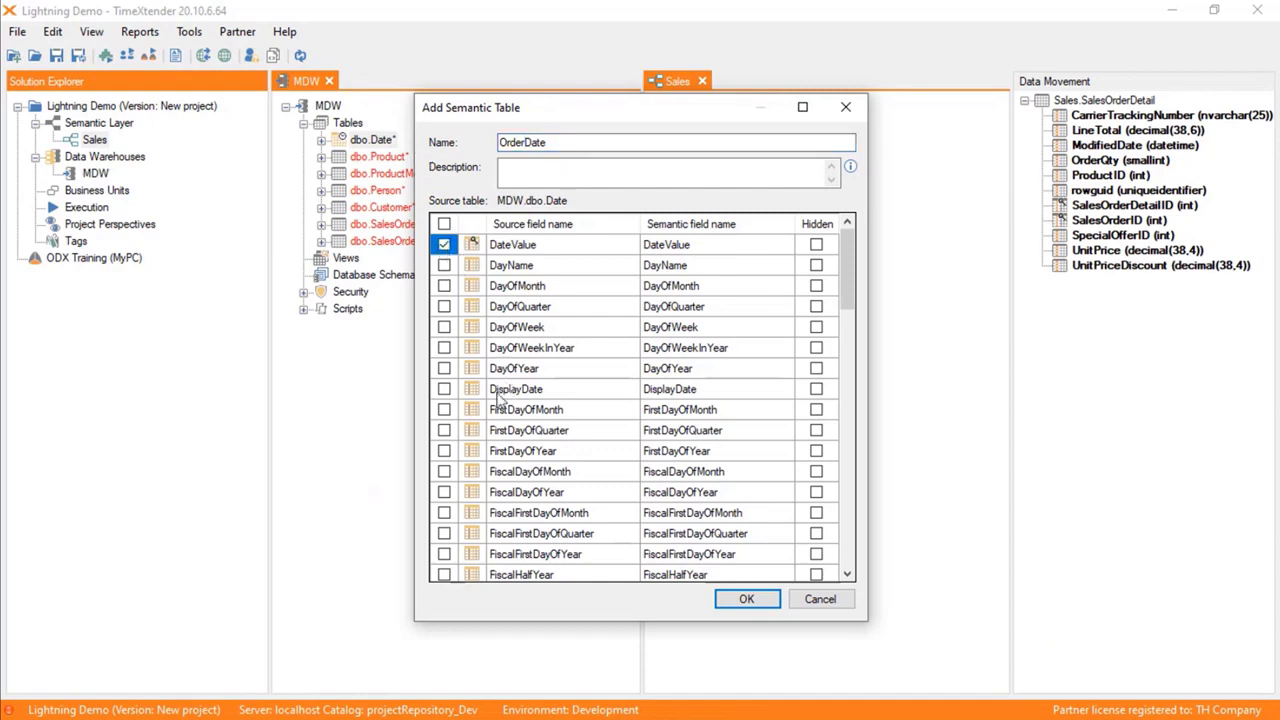
{"action": "left_click", "coordinate": [443, 389]}
Step: Include FiscalMonthName, FiscalYearName and FiscalYearQuarterName in the OrderDate semantic table and save it
{"action": "left_click_drag", "start_coordinate": [848, 287], "coordinate": [855, 335]}
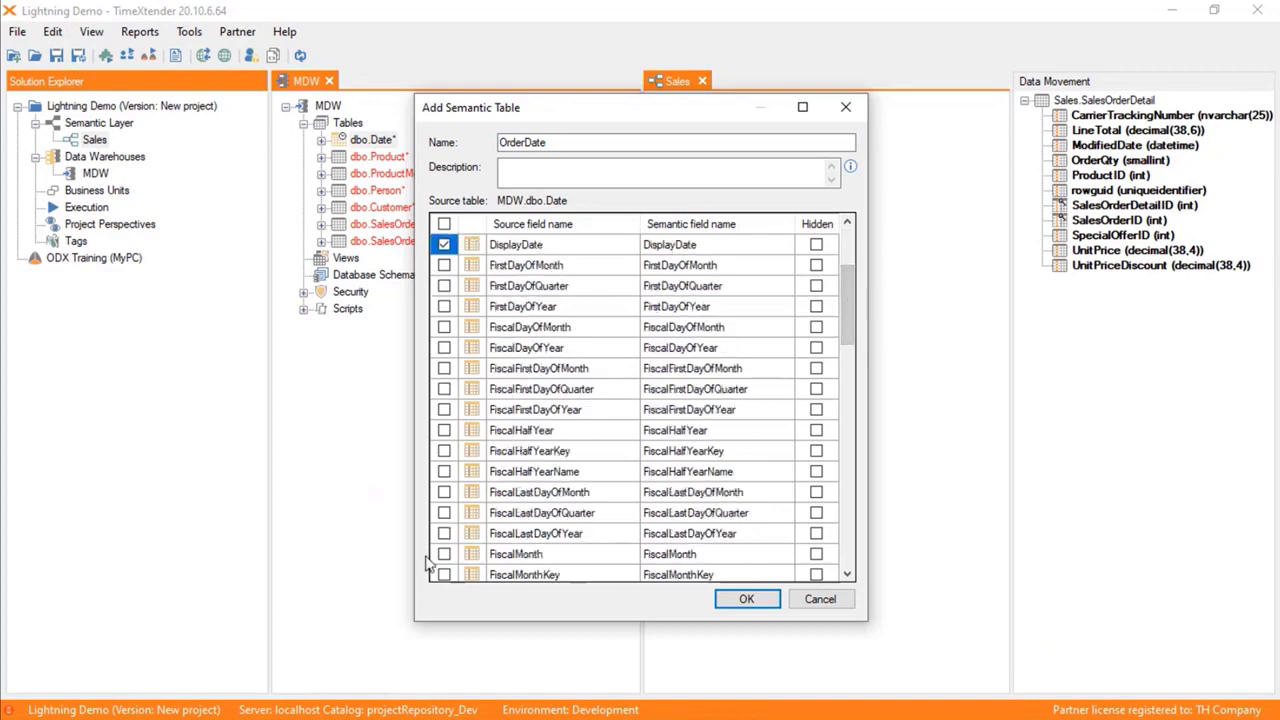
{"action": "scroll", "coordinate": [630, 485], "scroll_direction": "down", "scroll_amount": 3}
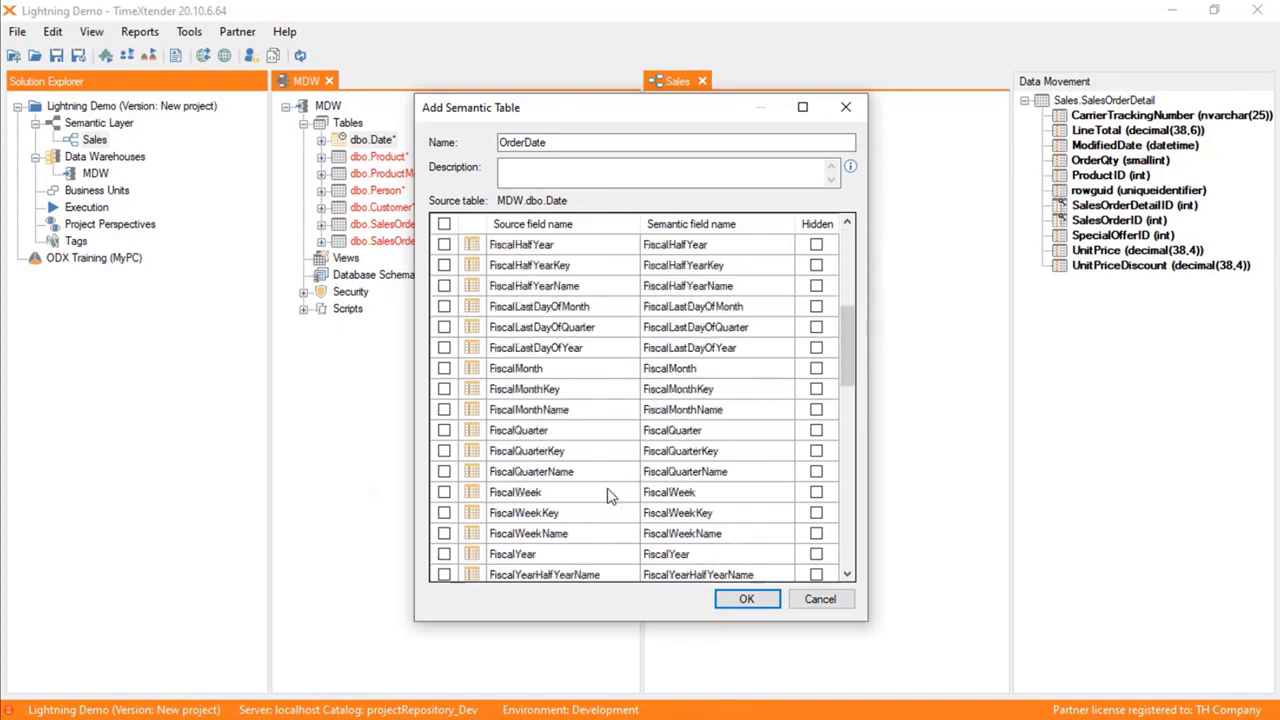
{"action": "left_click", "coordinate": [443, 409]}
{"action": "scroll", "coordinate": [556, 525], "scroll_direction": "down", "scroll_amount": 2}
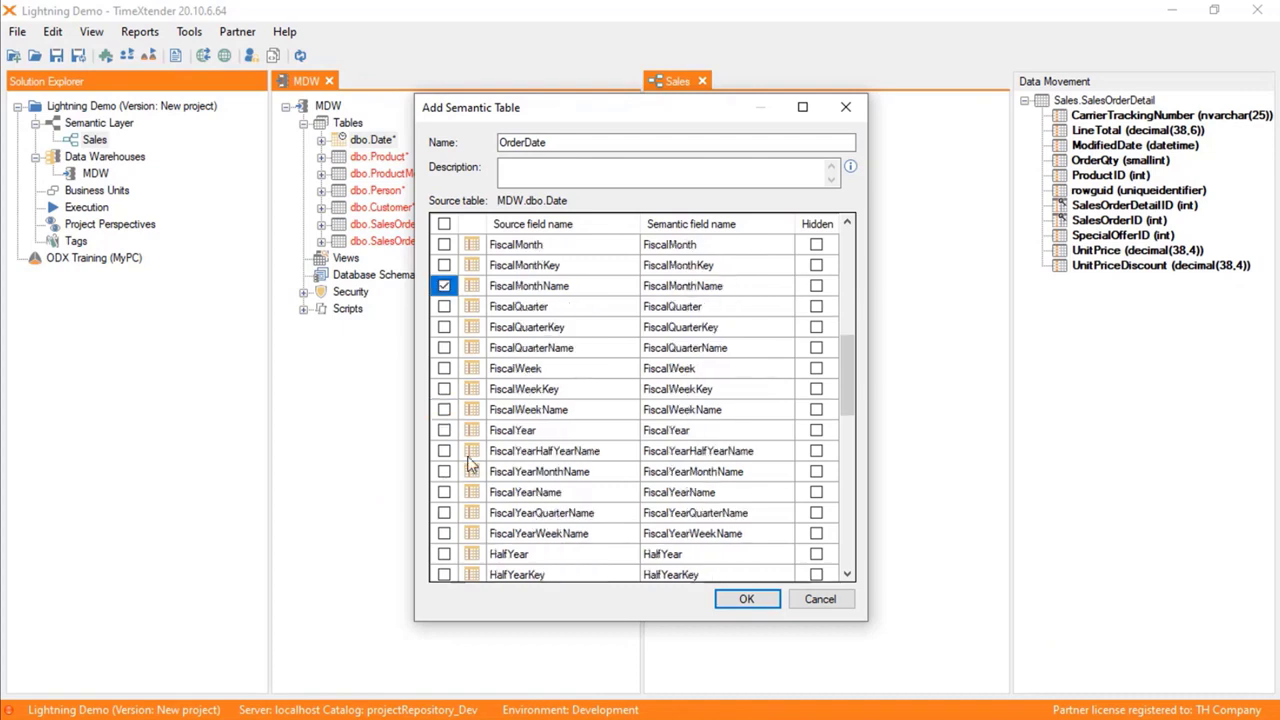
{"action": "left_click", "coordinate": [444, 493]}
{"action": "left_click", "coordinate": [444, 513]}
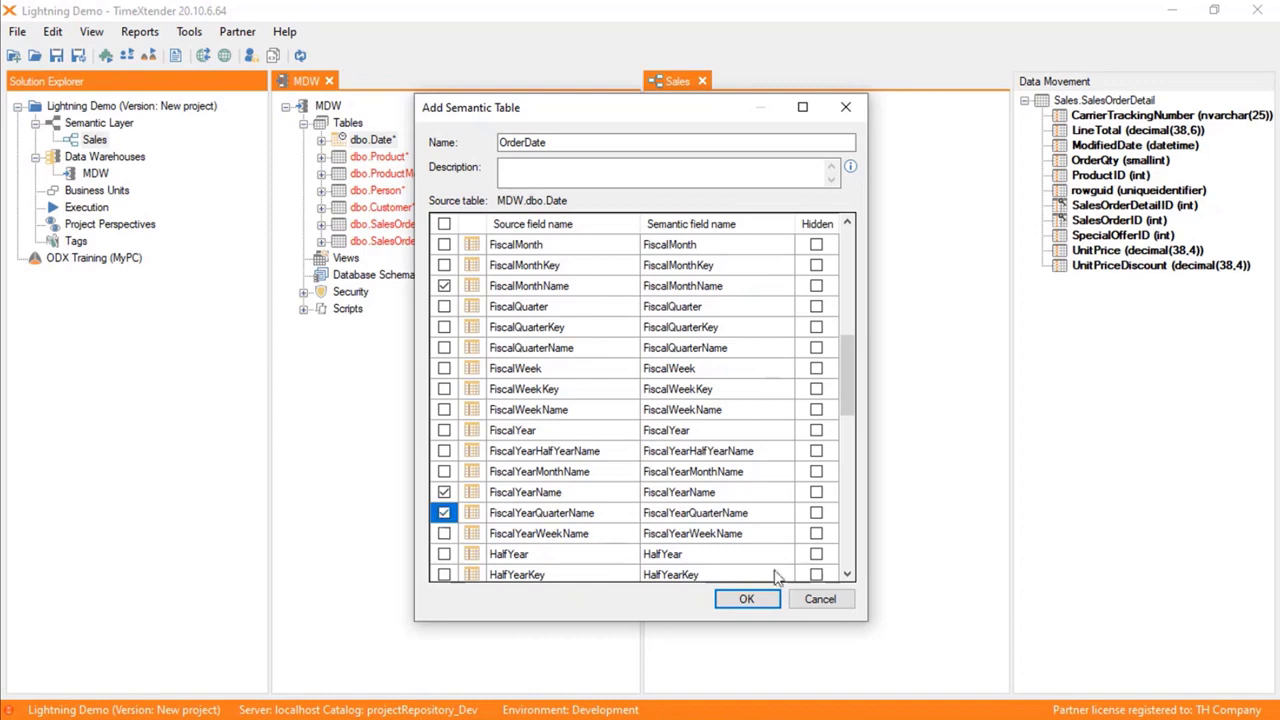
{"action": "left_click", "coordinate": [747, 600]}
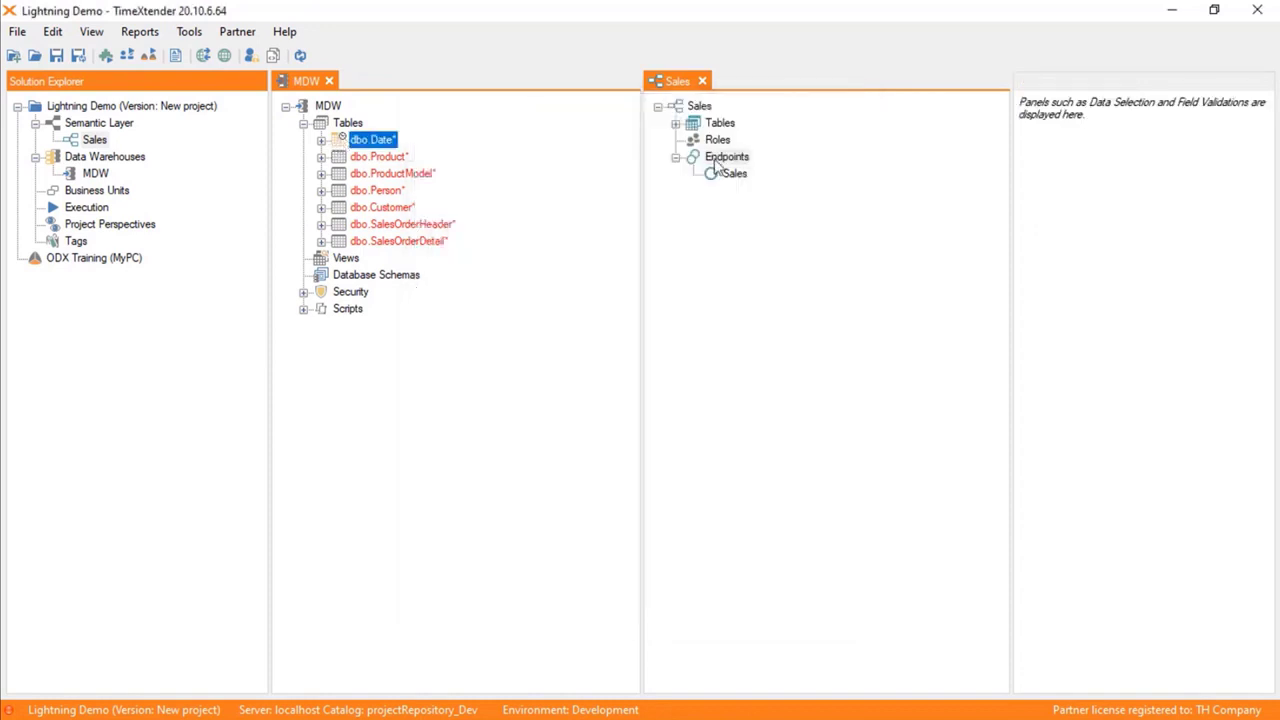
Step: Add the Date table again as semantic table DueDate with DateValue, DisplayDate, FiscalMonthName, FiscalYearName and FiscalYearQuarterName
{"action": "left_click", "coordinate": [676, 124]}
{"action": "left_click_drag", "start_coordinate": [370, 140], "coordinate": [720, 124]}
{"action": "key", "text": "Home"}
{"action": "type", "text": "Due"}
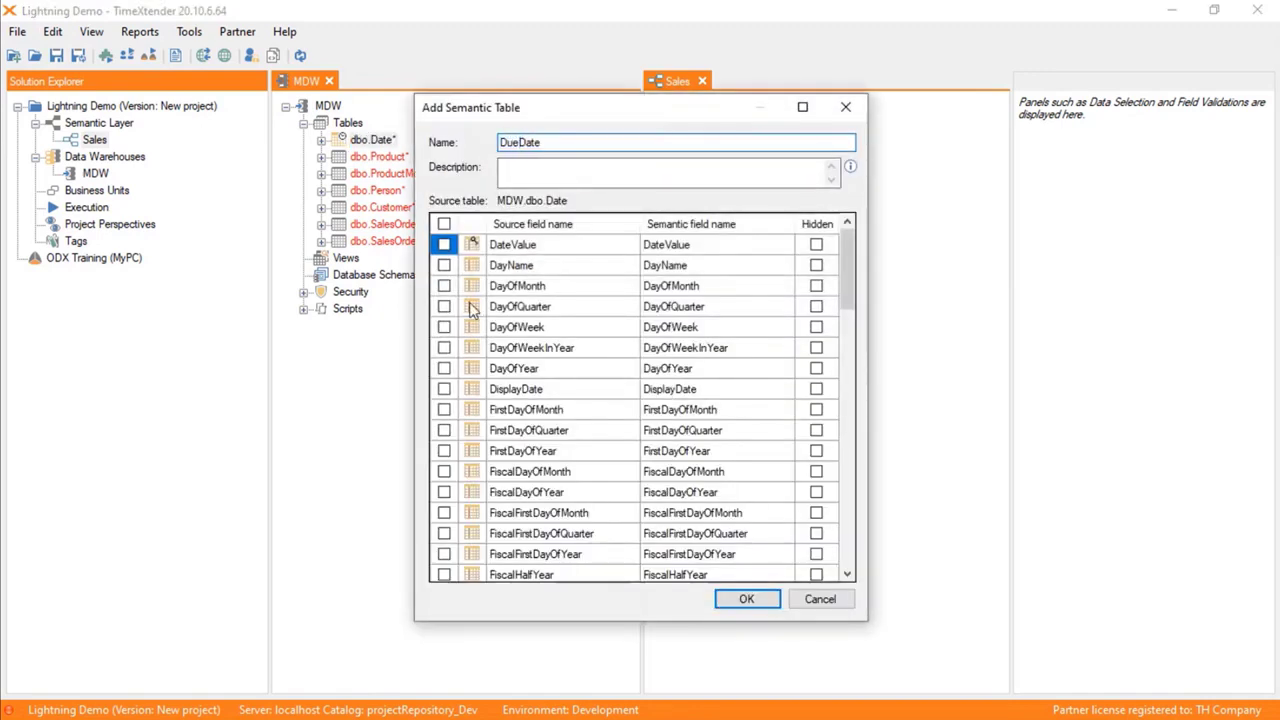
{"action": "left_click", "coordinate": [444, 245]}
{"action": "left_click", "coordinate": [444, 389]}
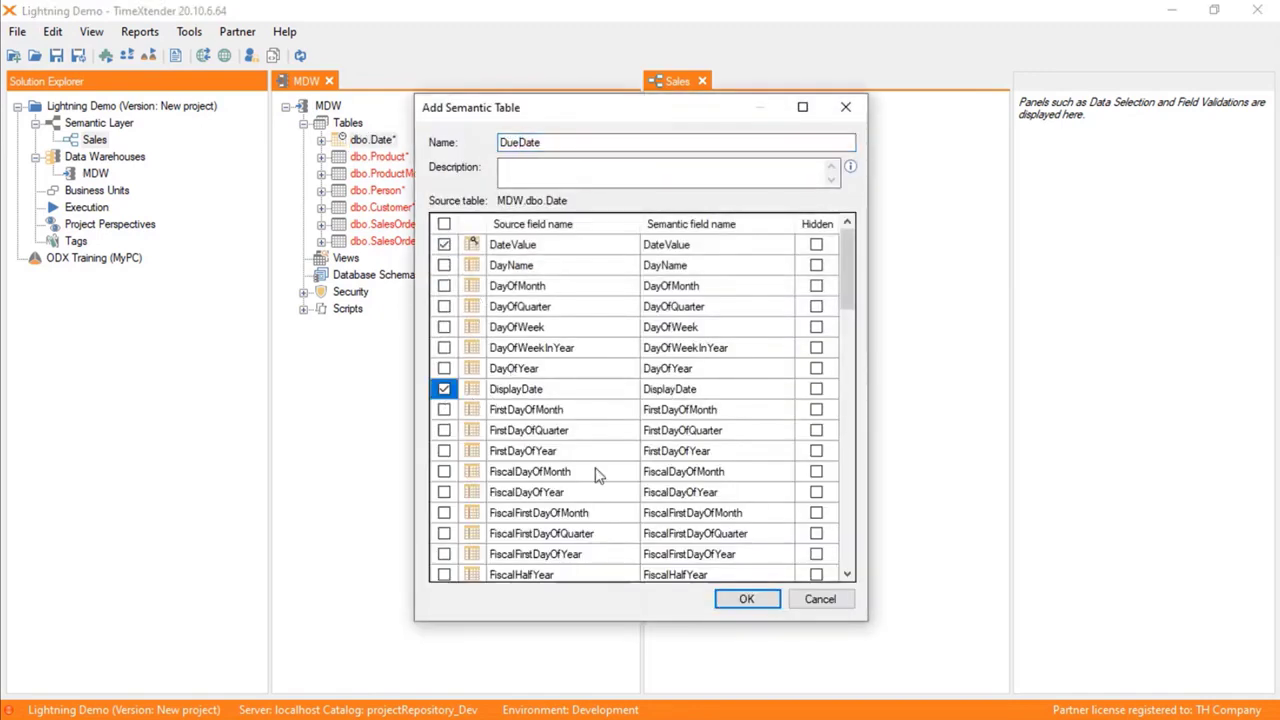
{"action": "scroll", "coordinate": [600, 470], "scroll_direction": "down", "scroll_amount": 5}
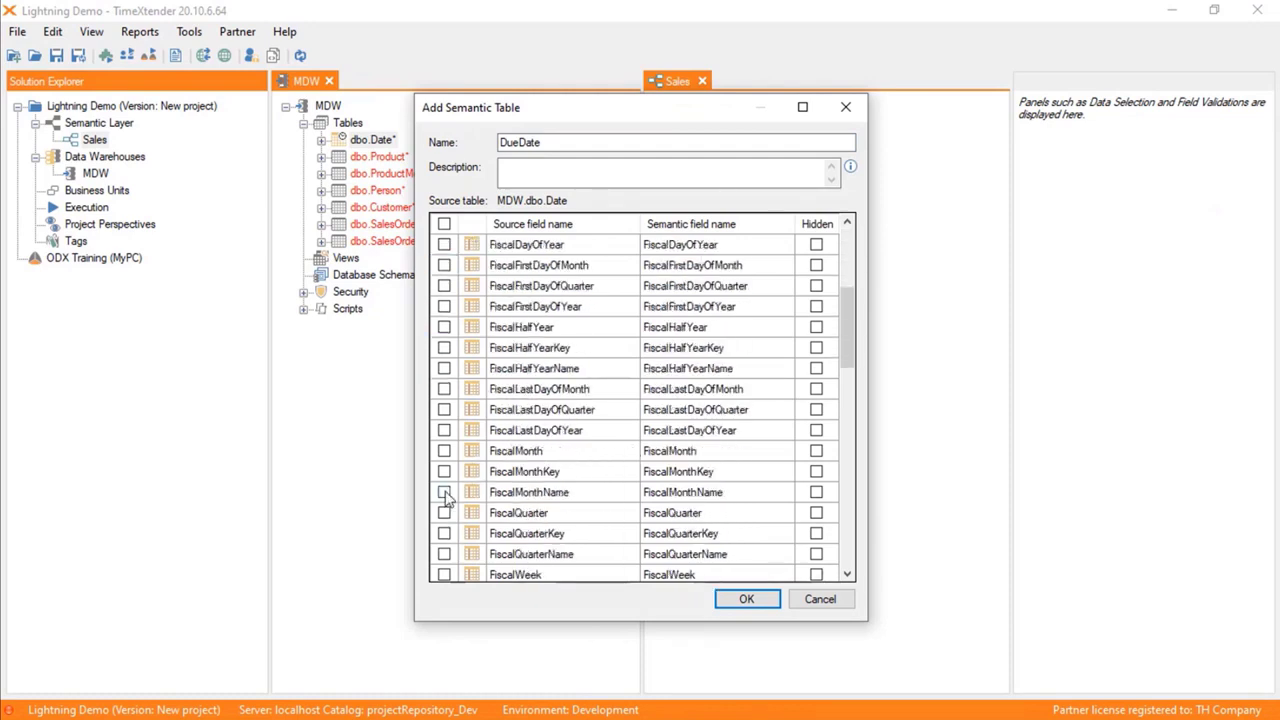
{"action": "left_click", "coordinate": [444, 492]}
{"action": "scroll", "coordinate": [630, 480], "scroll_direction": "down", "scroll_amount": 4}
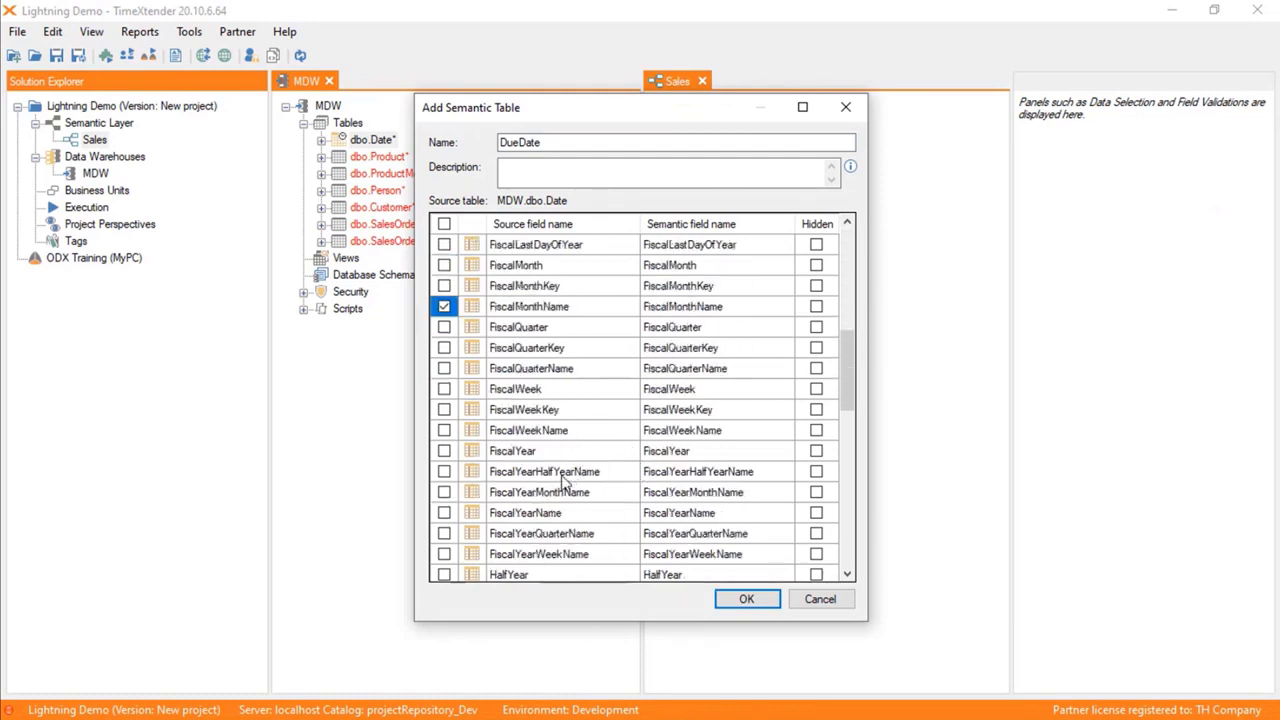
{"action": "left_click", "coordinate": [444, 451]}
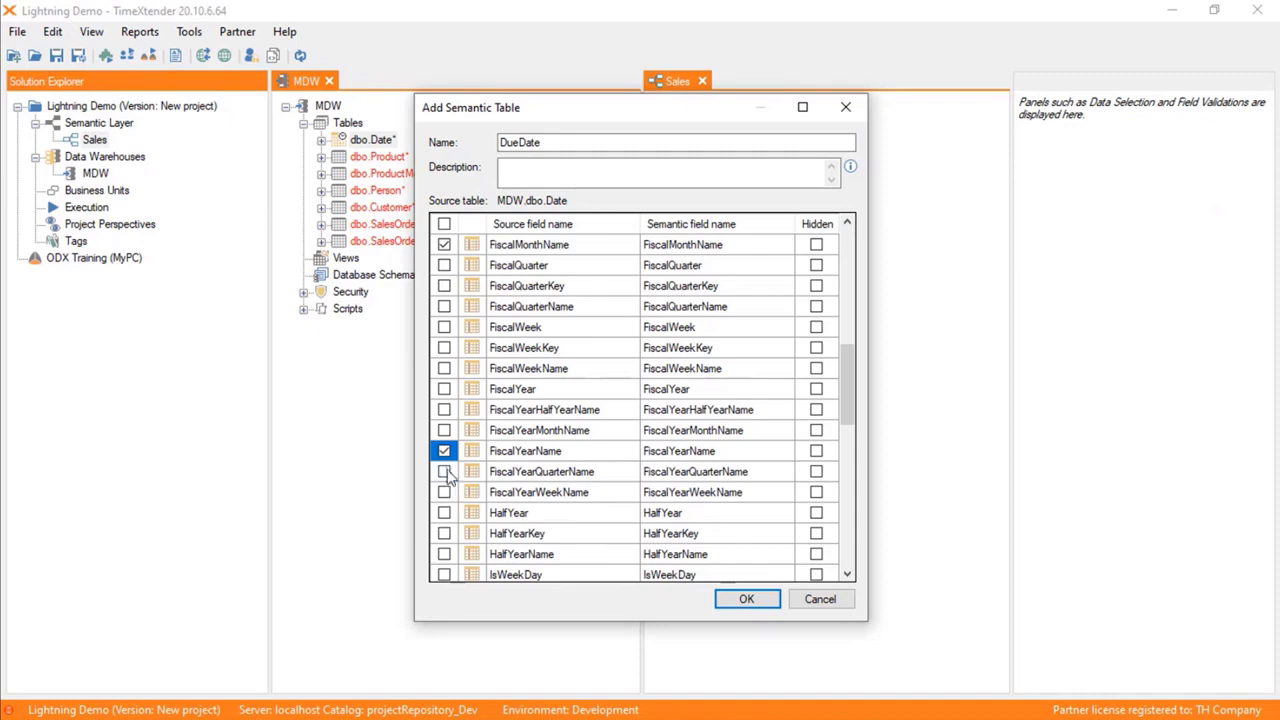
{"action": "left_click", "coordinate": [444, 471]}
{"action": "left_click", "coordinate": [748, 598]}
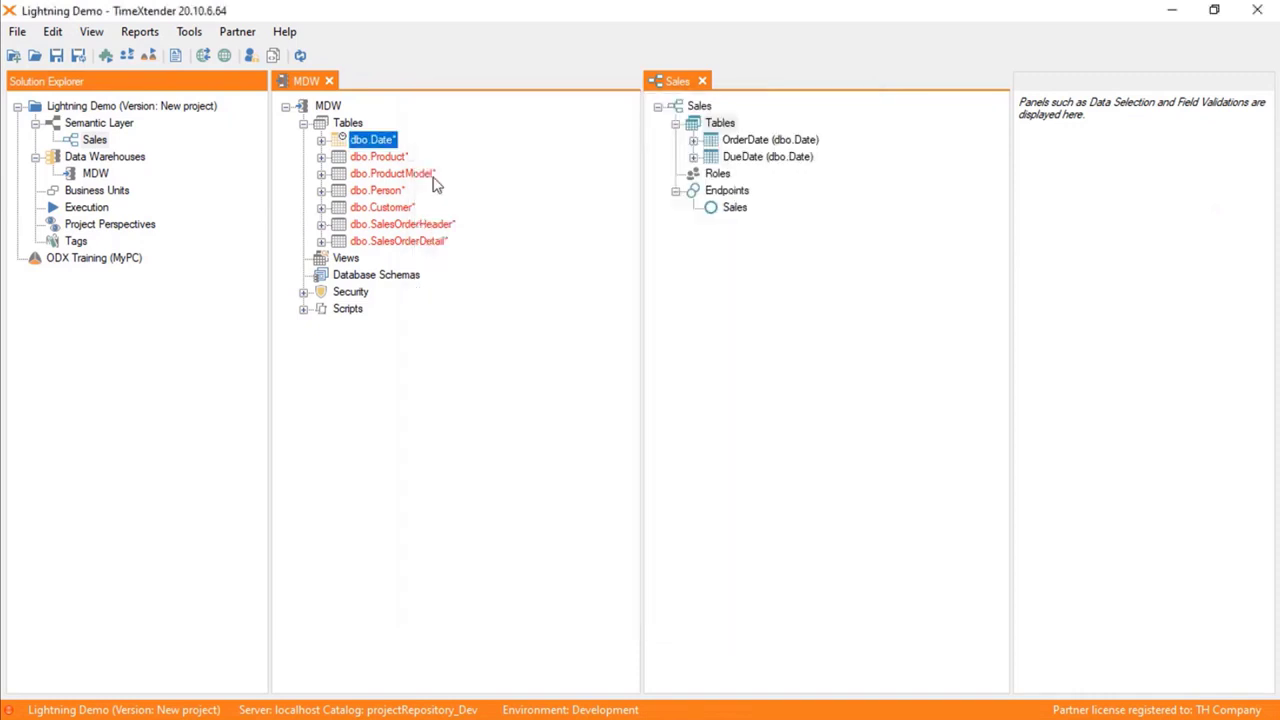
Step: Add the Product table to the Sales model with the Class, Color, ListPrice, Name, ProductID and ProductModelName fields
{"action": "left_click", "coordinate": [405, 160]}
{"action": "left_click_drag", "start_coordinate": [342, 163], "coordinate": [720, 124]}
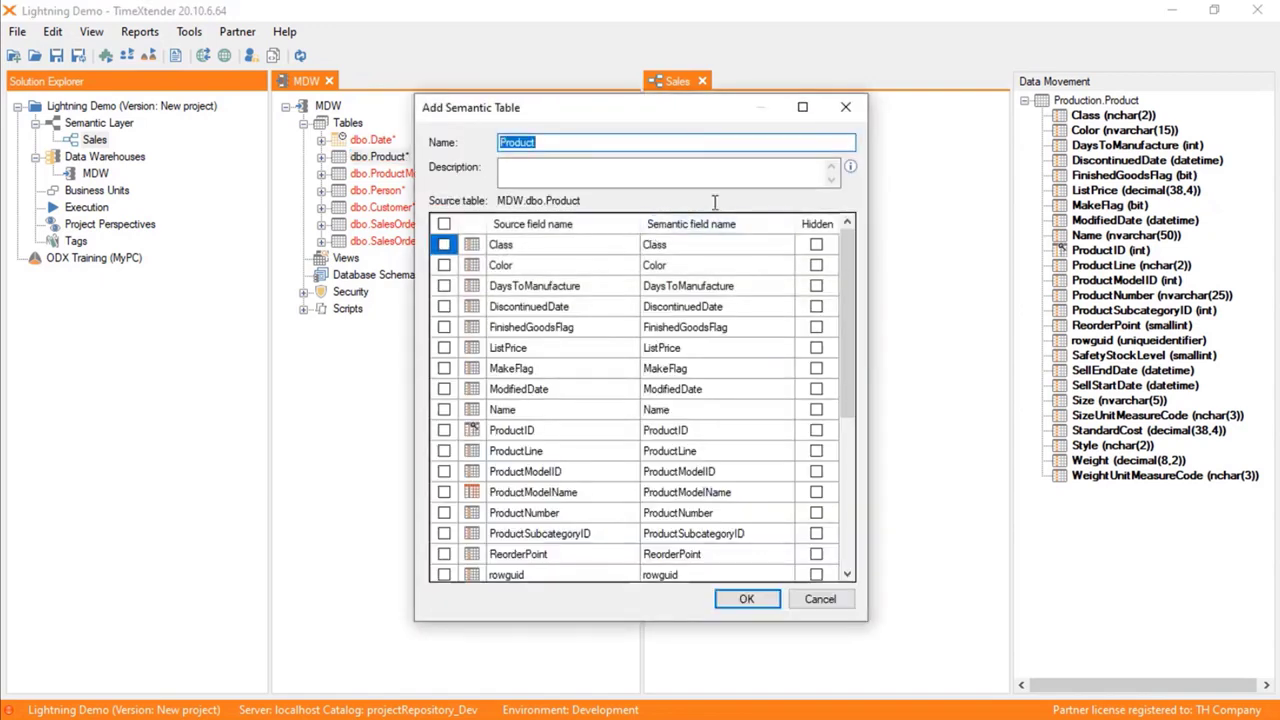
{"action": "left_click", "coordinate": [445, 248]}
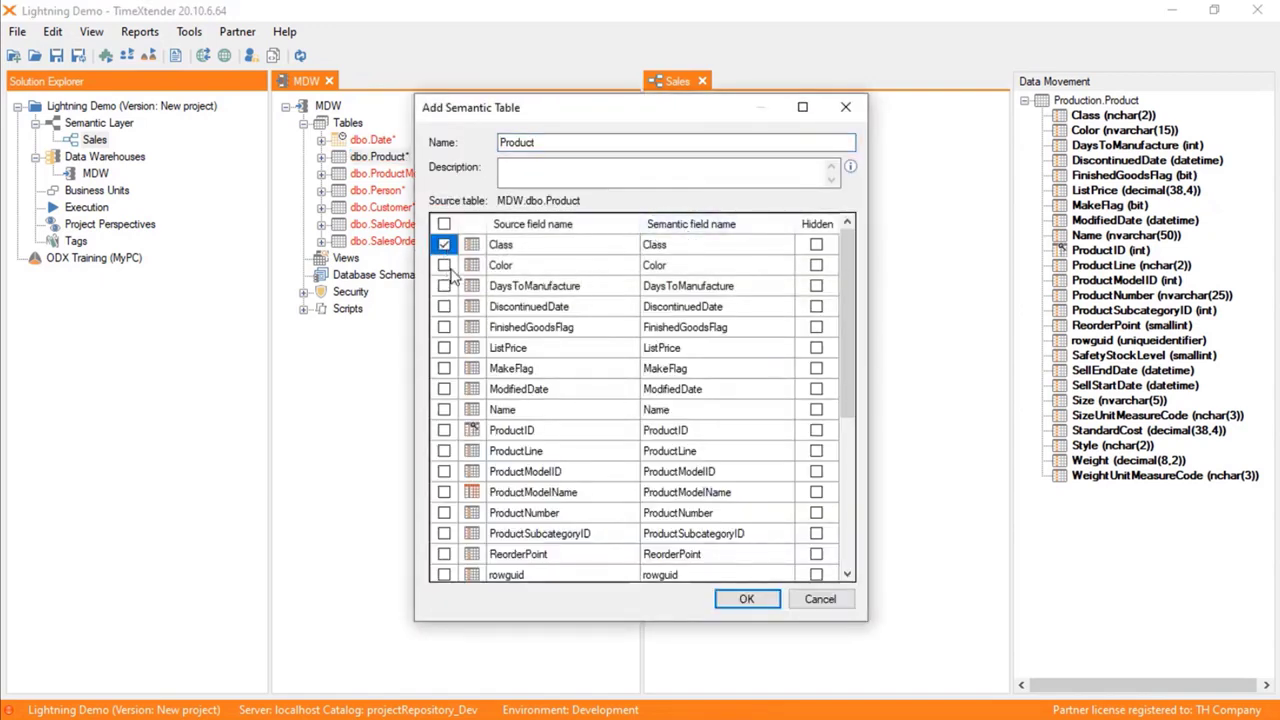
{"action": "left_click", "coordinate": [444, 265]}
{"action": "left_click", "coordinate": [444, 410]}
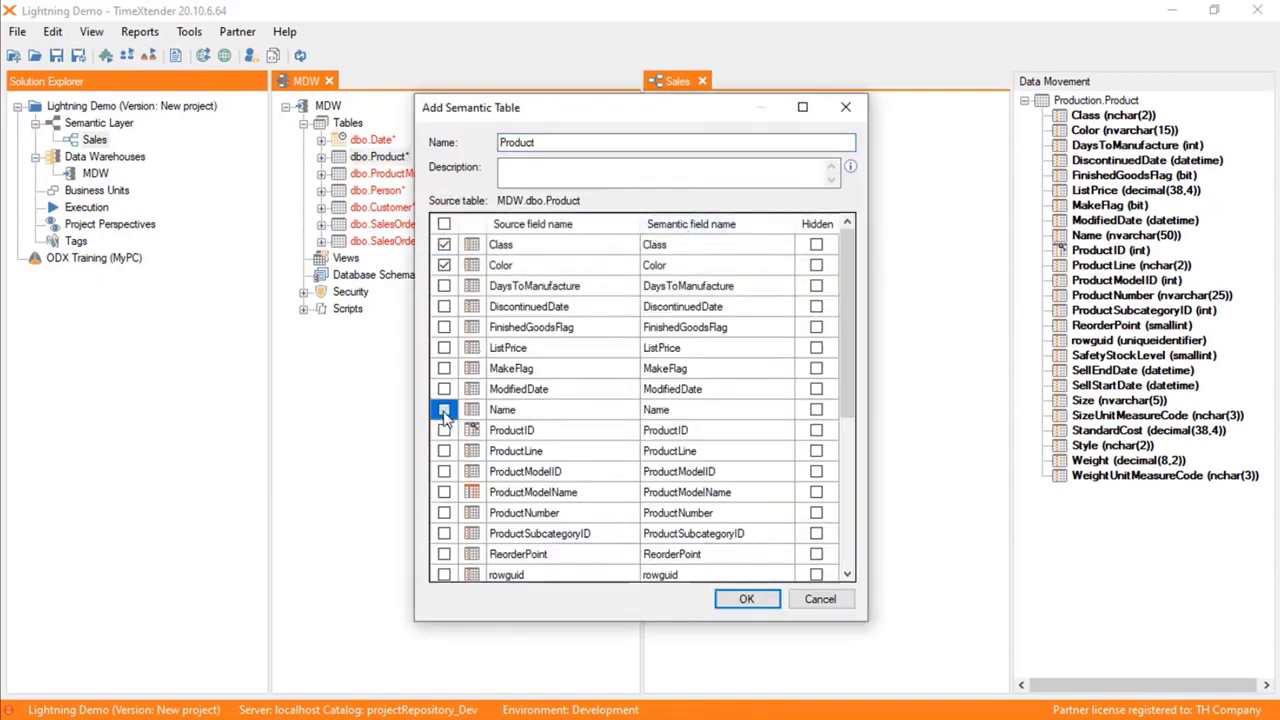
{"action": "left_click", "coordinate": [444, 348]}
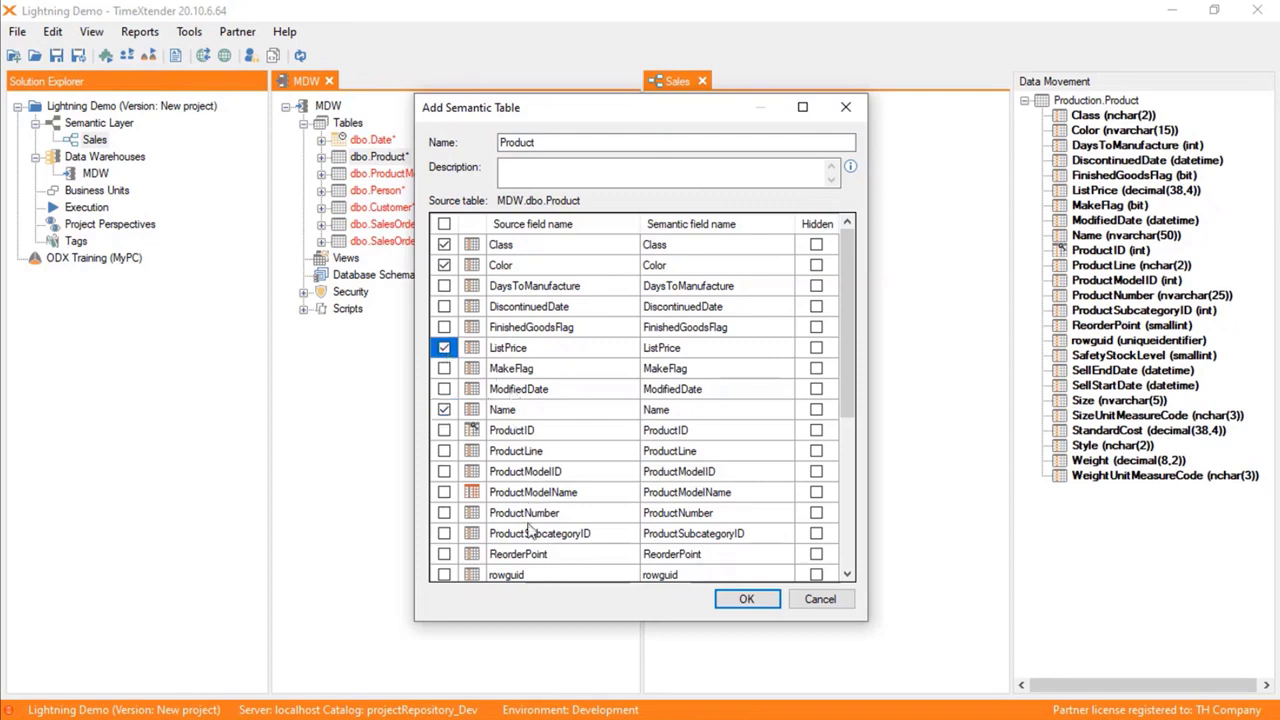
{"action": "left_click", "coordinate": [445, 494]}
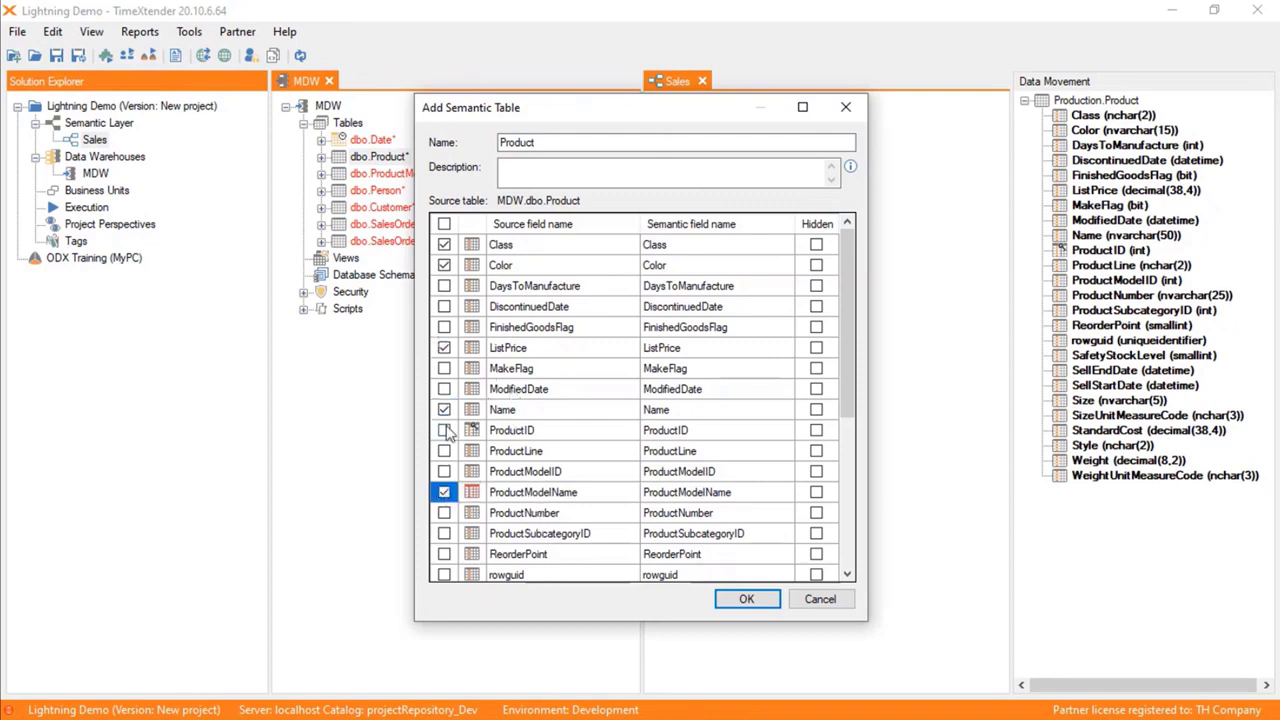
{"action": "left_click", "coordinate": [444, 430]}
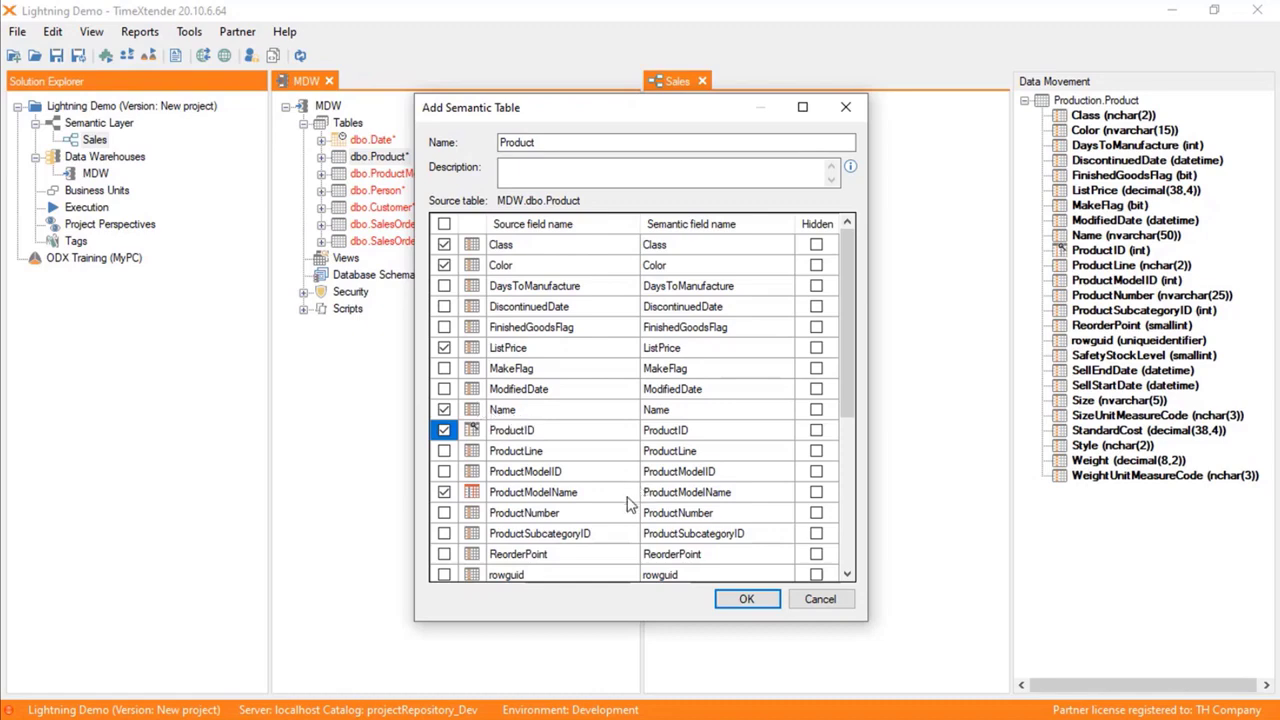
{"action": "left_click", "coordinate": [752, 597]}
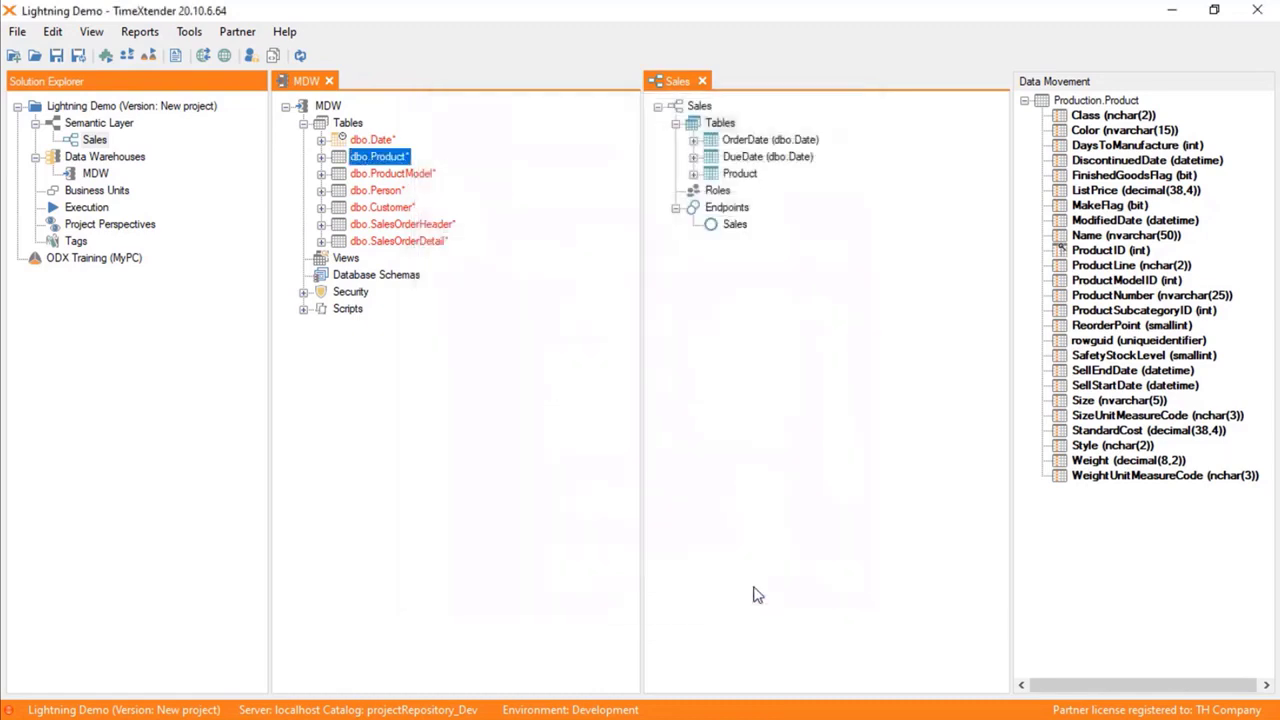
Step: Rename the Name field of the semantic Product table to ProductName and collapse the table
{"action": "left_click", "coordinate": [693, 174]}
{"action": "left_click", "coordinate": [752, 241]}
{"action": "right_click", "coordinate": [762, 243]}
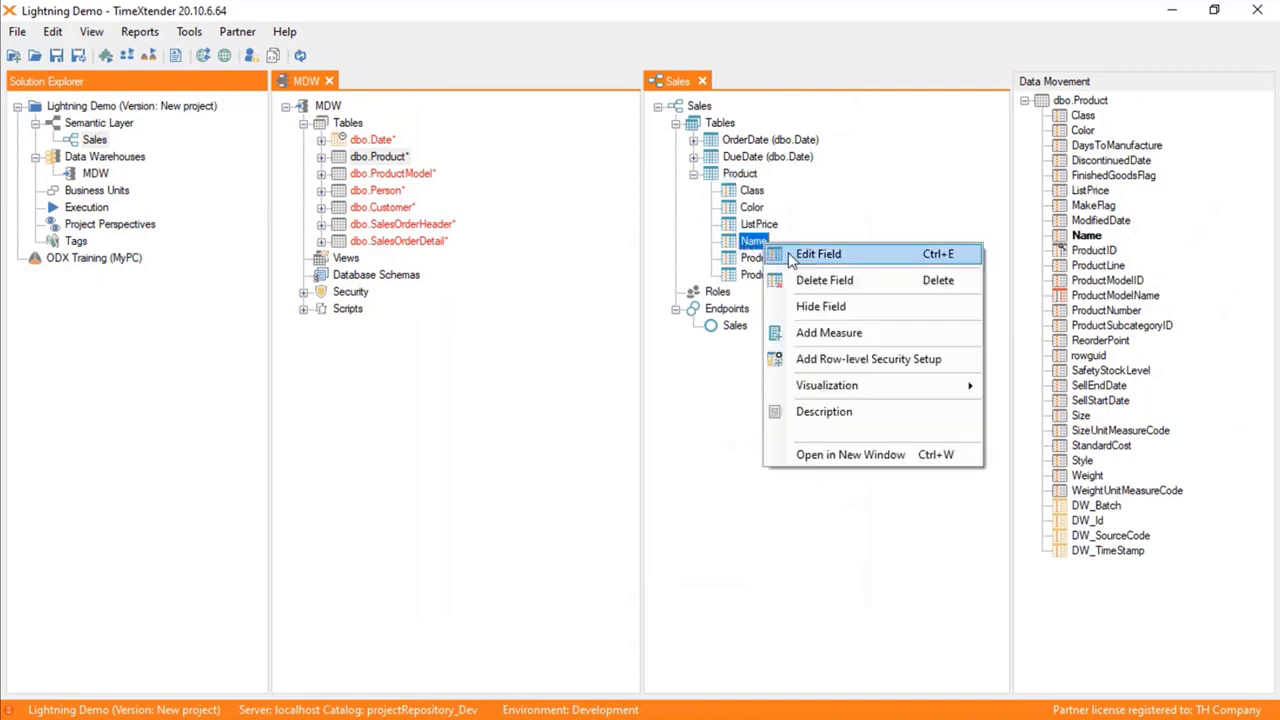
{"action": "left_click", "coordinate": [805, 255]}
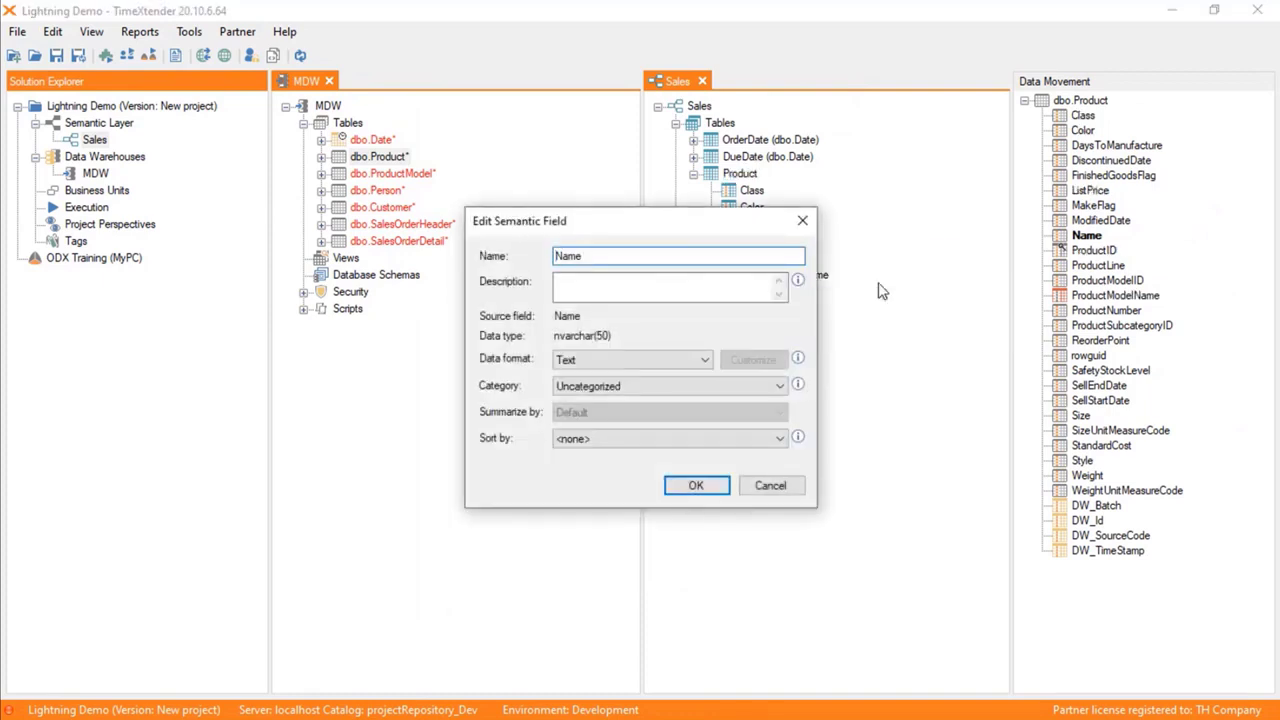
{"action": "type", "text": "Product"}
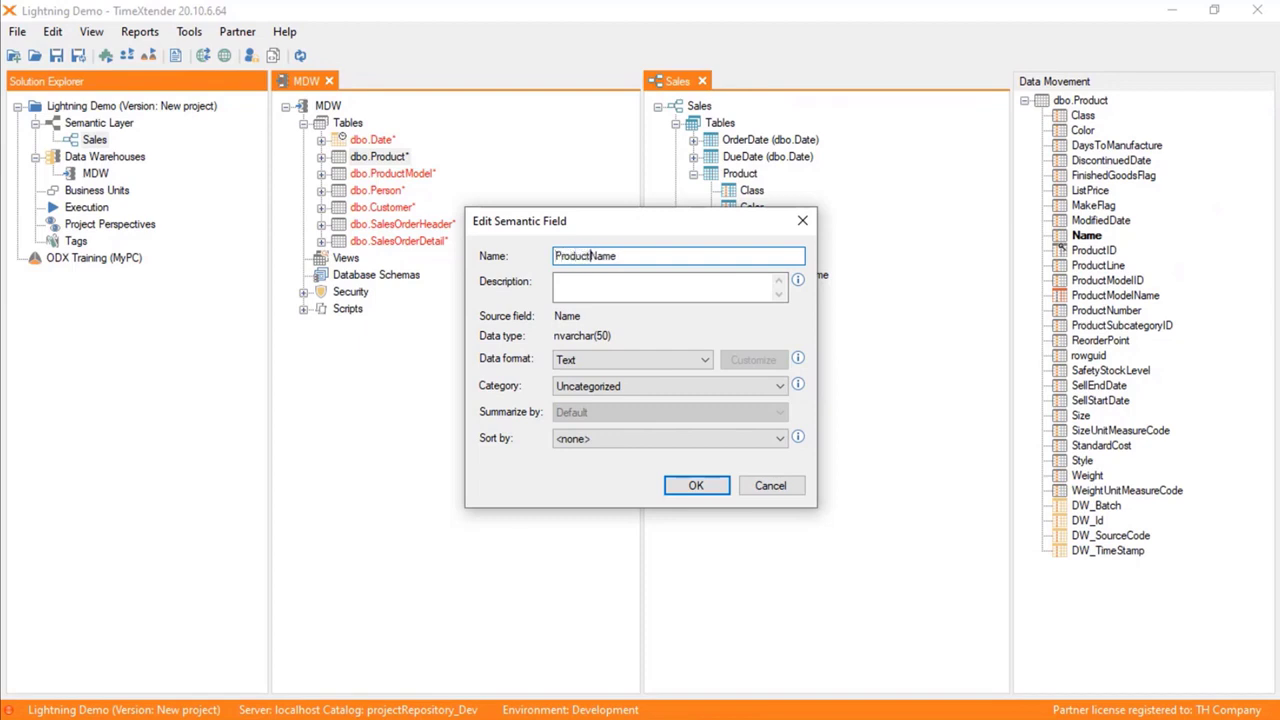
{"action": "left_click", "coordinate": [697, 485]}
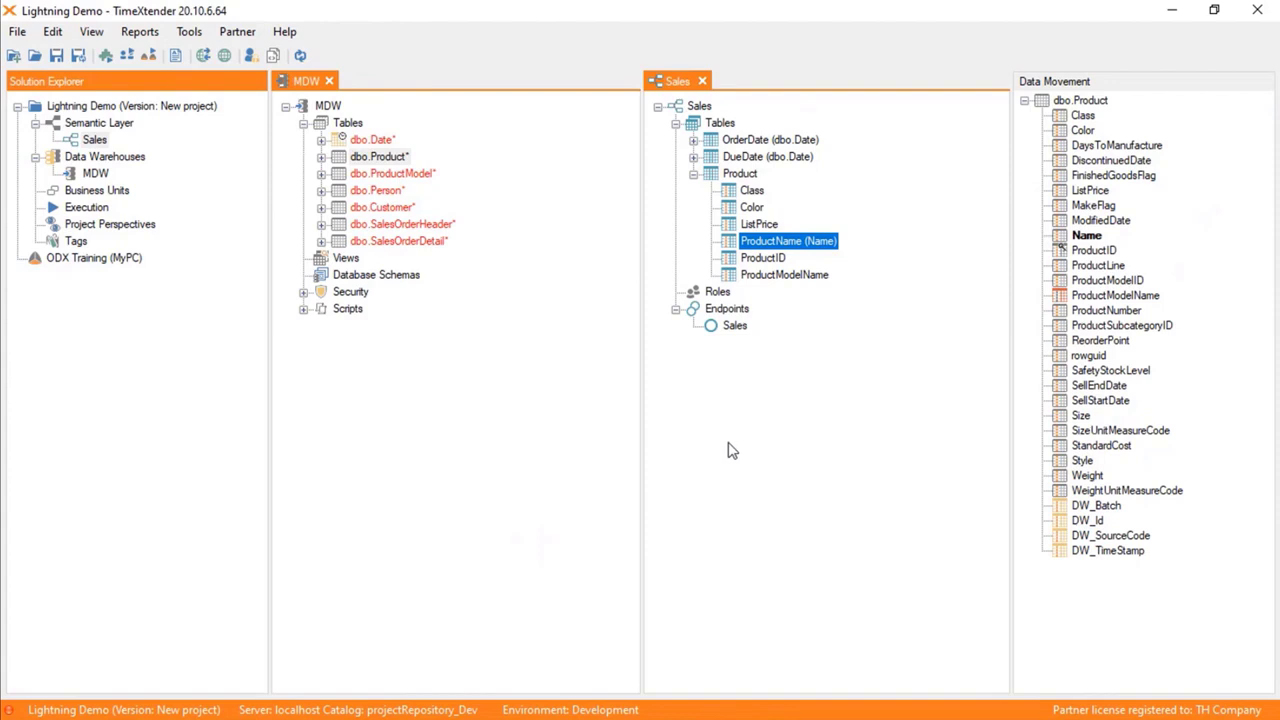
{"action": "left_click", "coordinate": [693, 174]}
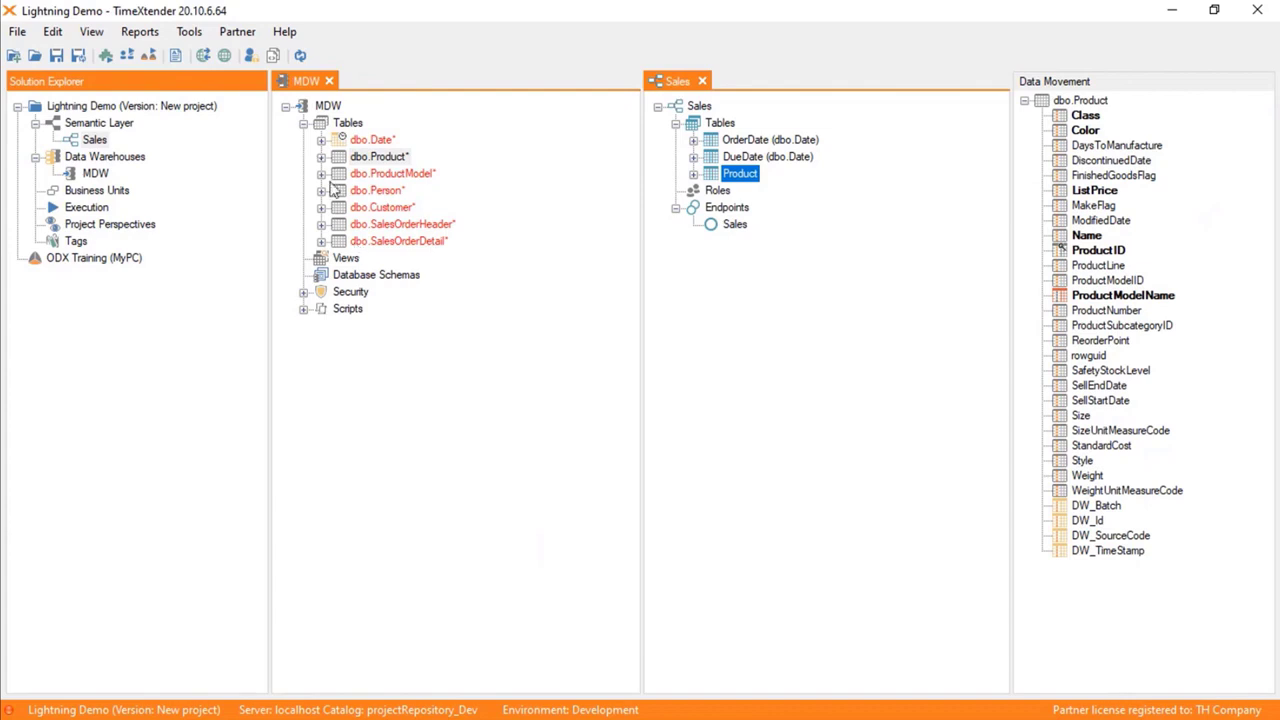
Step: Add the Customer table to the Sales model with the AccountNumber and FullName fields and no relation to Product
{"action": "left_click", "coordinate": [344, 212]}
{"action": "left_click_drag", "start_coordinate": [697, 120], "coordinate": [730, 135]}
{"action": "left_click", "coordinate": [444, 244]}
{"action": "left_click", "coordinate": [444, 286]}
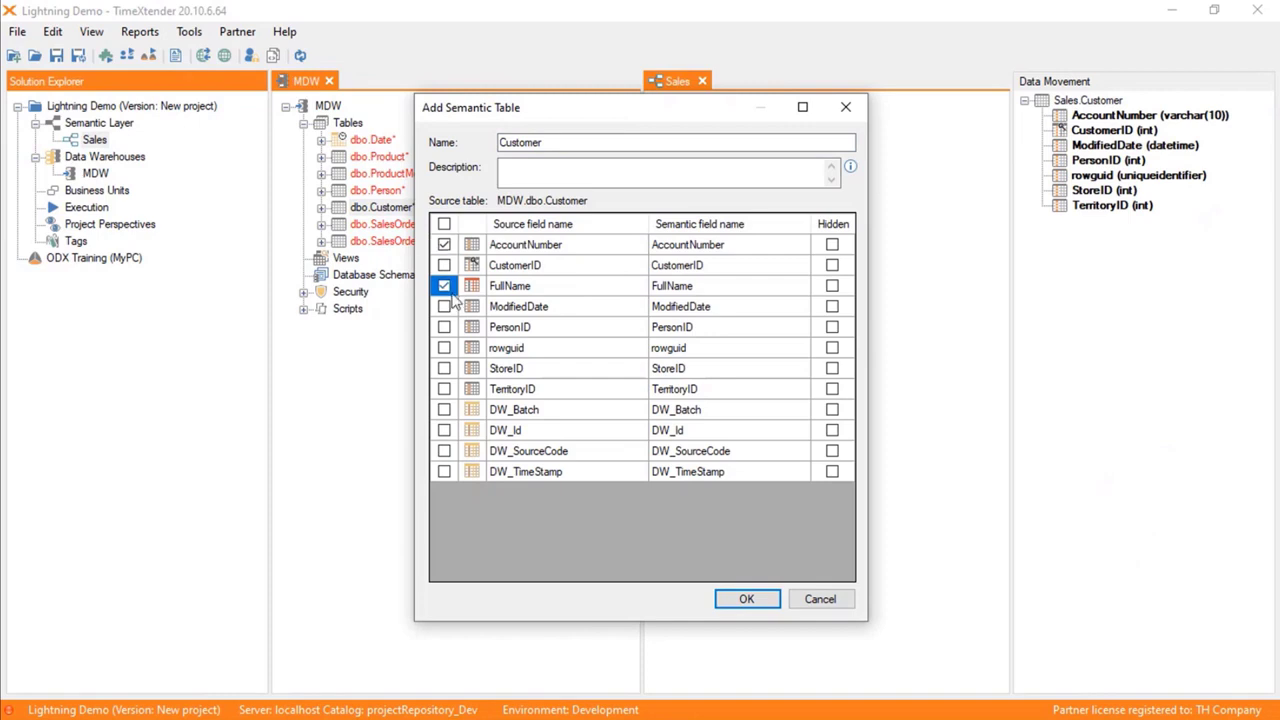
{"action": "left_click", "coordinate": [743, 598]}
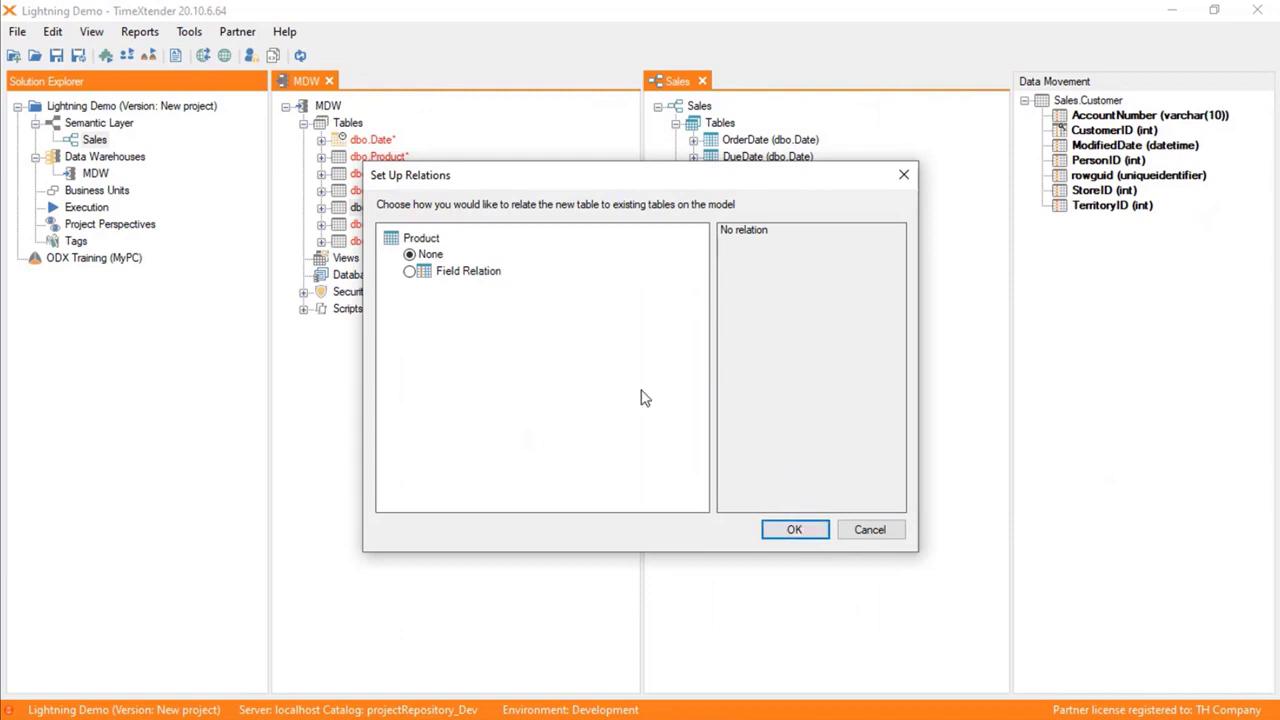
{"action": "left_click", "coordinate": [806, 536]}
Step: Add the SalesOrderDetail table to the Sales model as SalesTransactions with the GrossLineTotal, LineTotal, OrderQty and SalesOrderID fields
{"action": "left_click", "coordinate": [392, 241]}
{"action": "left_click_drag", "start_coordinate": [565, 200], "coordinate": [720, 124]}
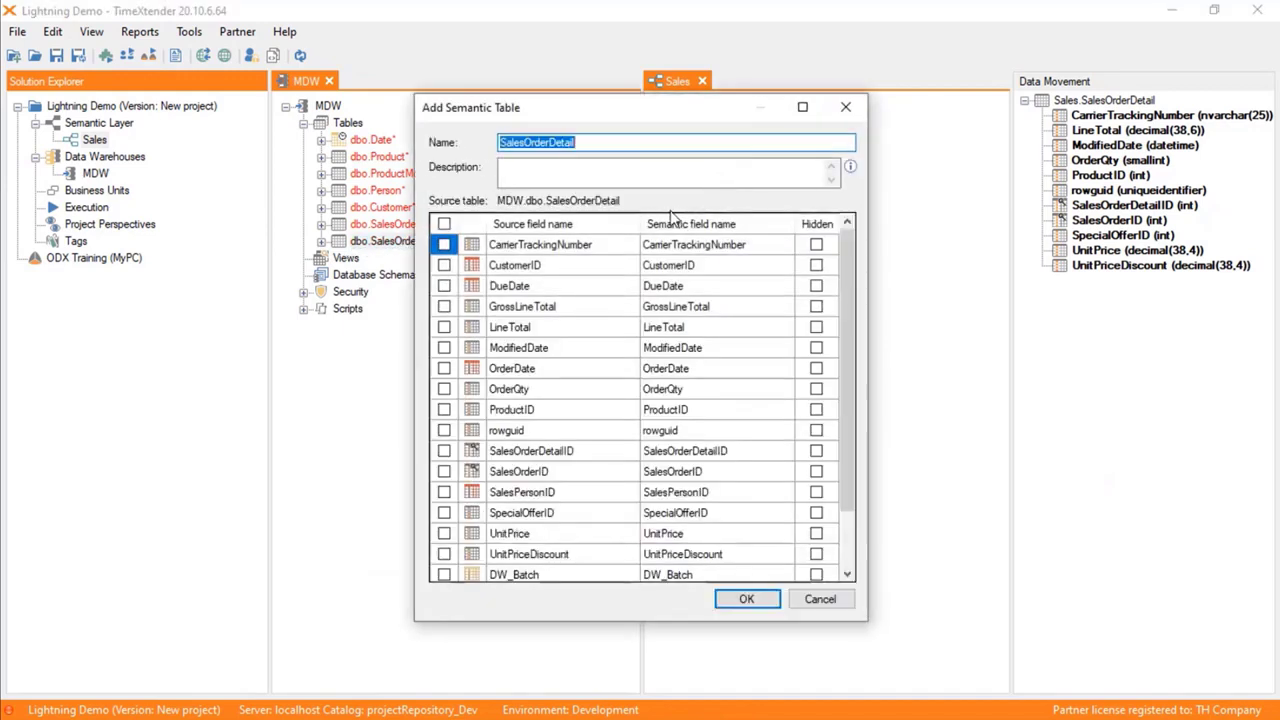
{"action": "key", "text": "Right"}
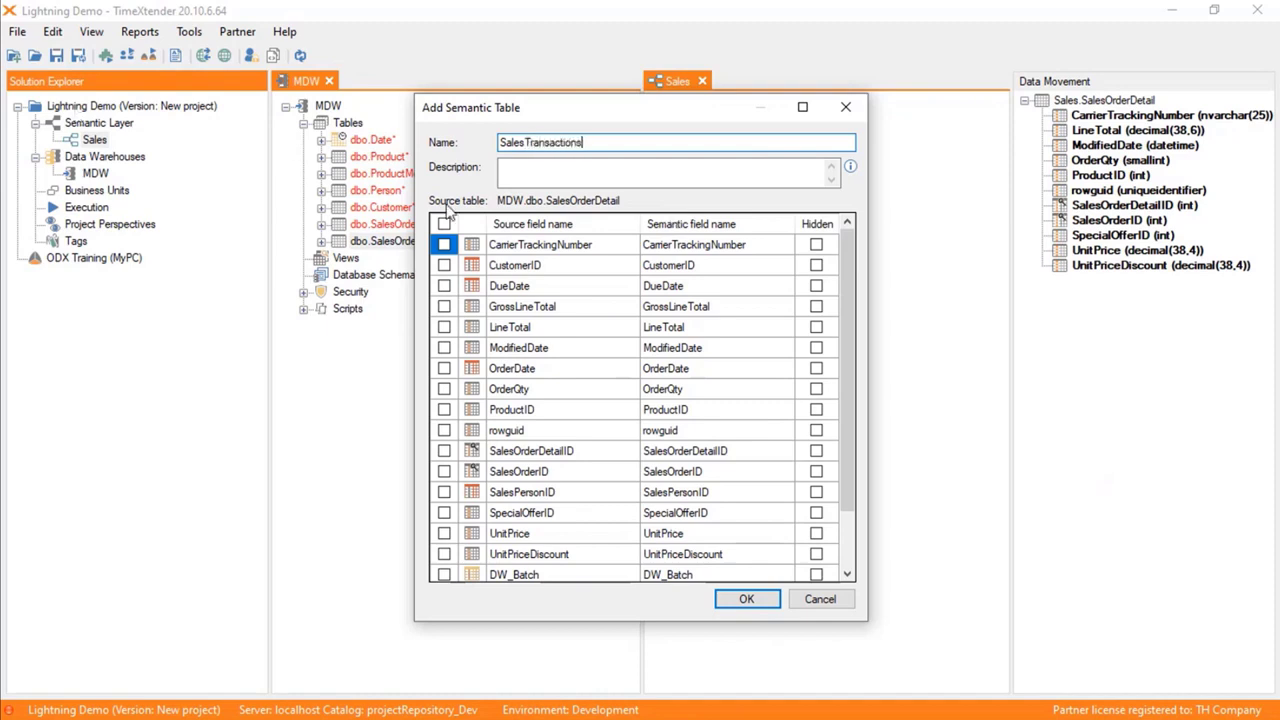
{"action": "left_click", "coordinate": [444, 306]}
{"action": "left_click", "coordinate": [447, 327]}
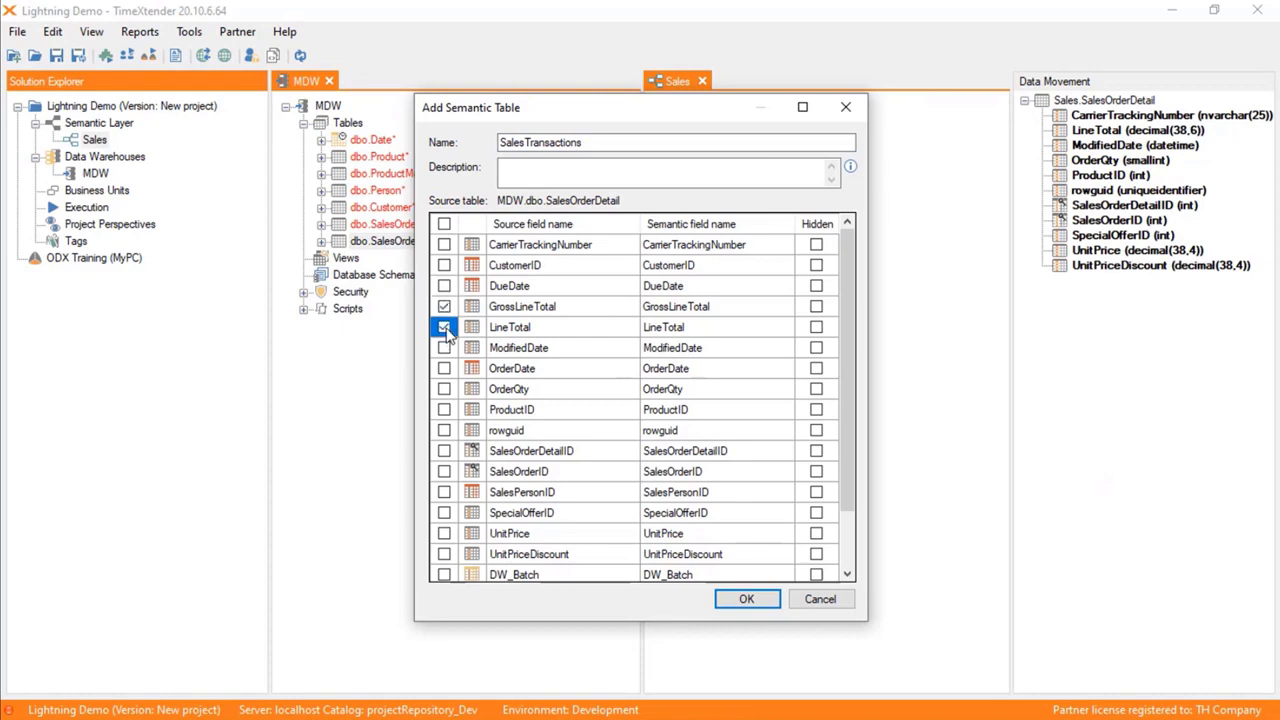
{"action": "left_click", "coordinate": [444, 390]}
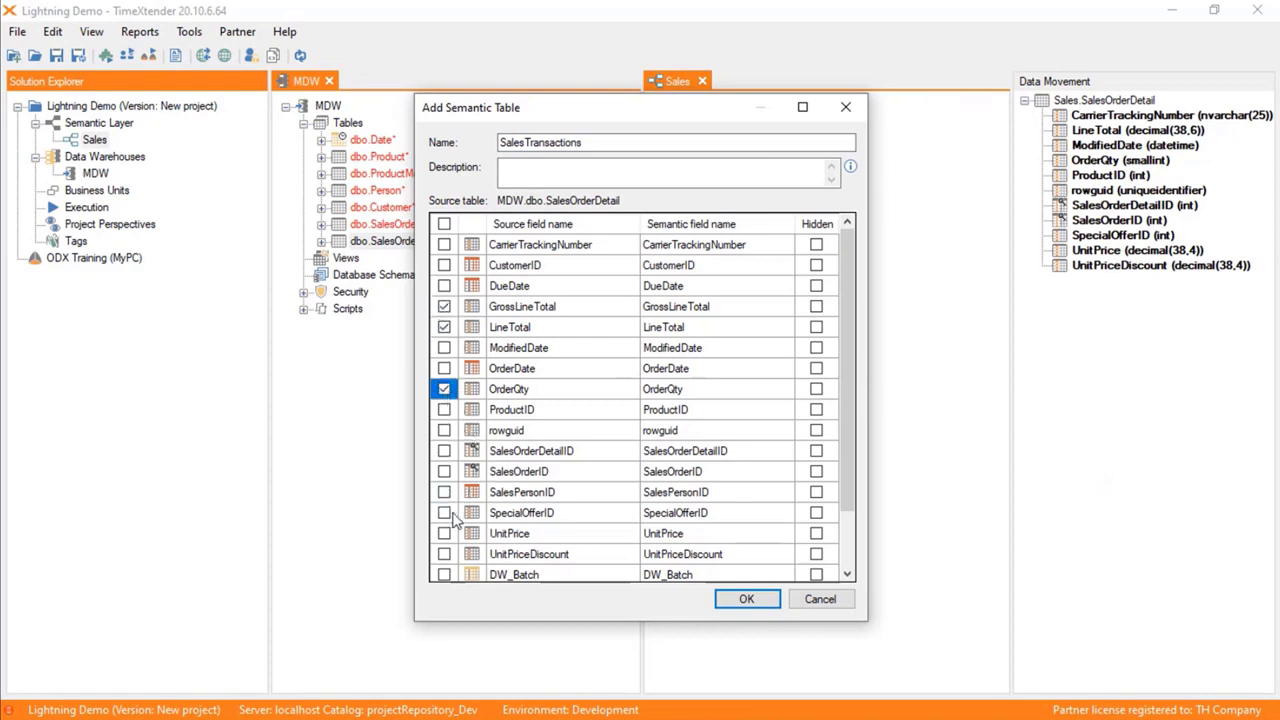
{"action": "left_click", "coordinate": [444, 472]}
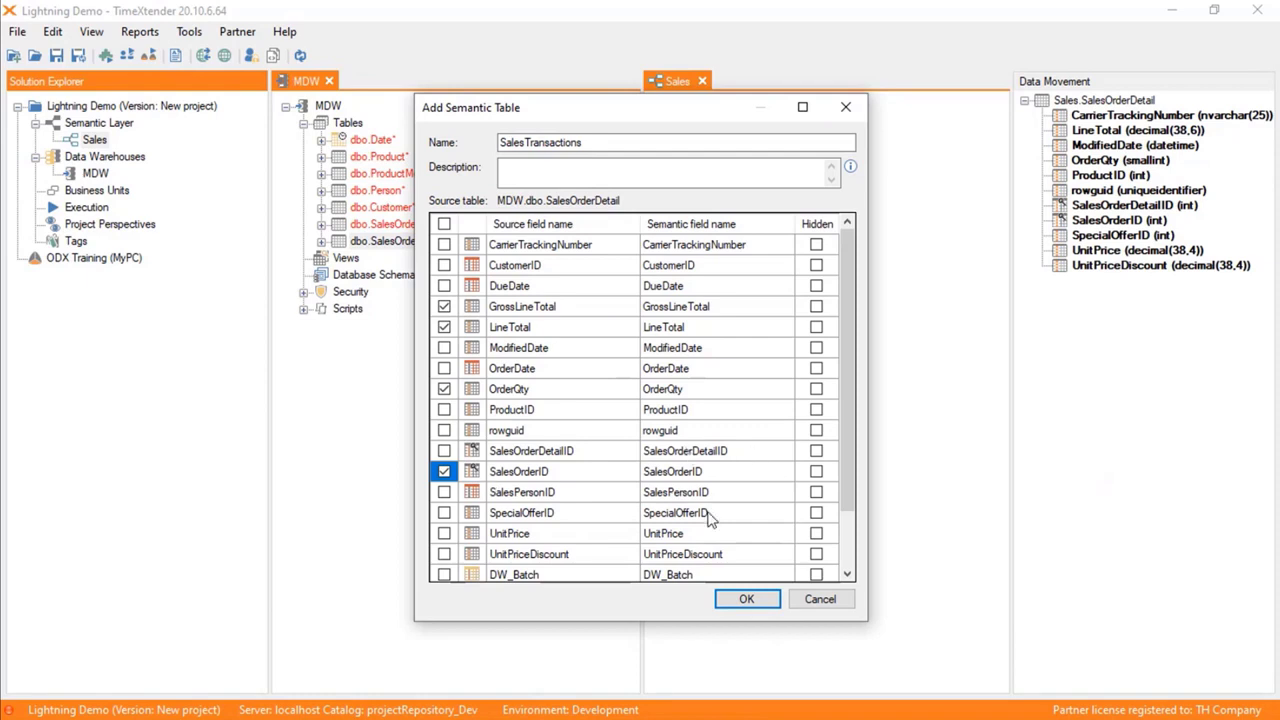
{"action": "left_click", "coordinate": [751, 601]}
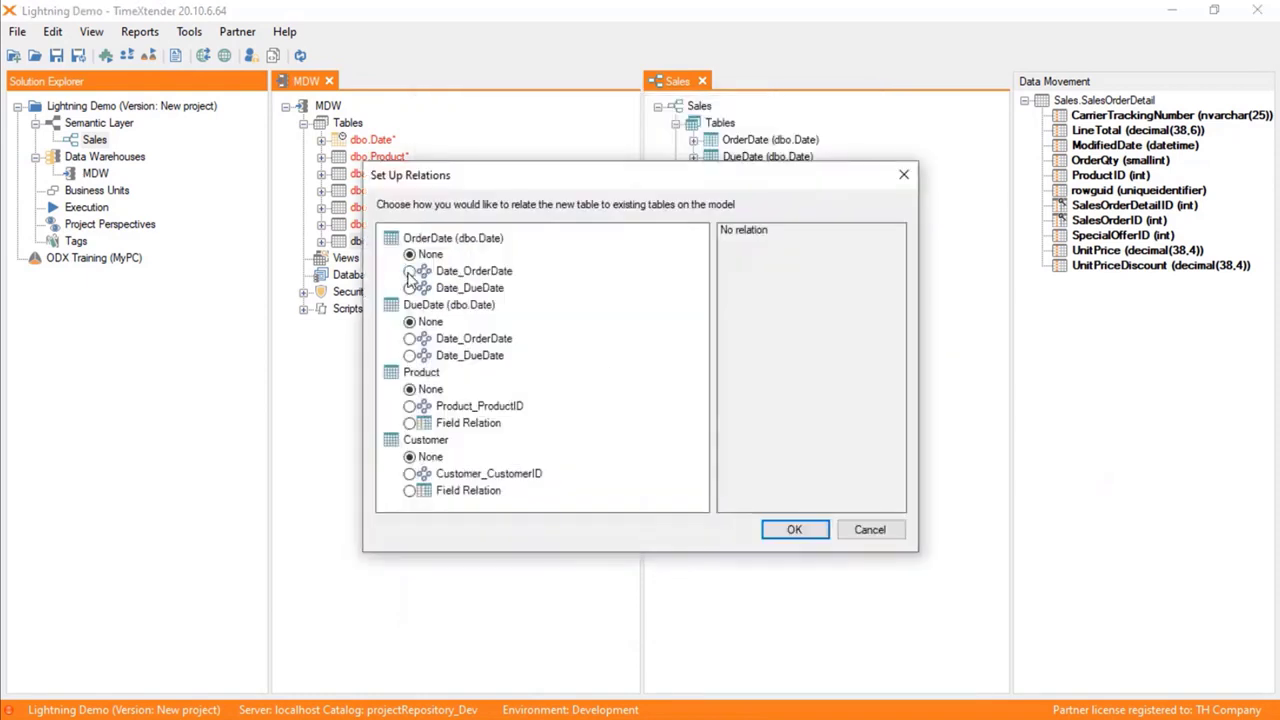
Step: Relate SalesTransactions to OrderDate by Date_OrderDate, DueDate by Date_DueDate, Product by Product_ProductID and Customer by Customer_CustomerID
{"action": "left_click", "coordinate": [411, 272]}
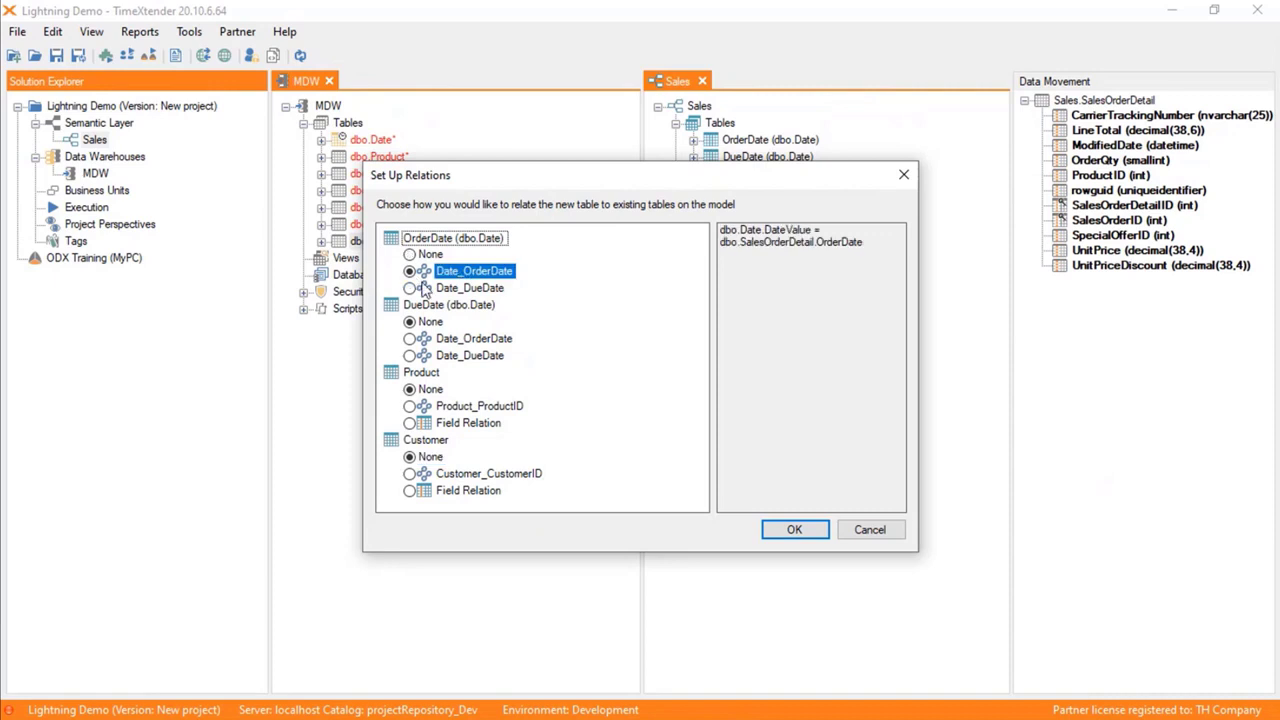
{"action": "left_click", "coordinate": [409, 356]}
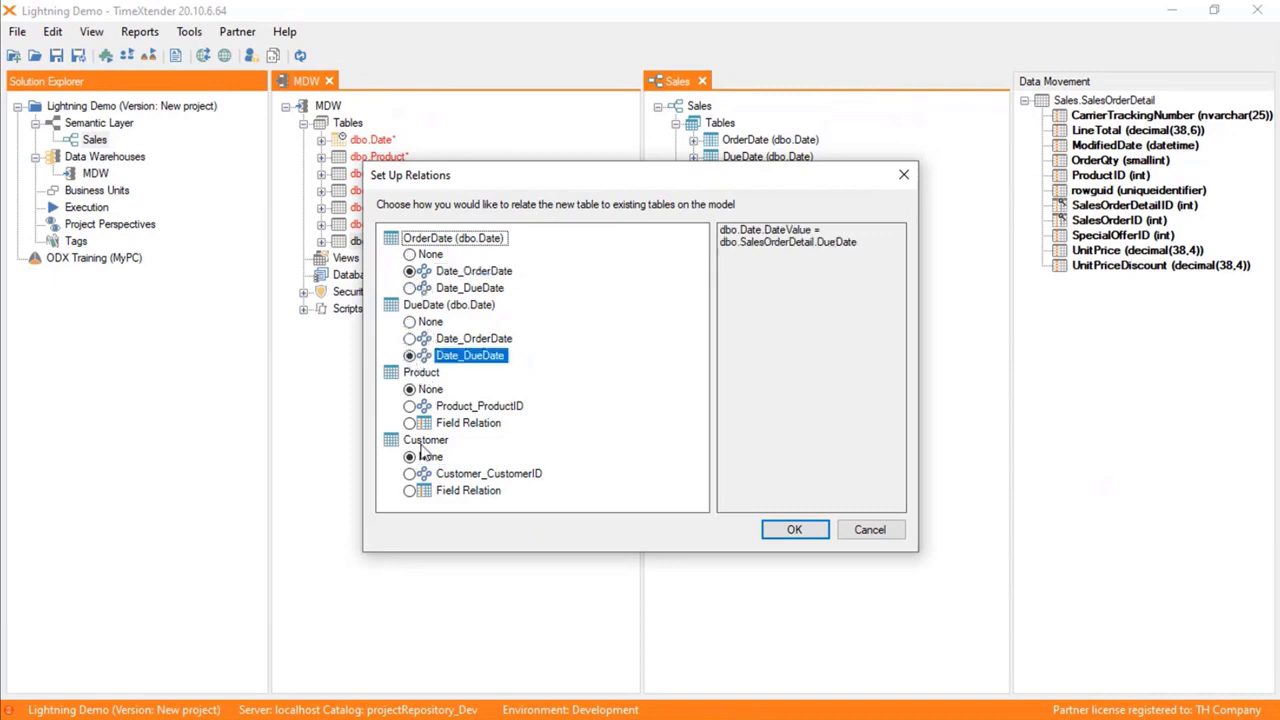
{"action": "left_click", "coordinate": [410, 406]}
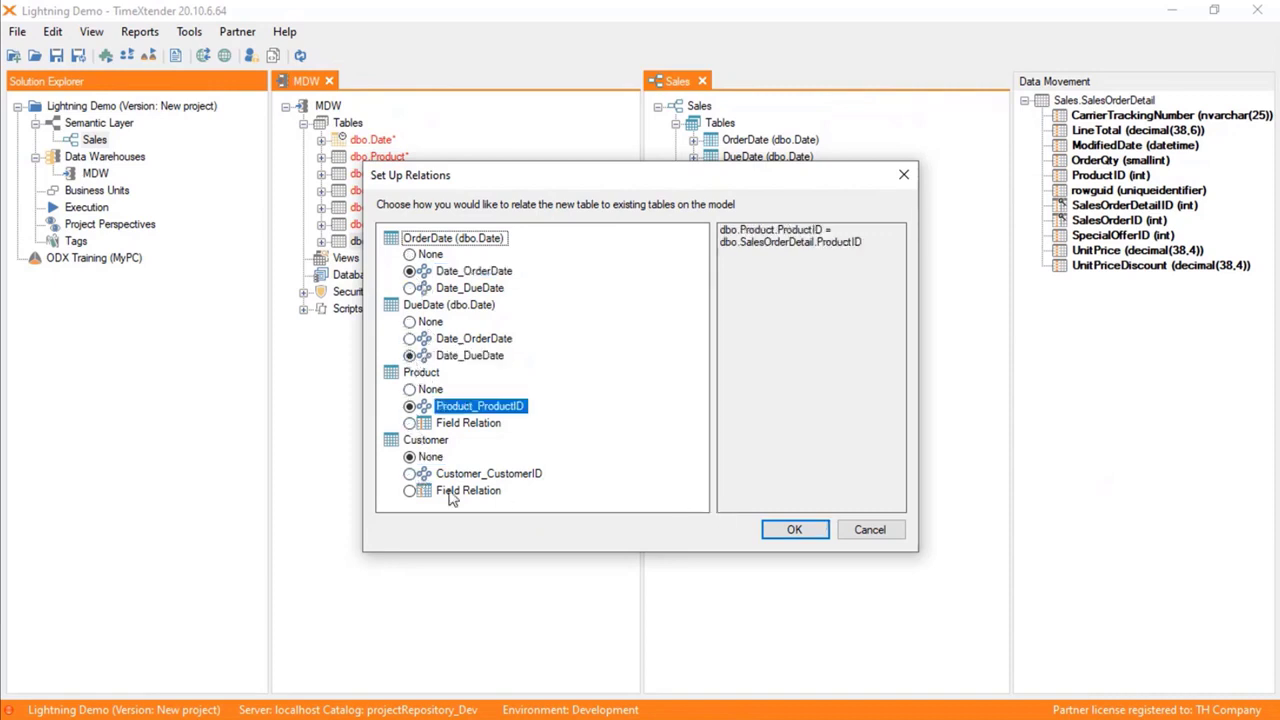
{"action": "left_click", "coordinate": [410, 474]}
{"action": "left_click", "coordinate": [794, 530]}
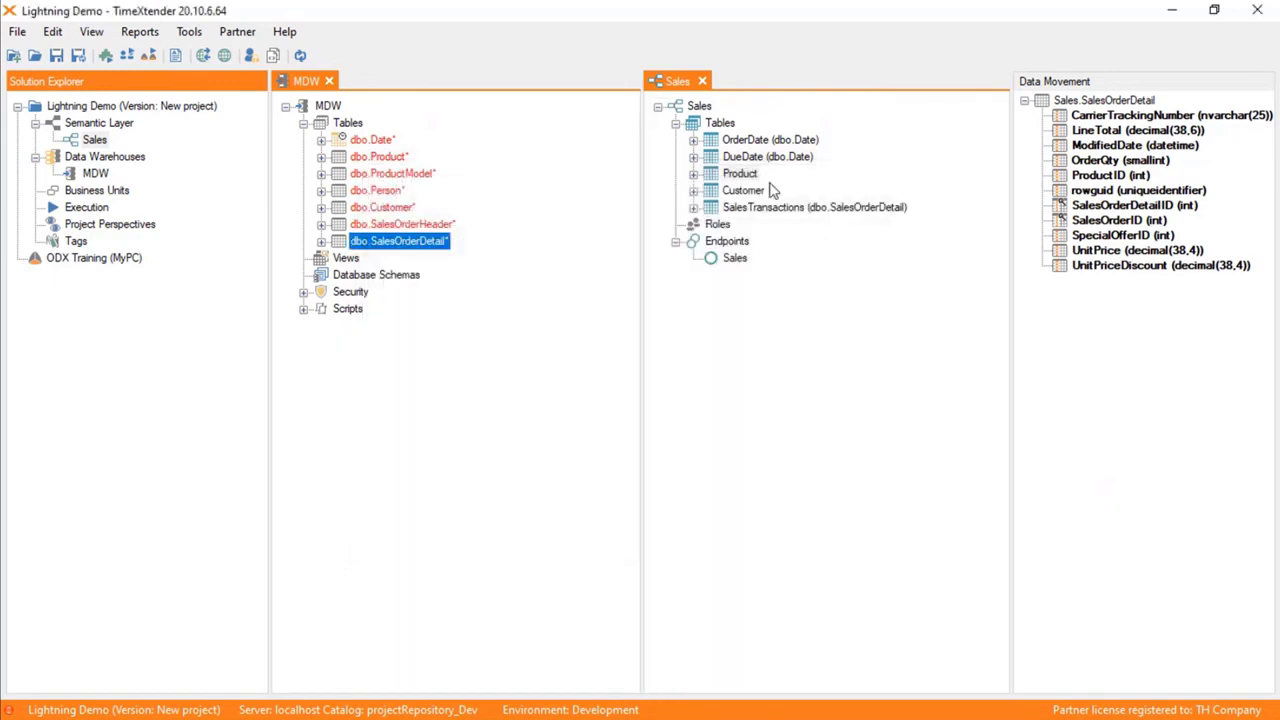
Step: Expand the SalesTransactions table and its relations to review the included fields and default relations
{"action": "left_click", "coordinate": [693, 207]}
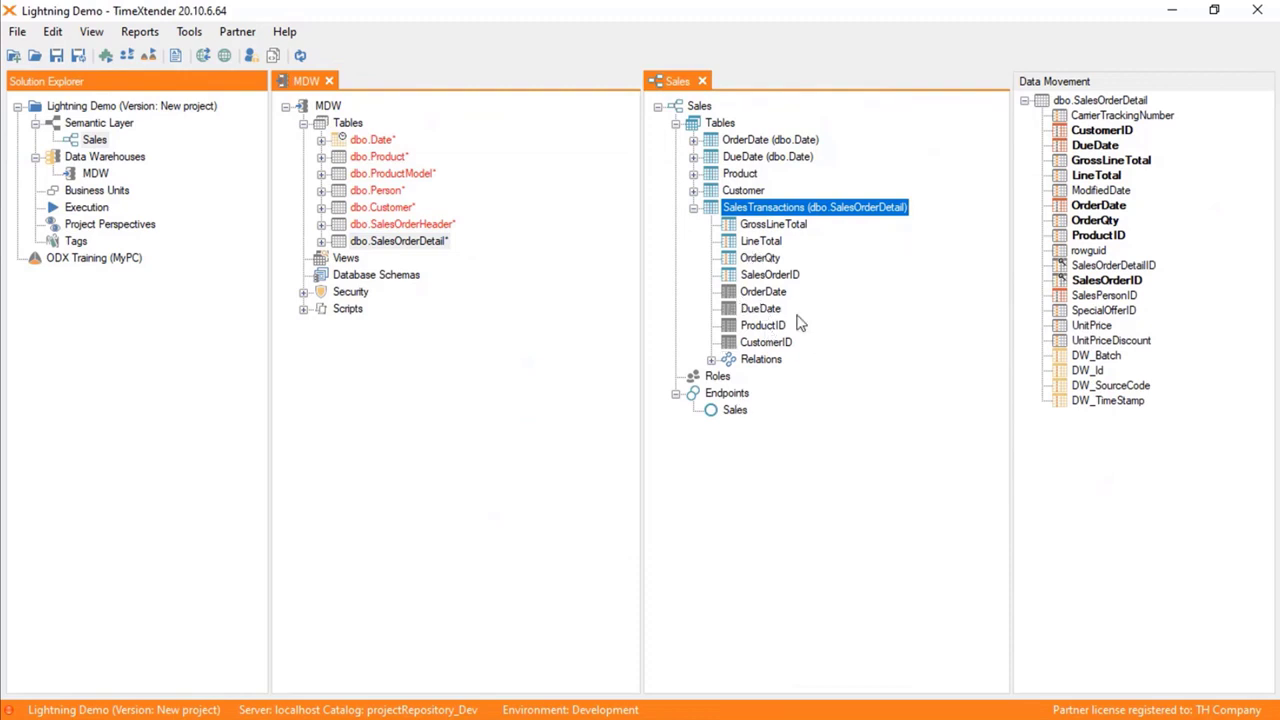
{"action": "left_click", "coordinate": [711, 361]}
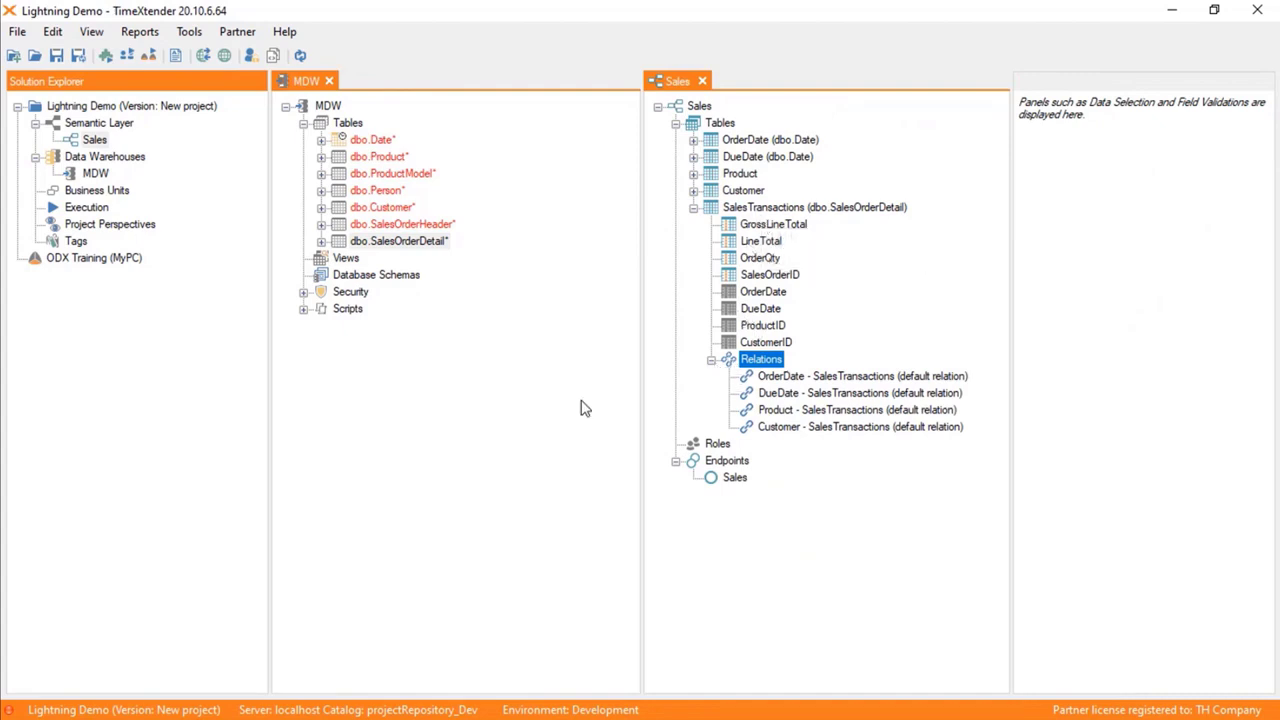
{"action": "key", "text": "alt+Tab"}
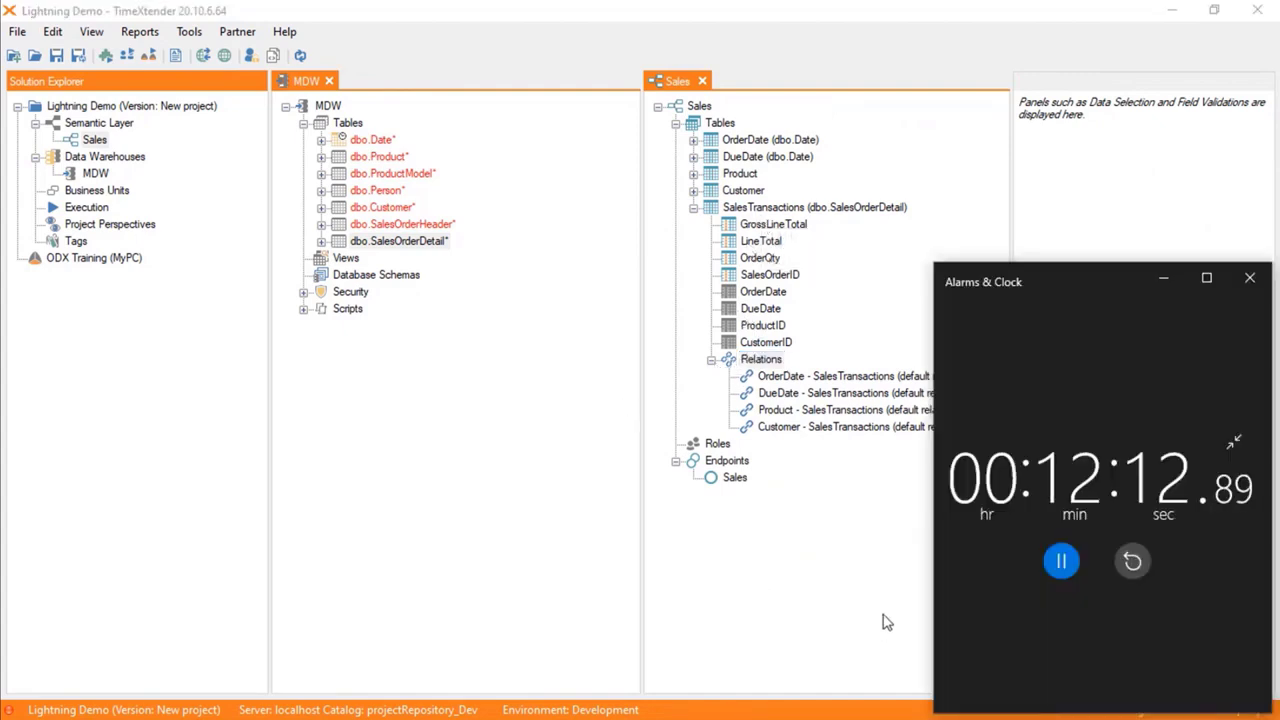
{"action": "left_click", "coordinate": [881, 614]}
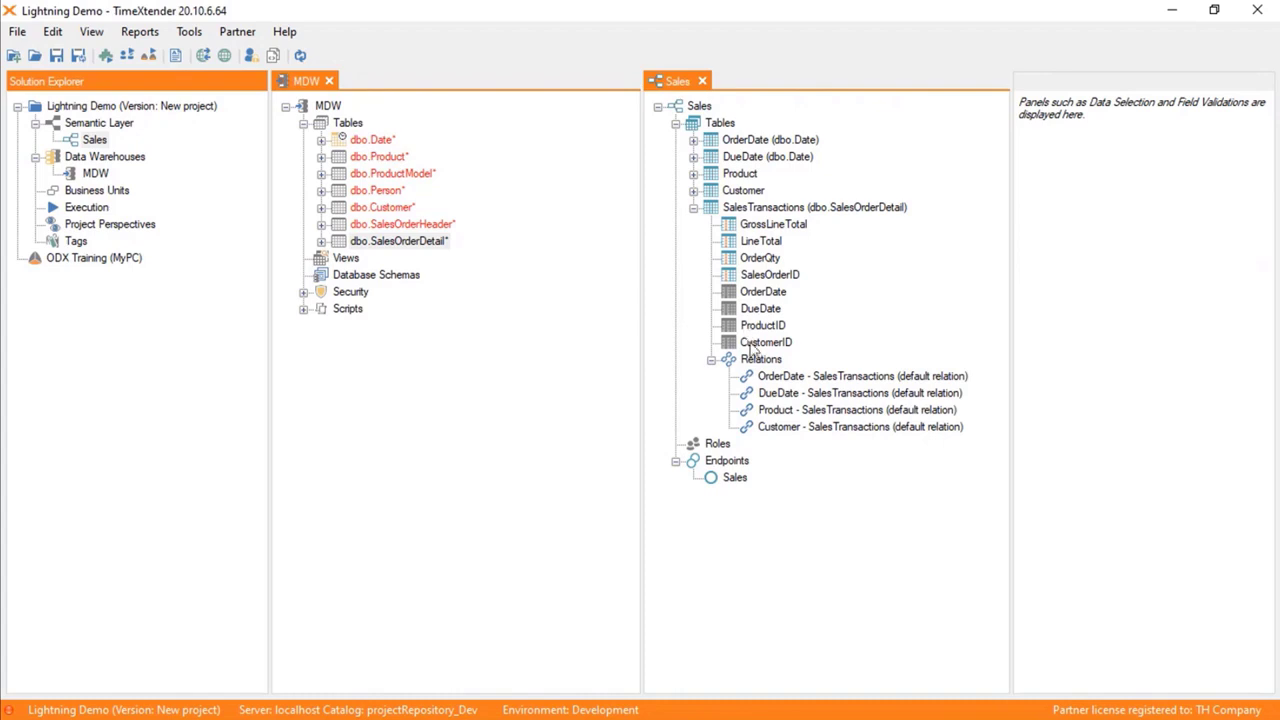
Step: Start a measure on the GrossLineTotal field named Gross Line Total, with type Sum and data type Decimal
{"action": "right_click", "coordinate": [758, 228]}
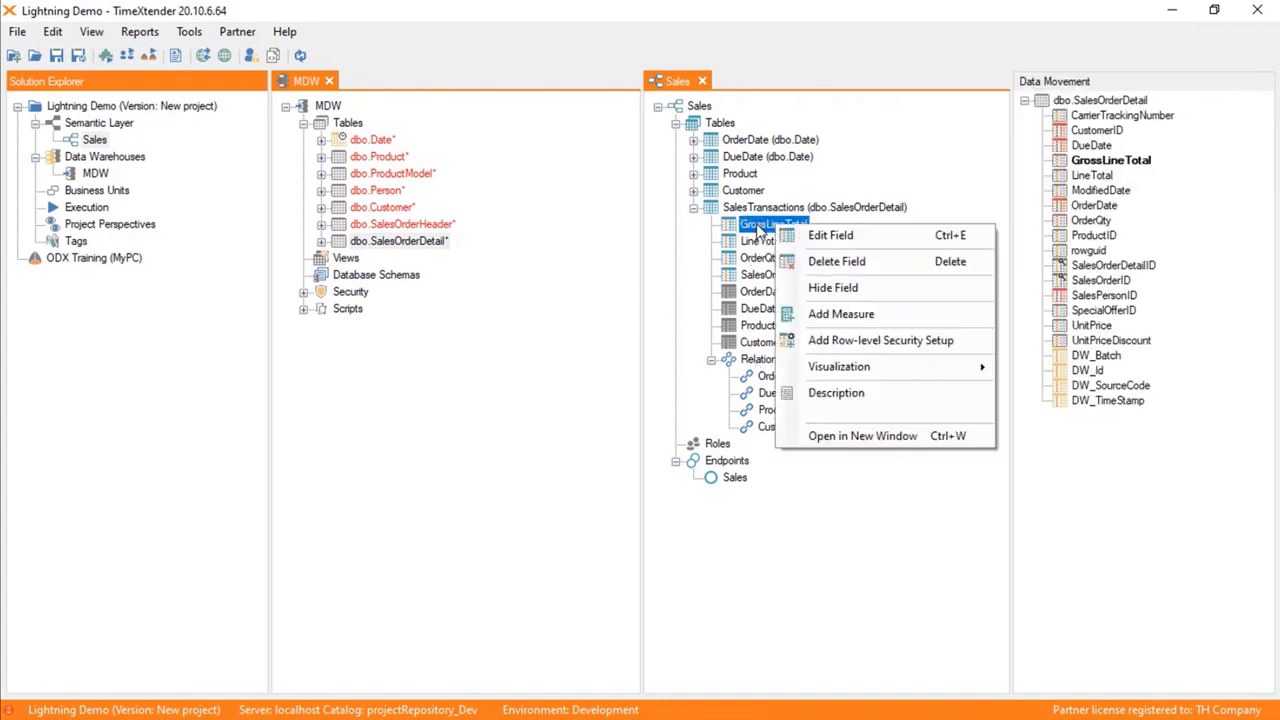
{"action": "left_click", "coordinate": [845, 314]}
{"action": "type", "text": "Gross"}
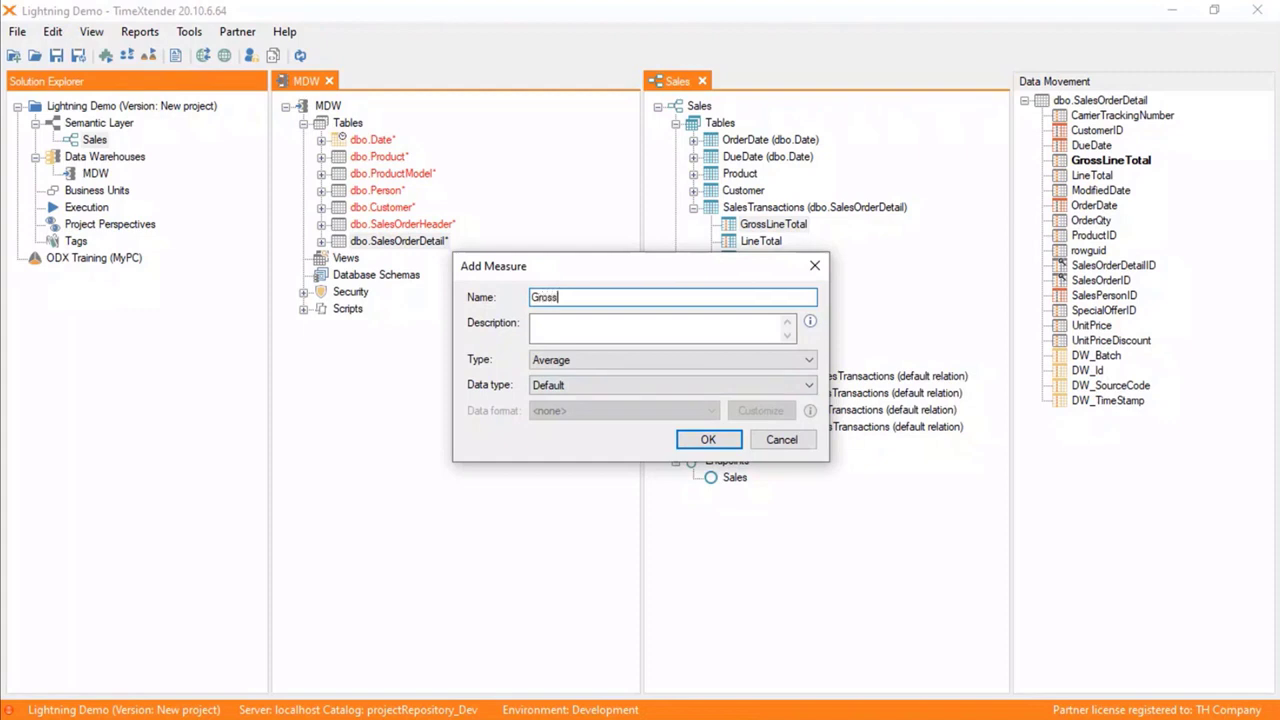
{"action": "type", "text": " Line Total"}
{"action": "left_click", "coordinate": [689, 366]}
{"action": "left_click", "coordinate": [674, 439]}
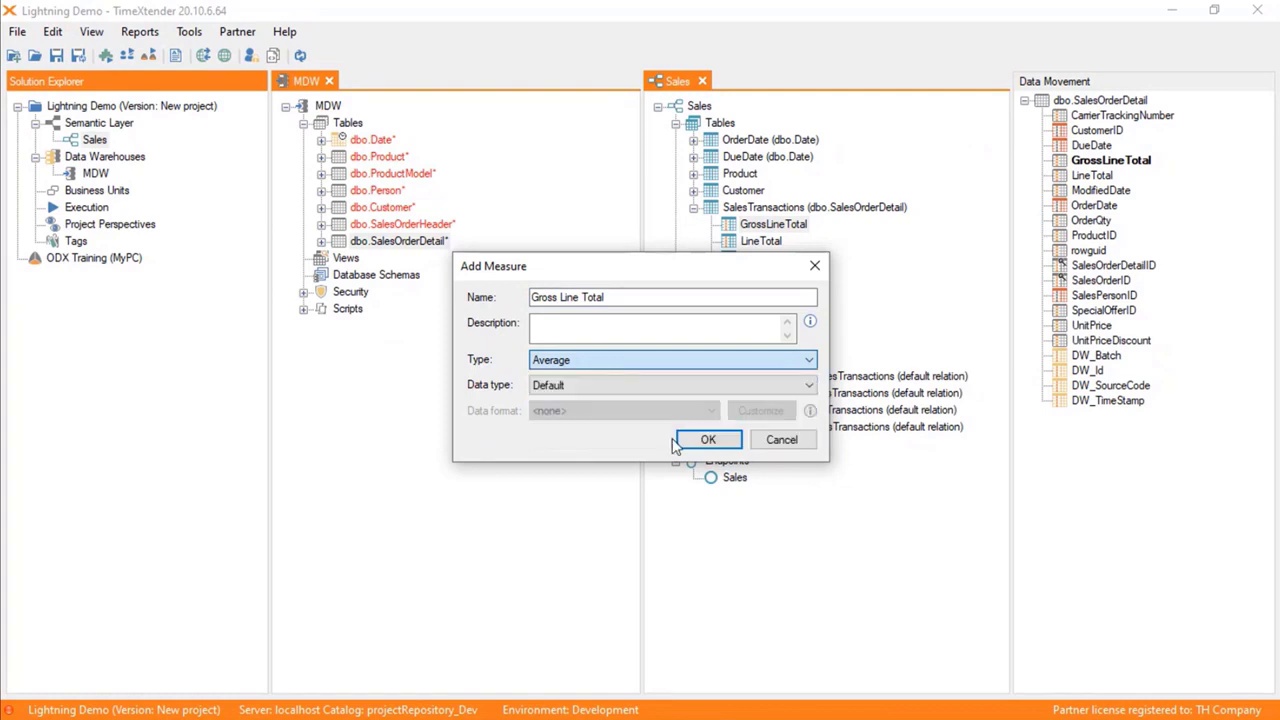
{"action": "left_click", "coordinate": [640, 385]}
{"action": "left_click", "coordinate": [631, 448]}
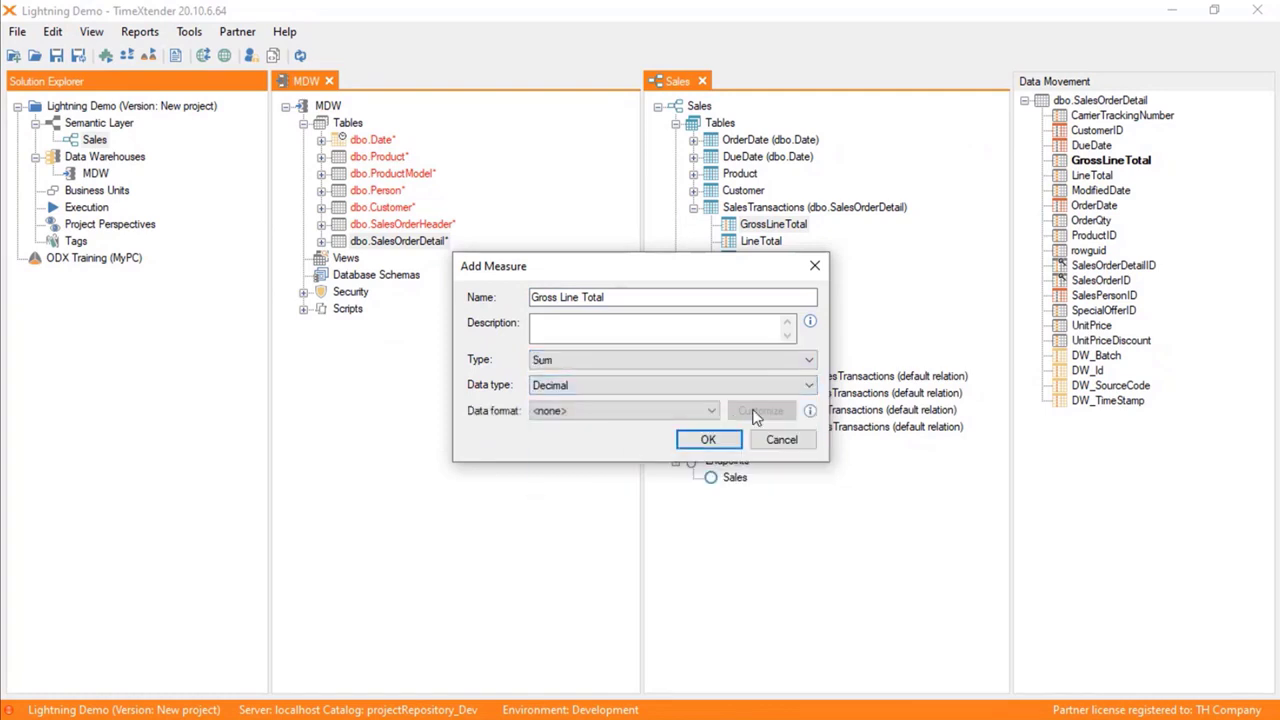
Step: Format the Gross Line Total measure as English (United States) currency, save it and hide the GrossLineTotal field
{"action": "left_click", "coordinate": [686, 410]}
{"action": "left_click", "coordinate": [636, 440]}
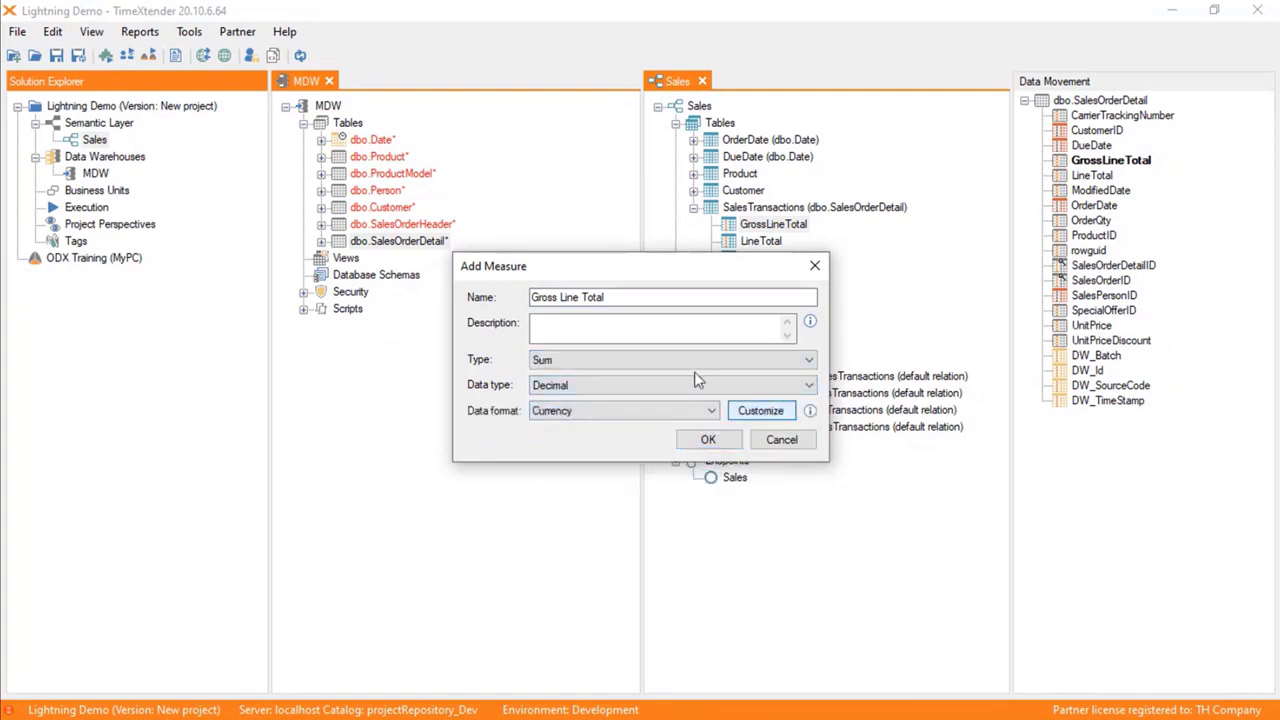
{"action": "left_click", "coordinate": [733, 409]}
{"action": "left_click", "coordinate": [560, 271]}
{"action": "left_click", "coordinate": [679, 438]}
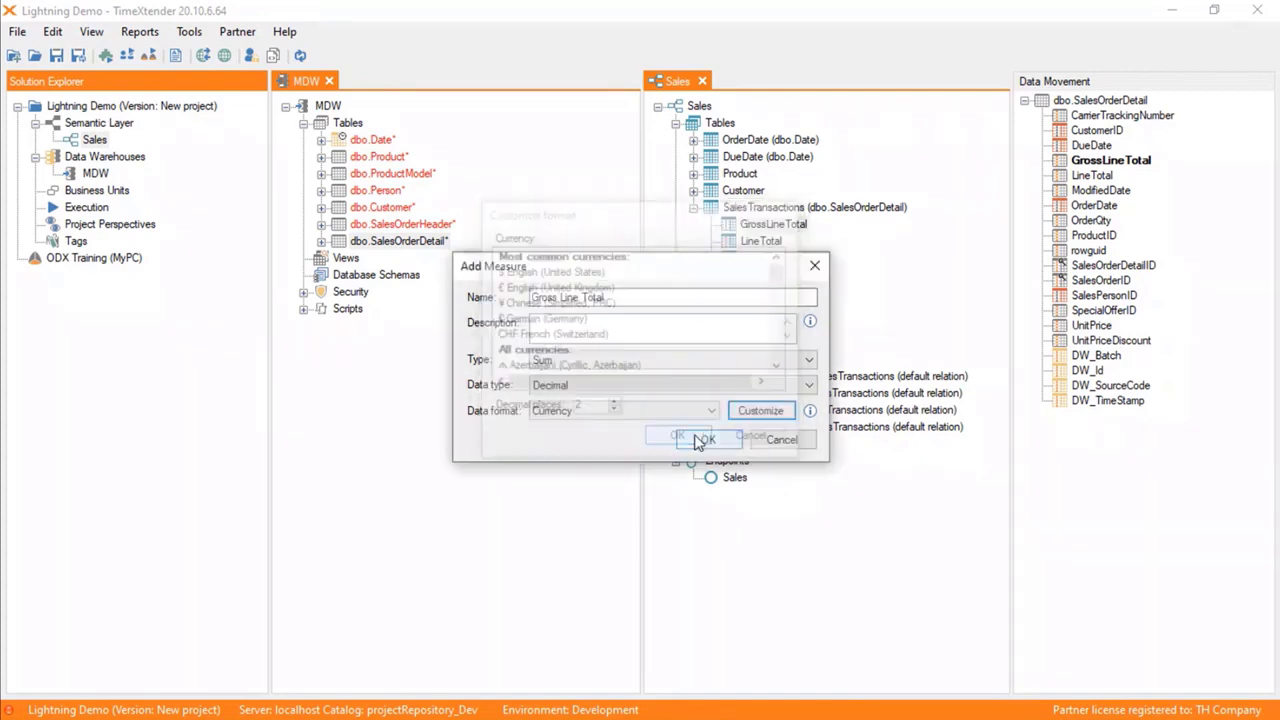
{"action": "left_click", "coordinate": [703, 438]}
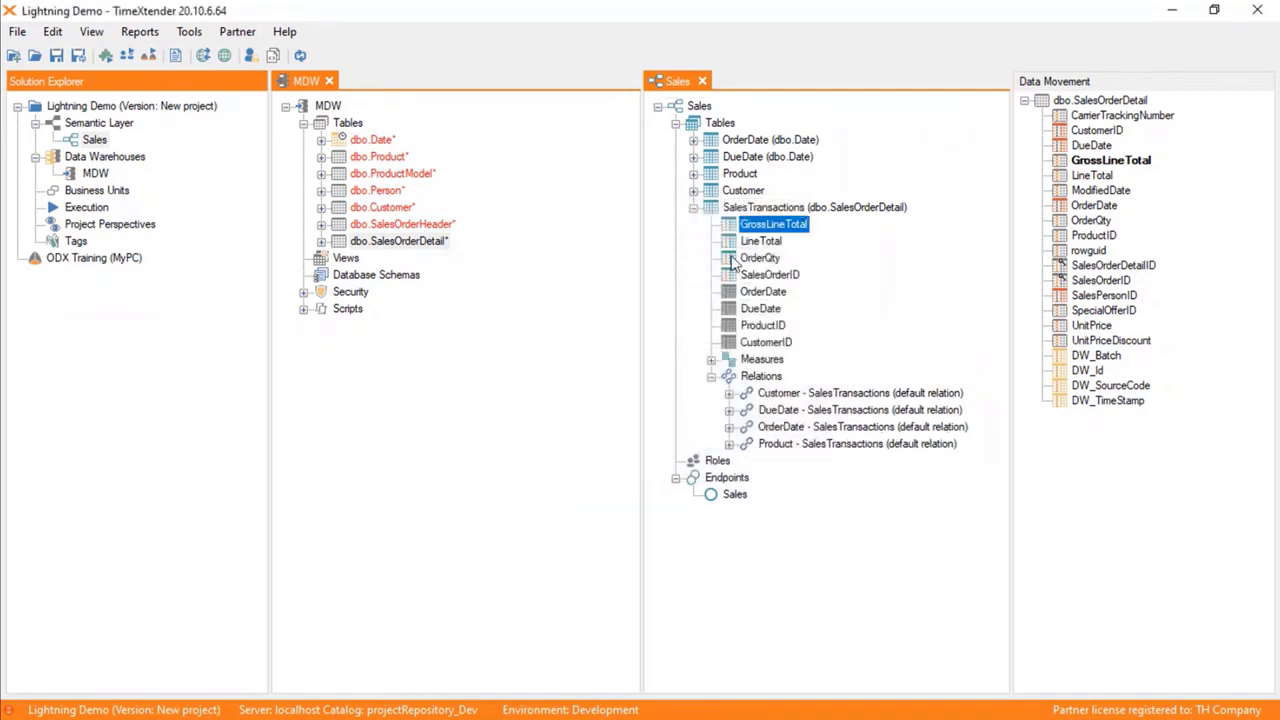
{"action": "right_click", "coordinate": [770, 227]}
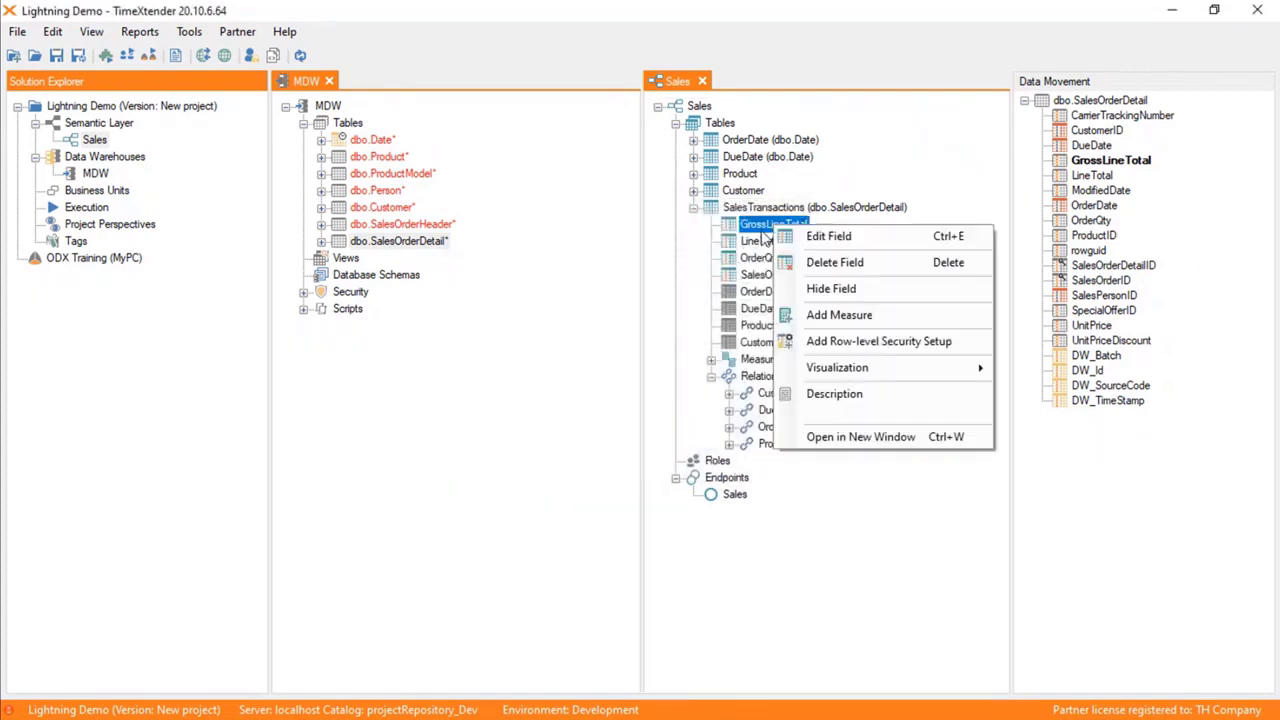
{"action": "left_click", "coordinate": [831, 288]}
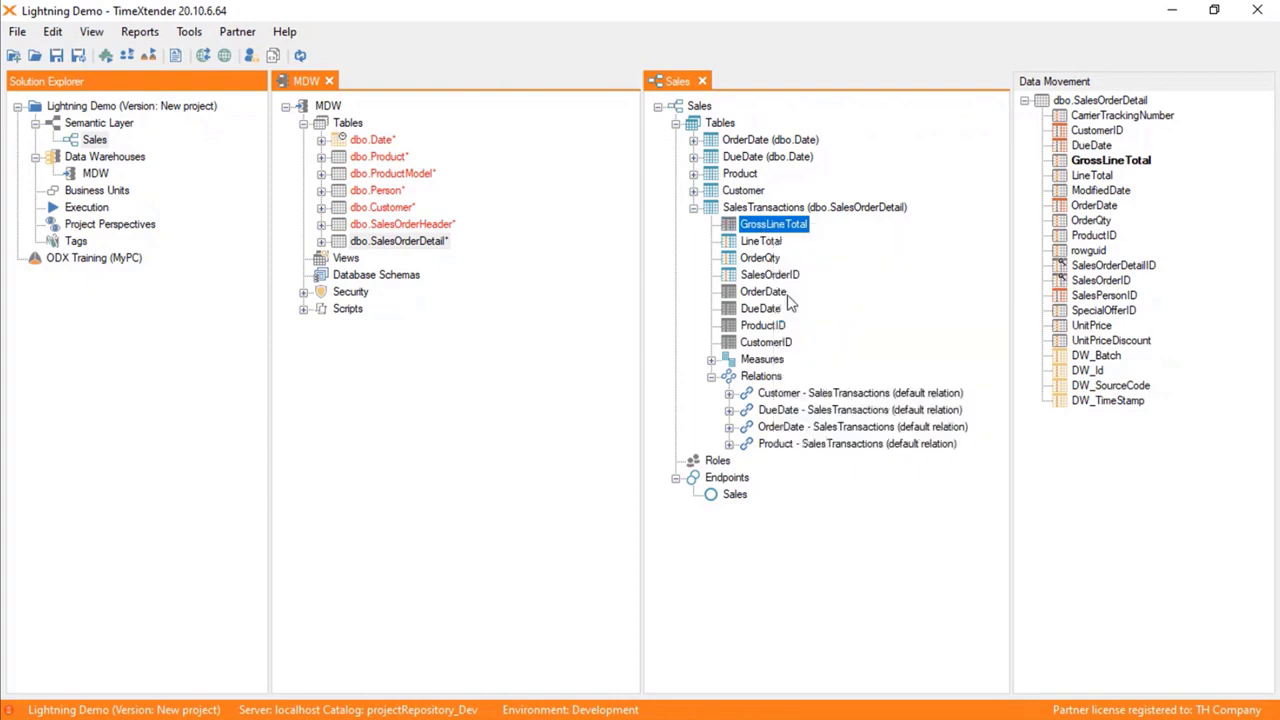
Step: Start a measure on the LineTotal field named Sales Amount, with type Sum and data type Decimal
{"action": "right_click", "coordinate": [762, 243]}
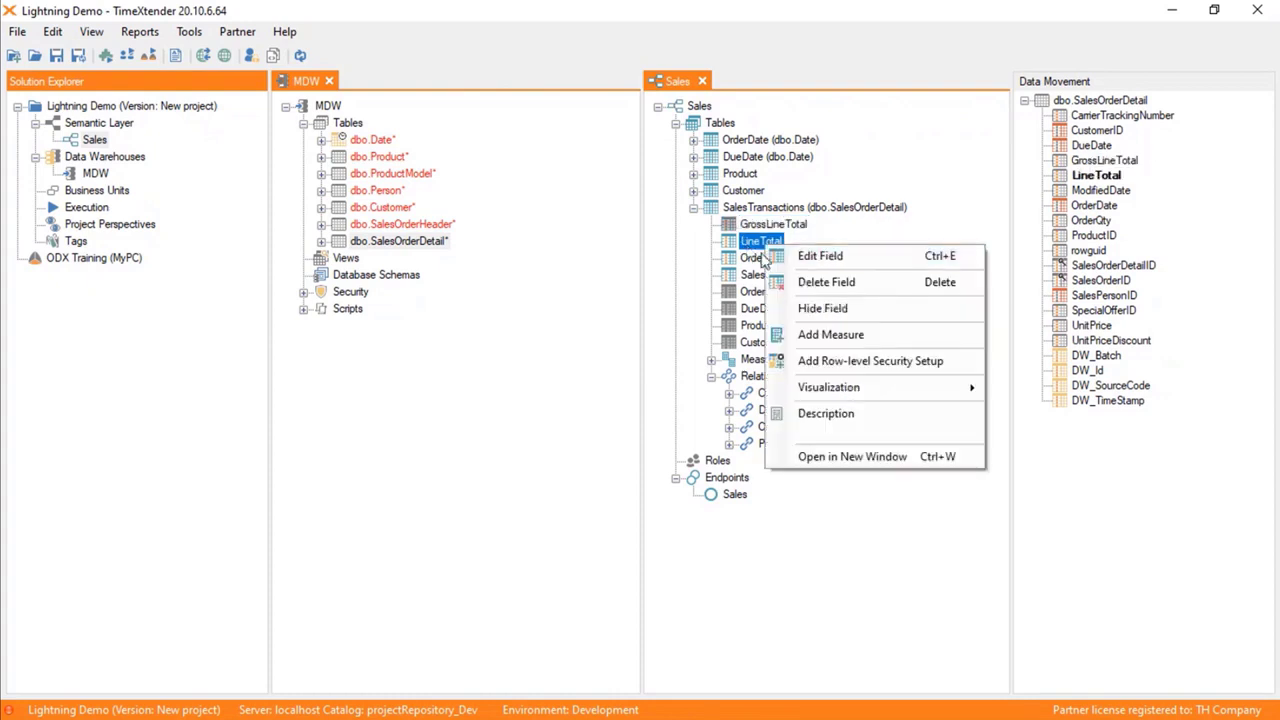
{"action": "left_click", "coordinate": [824, 336]}
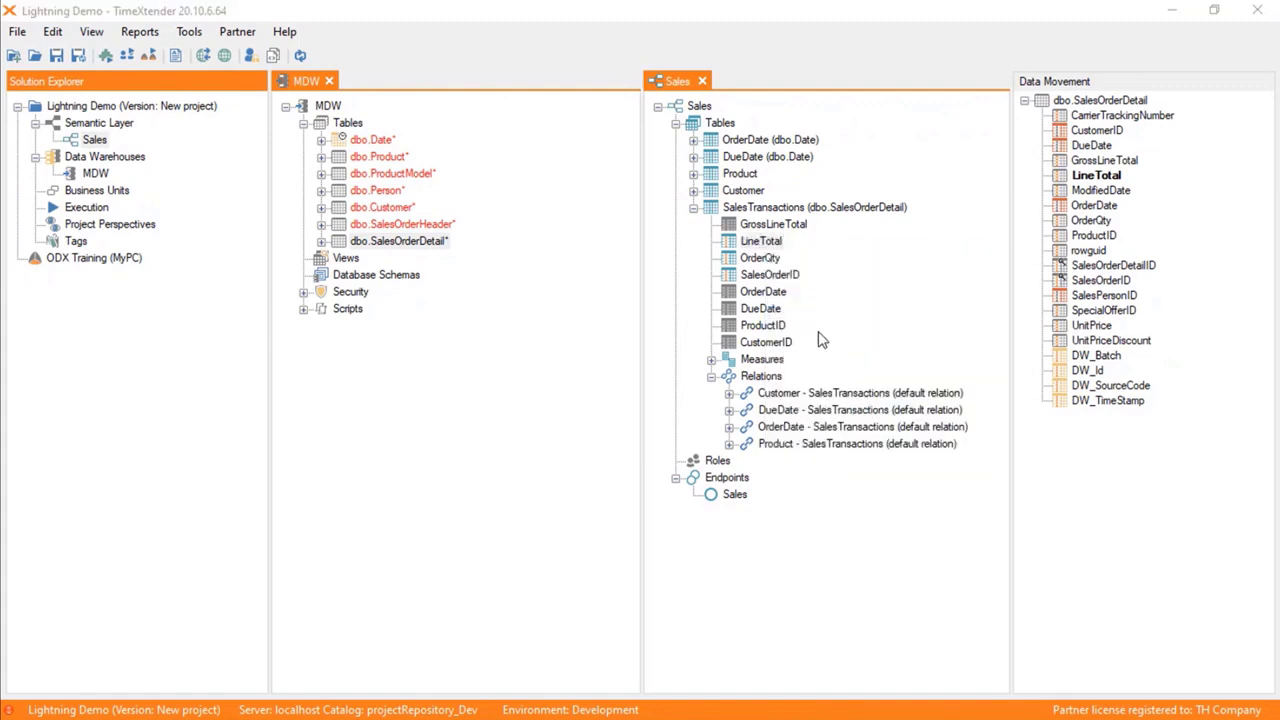
{"action": "type", "text": "Sales Amount"}
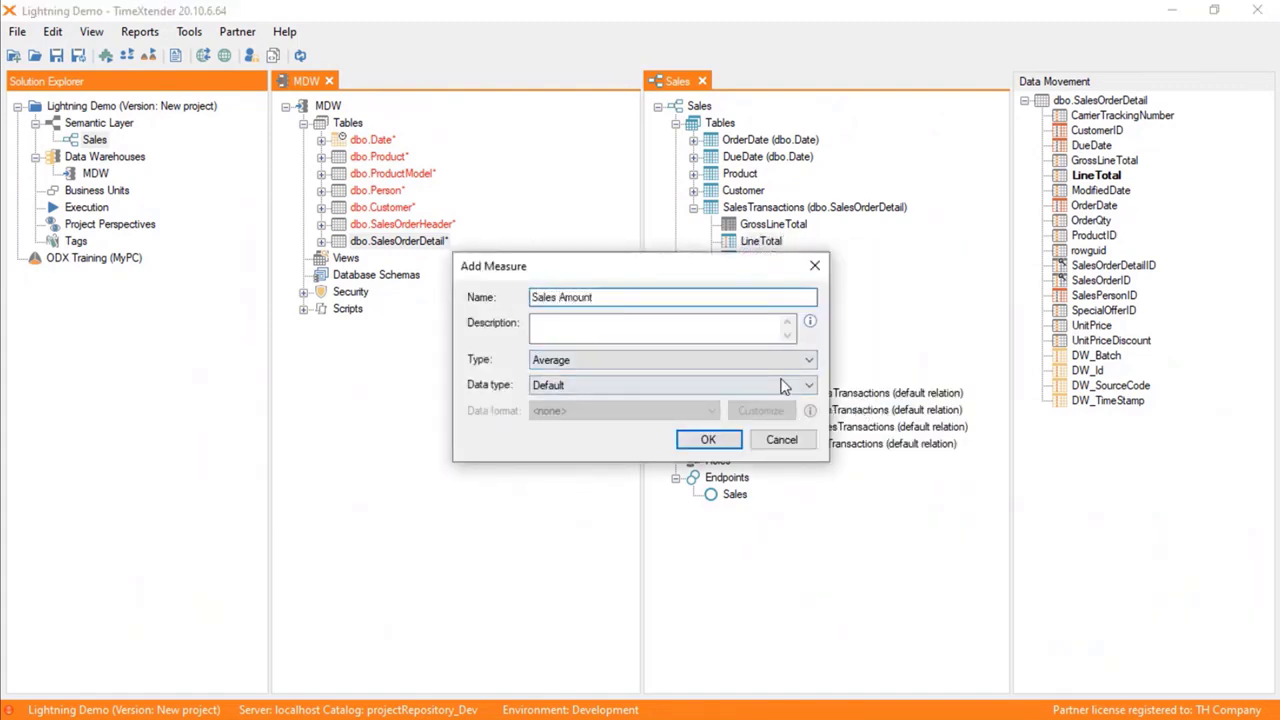
{"action": "left_click", "coordinate": [770, 360]}
{"action": "left_click", "coordinate": [700, 437]}
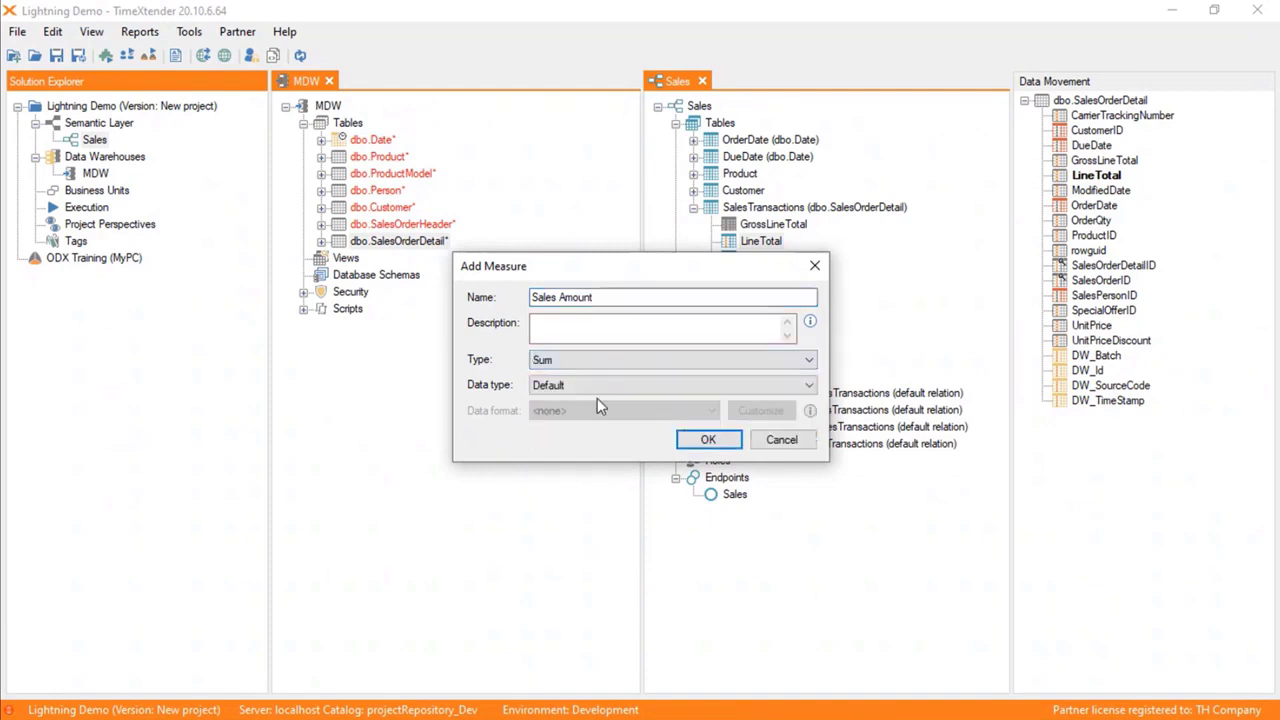
{"action": "left_click", "coordinate": [600, 386]}
{"action": "left_click", "coordinate": [660, 436]}
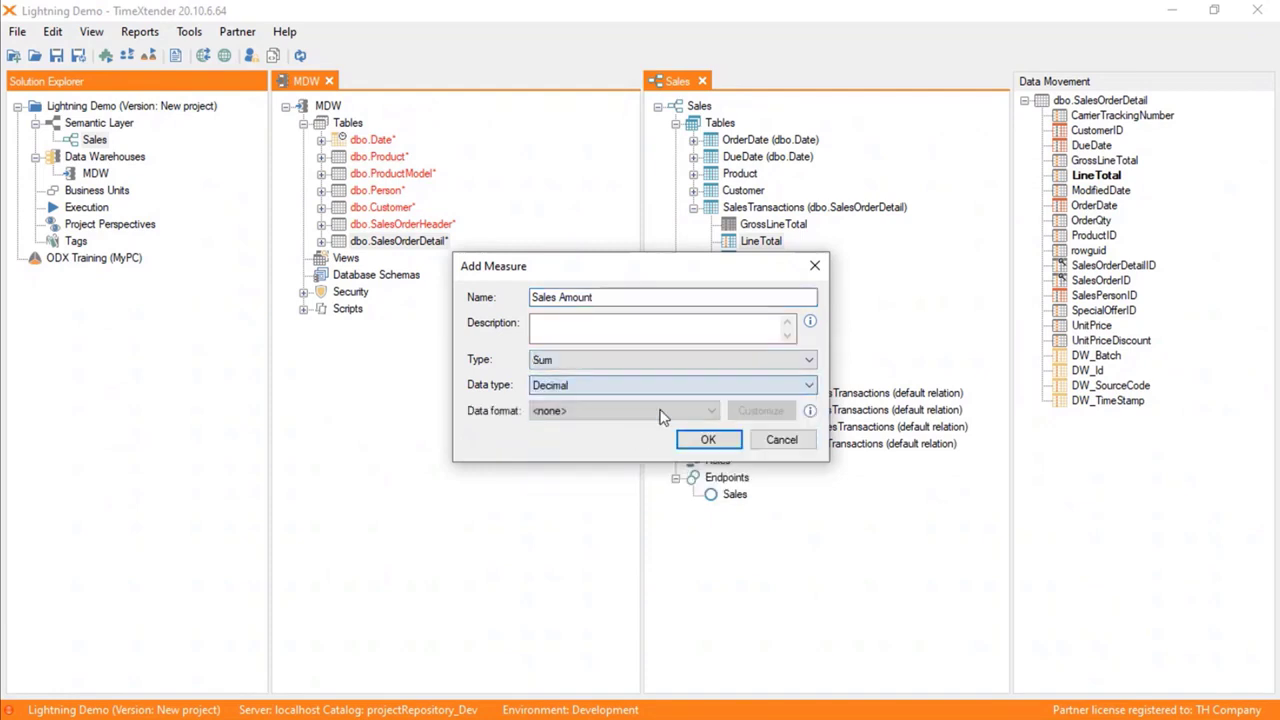
Step: Format the Sales Amount measure as English (United States) currency, save it and hide the LineTotal field
{"action": "left_click", "coordinate": [660, 411]}
{"action": "left_click", "coordinate": [630, 440]}
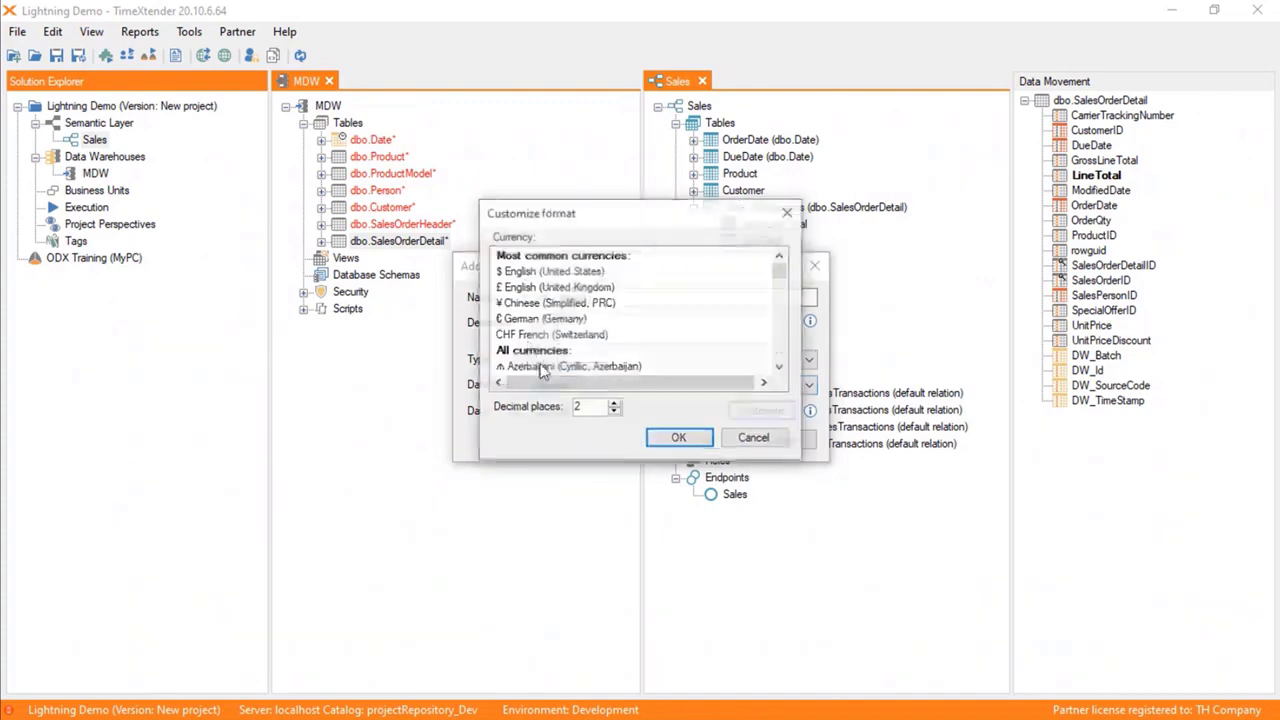
{"action": "left_click", "coordinate": [550, 272]}
{"action": "left_click", "coordinate": [676, 437]}
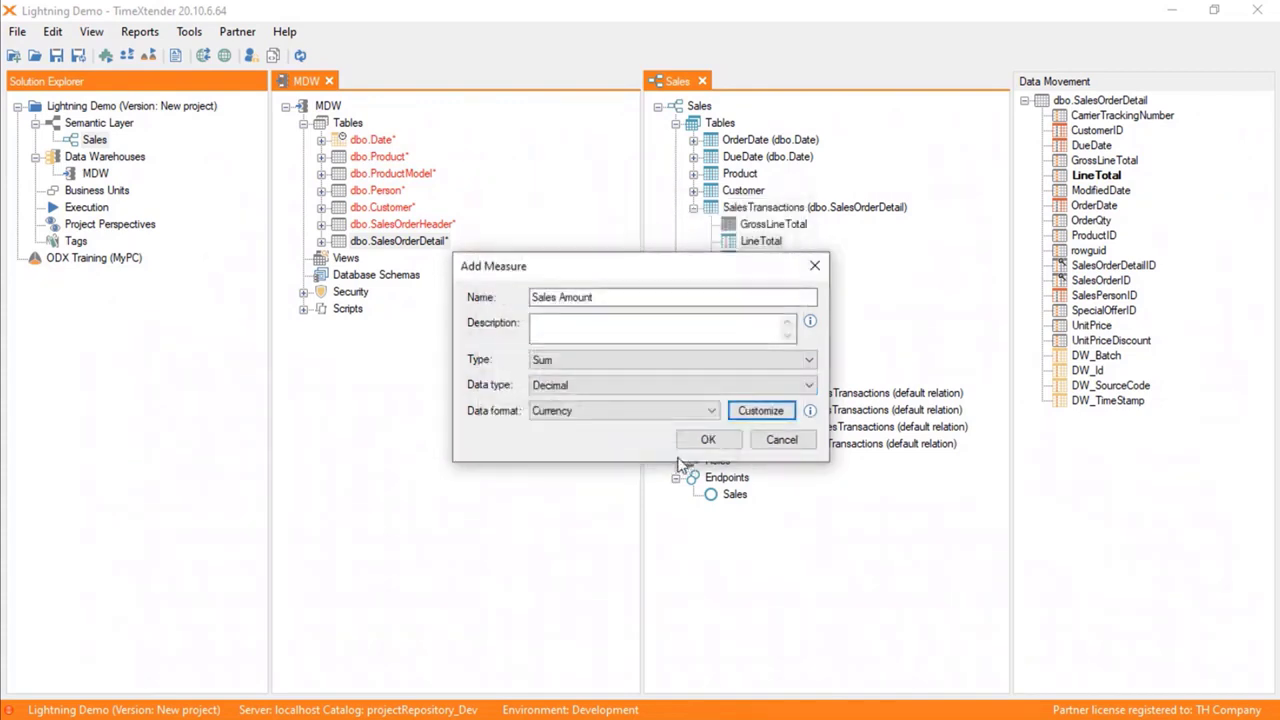
{"action": "left_click", "coordinate": [708, 440]}
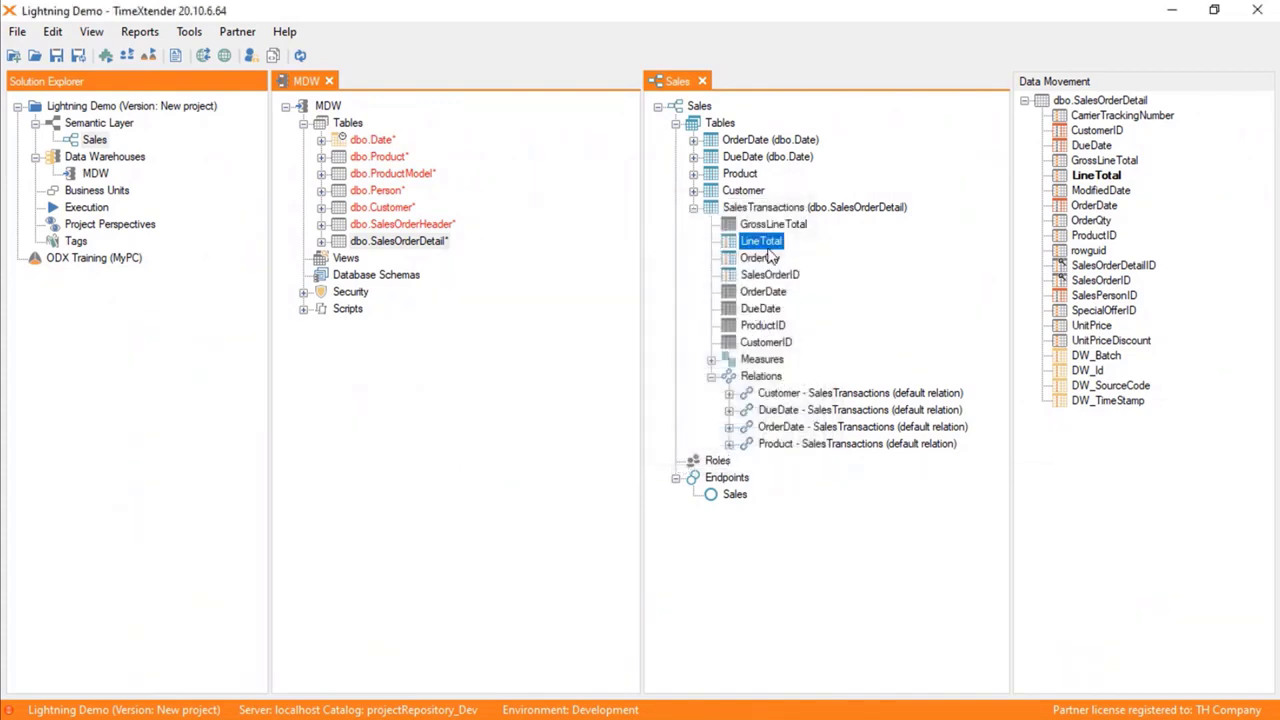
{"action": "right_click", "coordinate": [770, 242]}
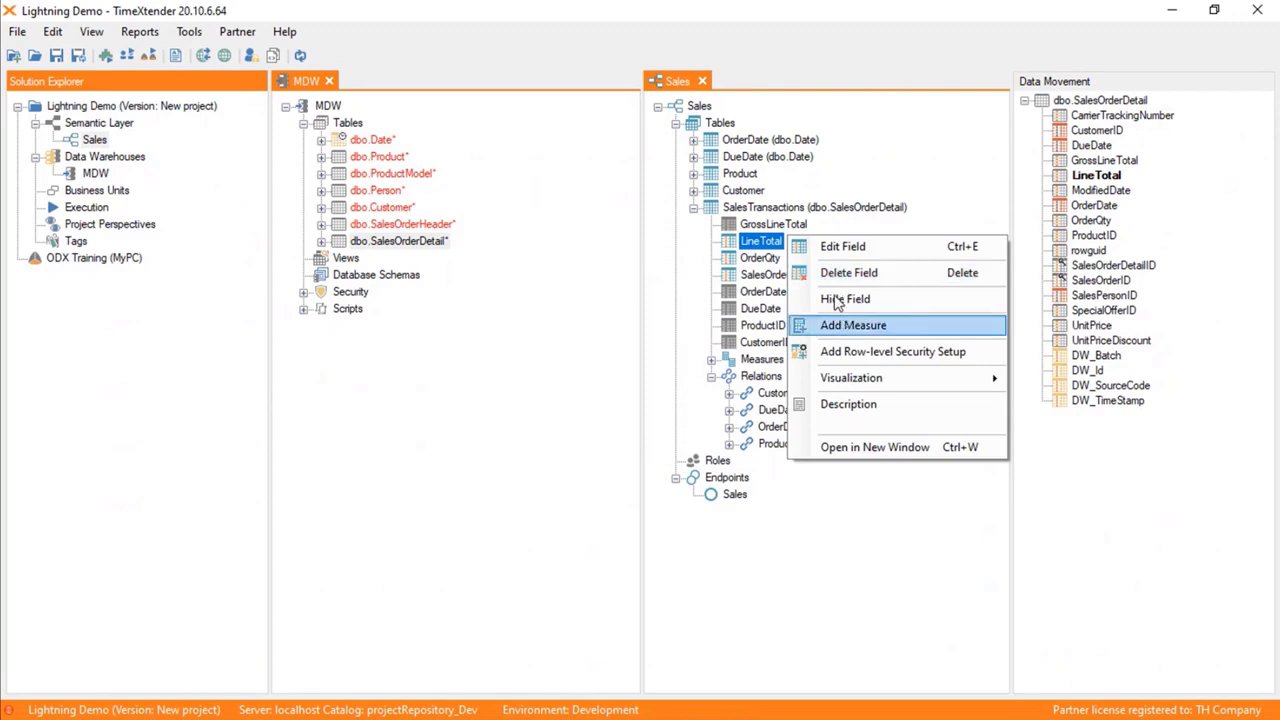
{"action": "left_click", "coordinate": [832, 296]}
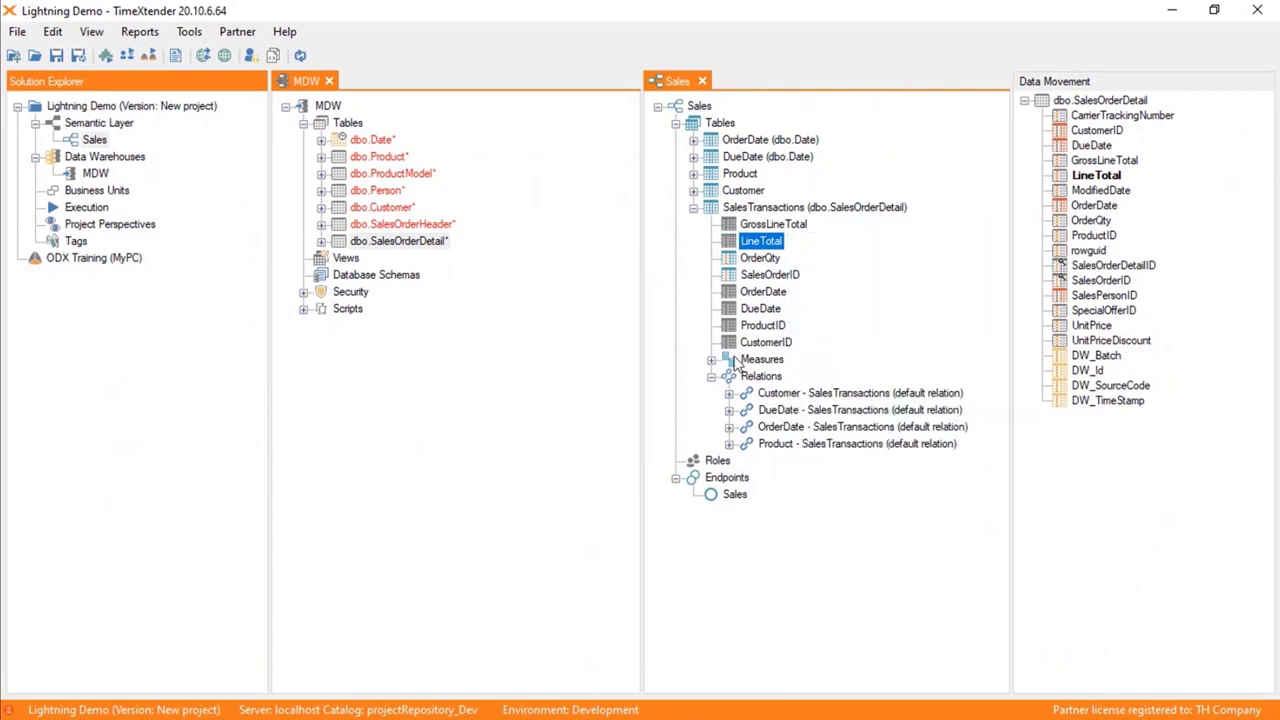
Step: Expand the Measures of the SalesTransactions table to review them and check the stopwatch
{"action": "left_click", "coordinate": [712, 360]}
{"action": "key", "text": "alt+Tab"}
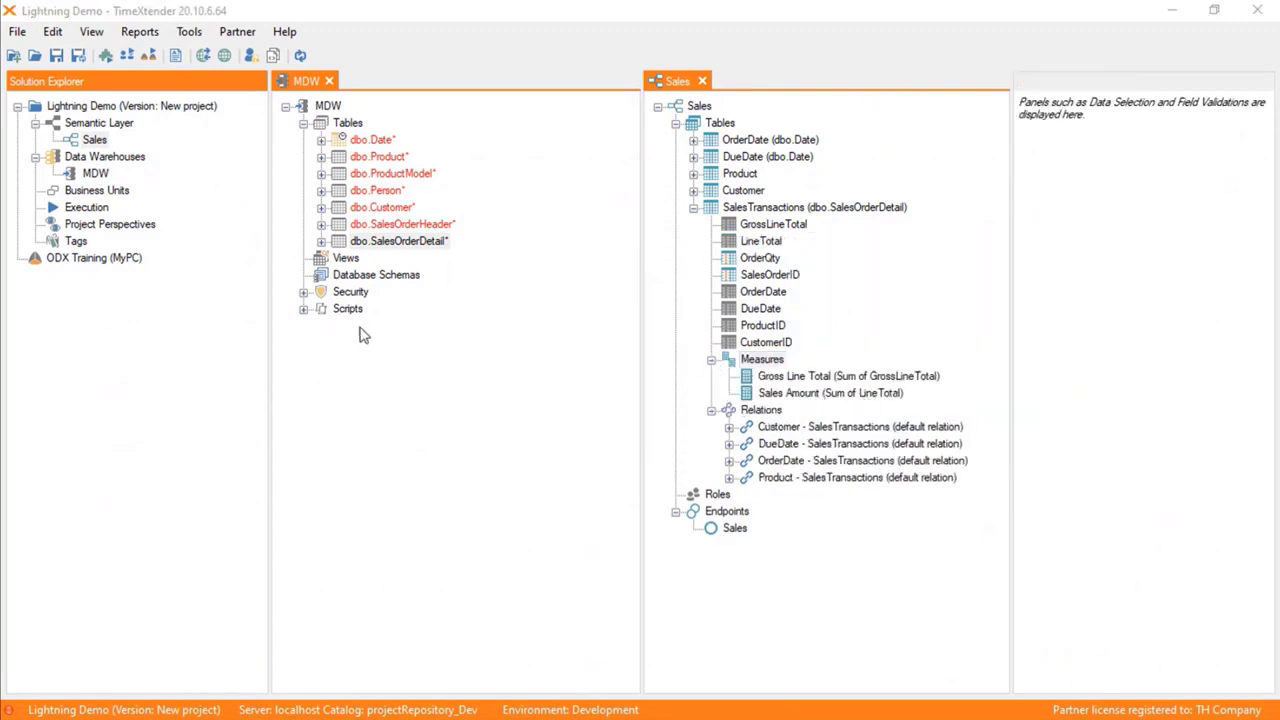
{"action": "key", "text": "alt+Tab"}
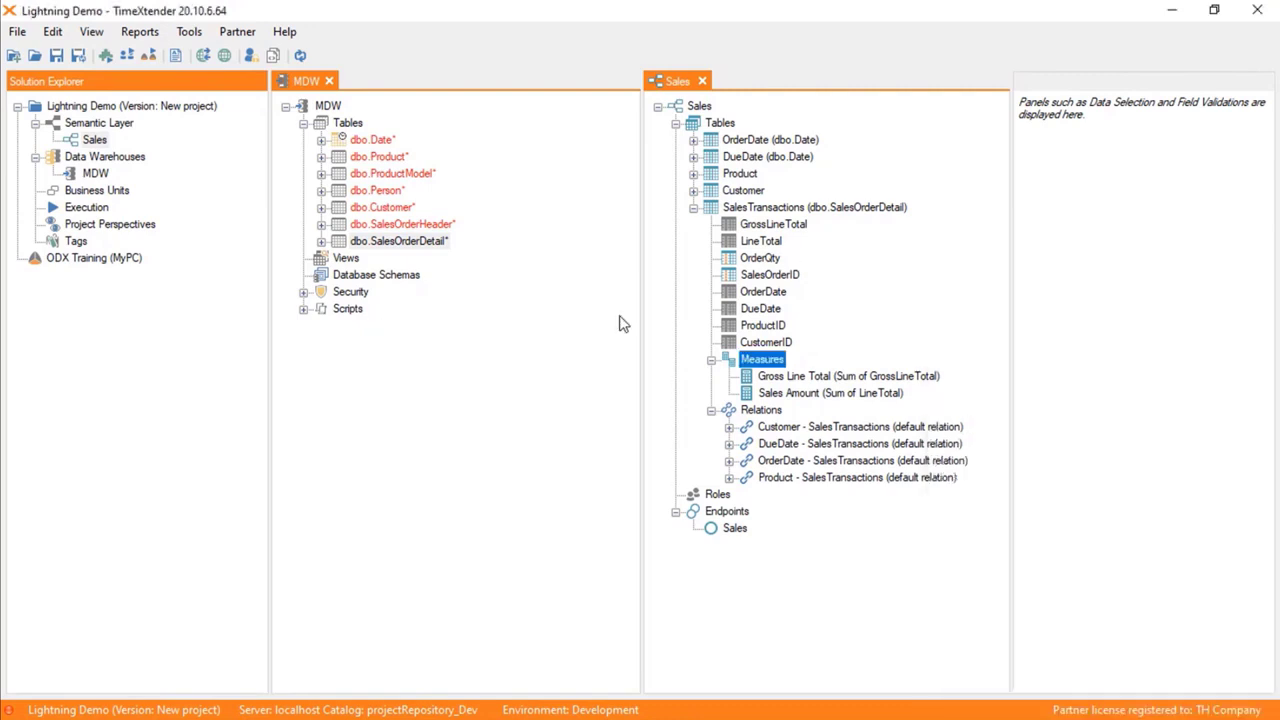
{"action": "left_click", "coordinate": [590, 361]}
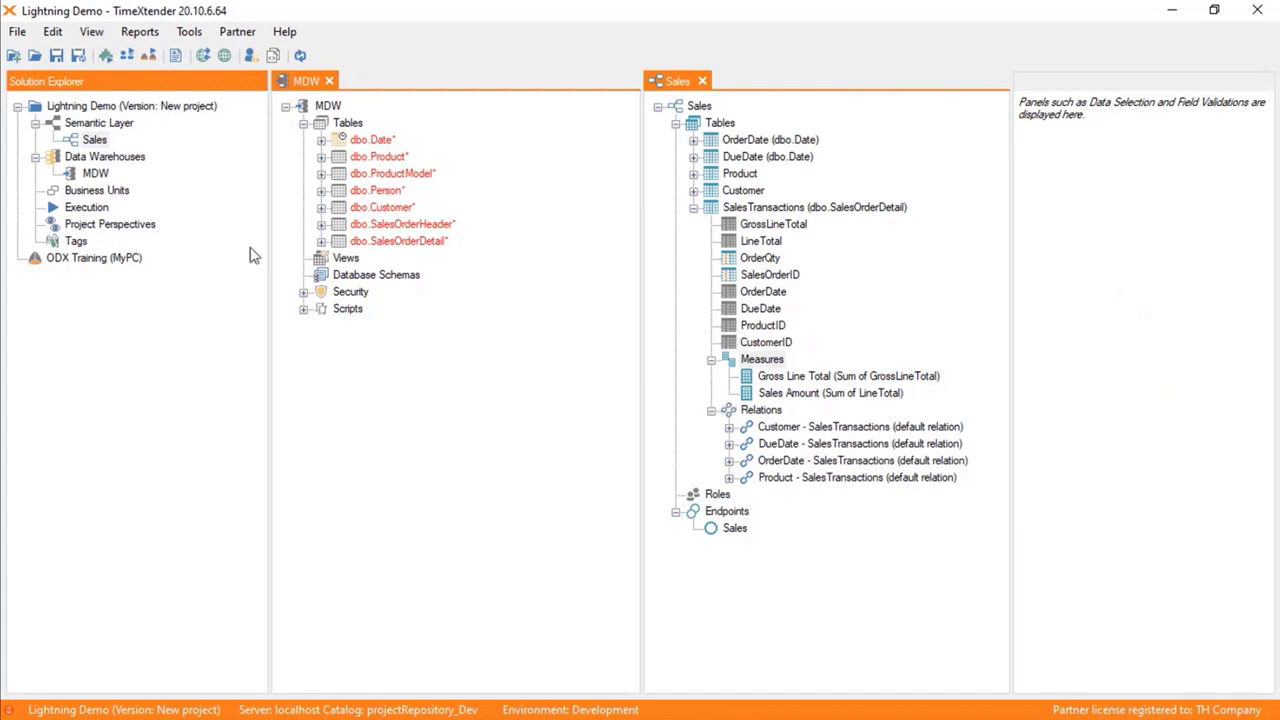
Step: Open the project's Execution settings and set the Default execution package's maximum threads to 6
{"action": "right_click", "coordinate": [116, 209]}
{"action": "left_click", "coordinate": [163, 220]}
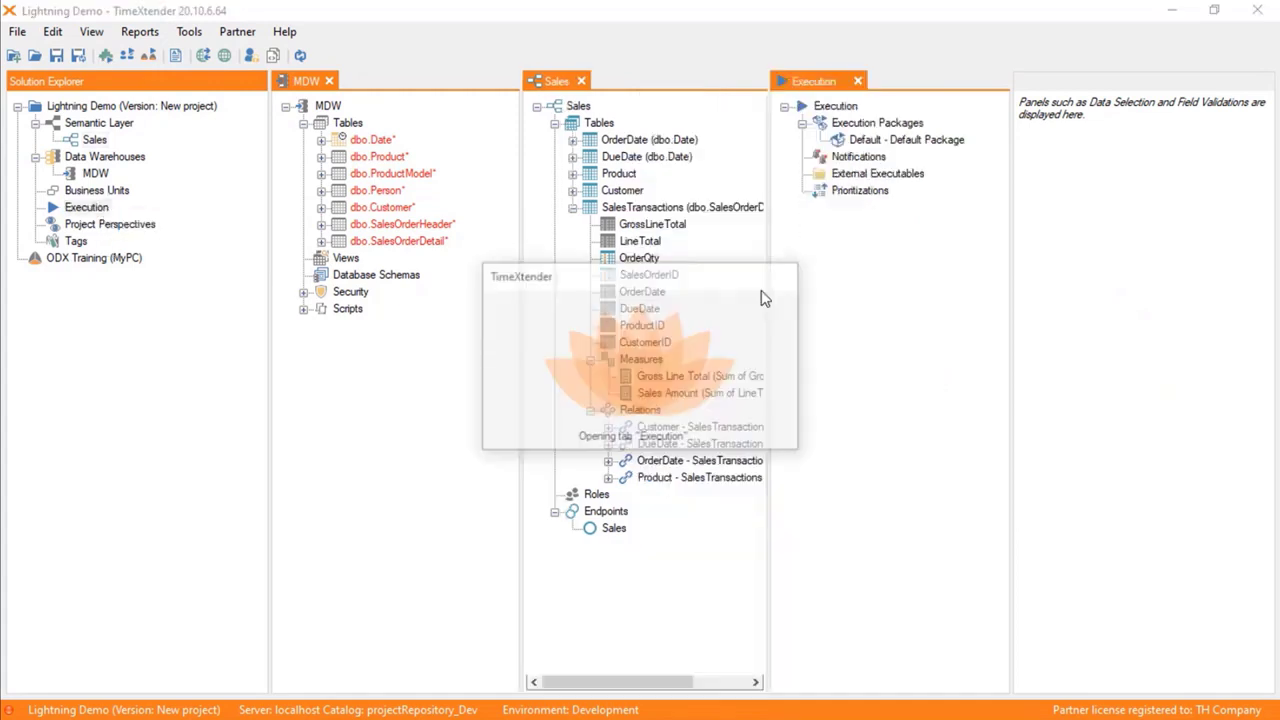
{"action": "left_click", "coordinate": [852, 142]}
{"action": "right_click", "coordinate": [857, 143]}
{"action": "left_click", "coordinate": [950, 151]}
{"action": "left_click", "coordinate": [498, 505]}
{"action": "left_click", "coordinate": [498, 505]}
{"action": "left_click", "coordinate": [498, 505]}
{"action": "left_click", "coordinate": [498, 505]}
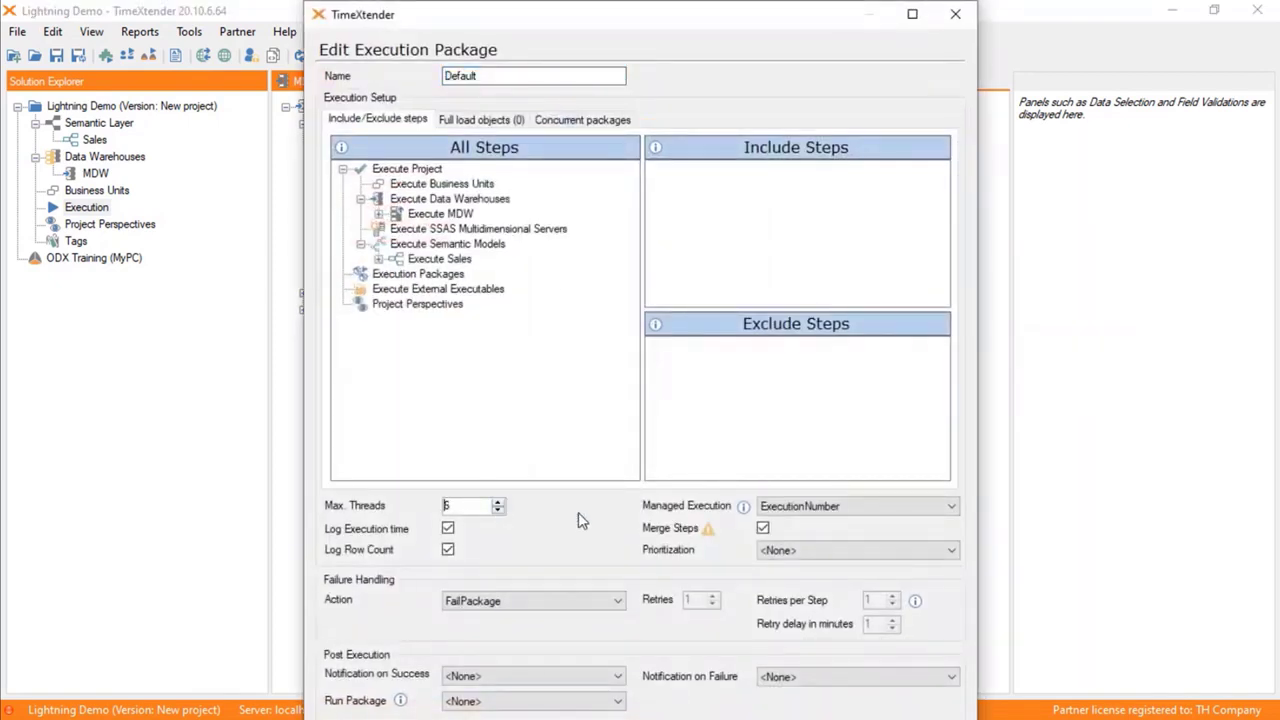
Step: Set the Default package's managed execution to ExecutionTime, save the package and close the Execution settings
{"action": "left_click", "coordinate": [860, 507]}
{"action": "left_click", "coordinate": [870, 560]}
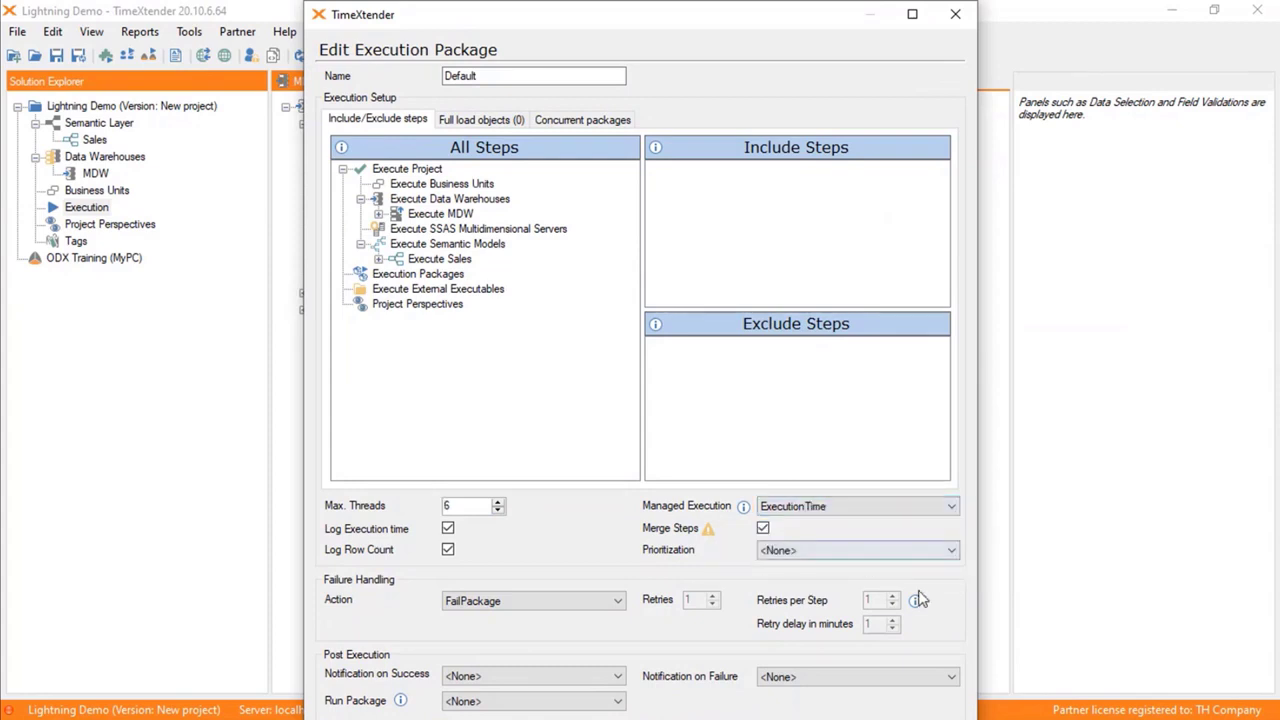
{"action": "key", "text": "Return"}
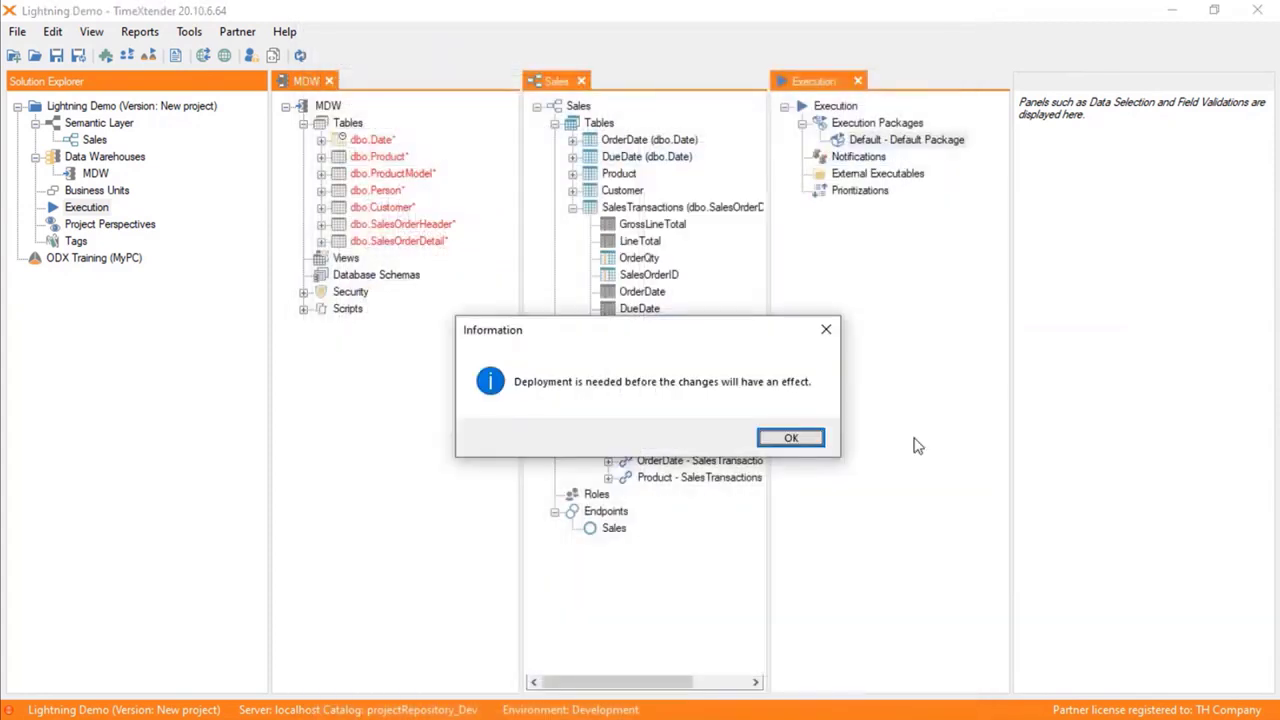
{"action": "left_click", "coordinate": [795, 437]}
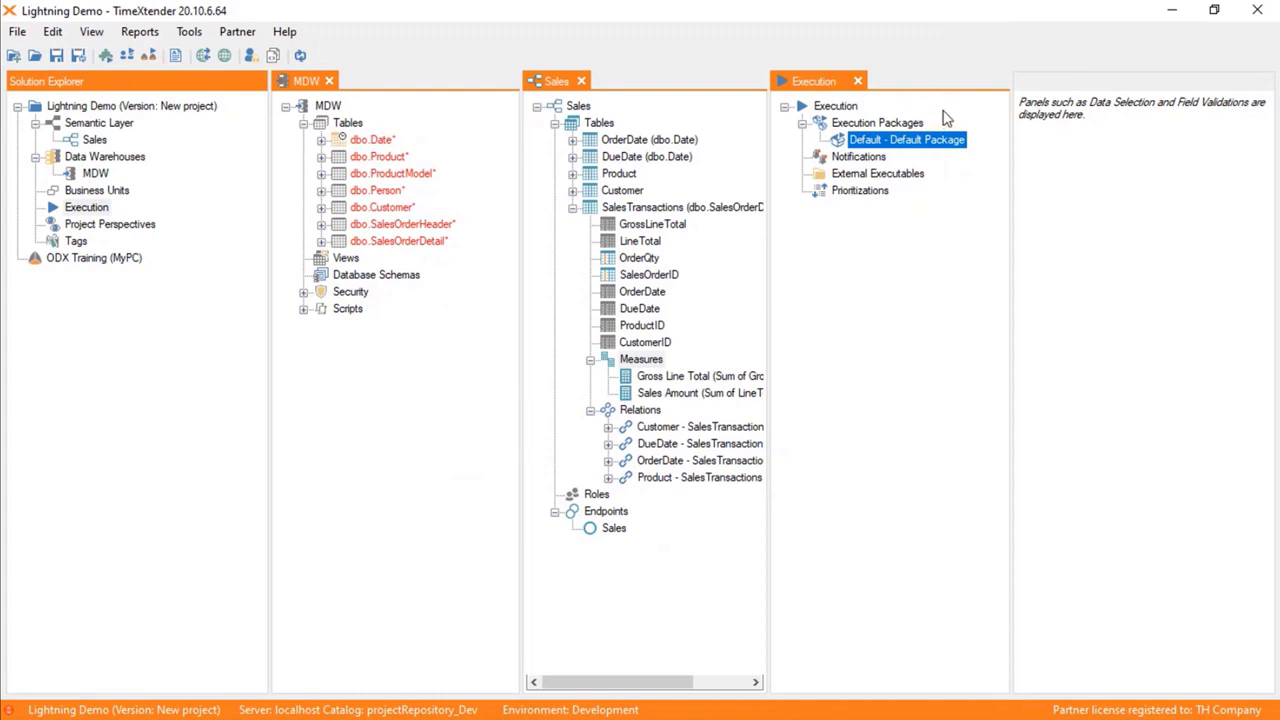
{"action": "left_click", "coordinate": [857, 81]}
Step: Save the project, start its deployment and execution, and follow the detailed progress
{"action": "left_click", "coordinate": [106, 56]}
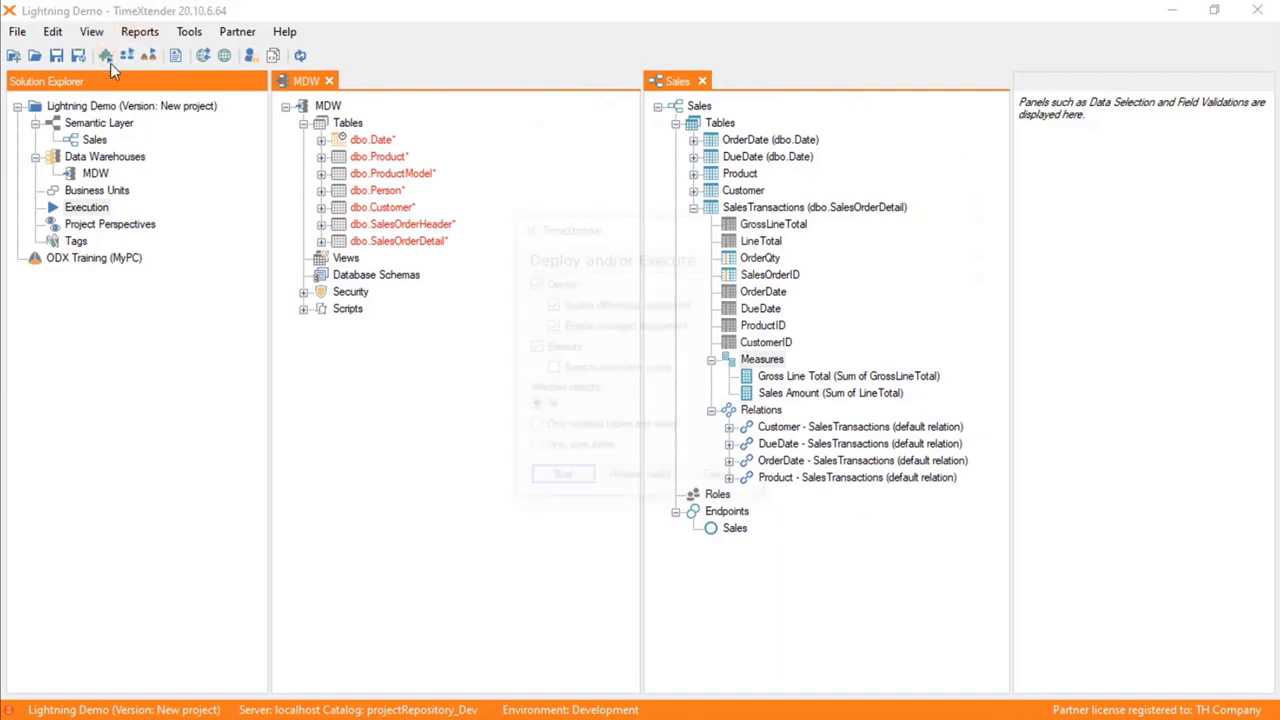
{"action": "left_click", "coordinate": [575, 479]}
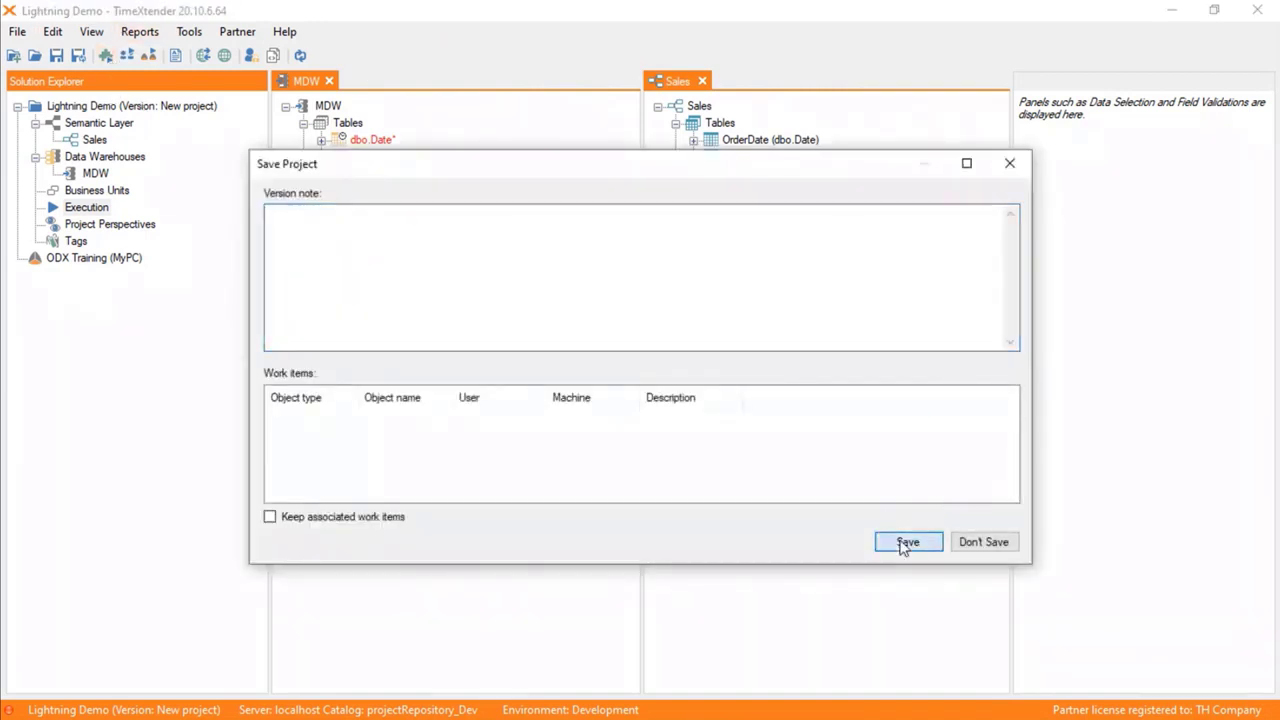
{"action": "left_click", "coordinate": [906, 542]}
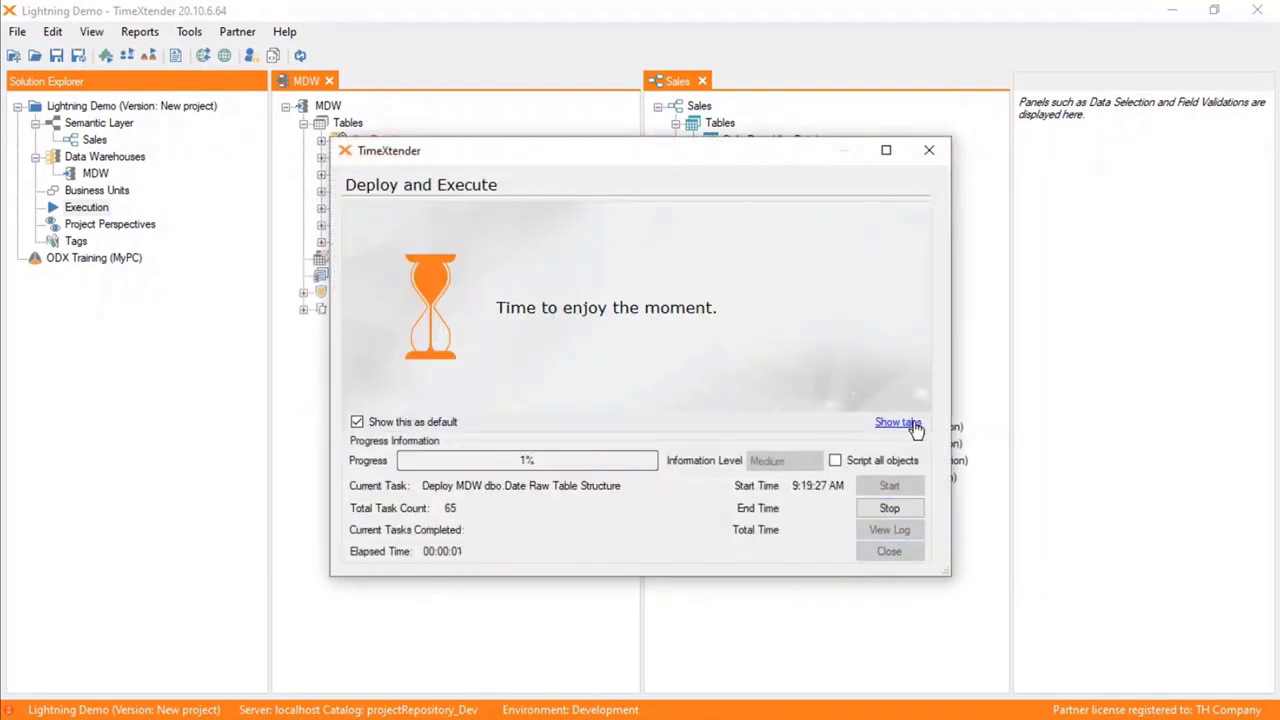
{"action": "left_click", "coordinate": [897, 422]}
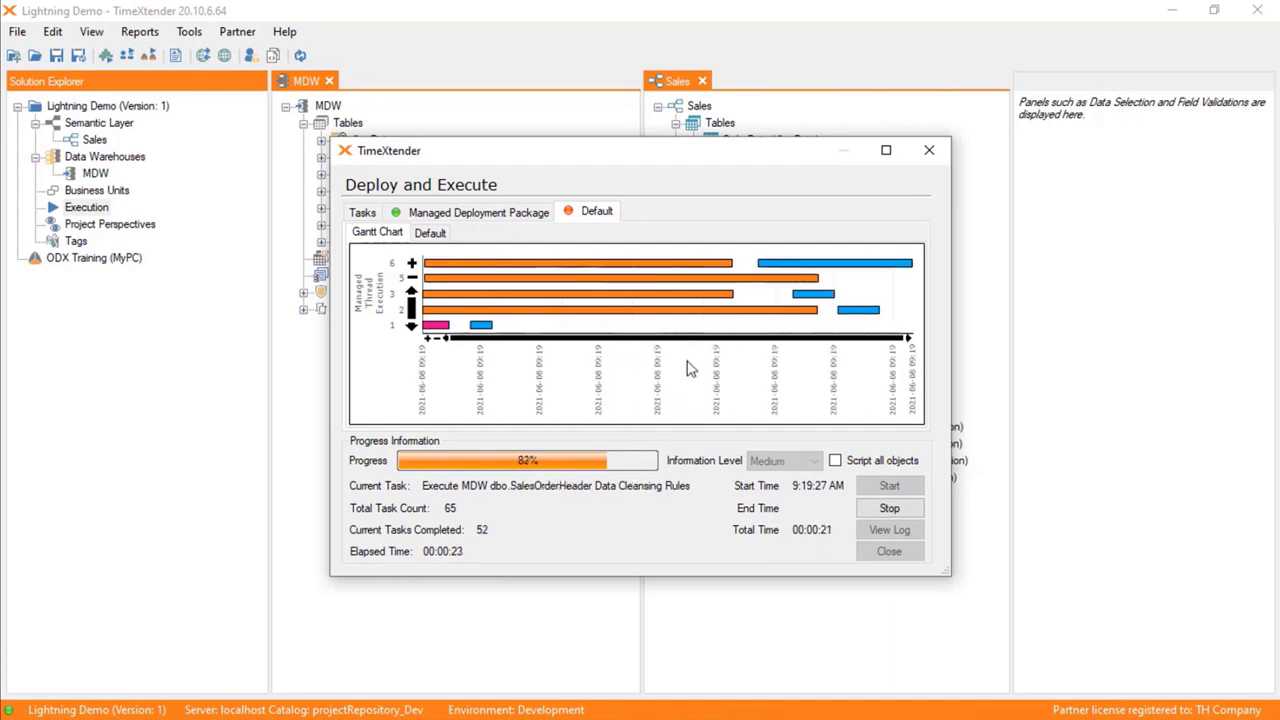
{"action": "key", "text": "alt+Tab"}
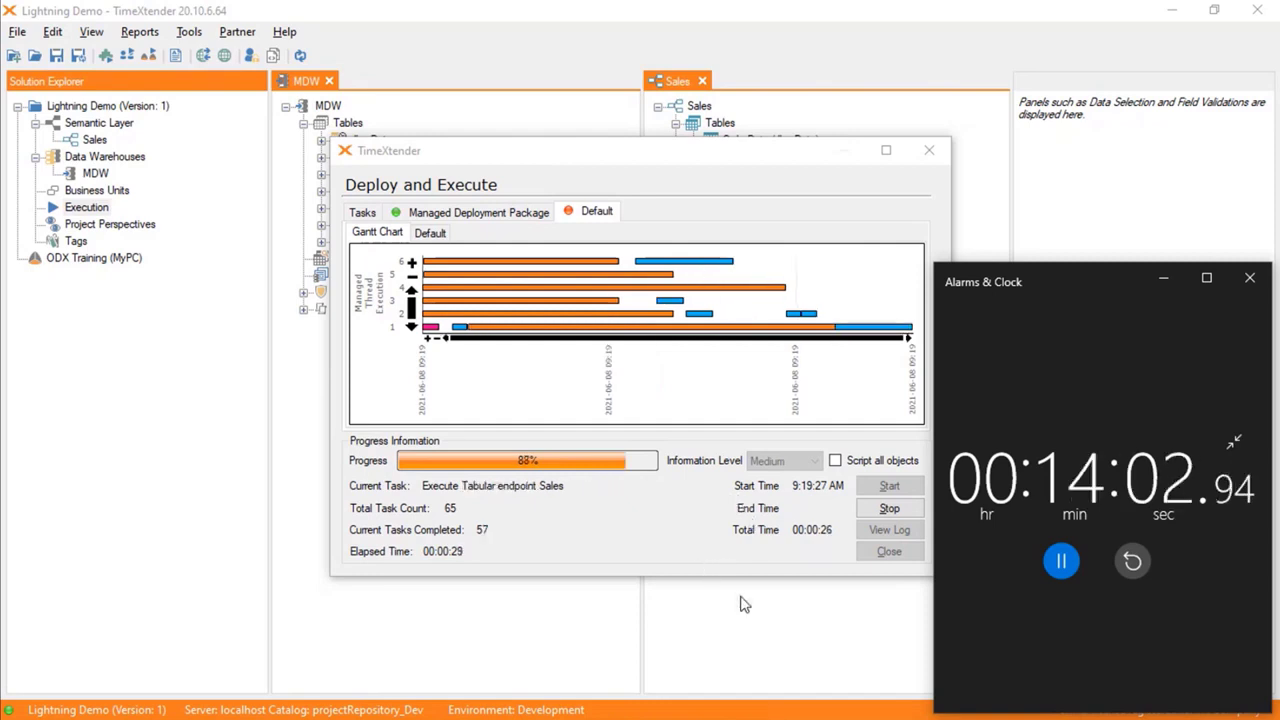
Step: Switch to Power BI Desktop and enter server MyPC and database Sales_2010608 for a live Analysis Services connection
{"action": "left_click", "coordinate": [685, 532]}
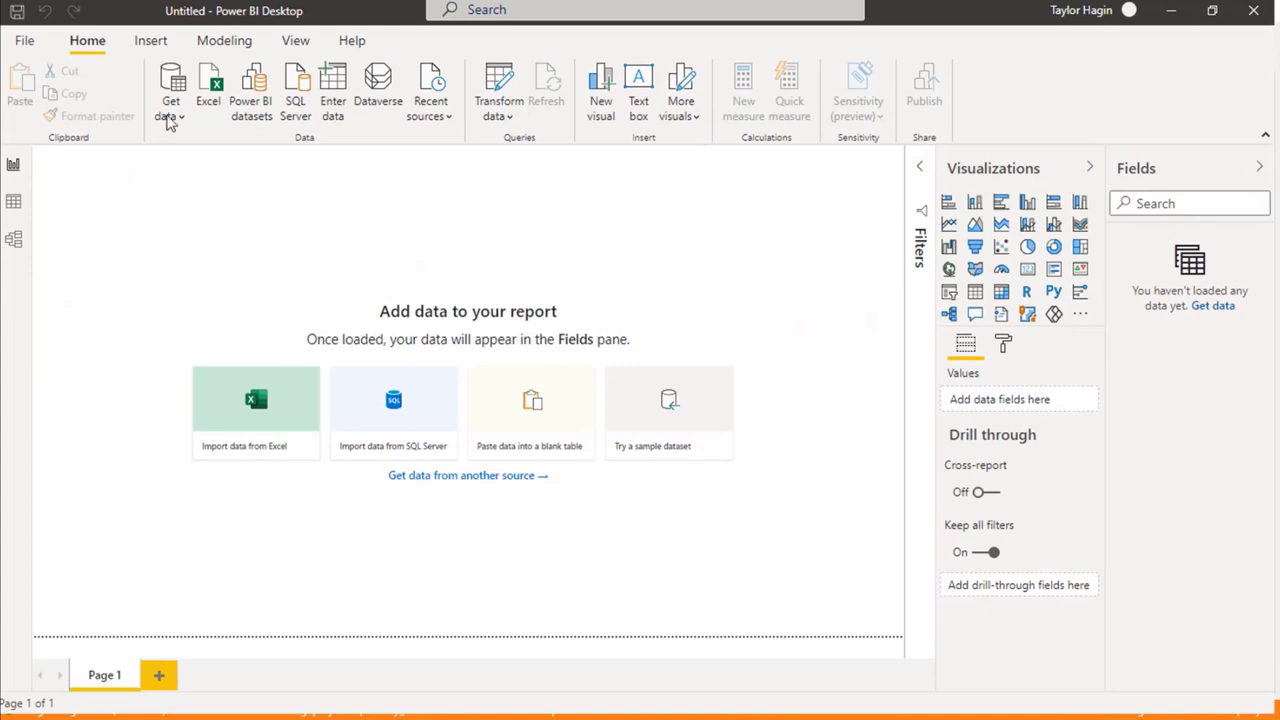
{"action": "left_click", "coordinate": [178, 120]}
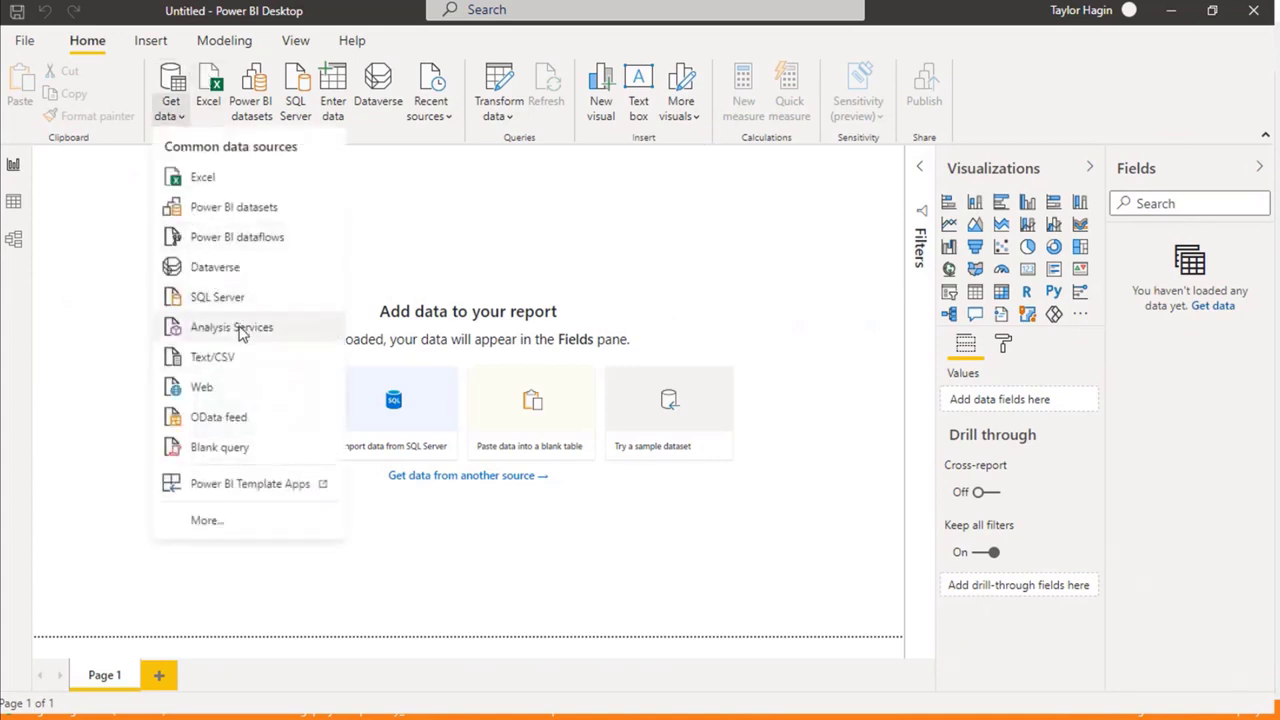
{"action": "left_click", "coordinate": [250, 348]}
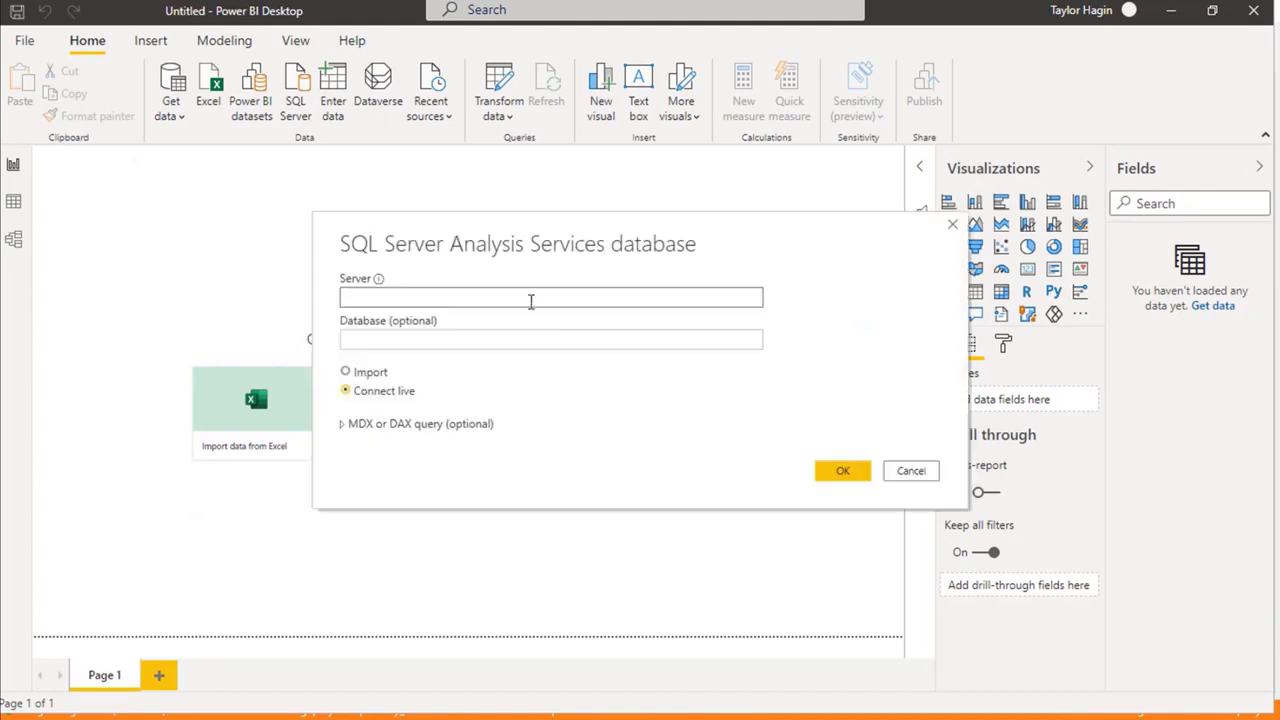
{"action": "type", "text": "C"}
{"action": "key", "text": "Tab"}
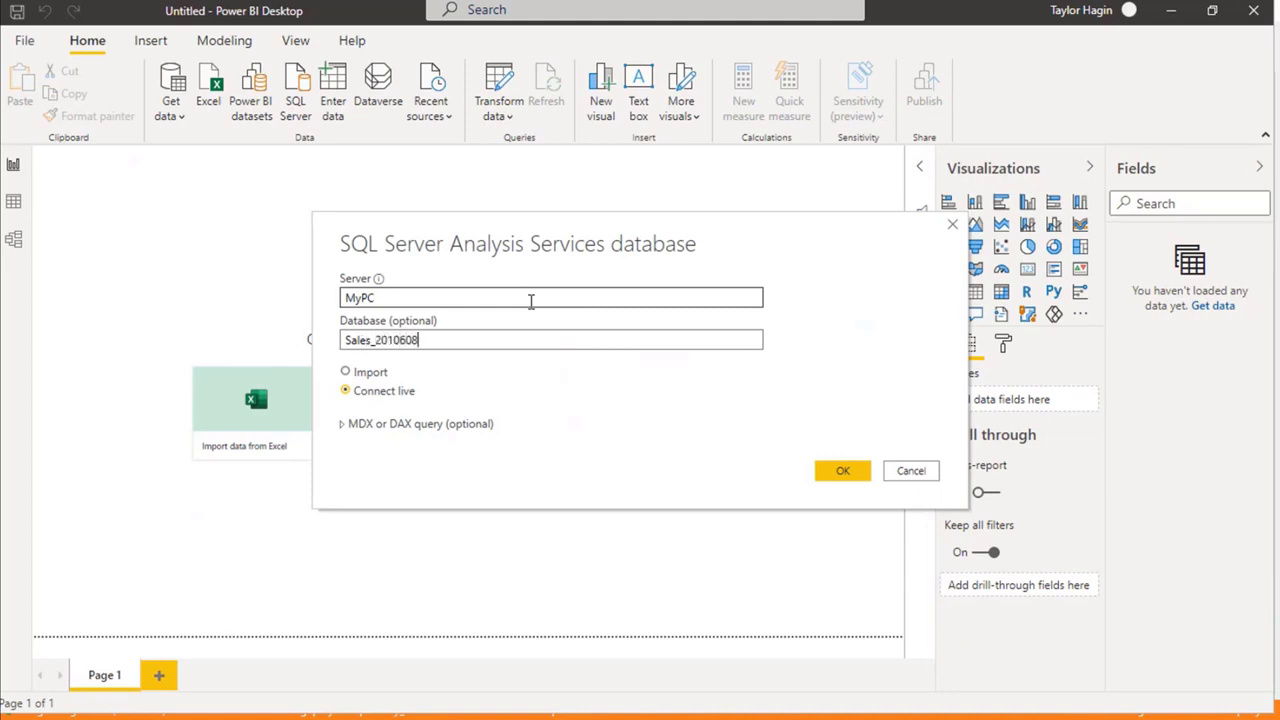
Step: Try the Analysis Services connection, correct the database name to Sales_20210608 and connect
{"action": "left_click", "coordinate": [845, 472]}
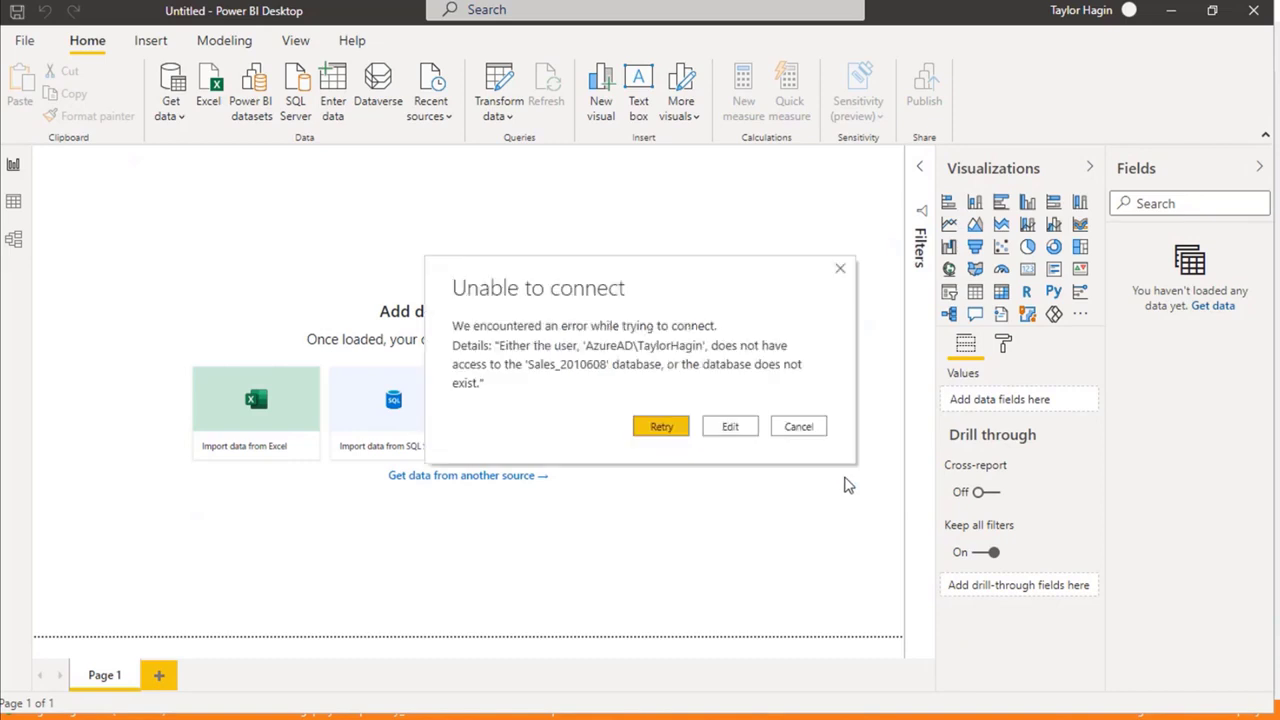
{"action": "left_click", "coordinate": [701, 428]}
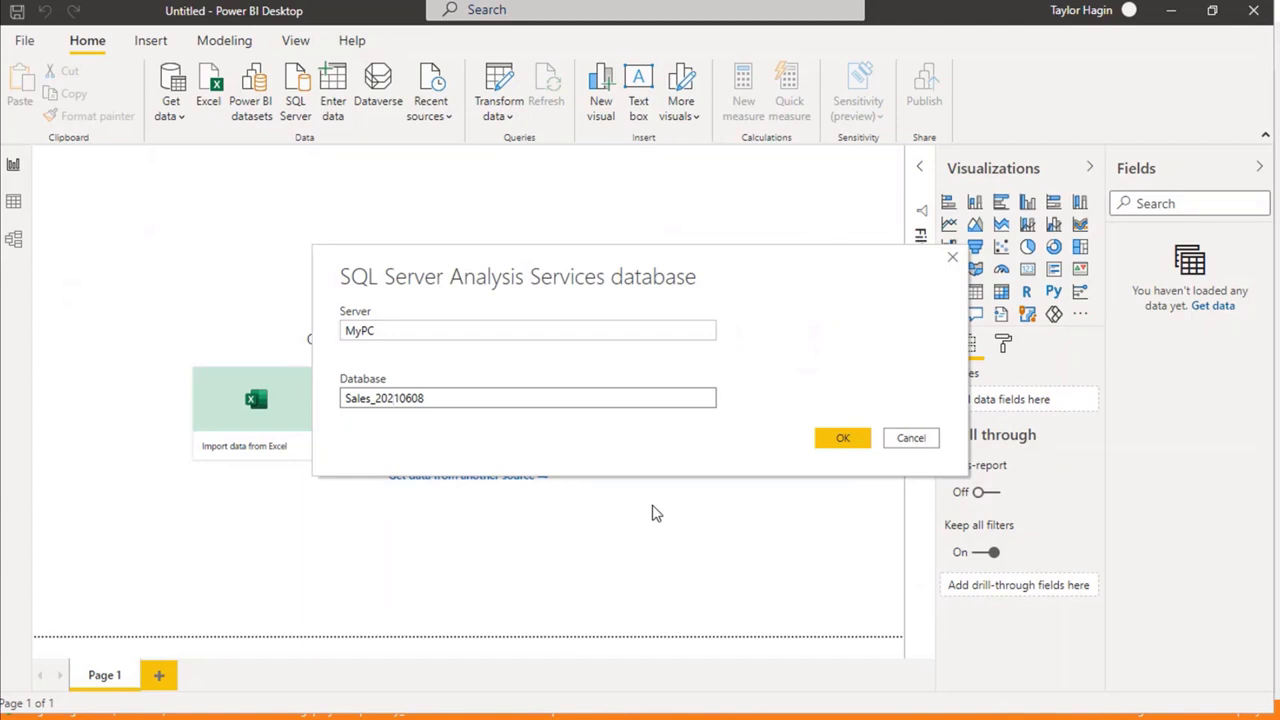
{"action": "left_click", "coordinate": [848, 438]}
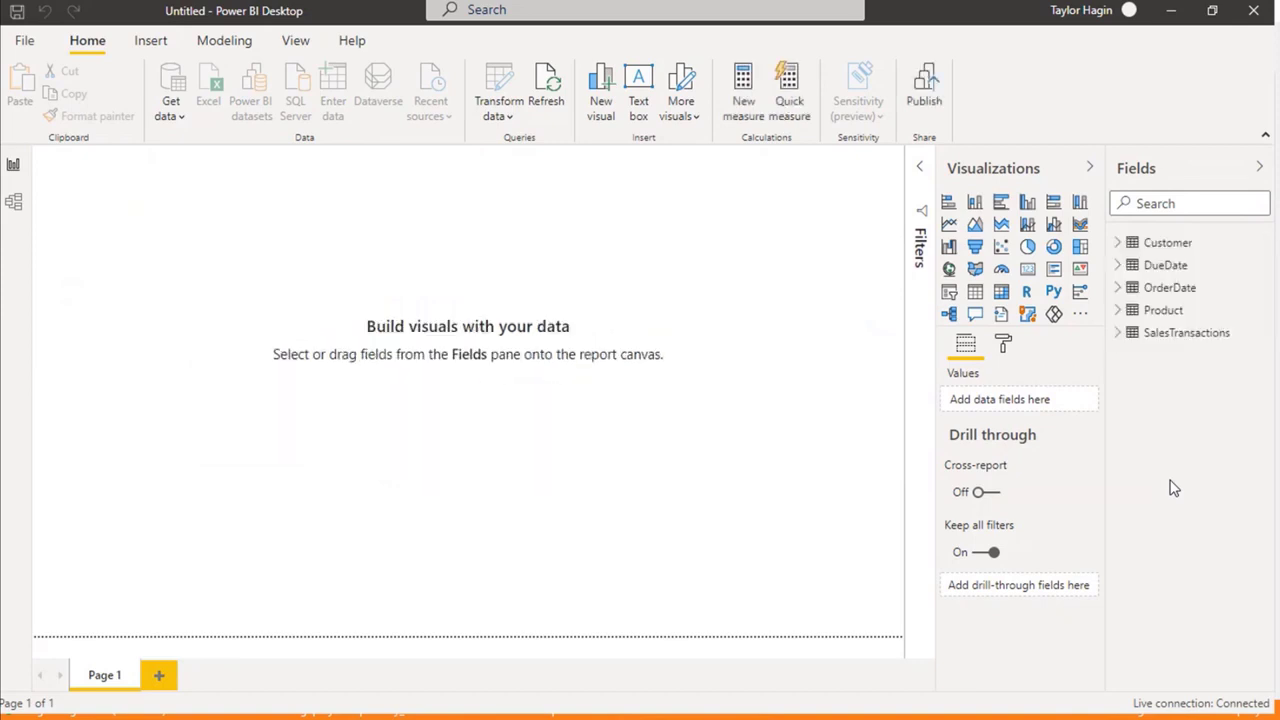
Step: Add a clustered column chart with Customer FullName on the axis and the Sales Amount measure as values
{"action": "left_click", "coordinate": [1027, 202]}
{"action": "left_click", "coordinate": [1119, 244]}
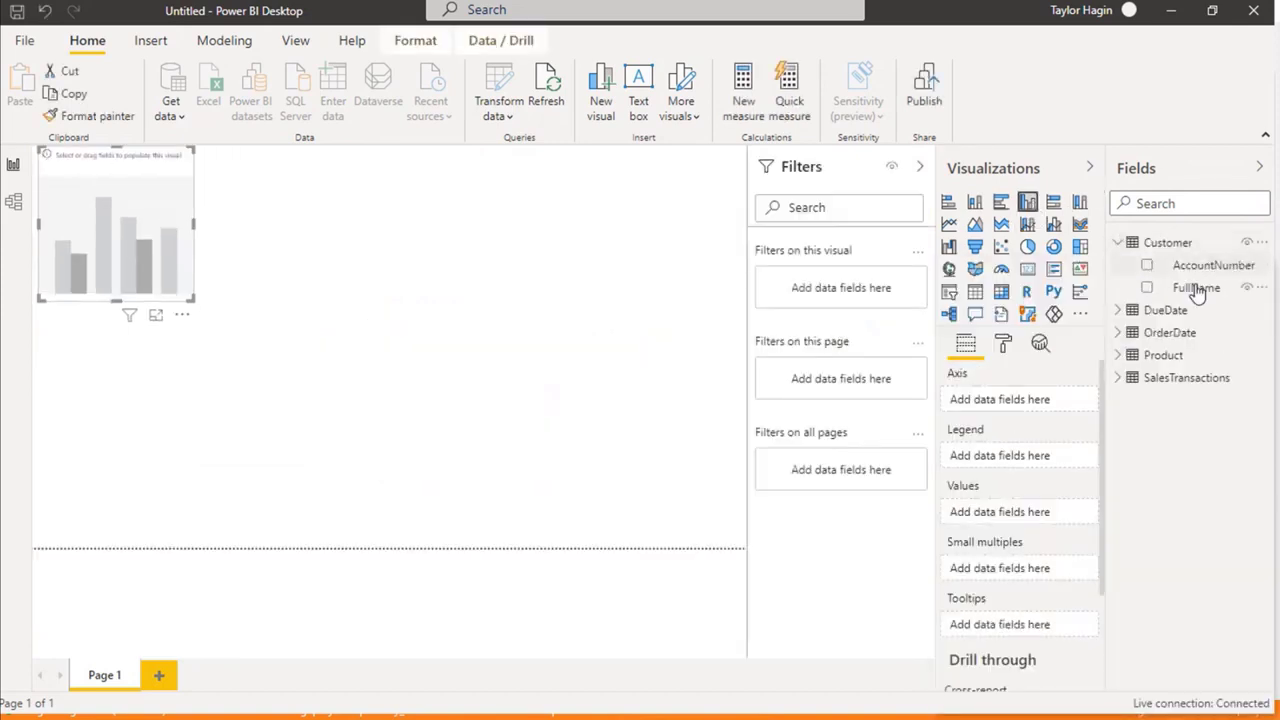
{"action": "left_click_drag", "start_coordinate": [1197, 287], "coordinate": [1049, 401]}
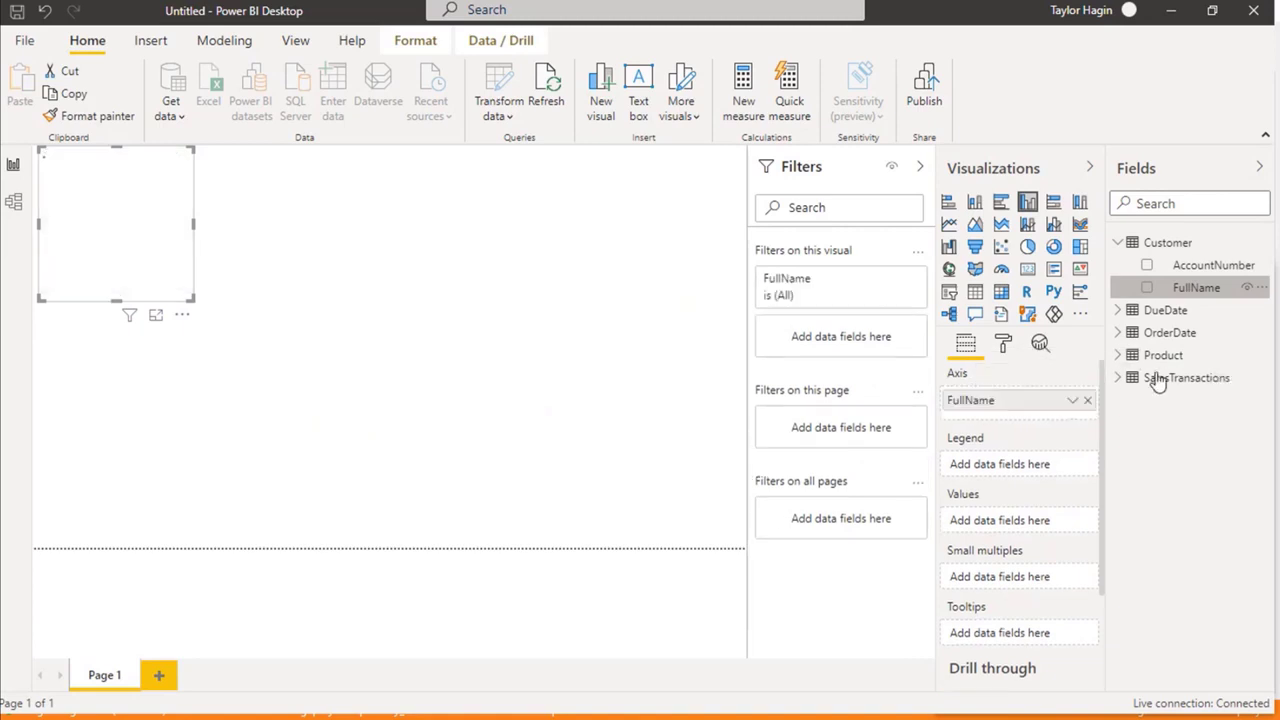
{"action": "left_click", "coordinate": [1118, 377]}
{"action": "left_click_drag", "start_coordinate": [1208, 450], "coordinate": [1040, 533]}
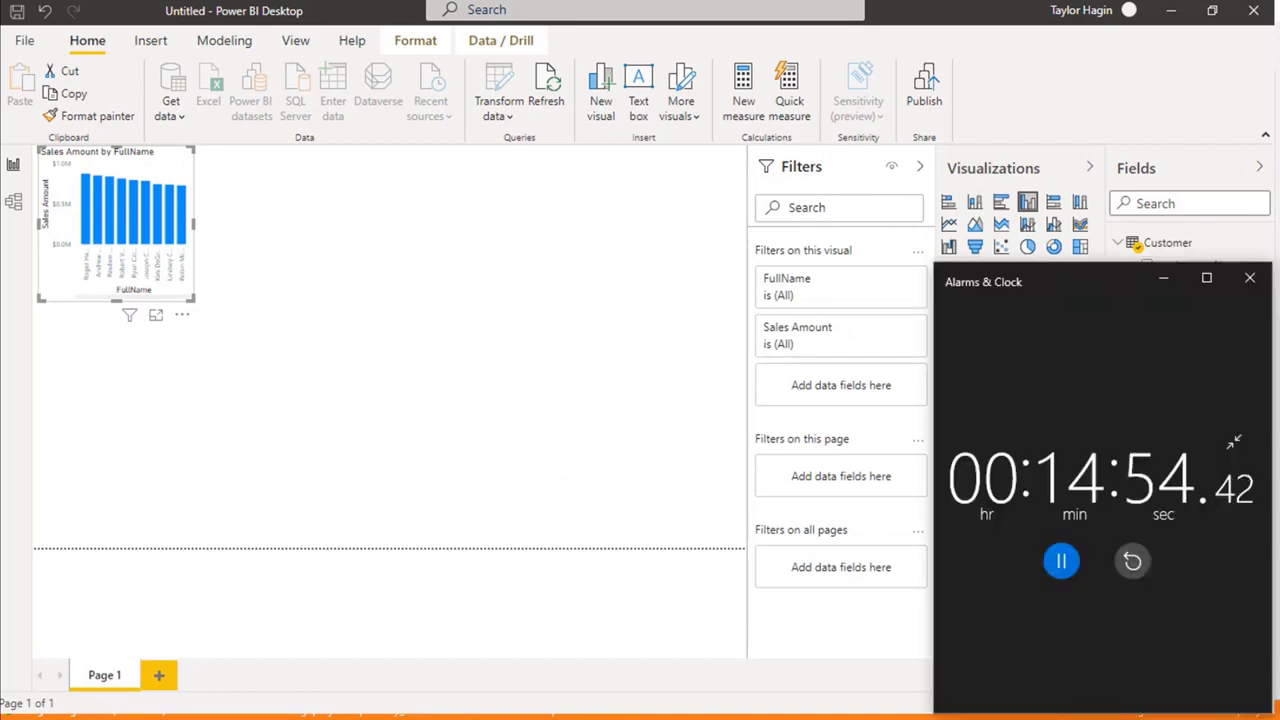
Step: Stop the stopwatch, enlarge the column chart to fill the report page and collapse the filters
{"action": "left_click", "coordinate": [1063, 562]}
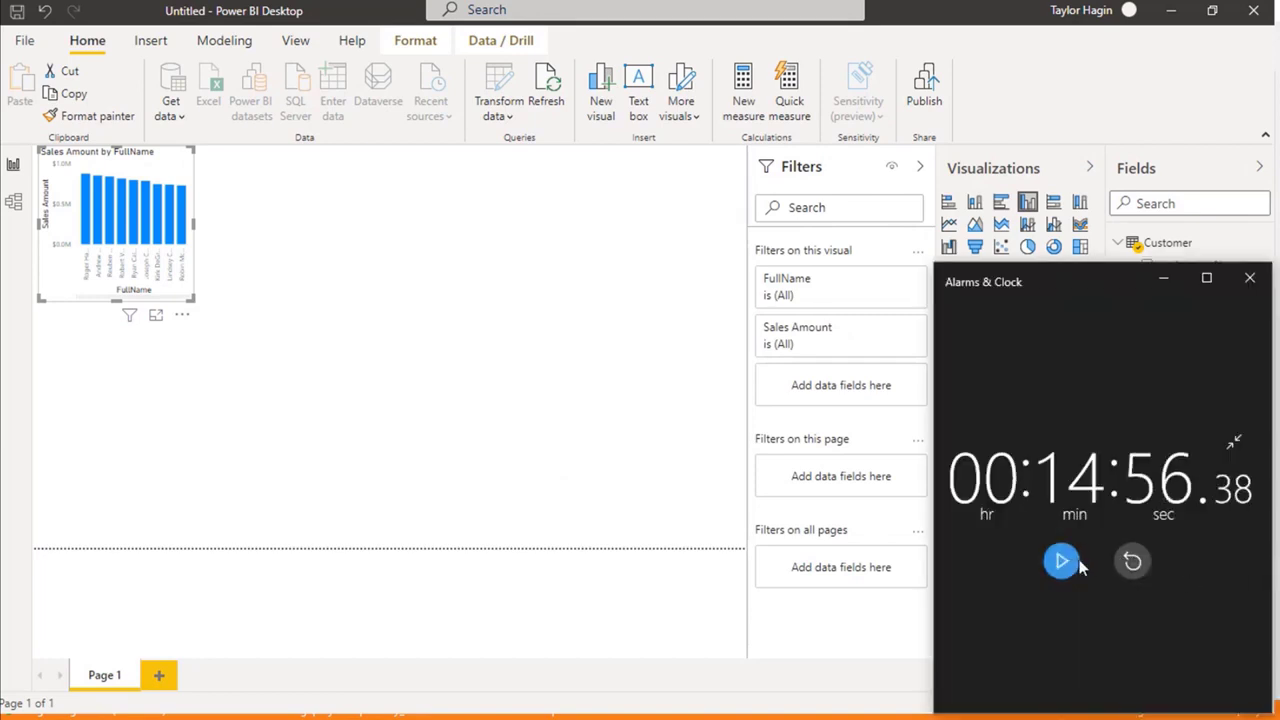
{"action": "left_click", "coordinate": [510, 331]}
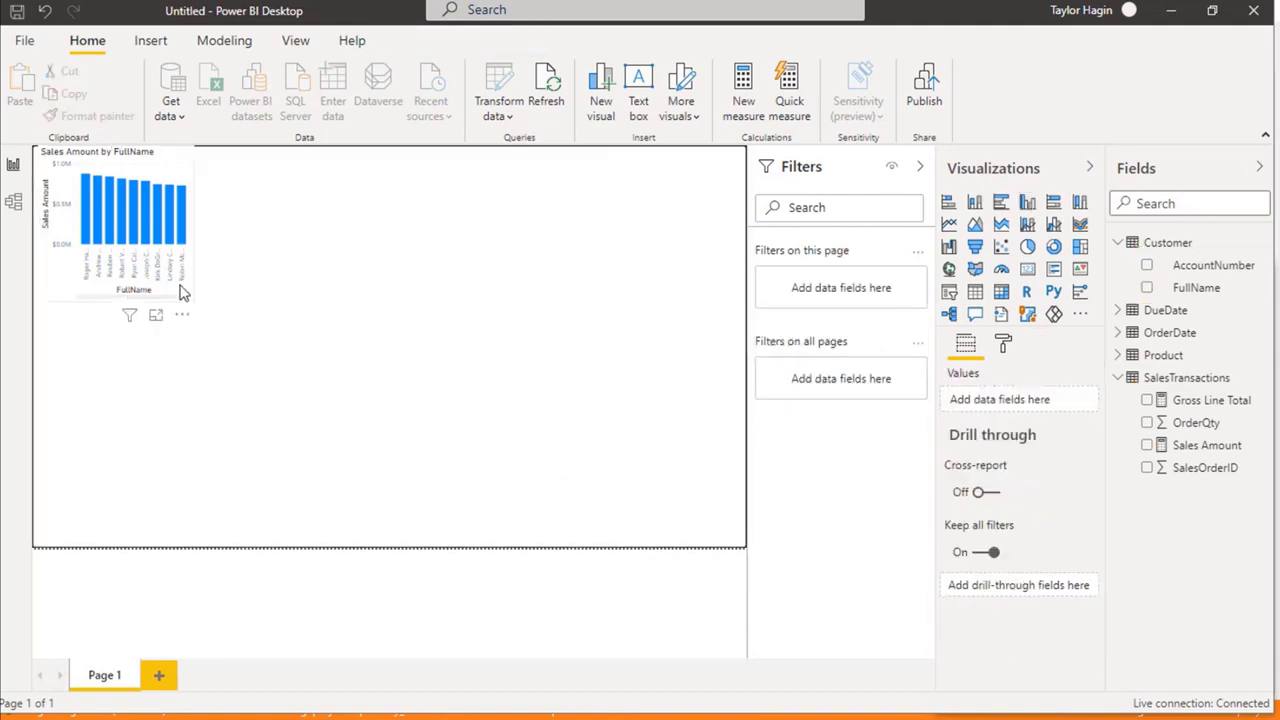
{"action": "left_click", "coordinate": [189, 302]}
{"action": "left_click_drag", "start_coordinate": [507, 449], "coordinate": [740, 534]}
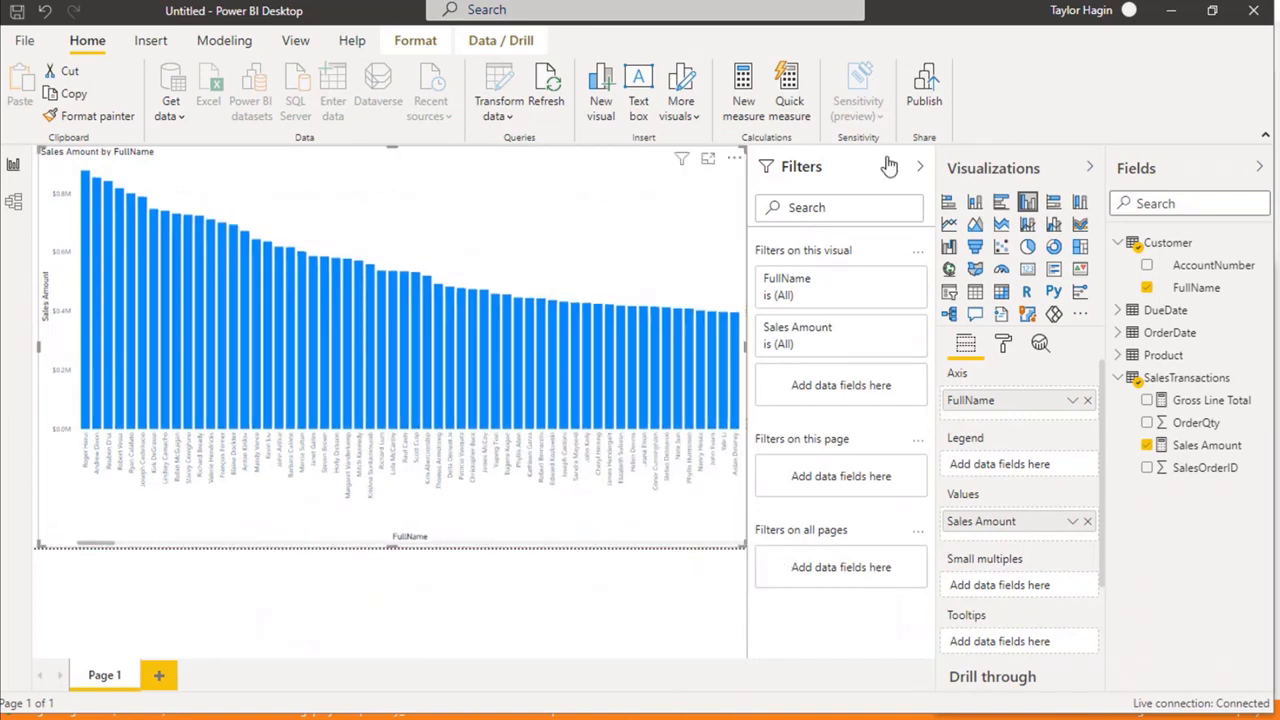
{"action": "left_click", "coordinate": [920, 167]}
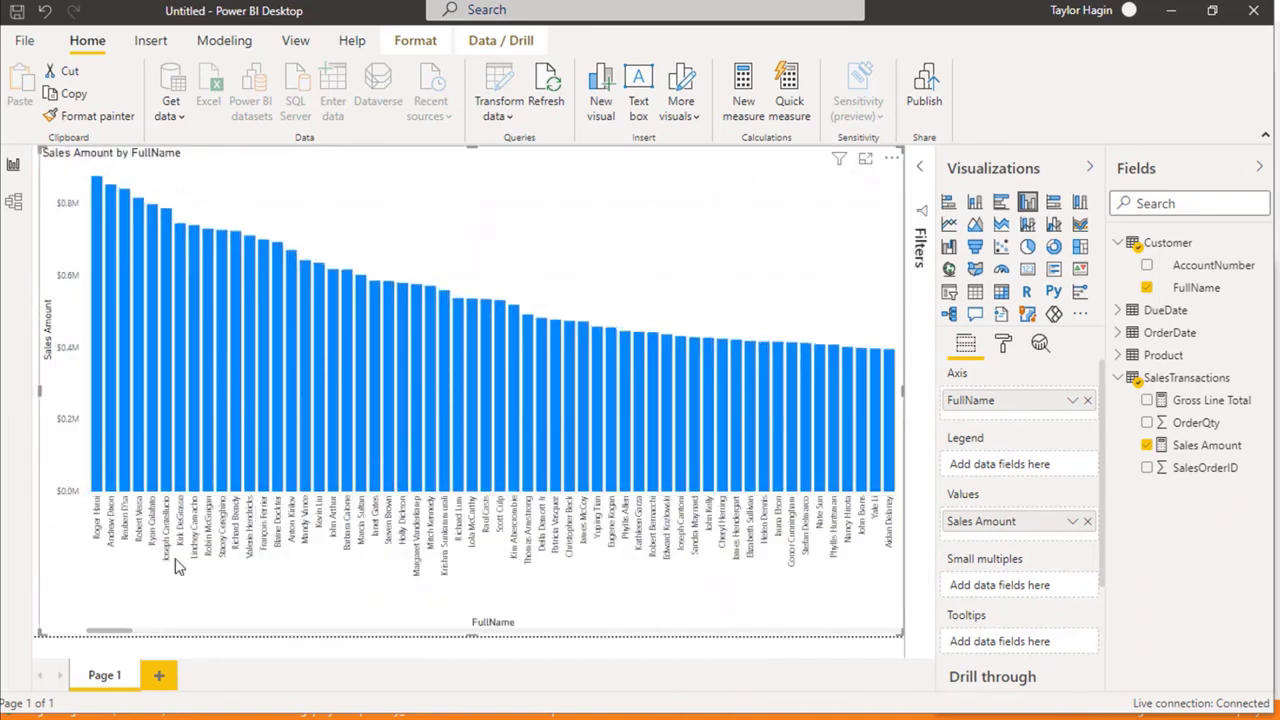
Step: Set the column chart's X axis text size to 11 pt
{"action": "left_click", "coordinate": [1003, 343]}
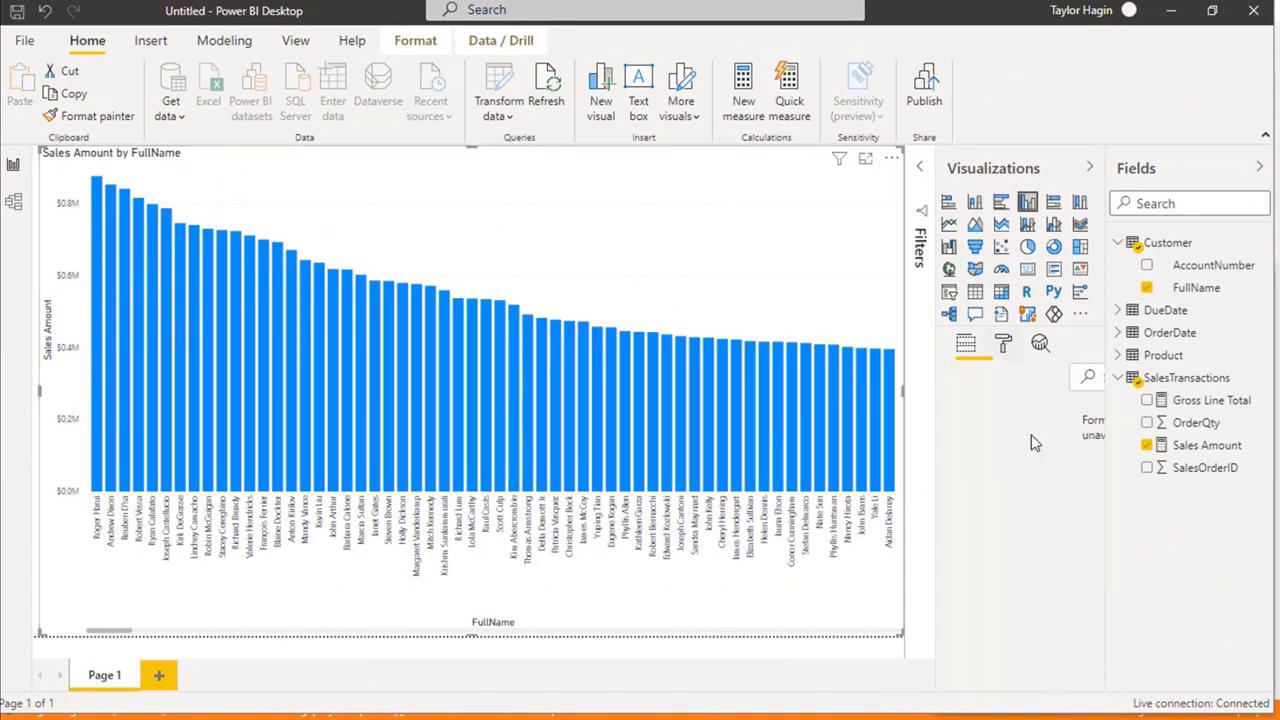
{"action": "left_click", "coordinate": [952, 452]}
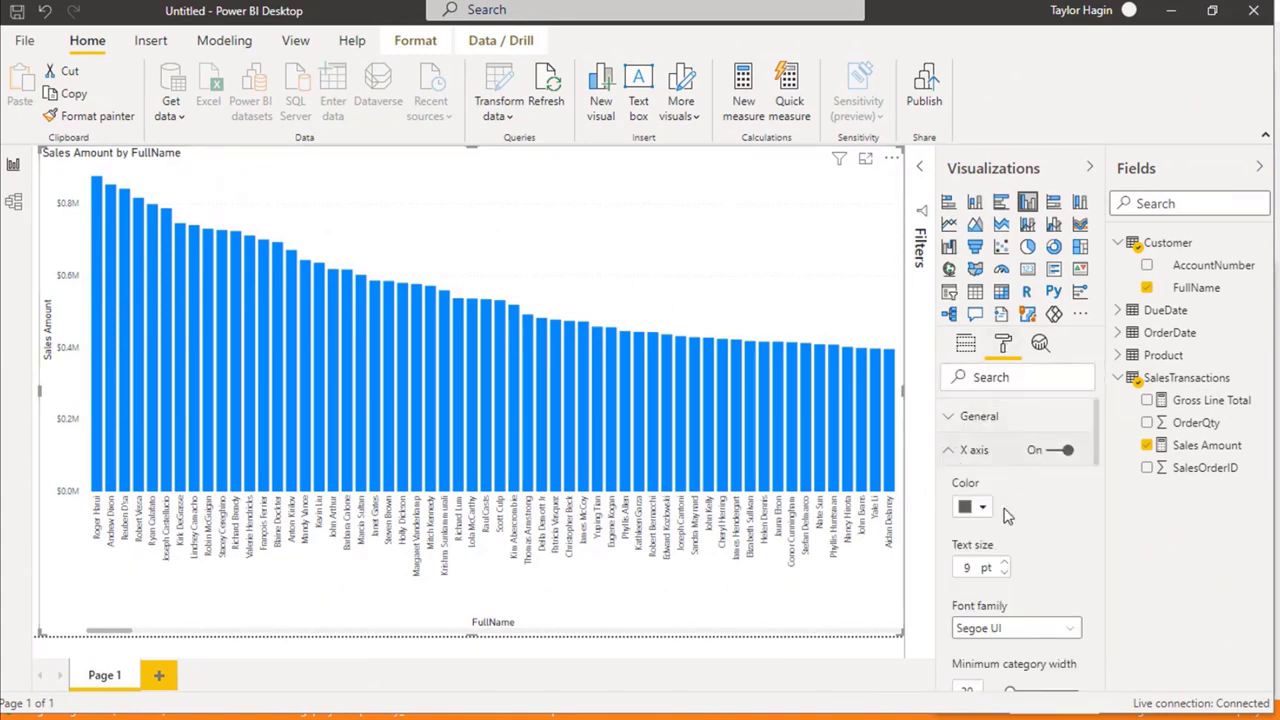
{"action": "left_click", "coordinate": [1005, 563]}
{"action": "left_click", "coordinate": [1005, 563]}
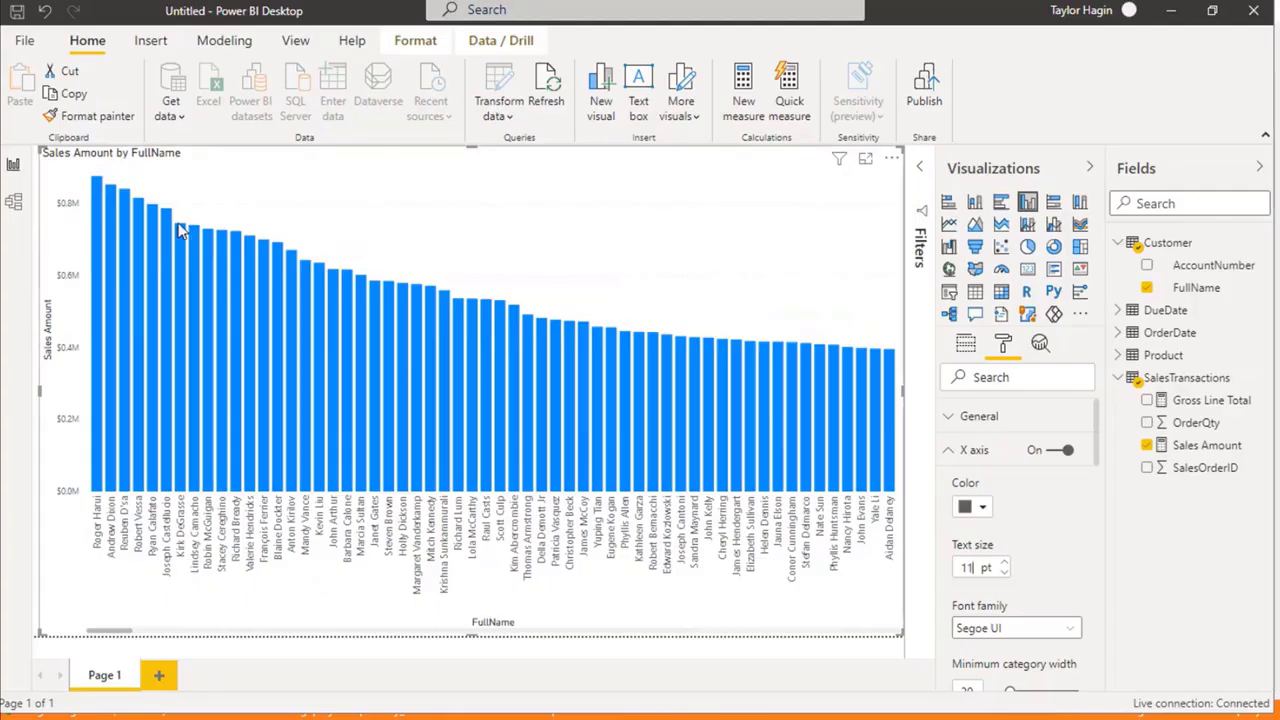
Step: Show the model diagram with its side panes collapsed and arrange the OrderDate and DueDate tables beside SalesTransactions
{"action": "left_click", "coordinate": [13, 200]}
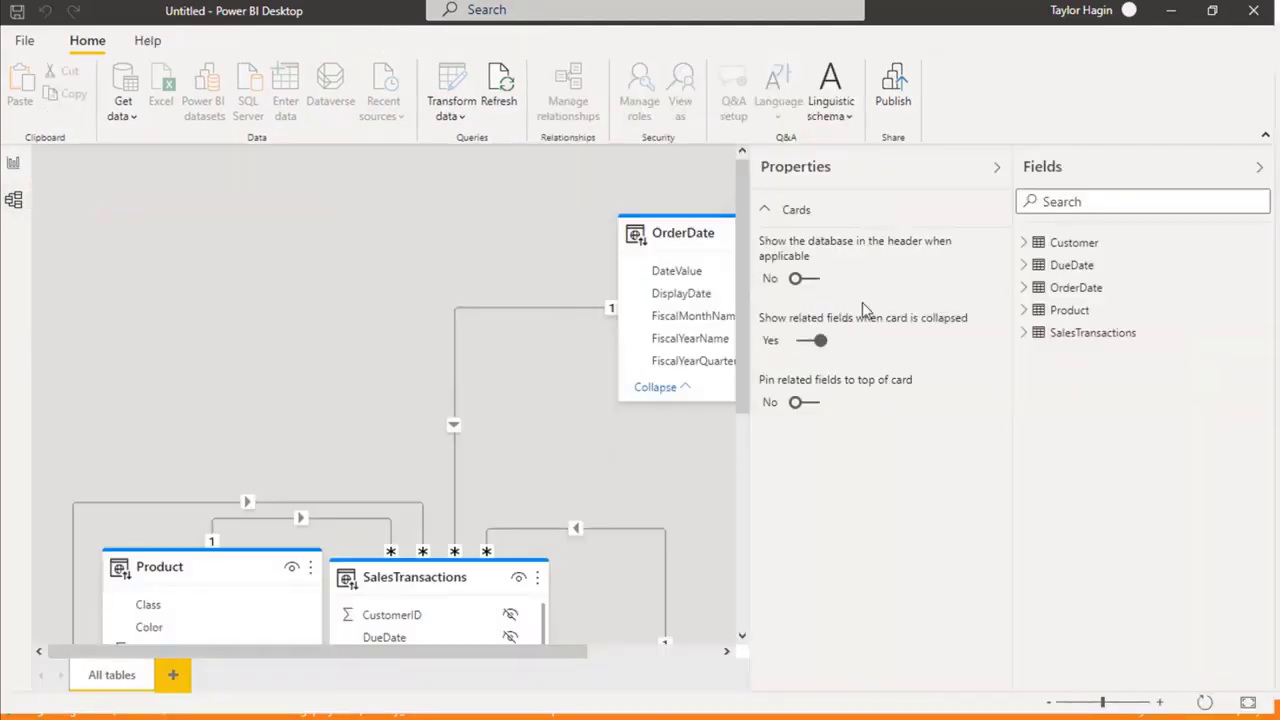
{"action": "left_click", "coordinate": [996, 168]}
{"action": "left_click", "coordinate": [1259, 172]}
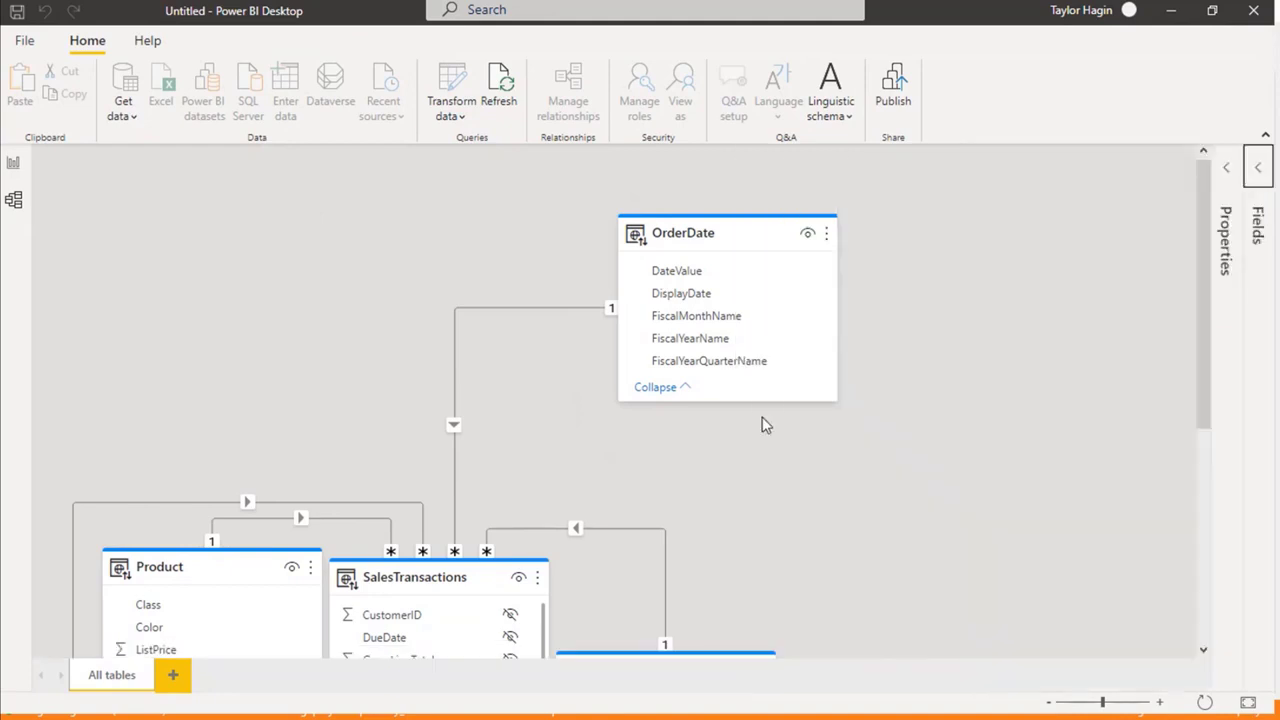
{"action": "left_click_drag", "start_coordinate": [695, 236], "coordinate": [732, 380]}
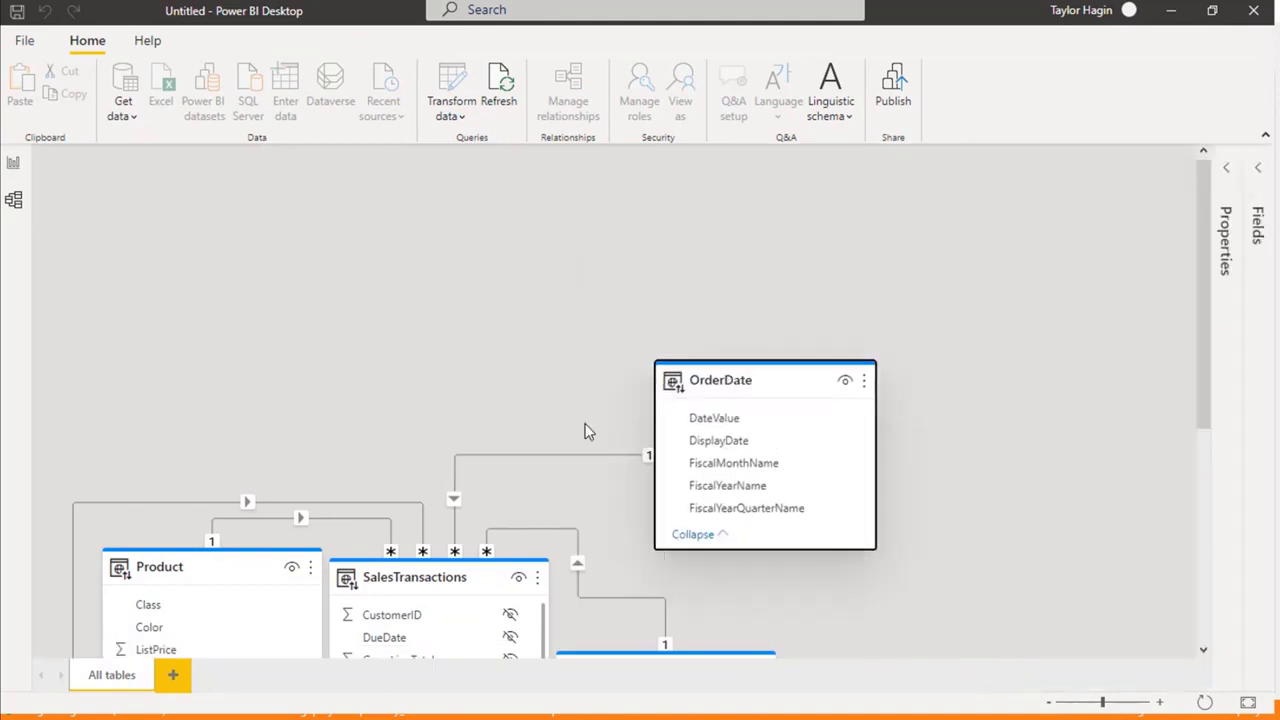
{"action": "scroll", "coordinate": [908, 466], "scroll_direction": "down", "scroll_amount": 5}
{"action": "left_click", "coordinate": [222, 279]}
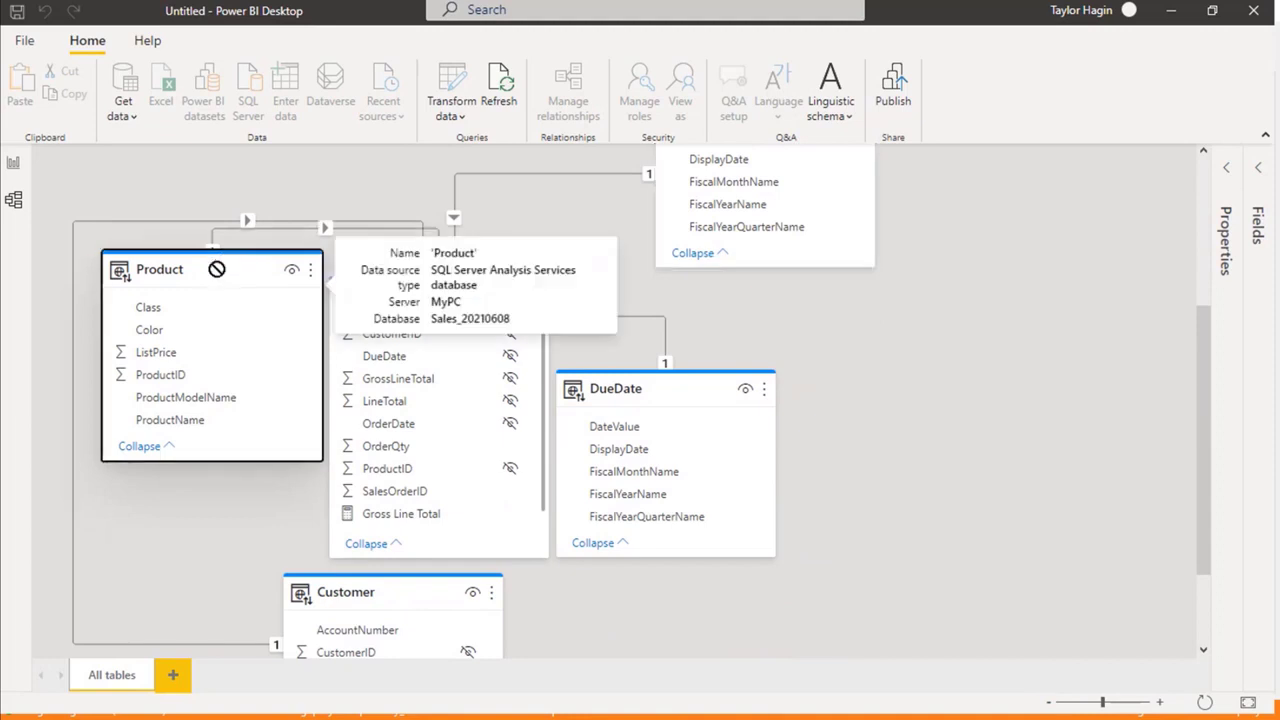
{"action": "left_click_drag", "start_coordinate": [654, 382], "coordinate": [747, 300]}
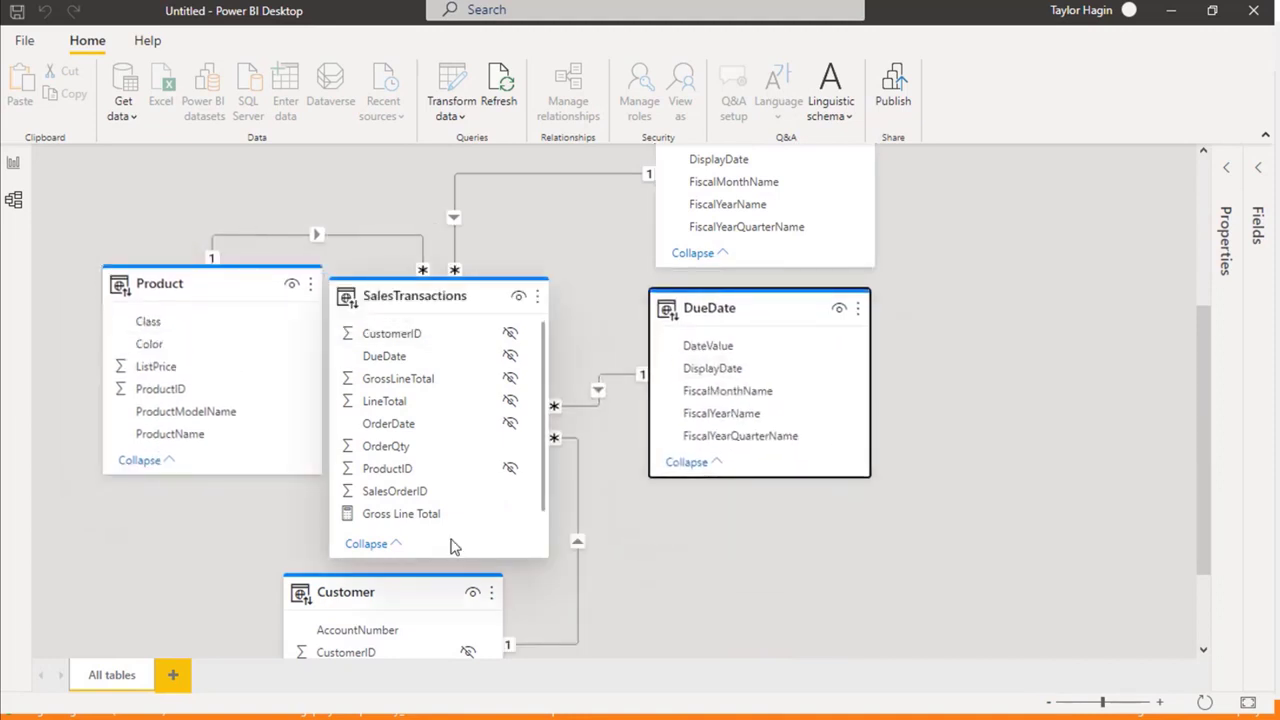
Step: Move the Customer table above Product in the model diagram, on the opposite side of SalesTransactions from the date tables
{"action": "scroll", "coordinate": [458, 542], "scroll_direction": "down", "scroll_amount": 2}
{"action": "left_click_drag", "start_coordinate": [377, 466], "coordinate": [541, 440]}
{"action": "left_click_drag", "start_coordinate": [253, 71], "coordinate": [206, 124]}
{"action": "scroll", "coordinate": [400, 300], "scroll_direction": "up", "scroll_amount": 4}
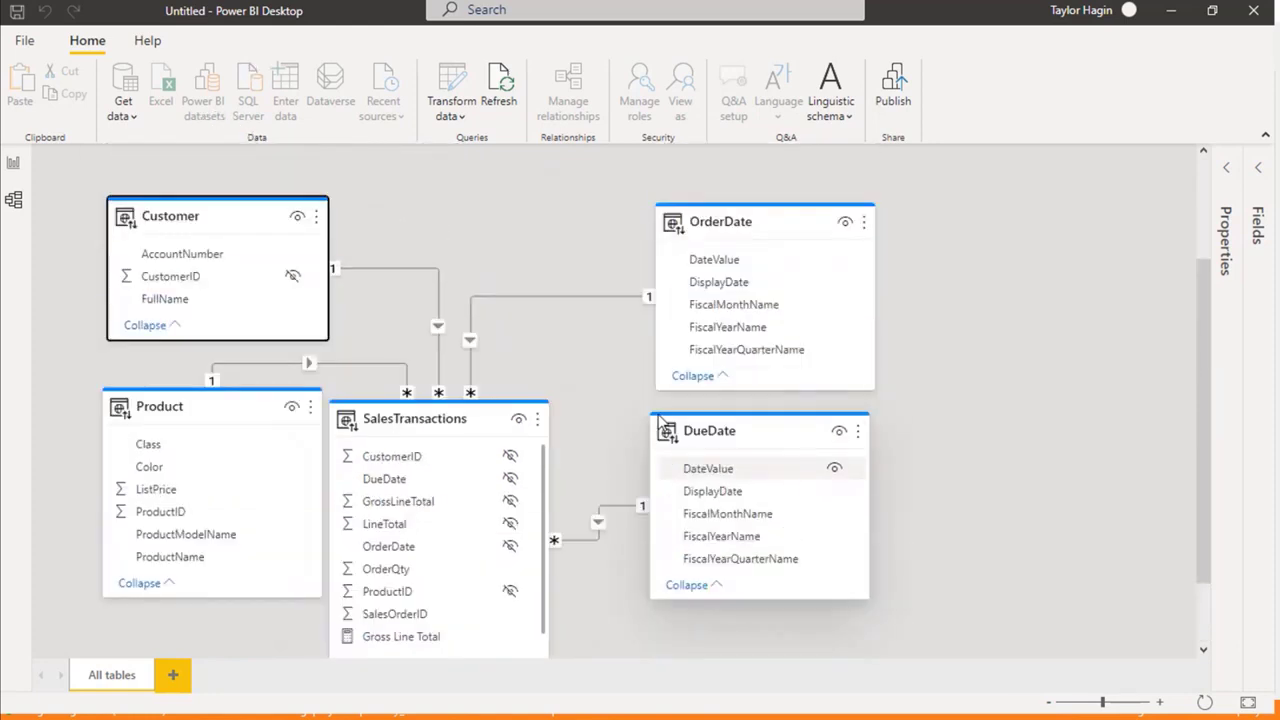
{"action": "scroll", "coordinate": [194, 320], "scroll_direction": "down", "scroll_amount": 2}
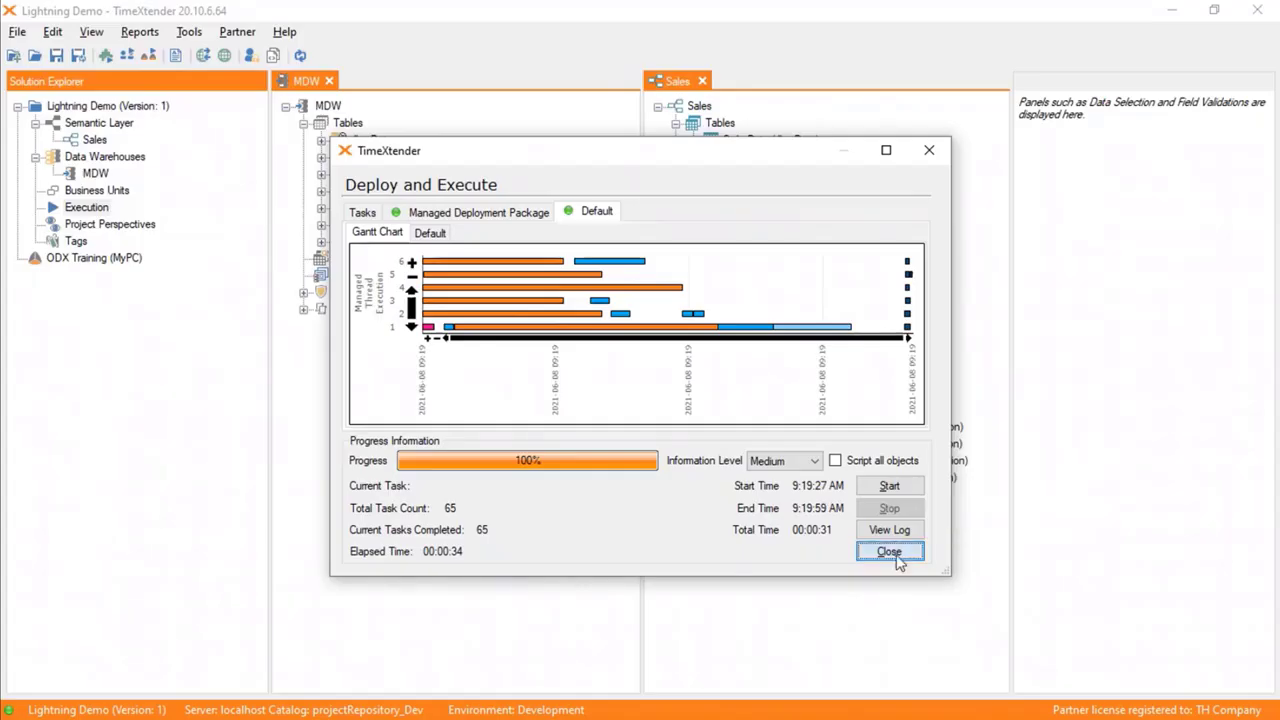
Step: In TimeXtender, close the Deploy and Execute window and view the data lineage of the Sales Amount measure full screen
{"action": "left_click", "coordinate": [895, 556]}
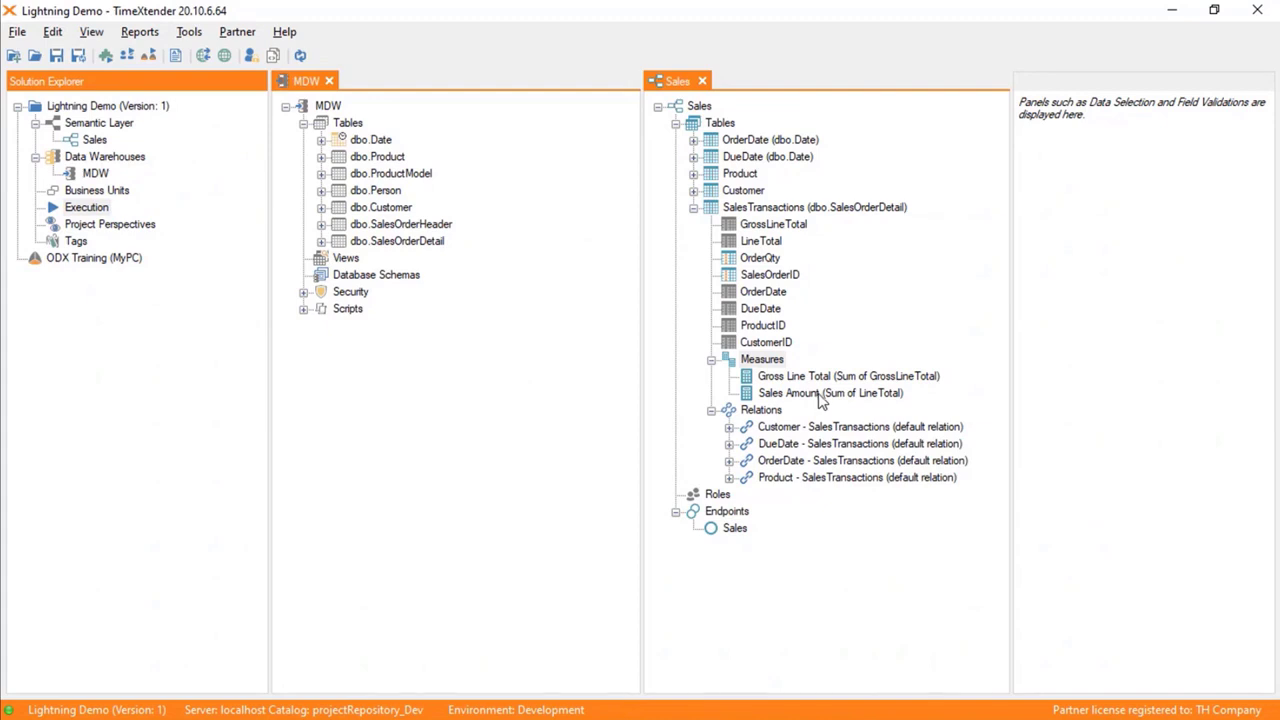
{"action": "right_click", "coordinate": [845, 394]}
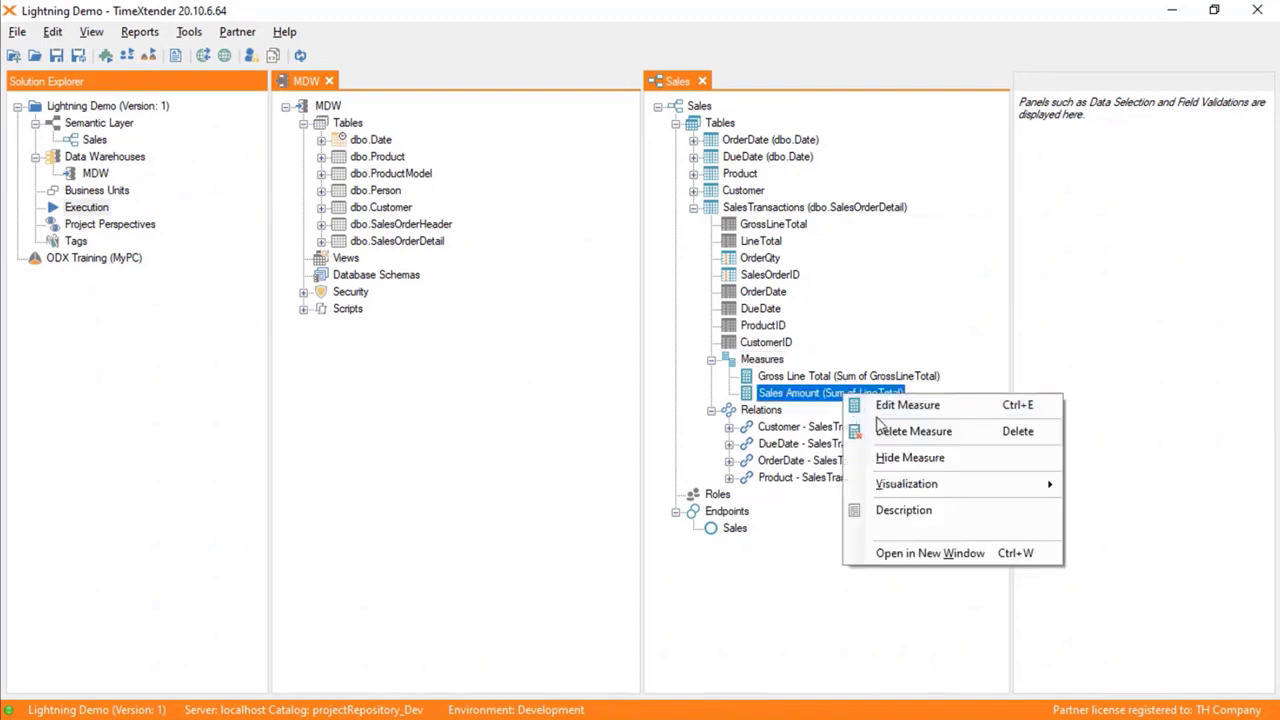
{"action": "mouse_move", "coordinate": [952, 494]}
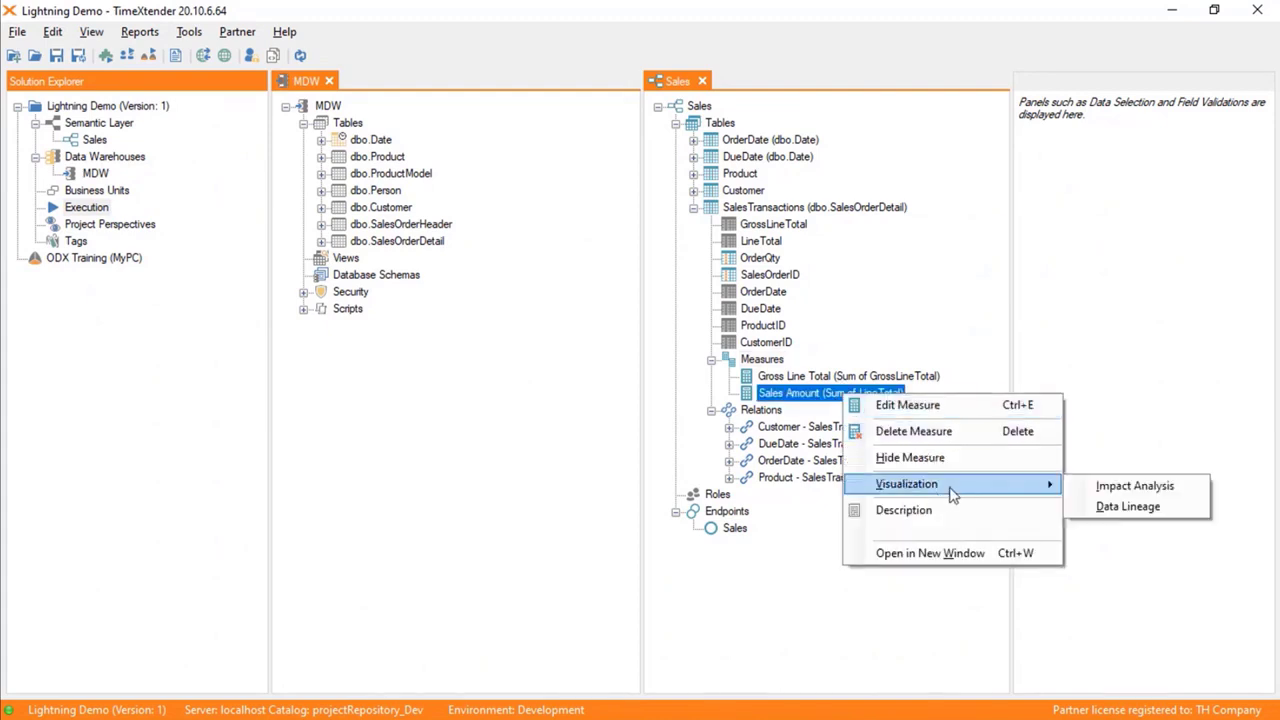
{"action": "left_click", "coordinate": [1103, 509]}
{"action": "left_click", "coordinate": [906, 113]}
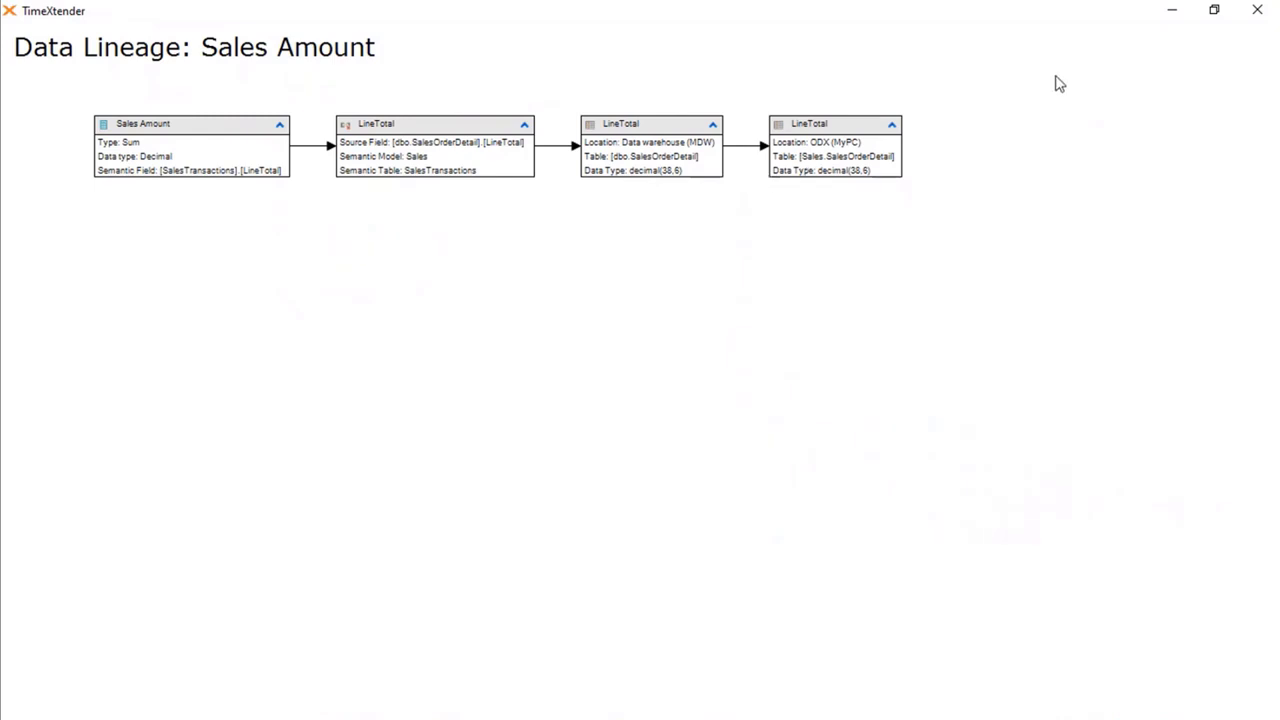
{"action": "left_click", "coordinate": [1257, 10]}
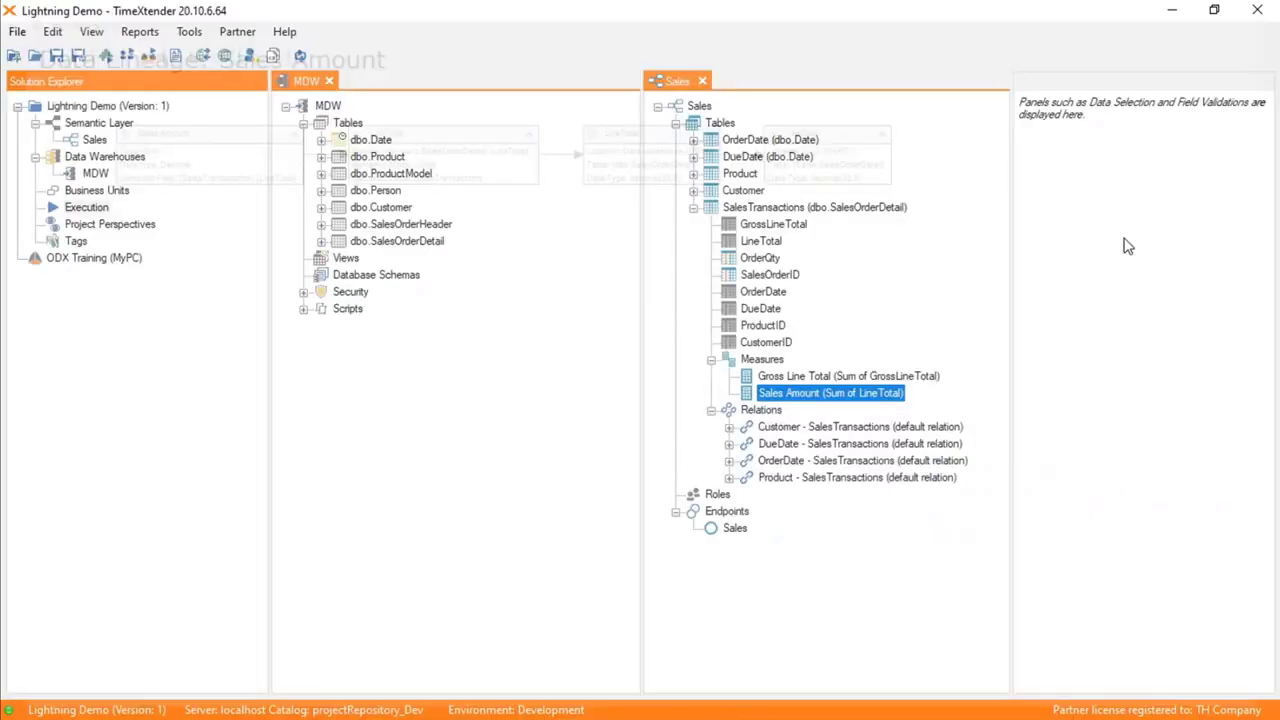
Step: View the data lineage of the Gross Line Total measure full screen, following it through to its ODX source fields
{"action": "right_click", "coordinate": [906, 376]}
{"action": "mouse_move", "coordinate": [1030, 465]}
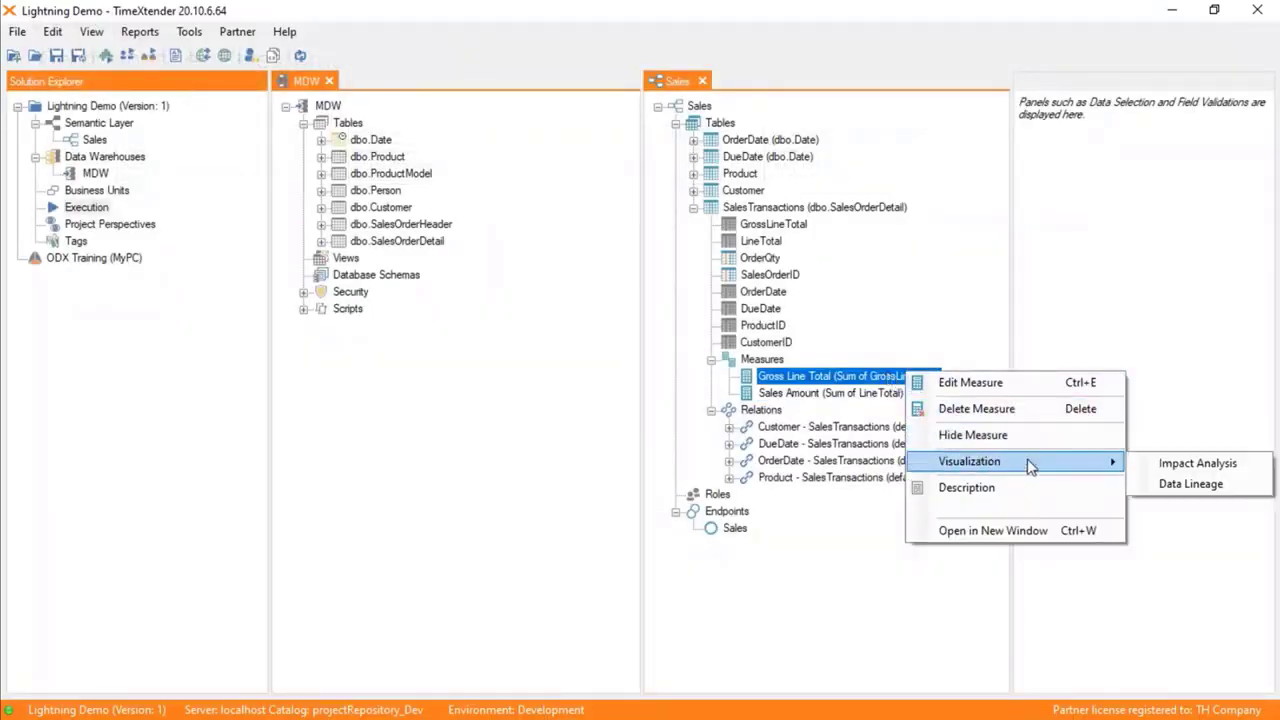
{"action": "left_click", "coordinate": [1174, 485]}
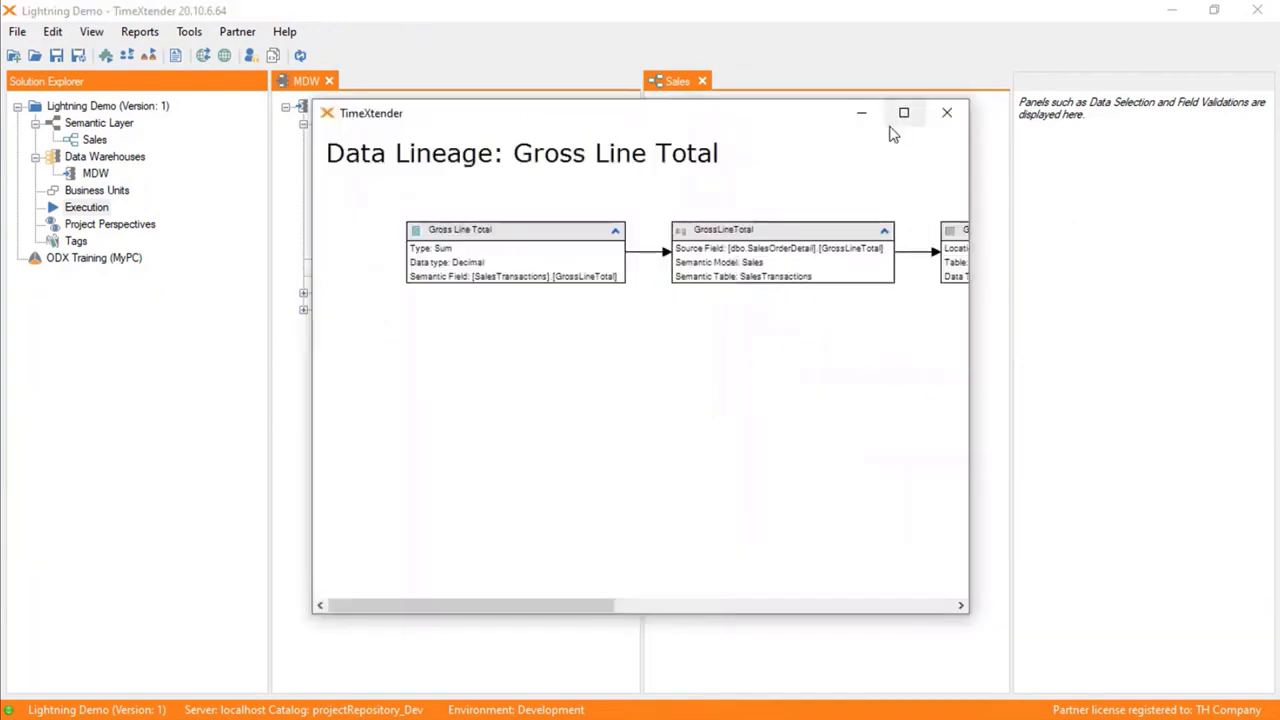
{"action": "left_click", "coordinate": [903, 112]}
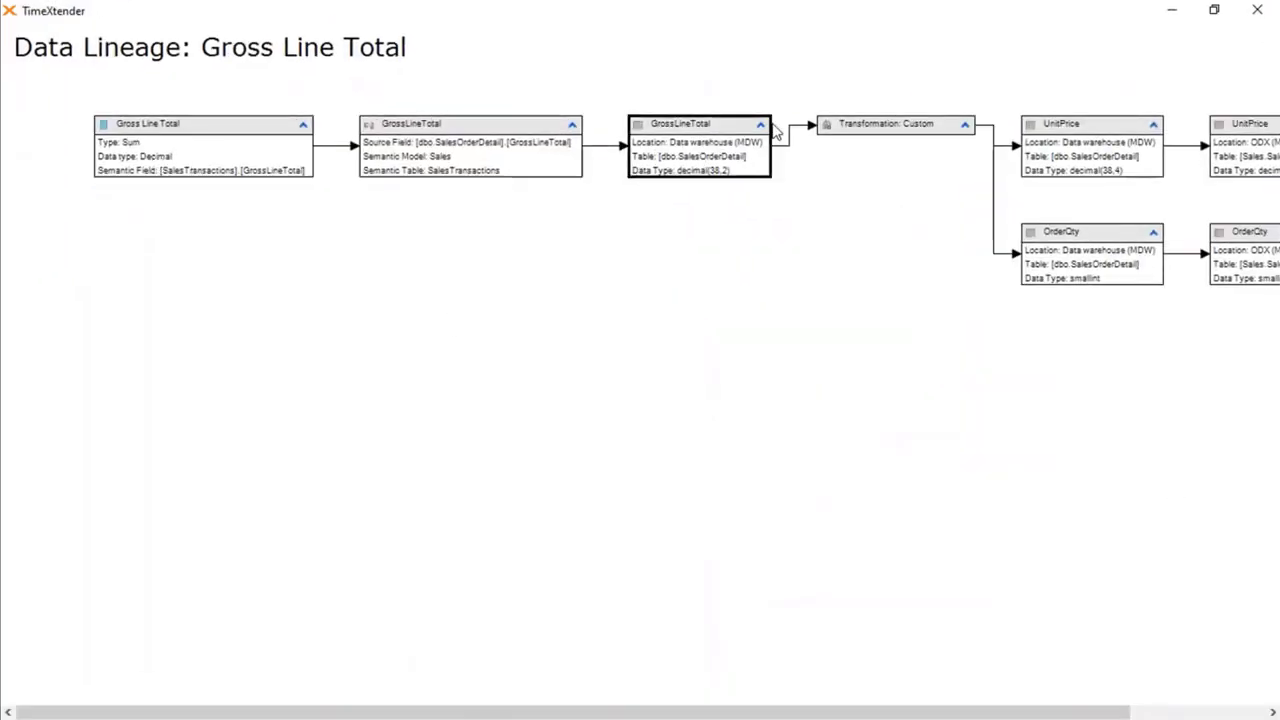
{"action": "mouse_move", "coordinate": [873, 128]}
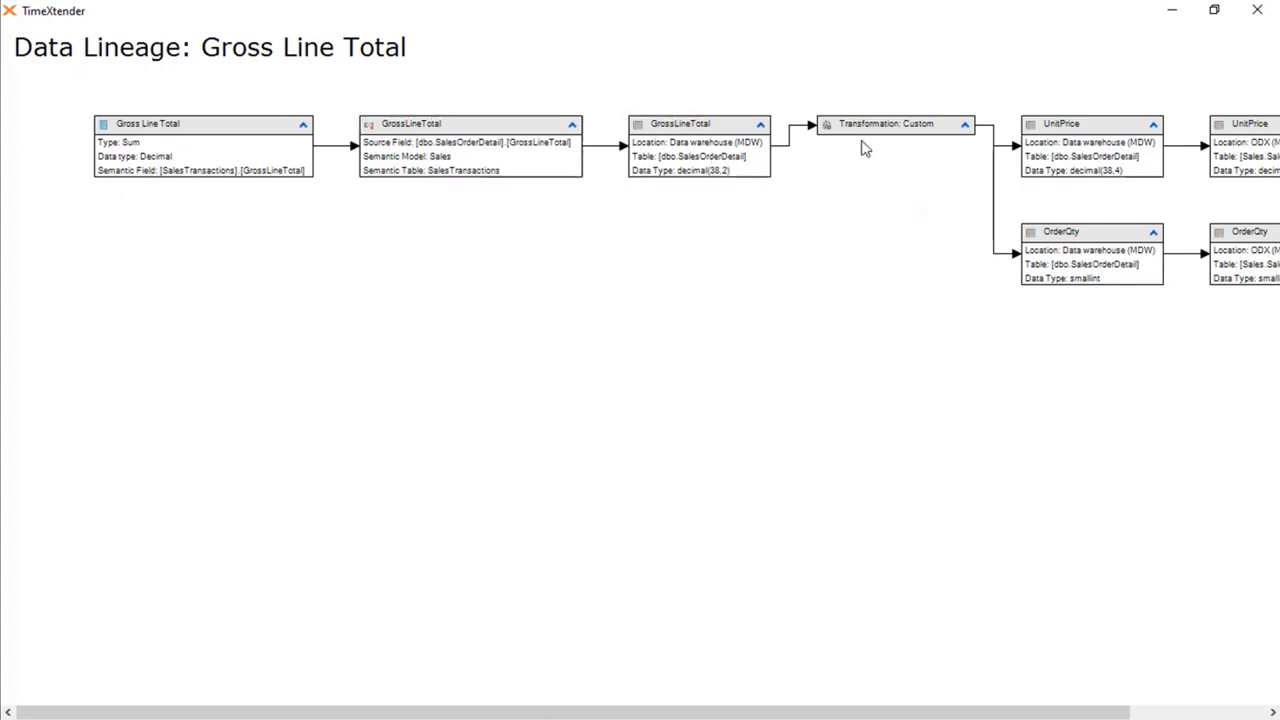
{"action": "left_click_drag", "start_coordinate": [705, 713], "coordinate": [1014, 706]}
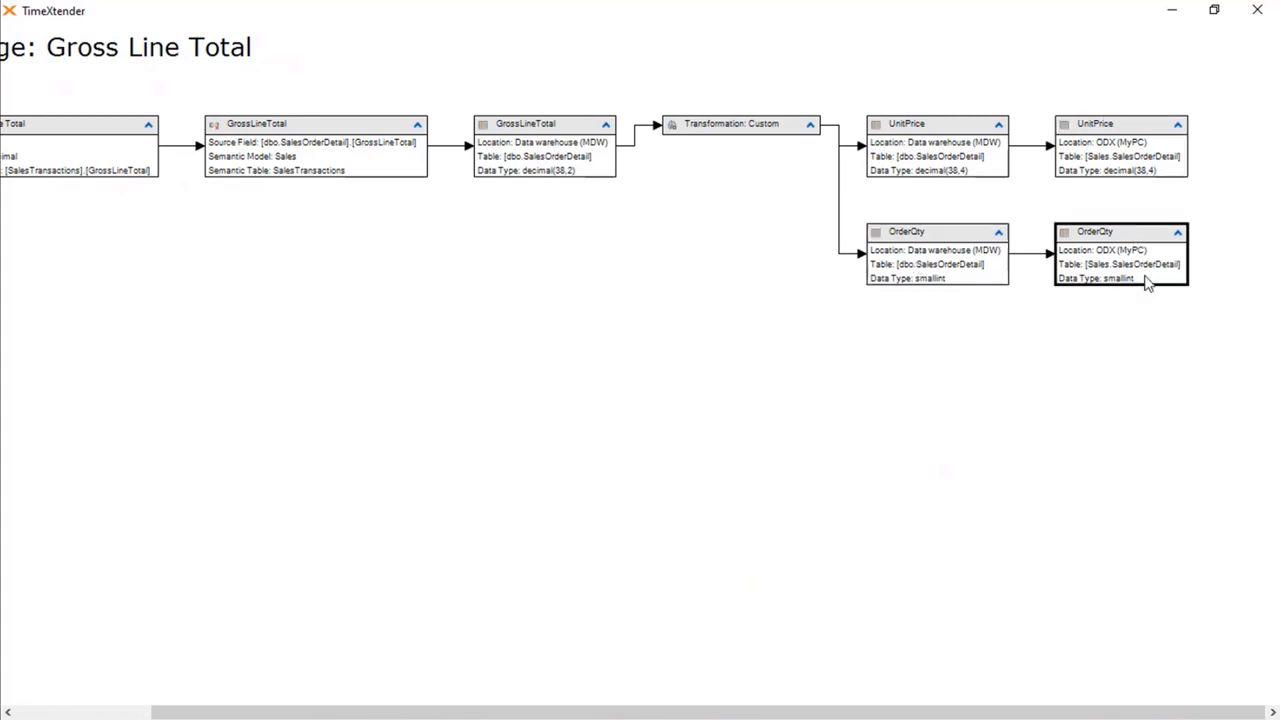
{"action": "left_click", "coordinate": [1257, 9]}
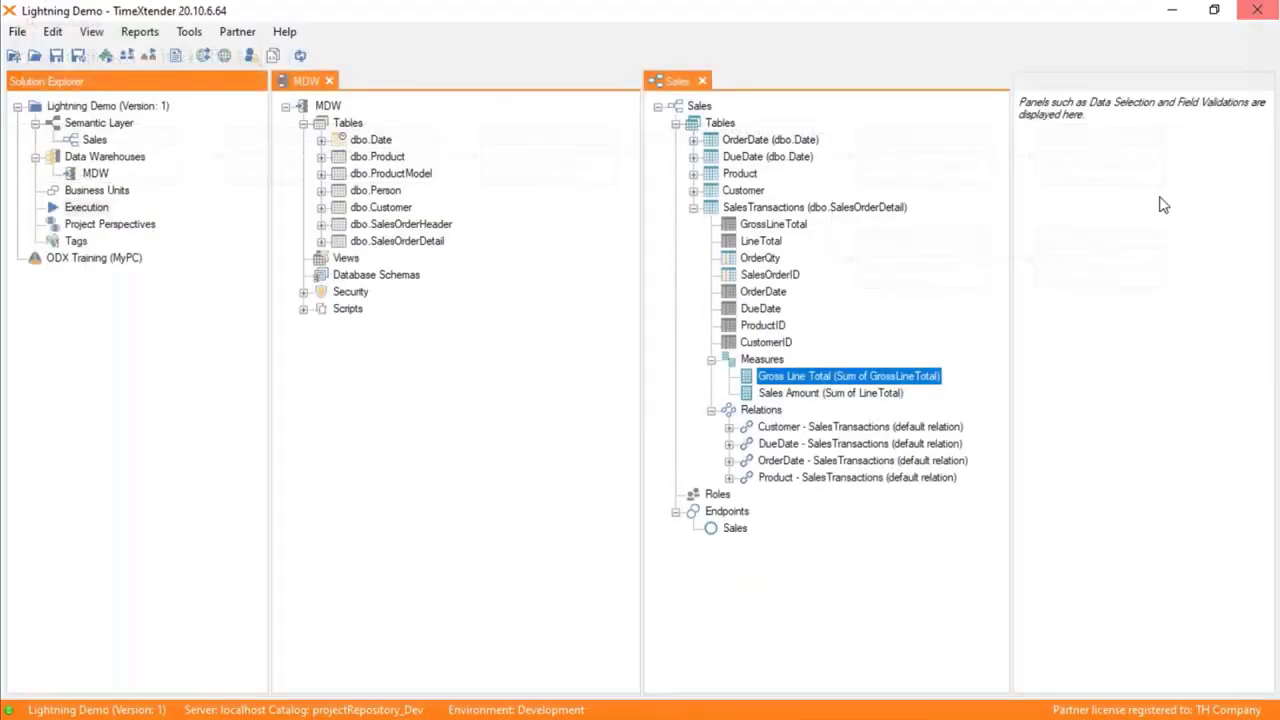
Step: Generate the project documentation as a PDF with the USA Retailers, Inc template and save it to the Desktop under the suggested name
{"action": "left_click", "coordinate": [177, 57]}
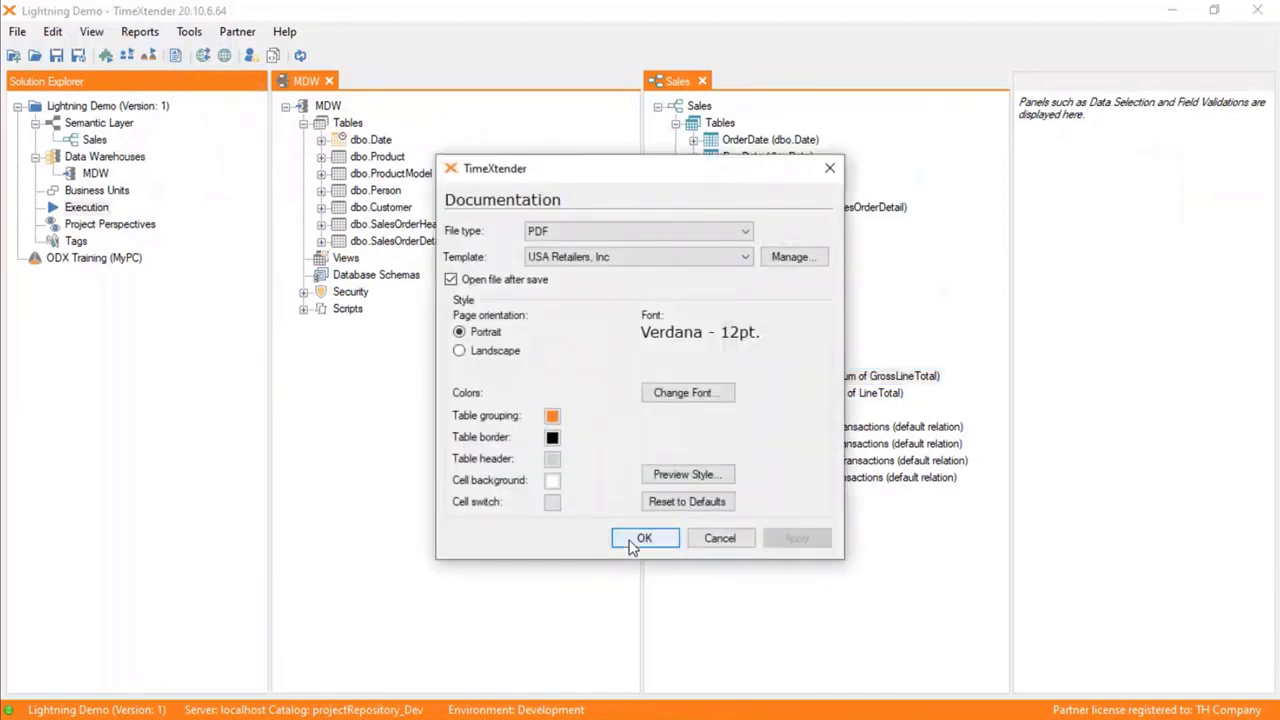
{"action": "left_click", "coordinate": [632, 541]}
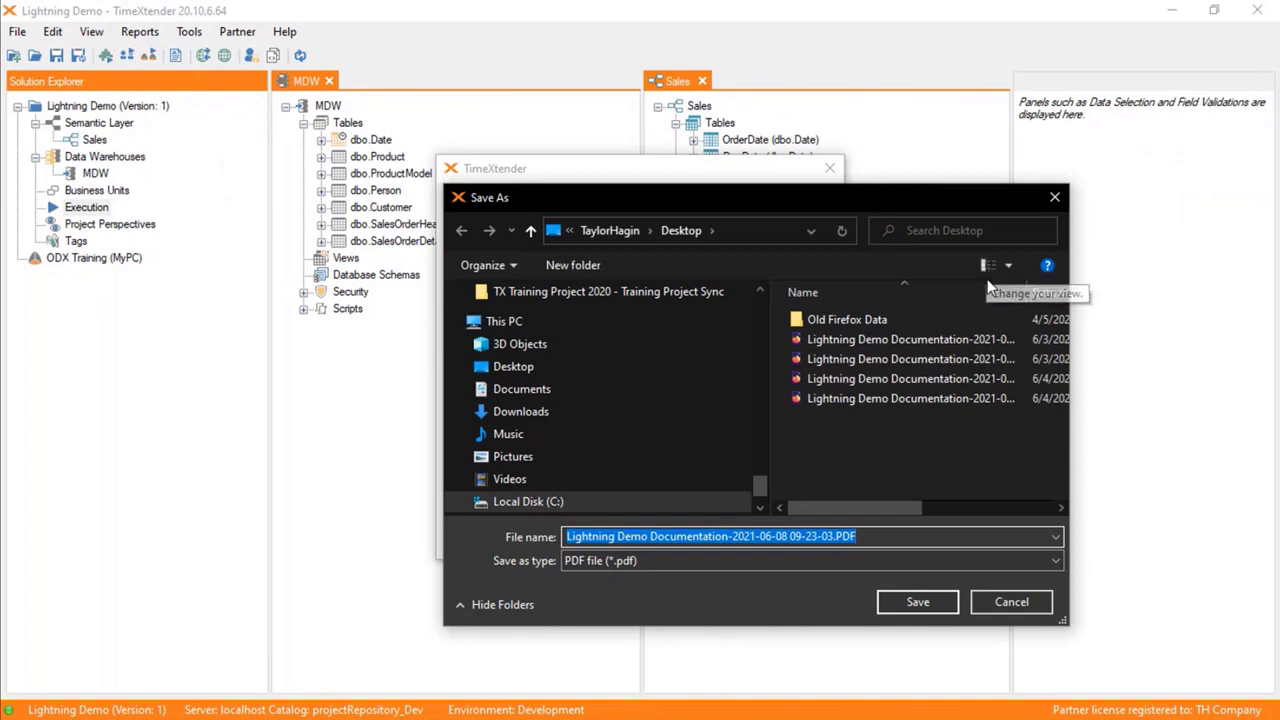
{"action": "left_click", "coordinate": [925, 602]}
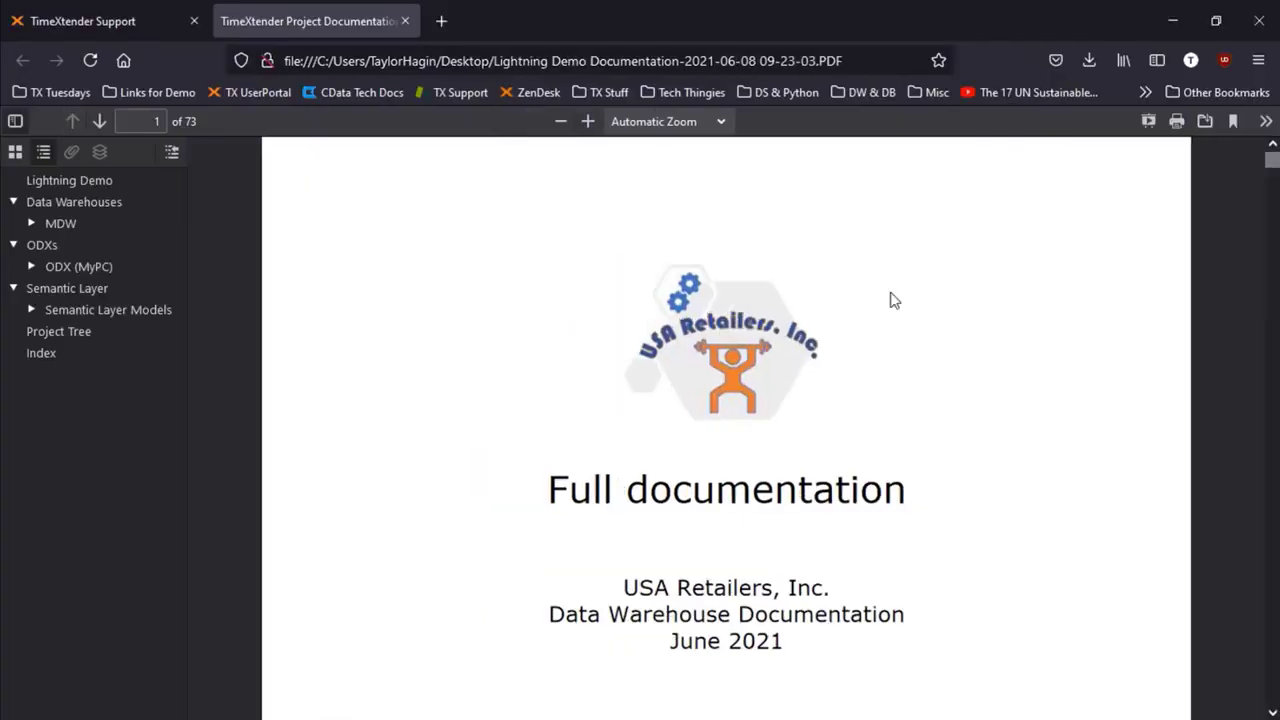
Step: Go from the documentation's table of contents to the dbo.SalesOrderDetail section and examine its table properties and relation diagram
{"action": "scroll", "coordinate": [975, 415], "scroll_direction": "down", "scroll_amount": 3}
{"action": "scroll", "coordinate": [955, 413], "scroll_direction": "down", "scroll_amount": 15}
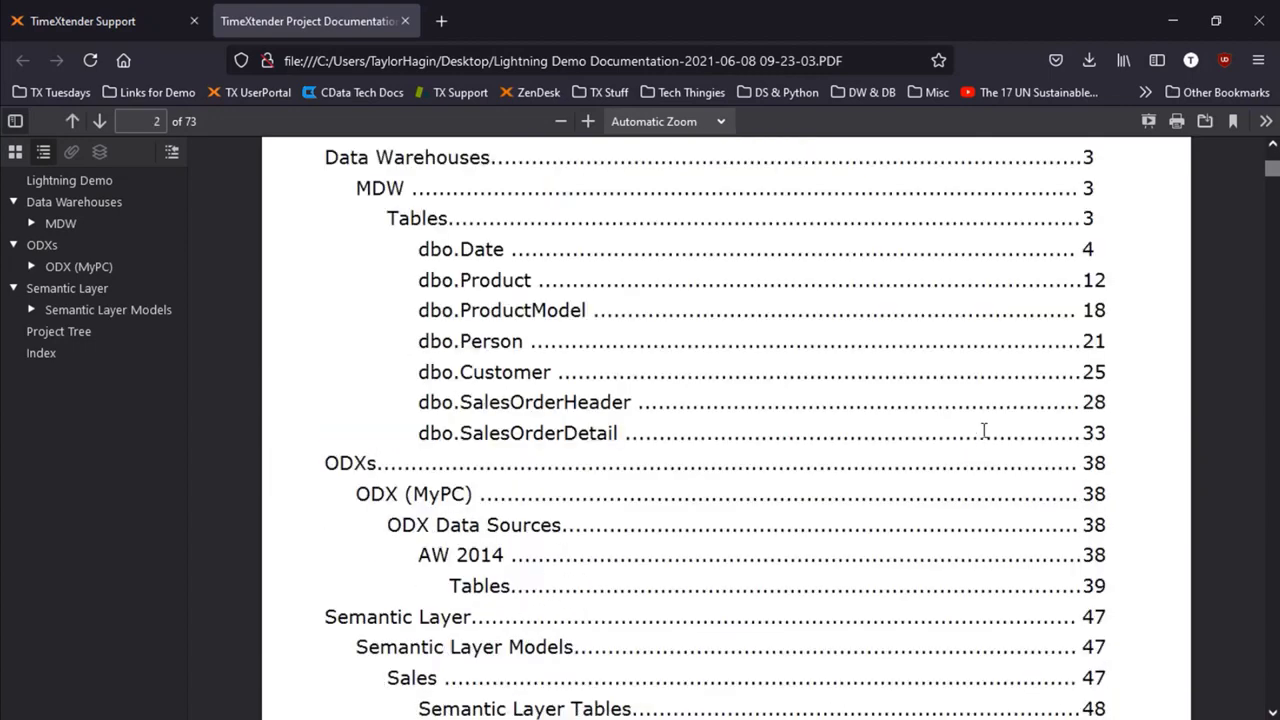
{"action": "left_click", "coordinate": [562, 436]}
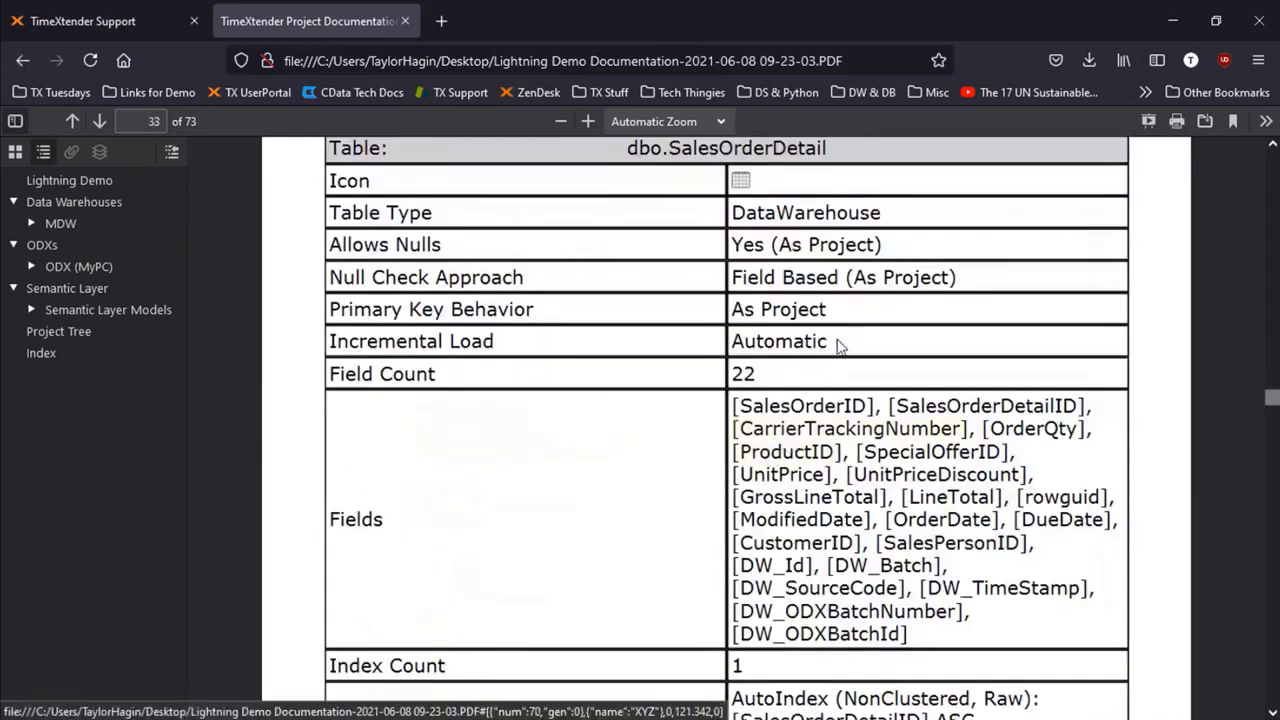
{"action": "scroll", "coordinate": [852, 405], "scroll_direction": "down", "scroll_amount": 3}
{"action": "scroll", "coordinate": [855, 415], "scroll_direction": "up", "scroll_amount": 1}
{"action": "scroll", "coordinate": [820, 457], "scroll_direction": "down", "scroll_amount": 2}
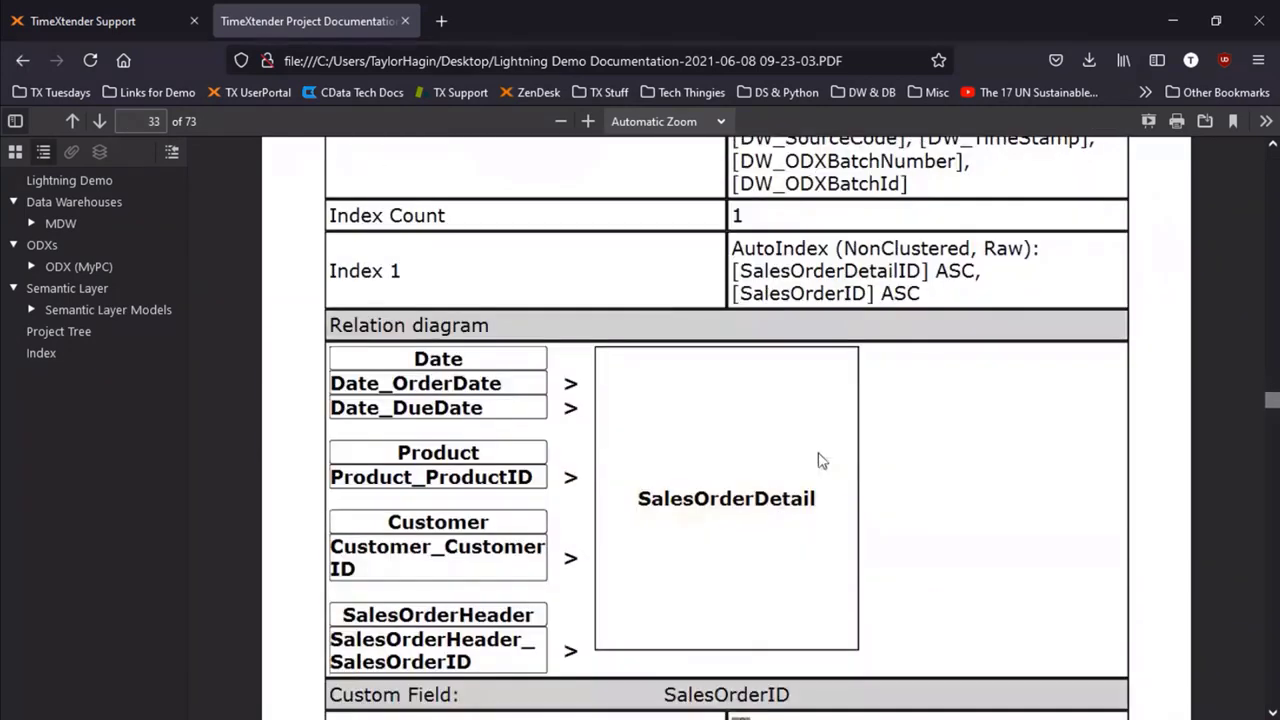
Step: Read through the dbo.SalesOrderDetail field definitions, lookups and transformations in the documentation and return to TimeXtender
{"action": "scroll", "coordinate": [809, 569], "scroll_direction": "down", "scroll_amount": 10}
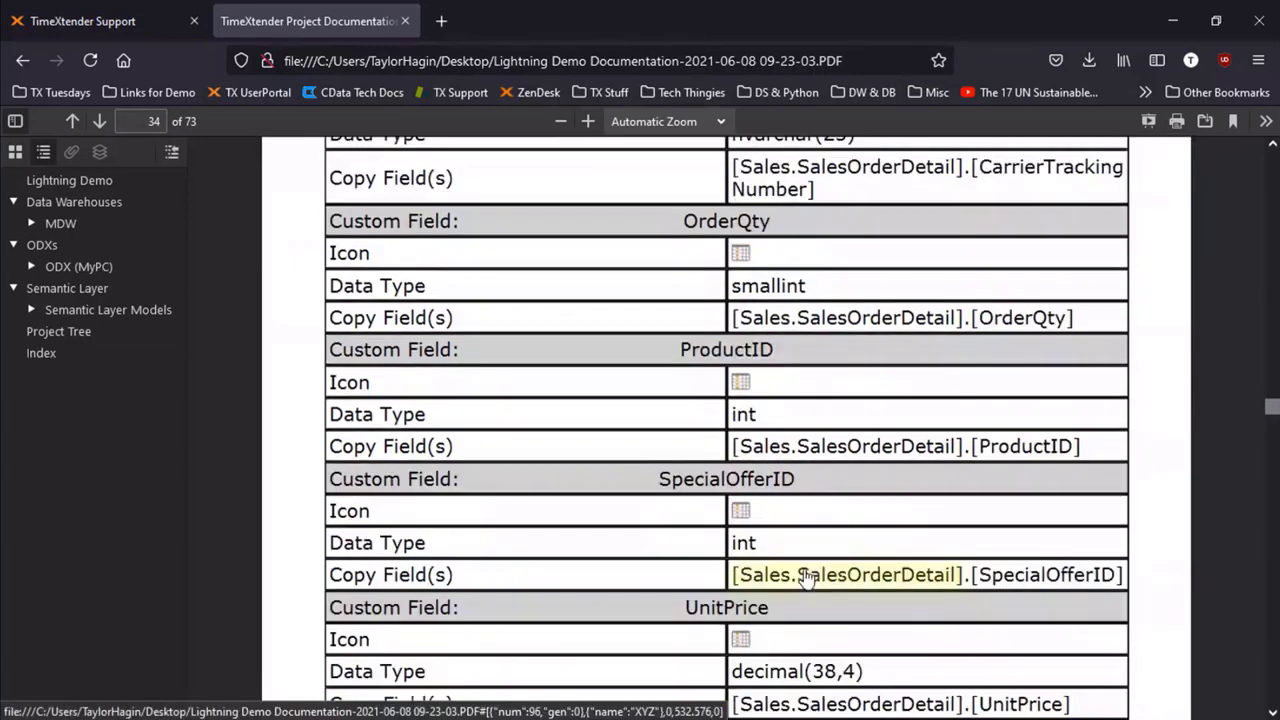
{"action": "scroll", "coordinate": [790, 430], "scroll_direction": "down", "scroll_amount": 1}
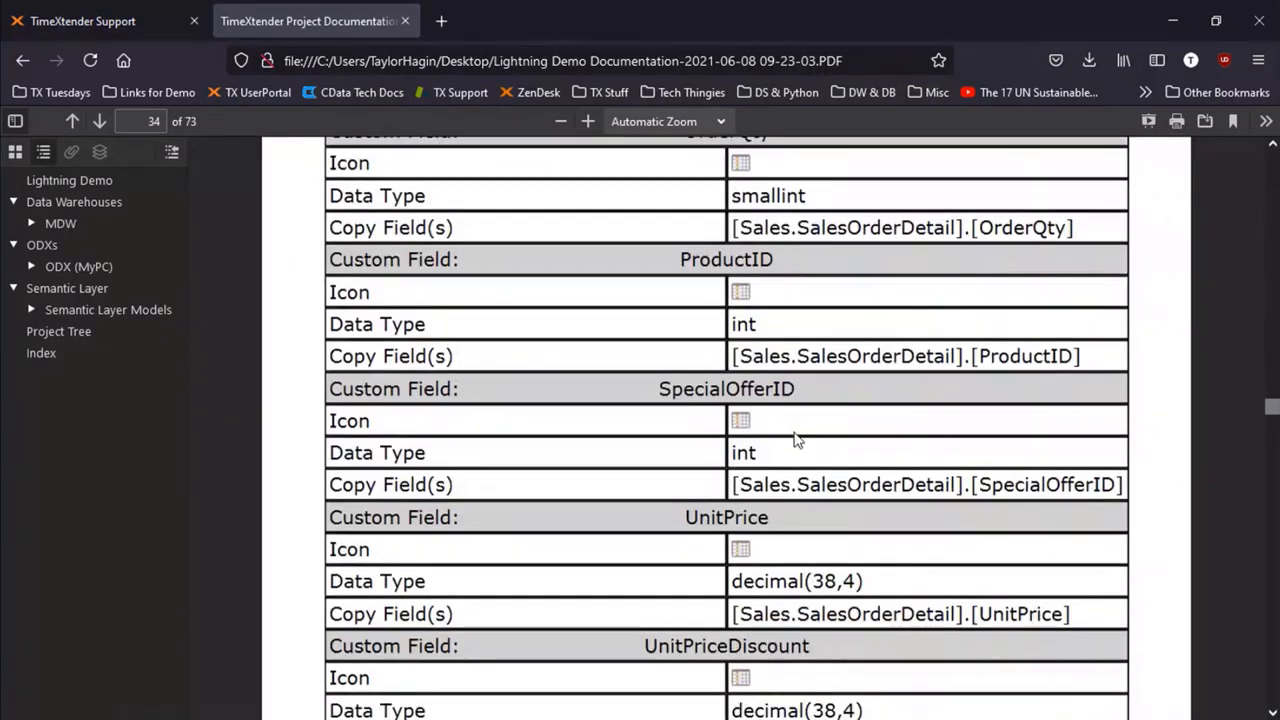
{"action": "scroll", "coordinate": [797, 440], "scroll_direction": "down", "scroll_amount": 5}
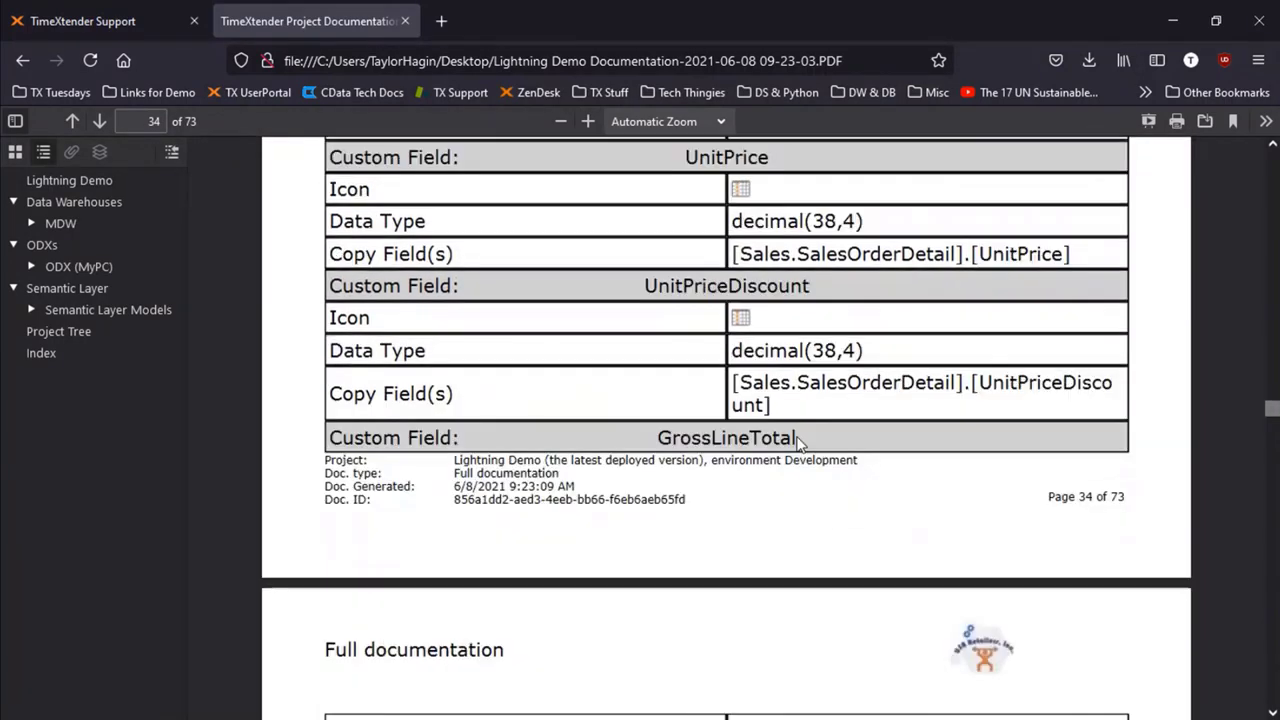
{"action": "scroll", "coordinate": [800, 446], "scroll_direction": "down", "scroll_amount": 5}
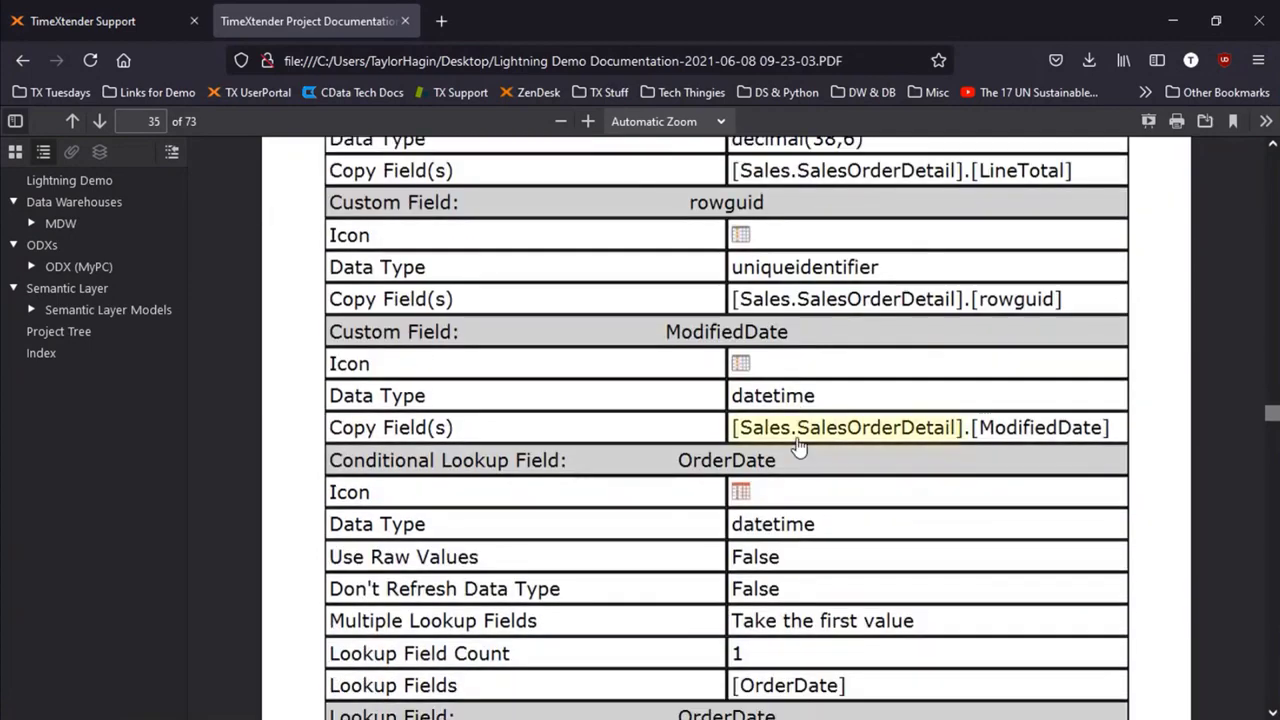
{"action": "scroll", "coordinate": [800, 446], "scroll_direction": "down", "scroll_amount": 10}
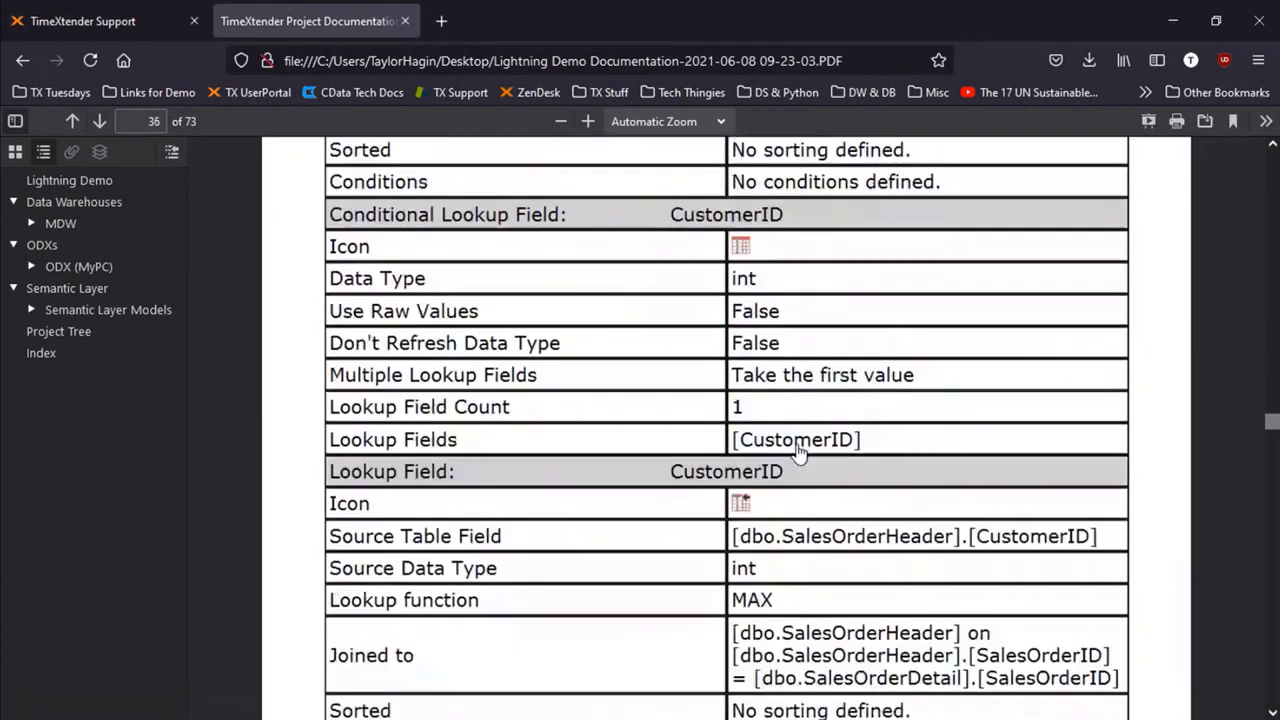
{"action": "scroll", "coordinate": [800, 453], "scroll_direction": "down", "scroll_amount": 12}
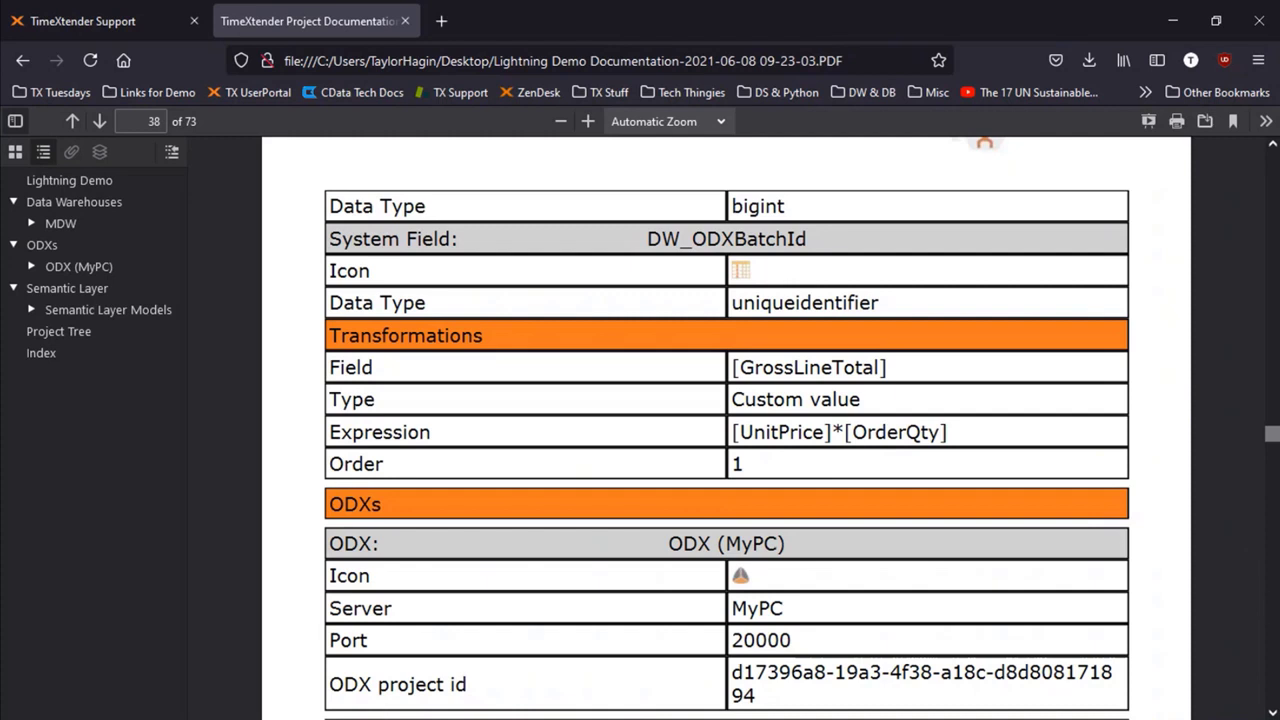
{"action": "key", "text": "alt"}
{"action": "key", "text": "alt"}
{"action": "key", "text": "alt+Tab"}
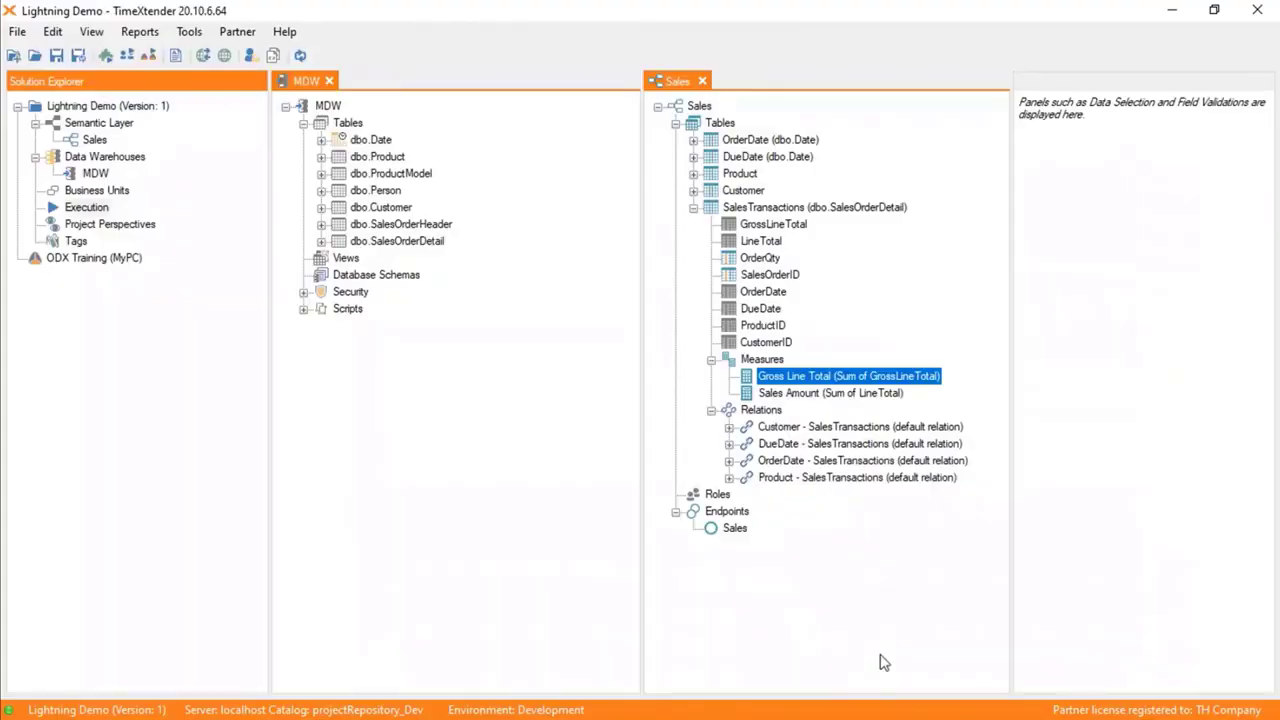